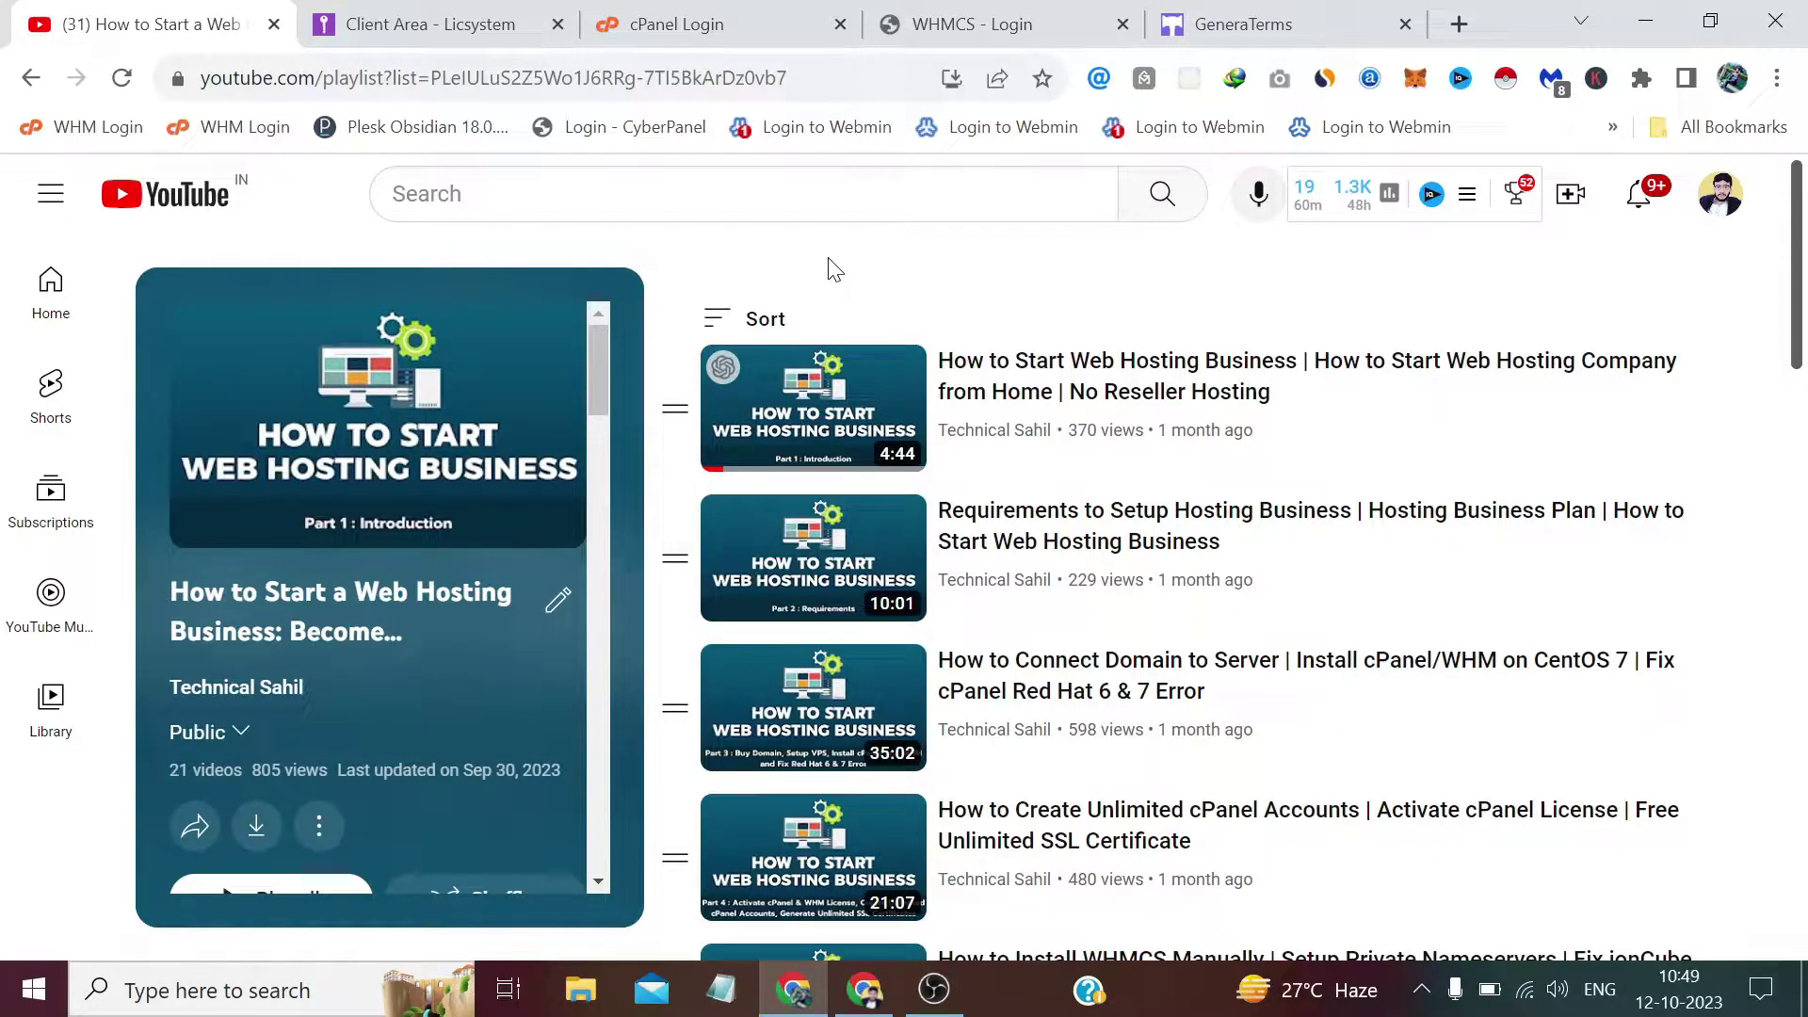
Switch from the YouTube playlist to the Licsystem client area dashboard tab.
left_click(455, 31)
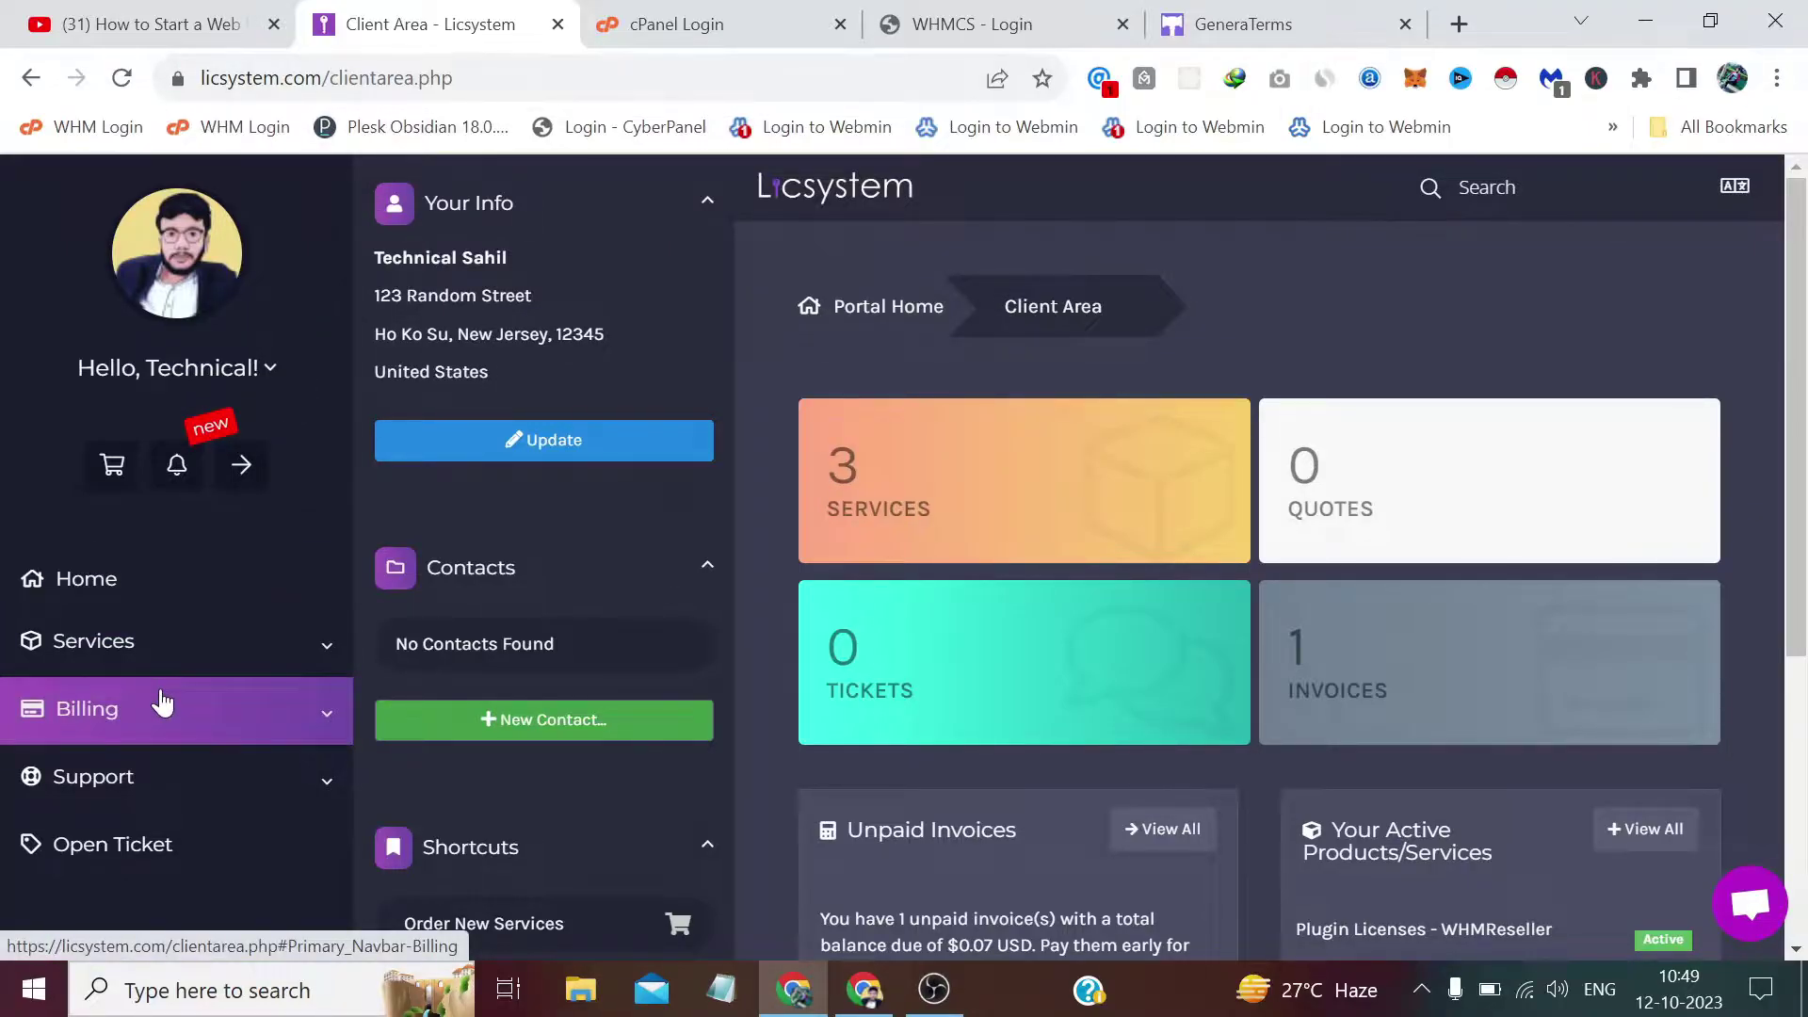
Open the WHMCS Addons category in Licsystem's Support downloads library.
left_click(161, 756)
scroll(162, 761, "down", 1)
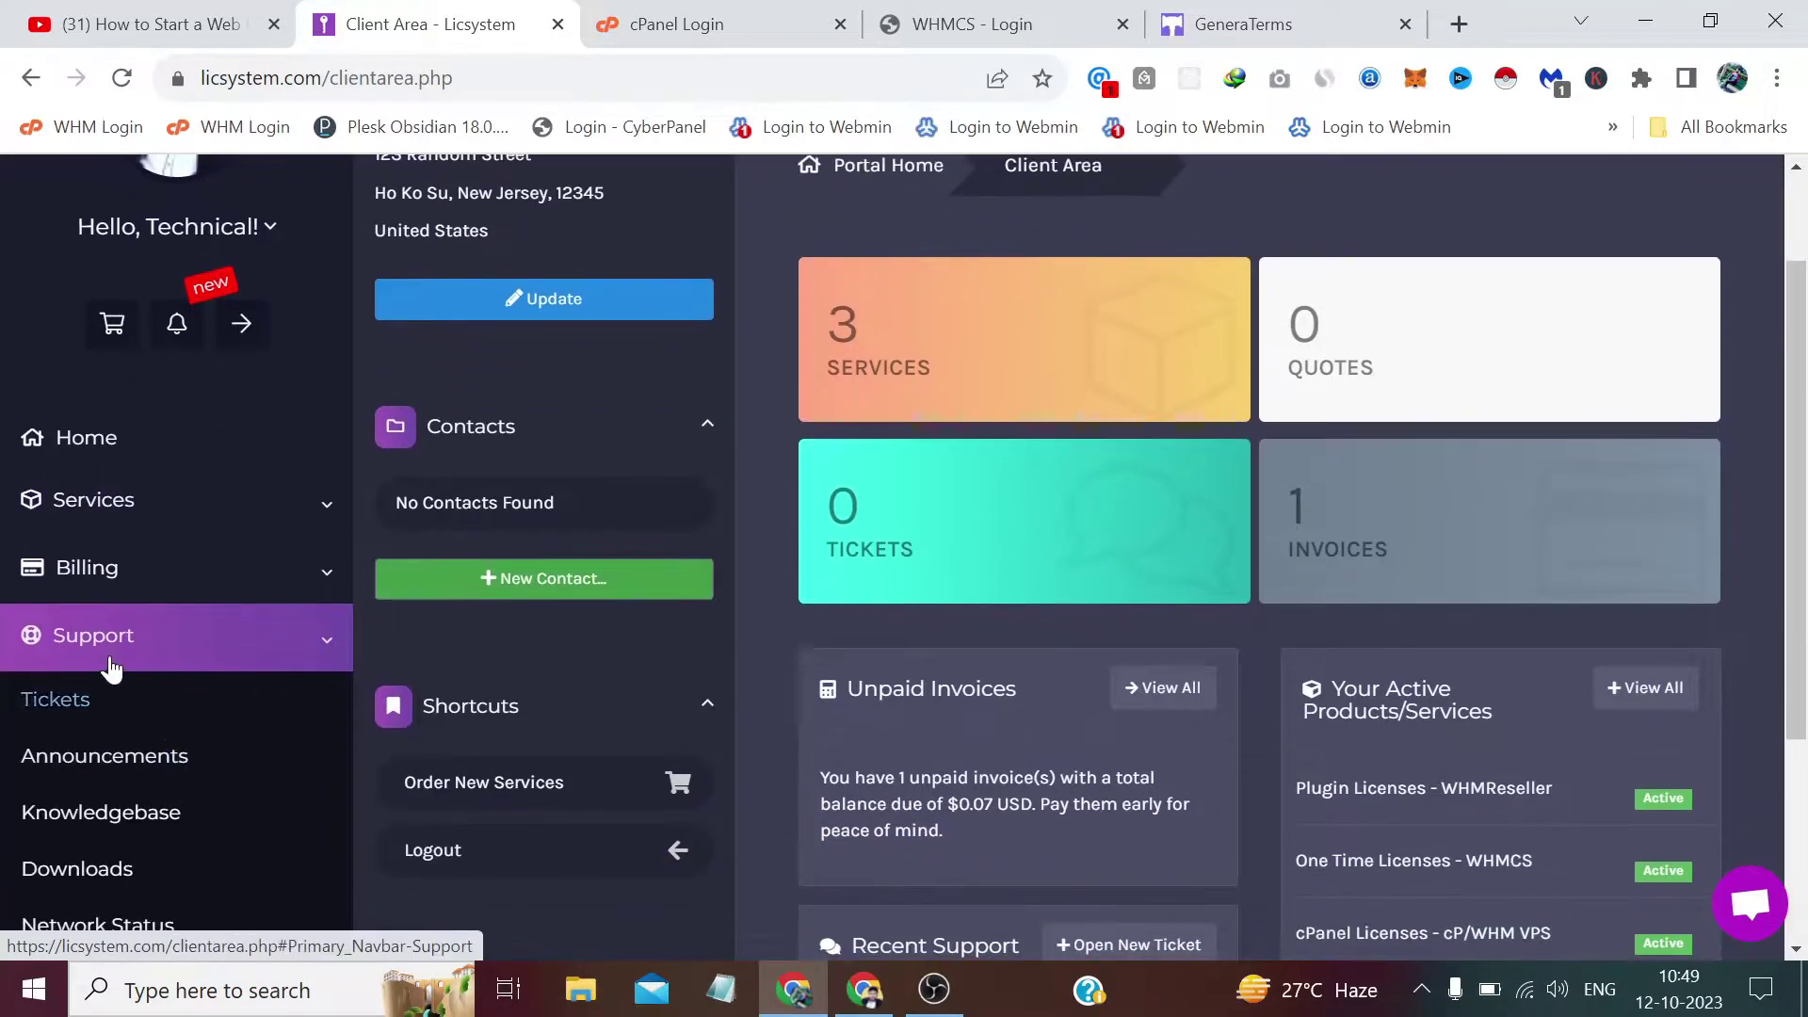
left_click(97, 865)
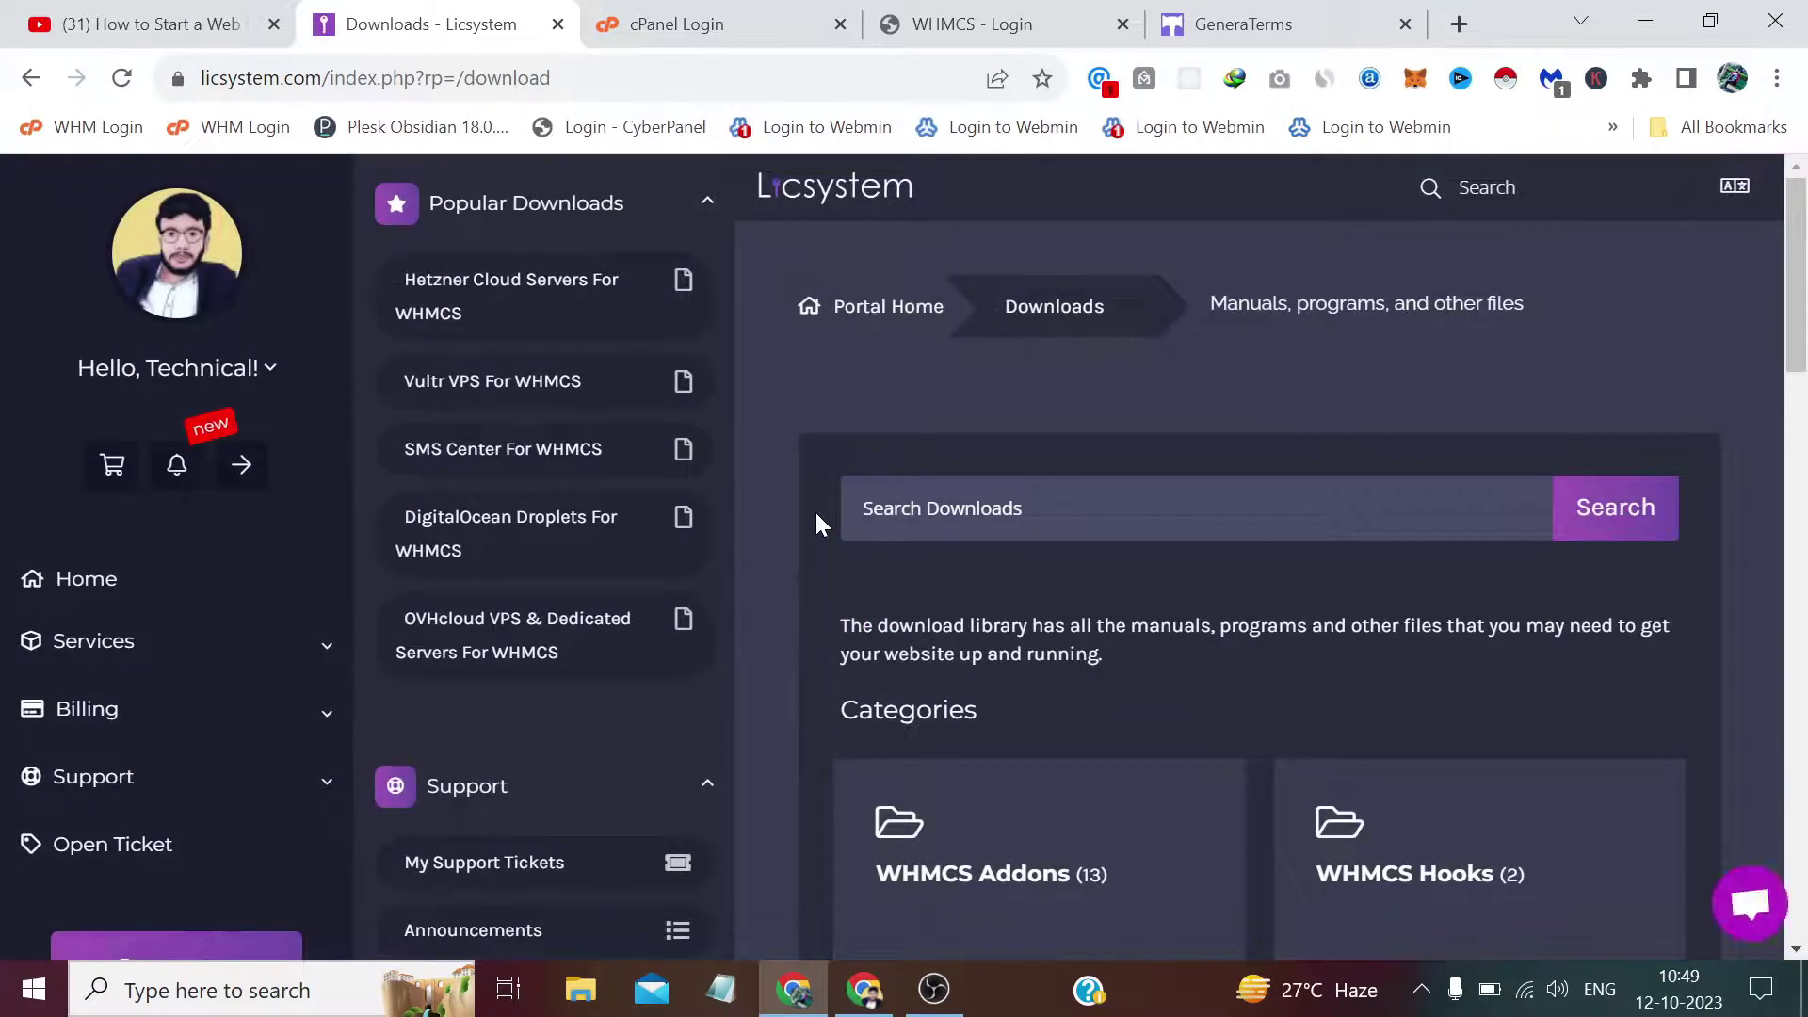
left_click(1033, 877)
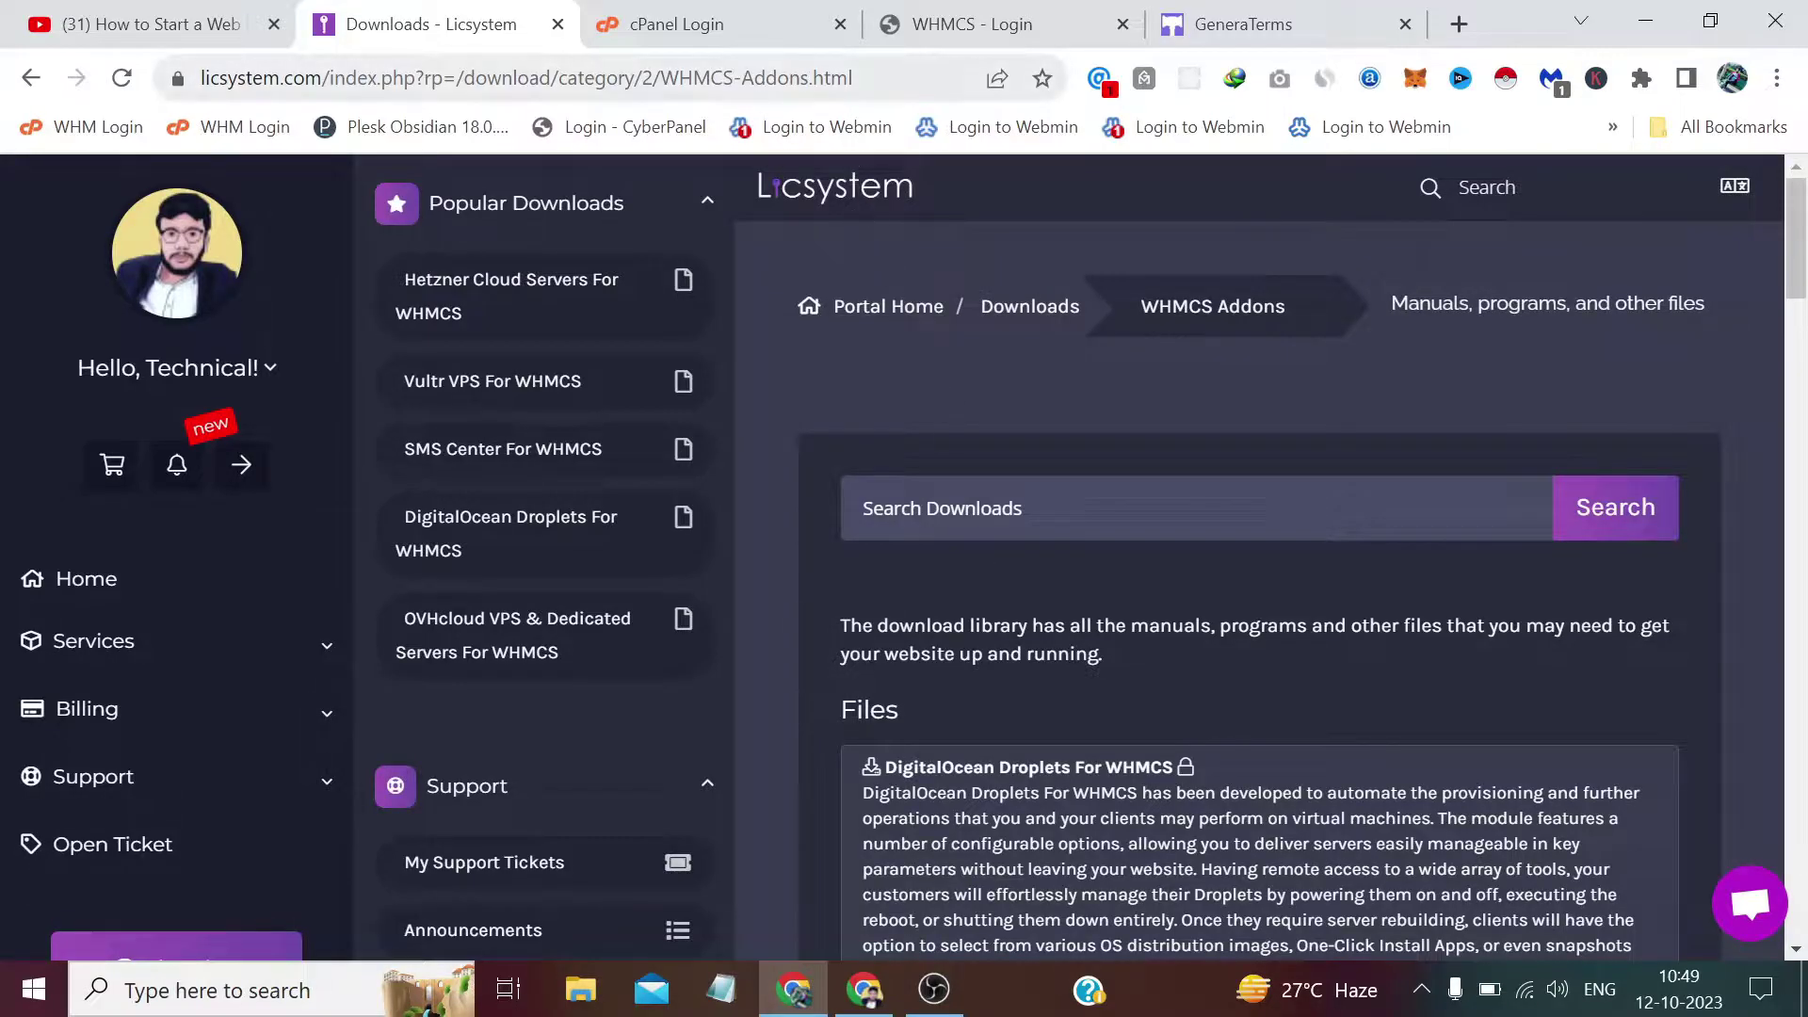
Download the WHMCS Privacy Policy module, privacy_policy_v211.zip.
scroll(989, 612, "down", 8)
scroll(989, 612, "down", 12)
scroll(987, 612, "down", 11)
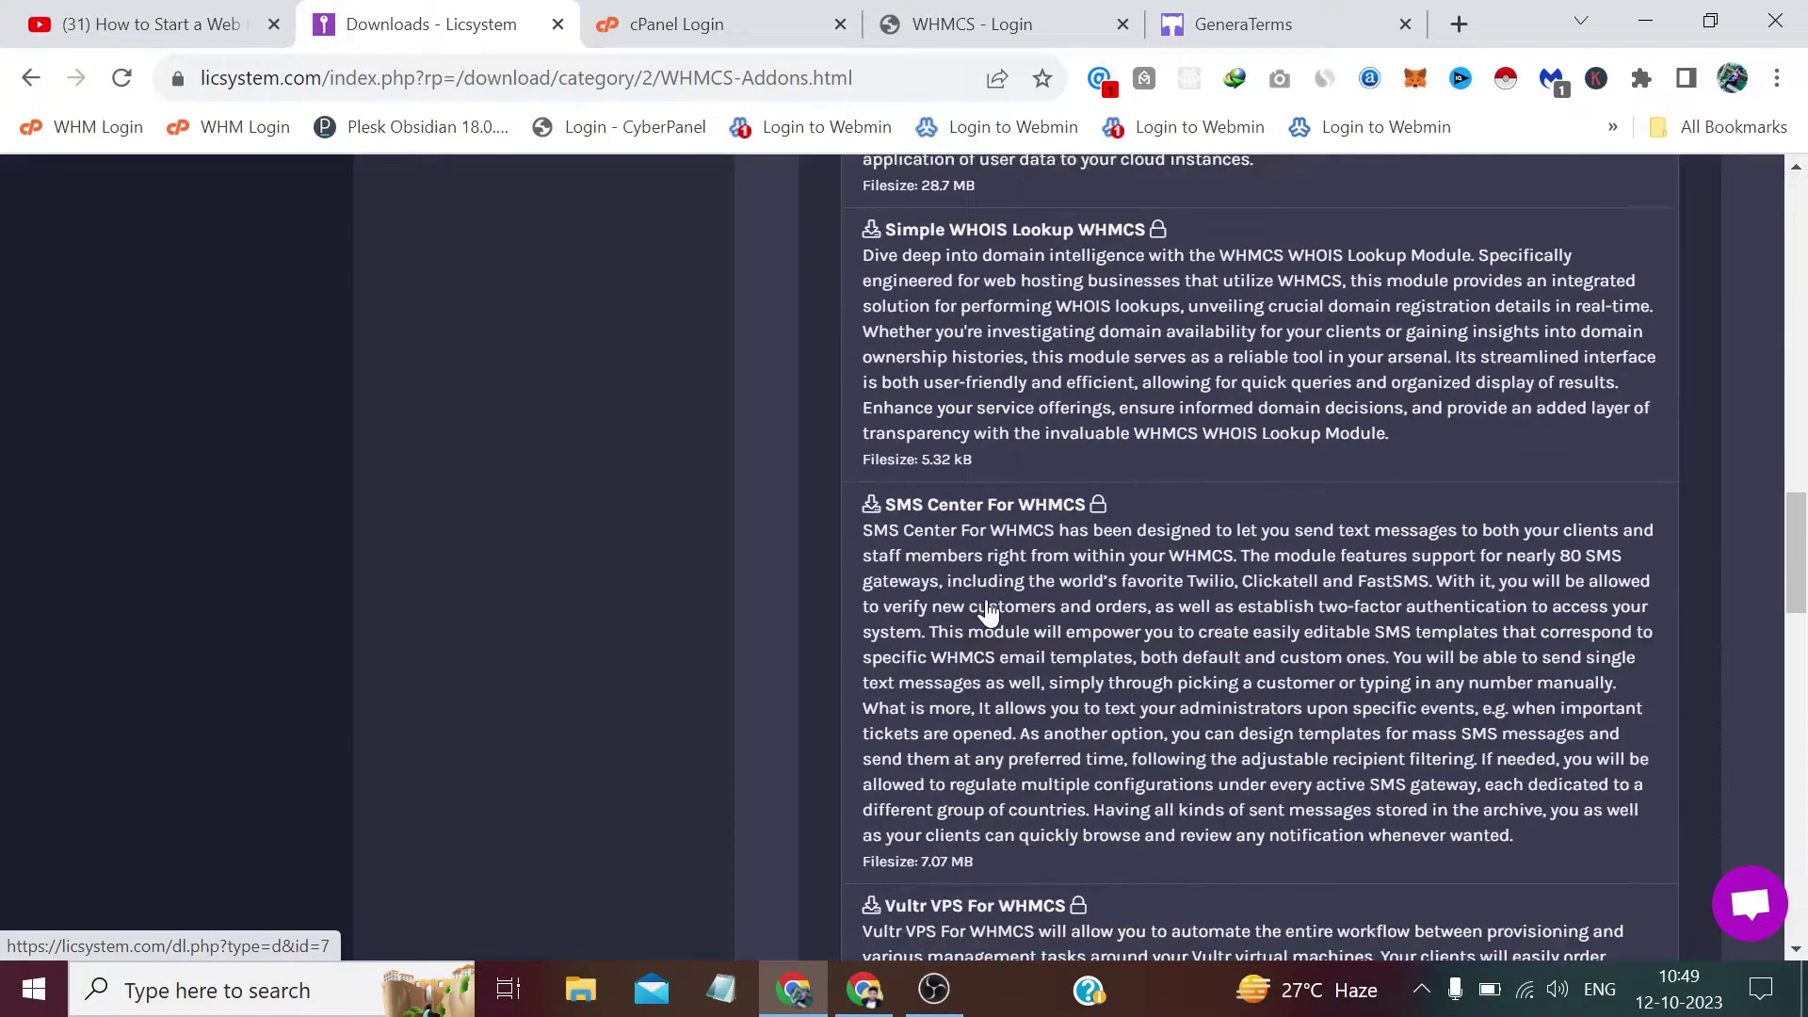
scroll(987, 612, "down", 9)
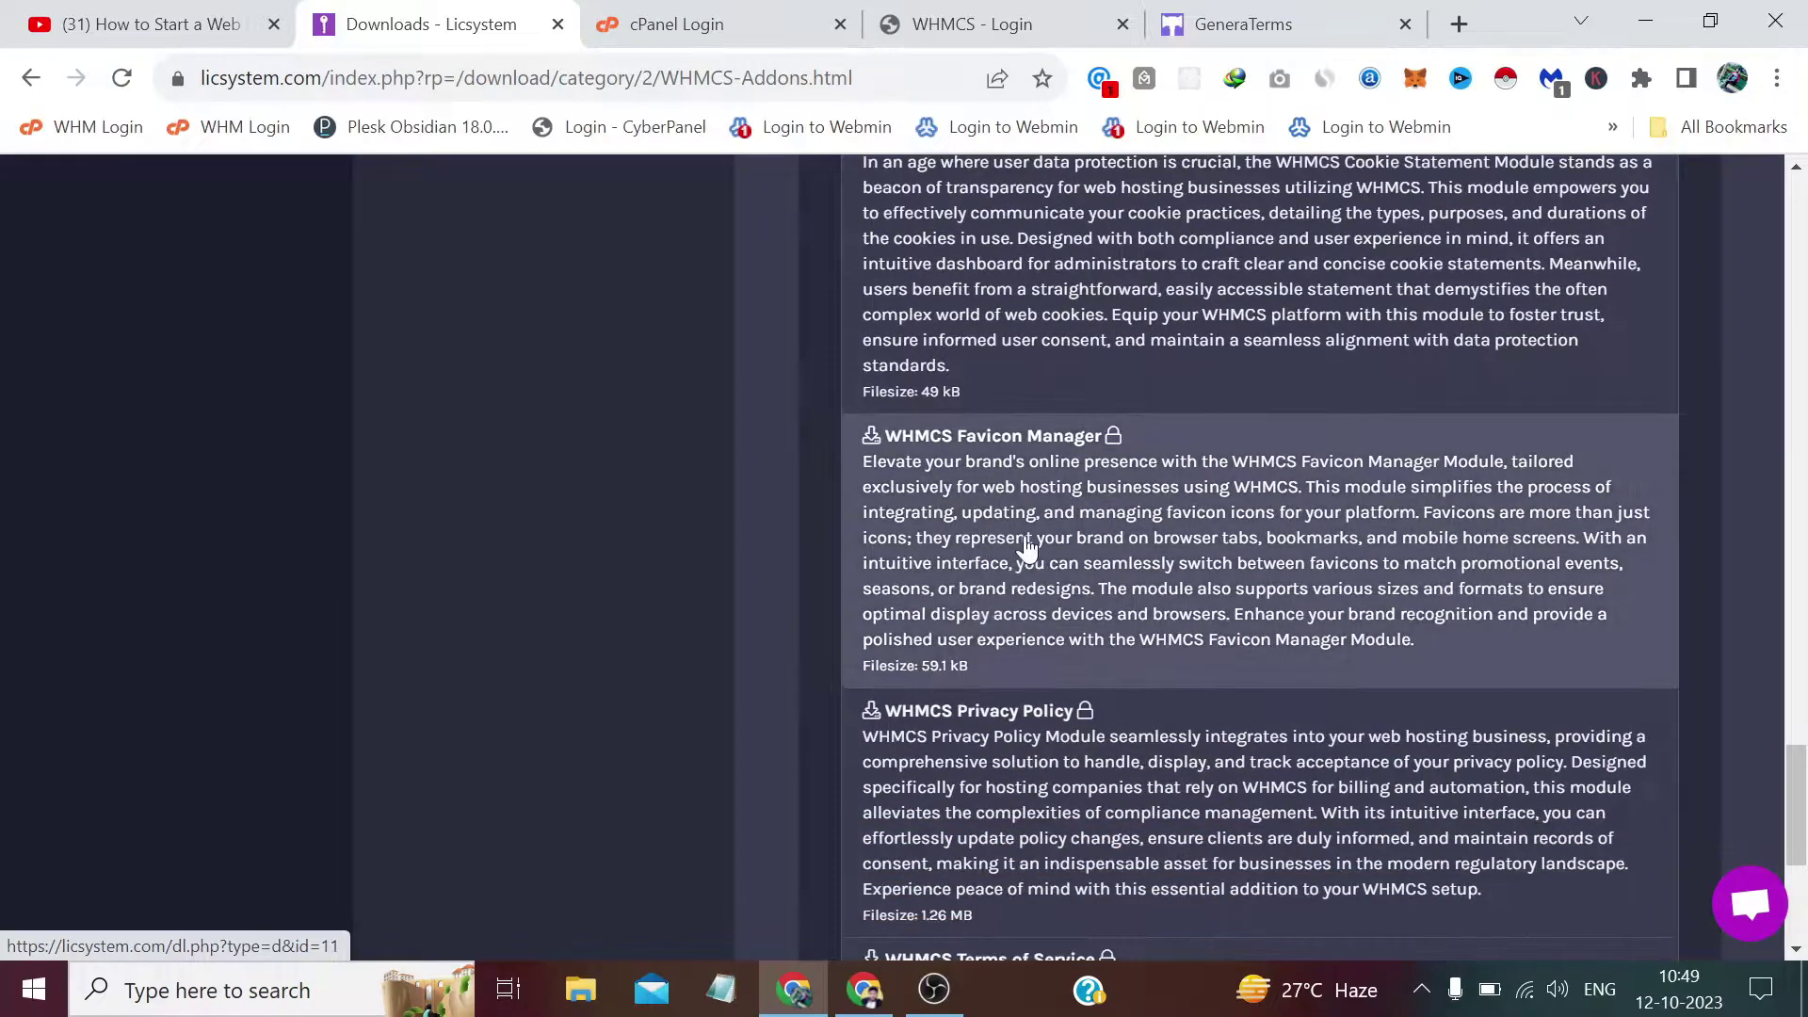
scroll(1026, 527, "down", 3)
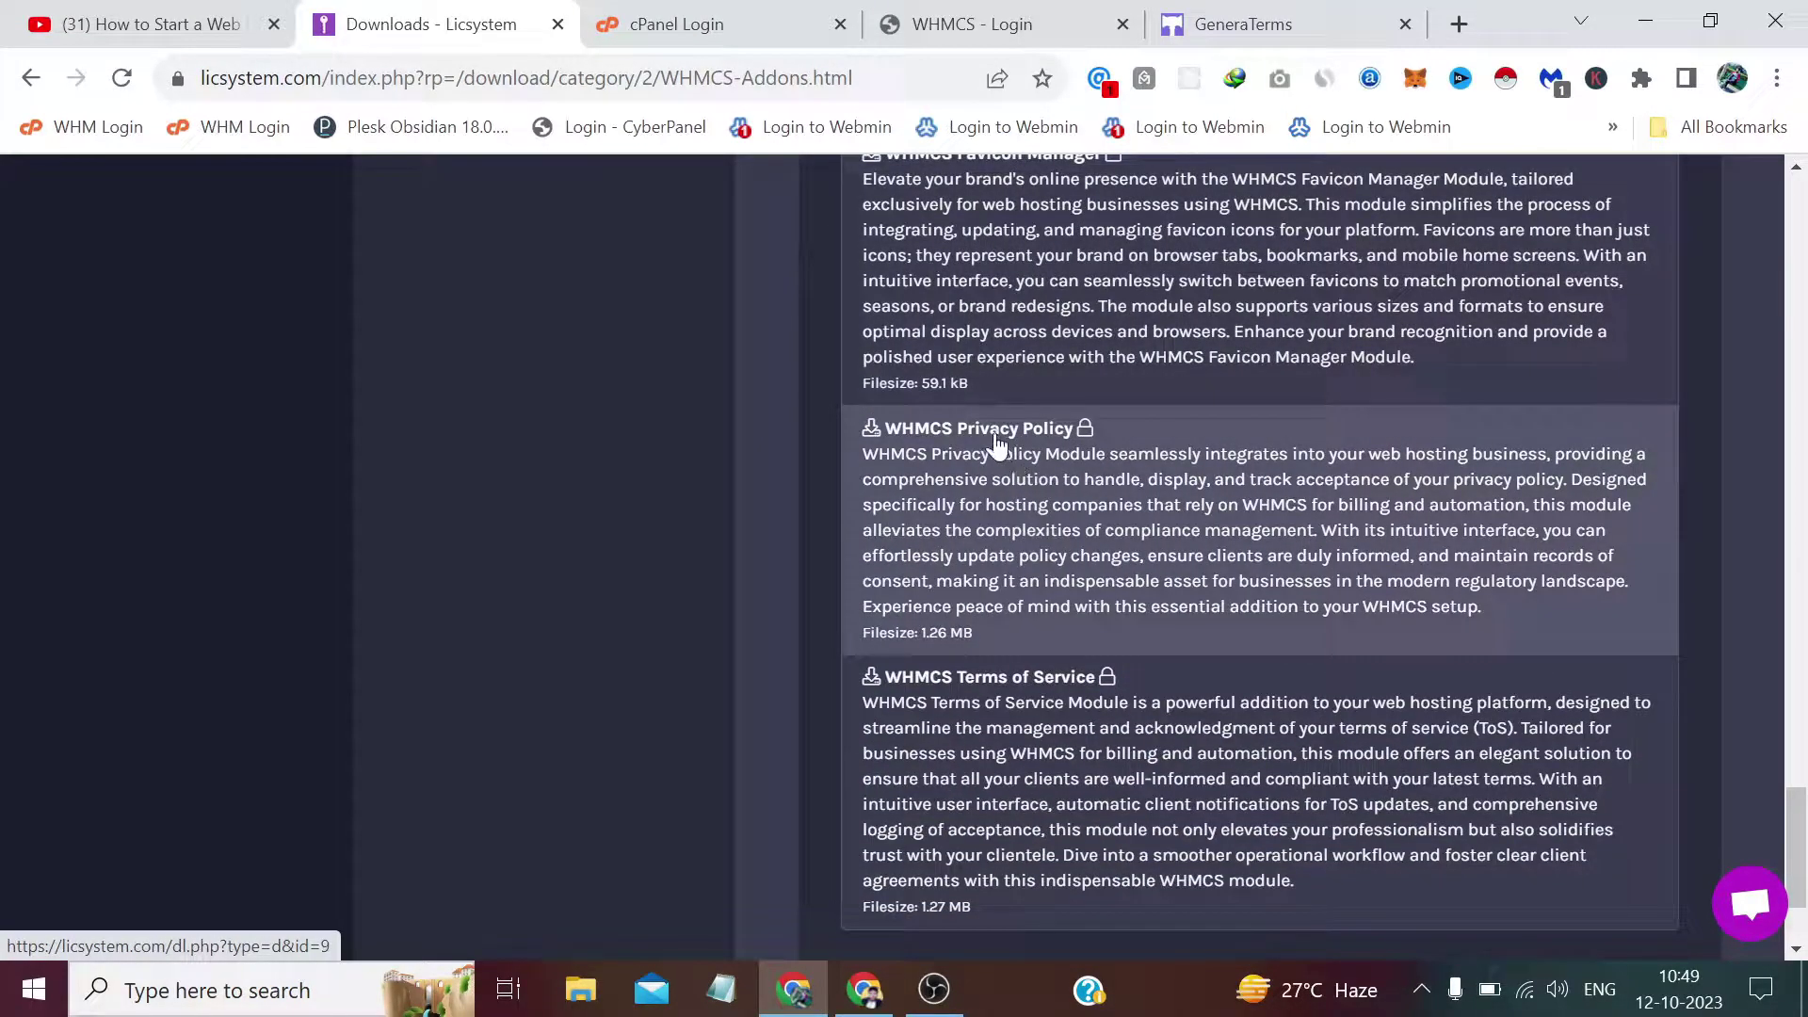
left_click(995, 436)
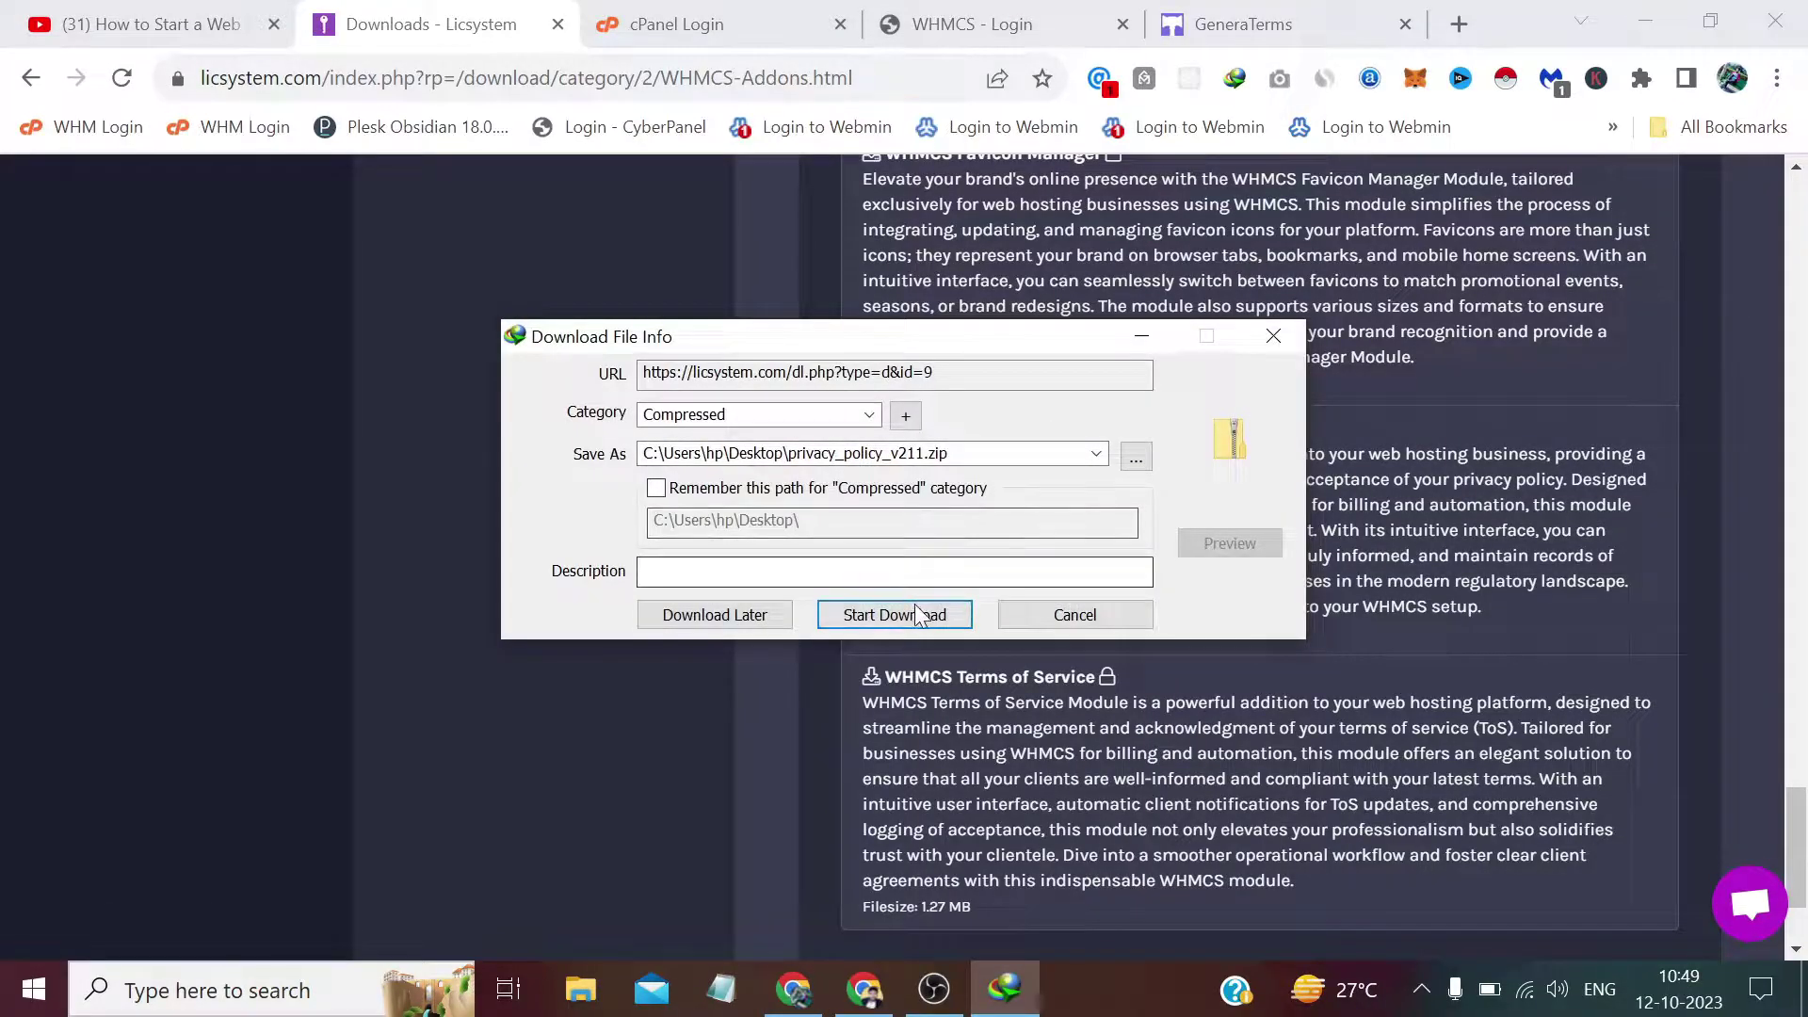
Save privacy_policy_v211.zip to the Desktop and cancel the terms_of_service_v211.zip download.
left_click(897, 613)
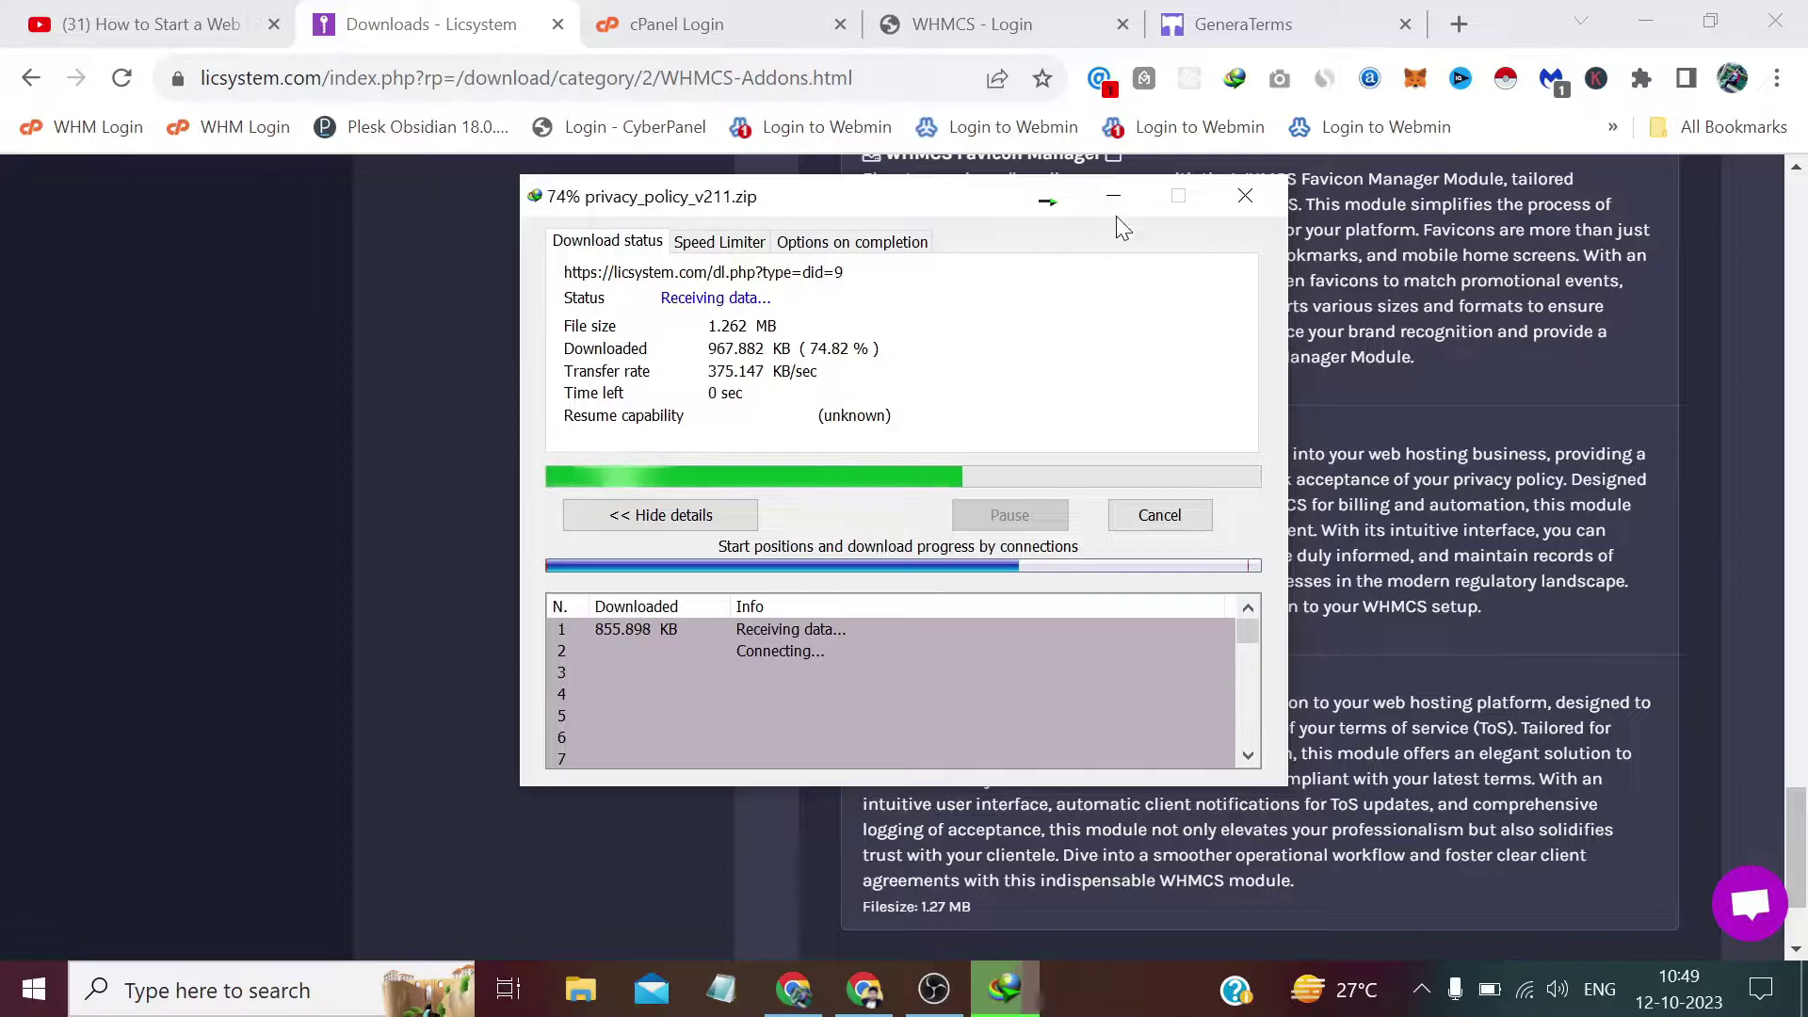
left_click(1116, 198)
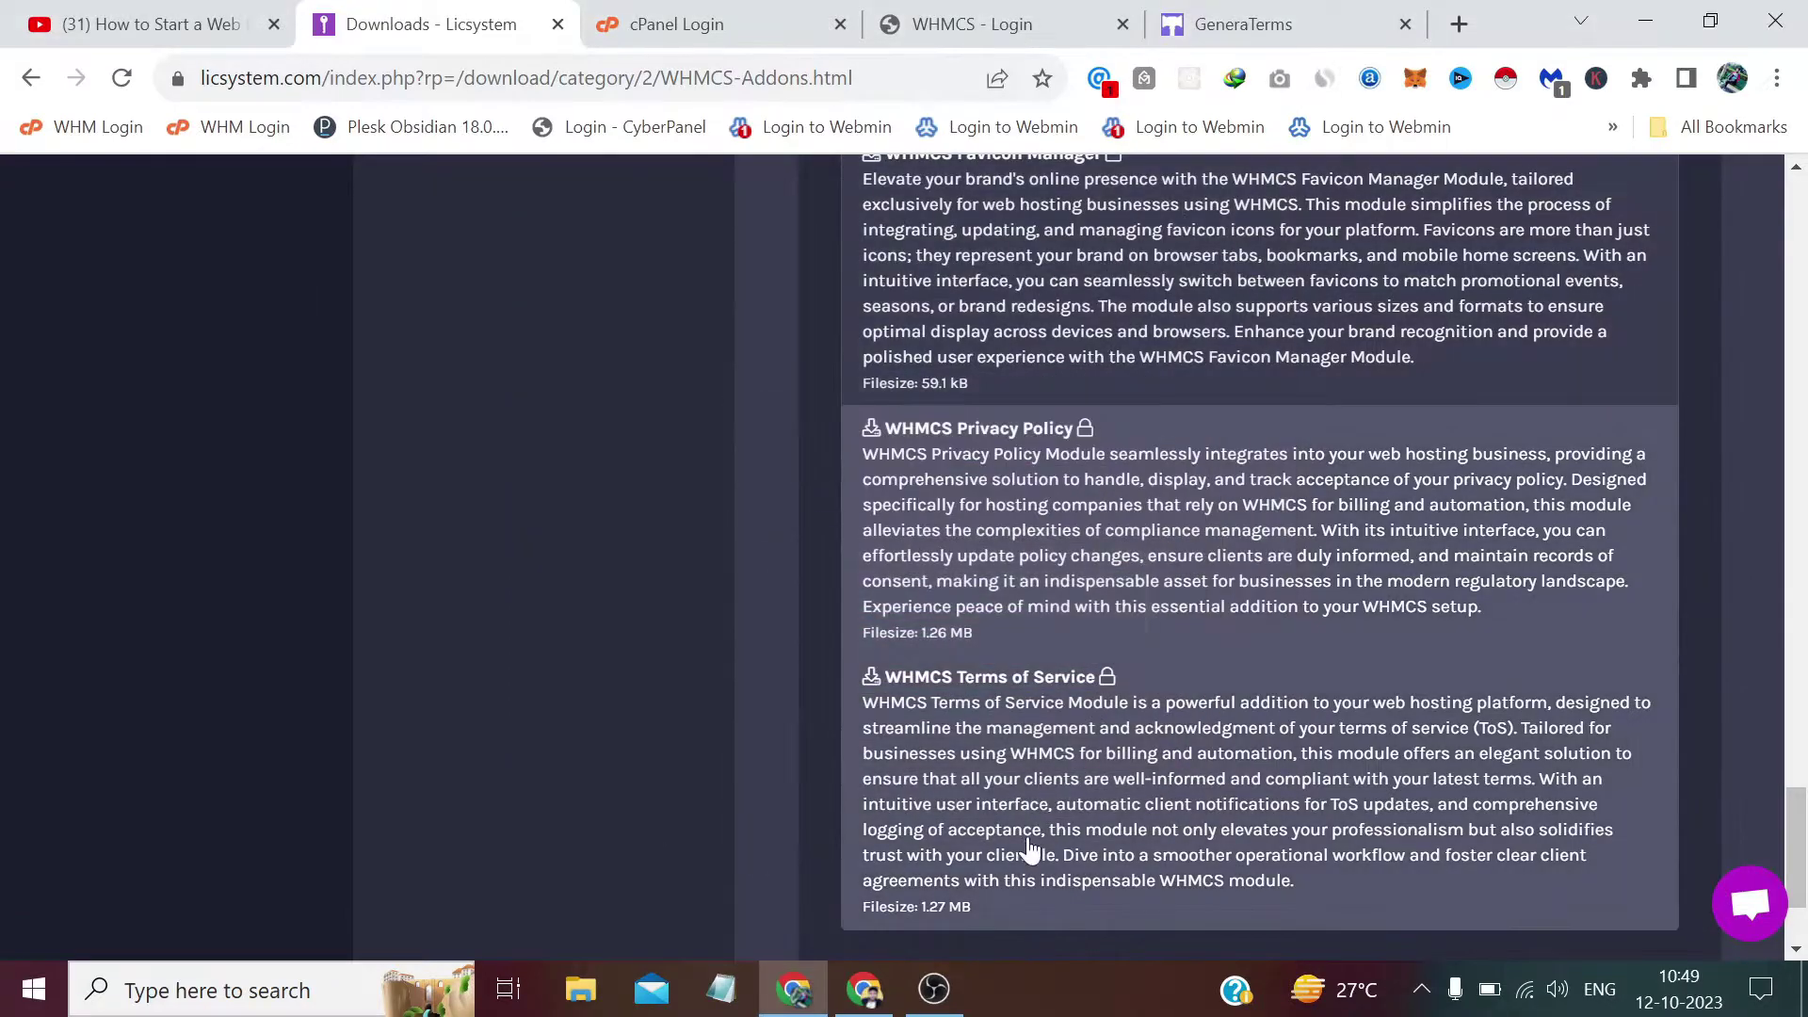
left_click(1015, 764)
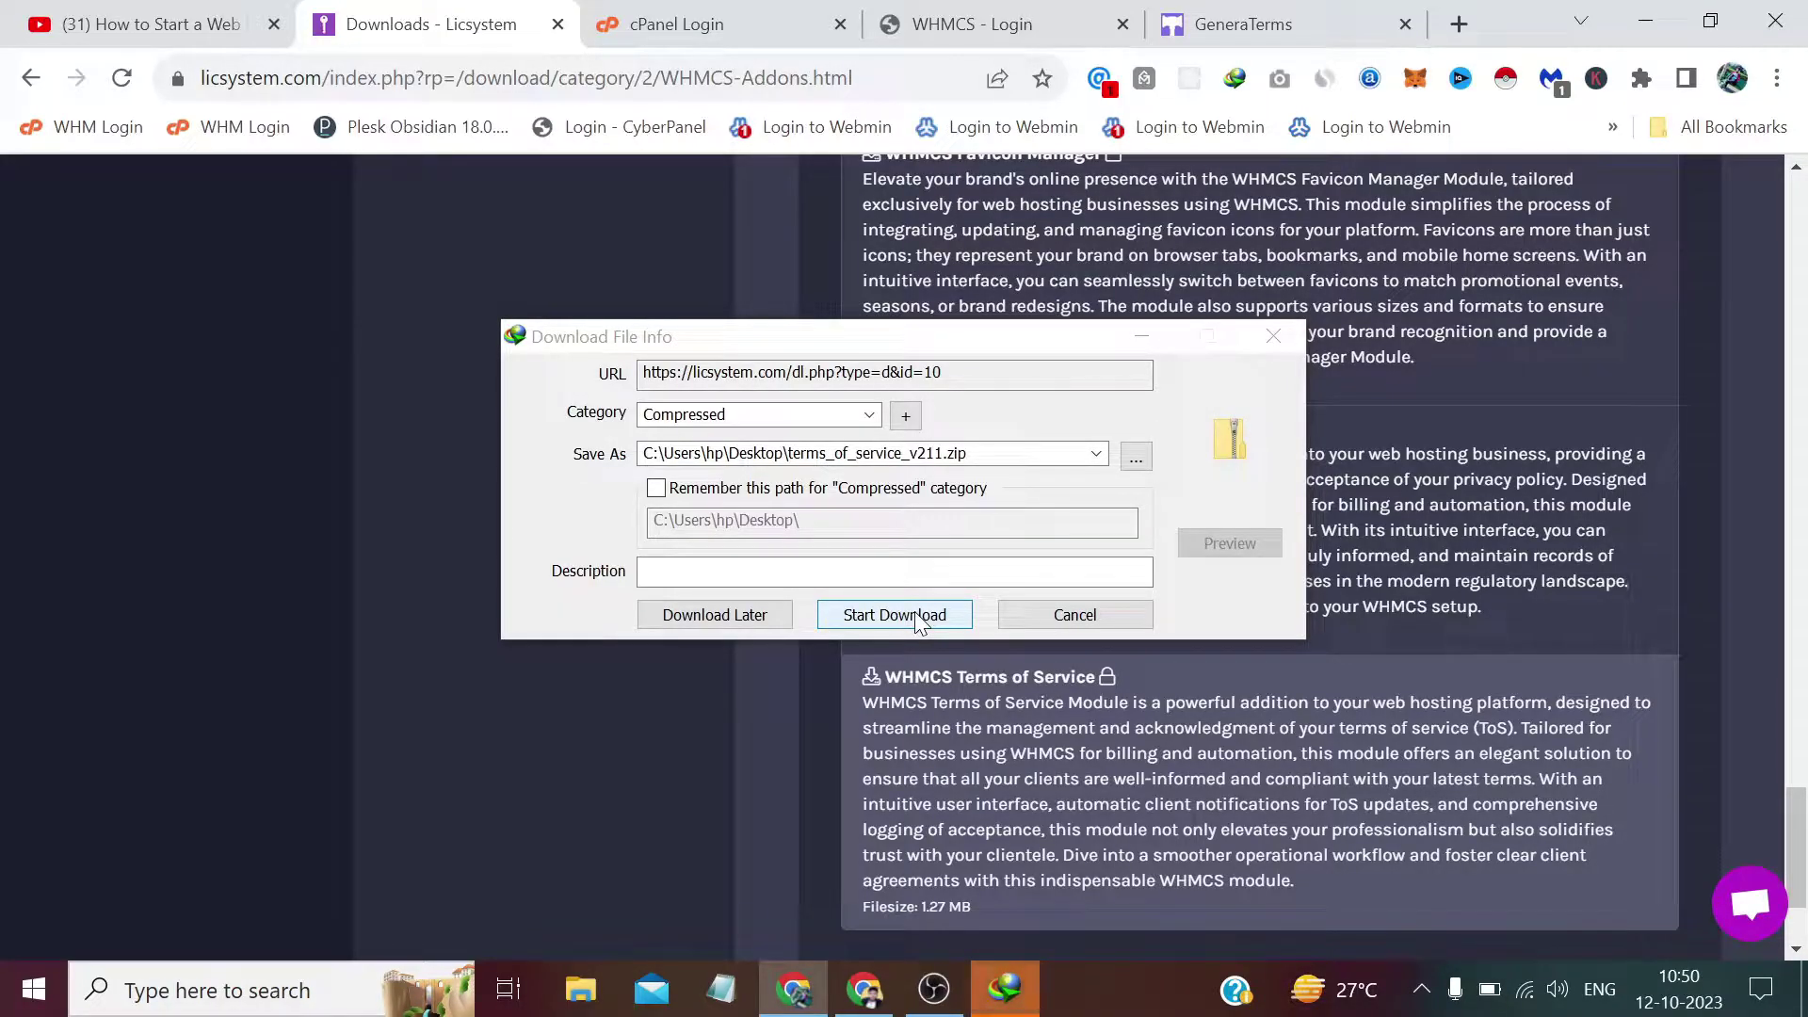
left_click(1273, 337)
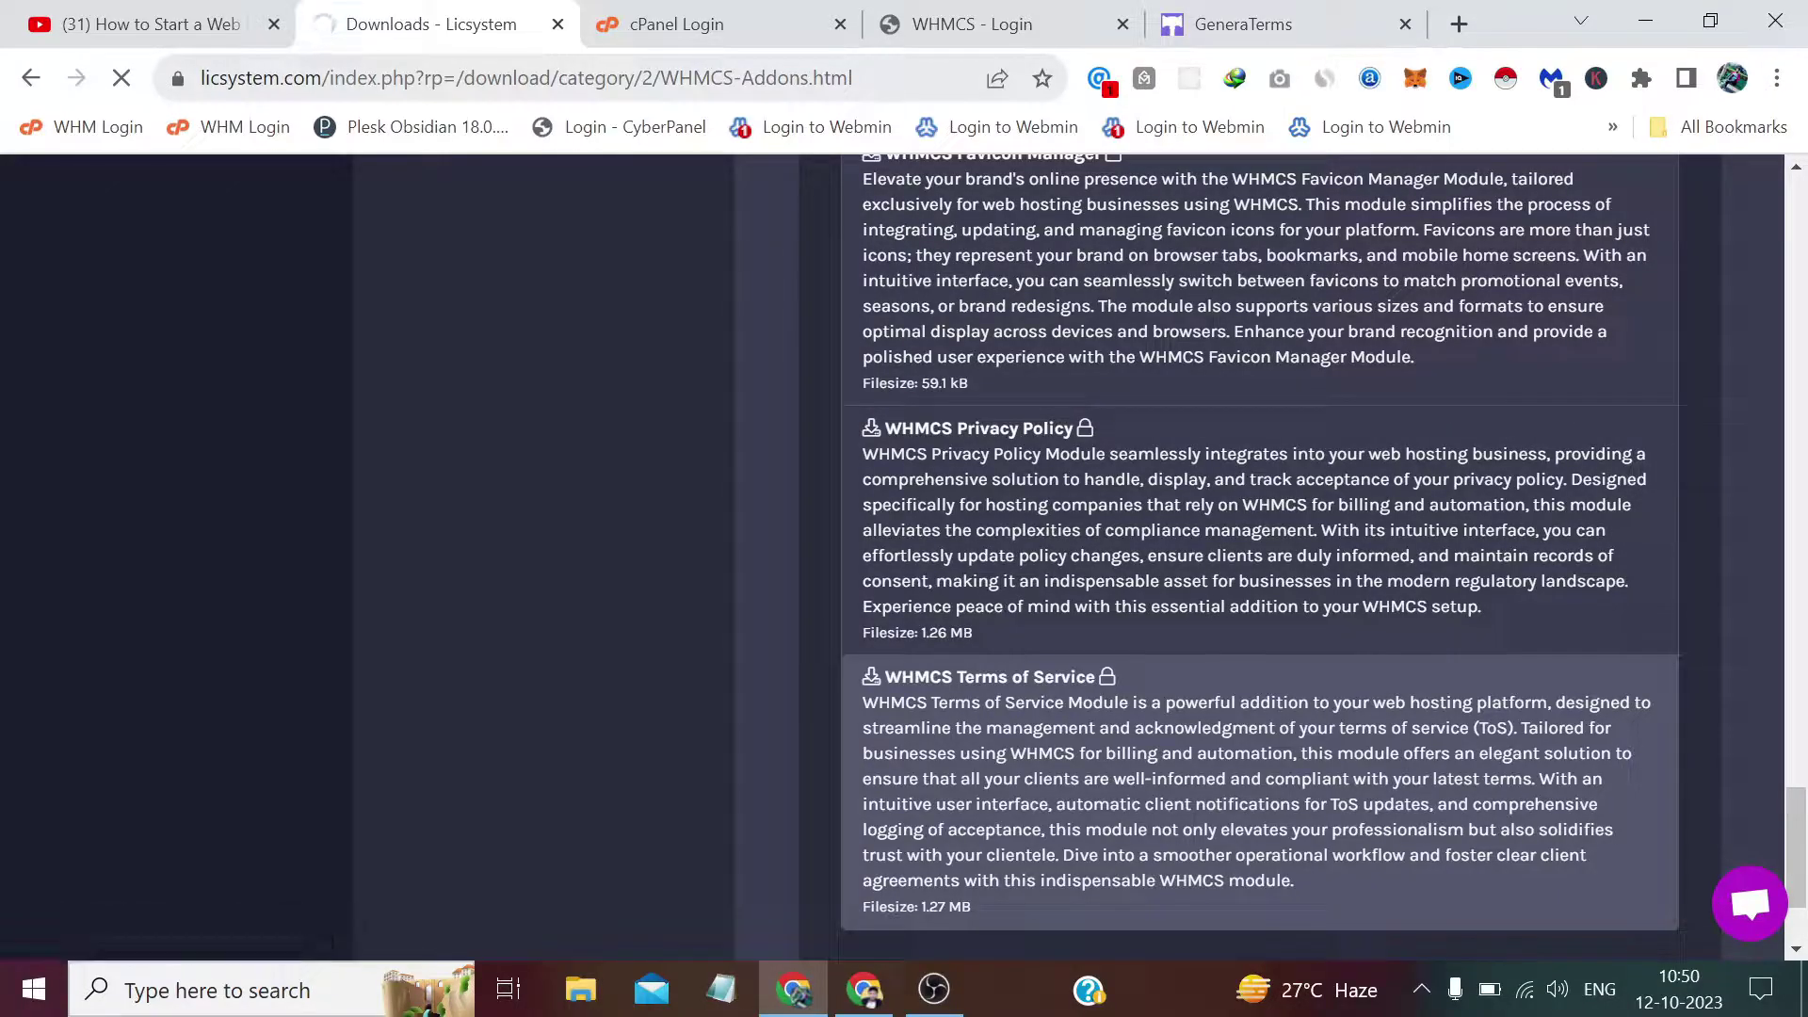
Edit the address bar to load licsystem.com/index.php.
left_click(844, 83)
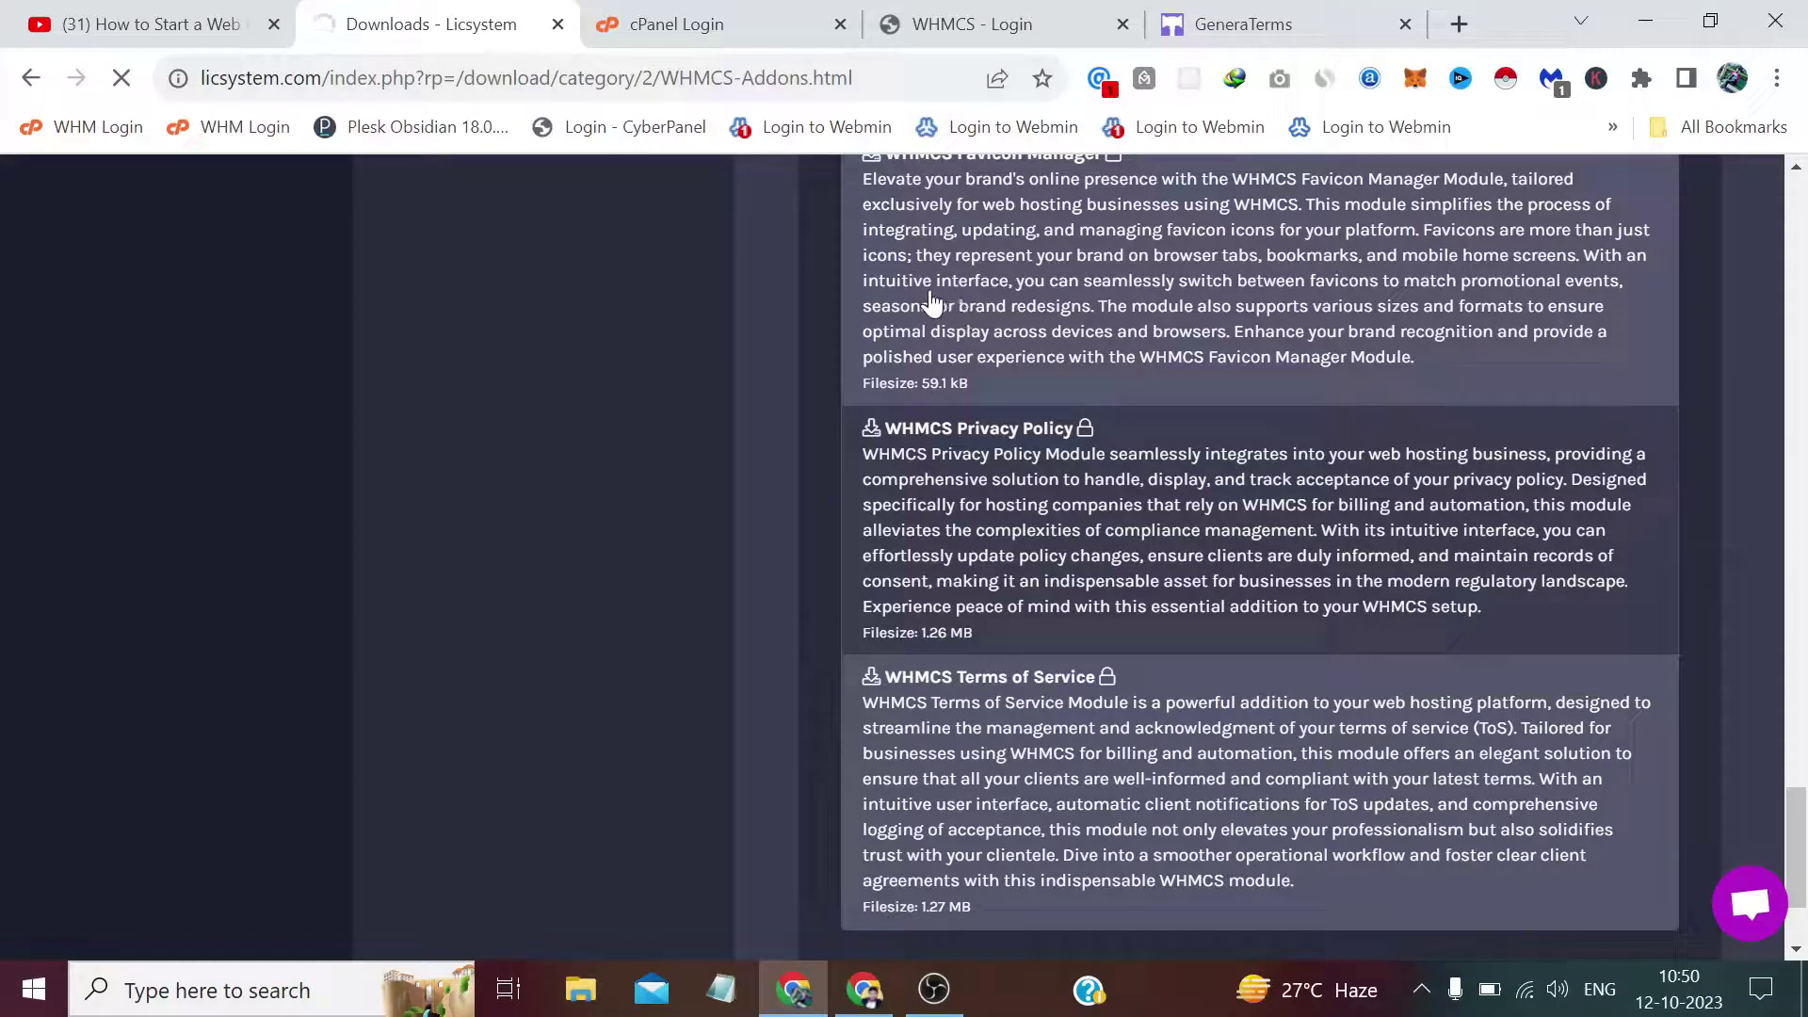
scroll(932, 301, "up", 20)
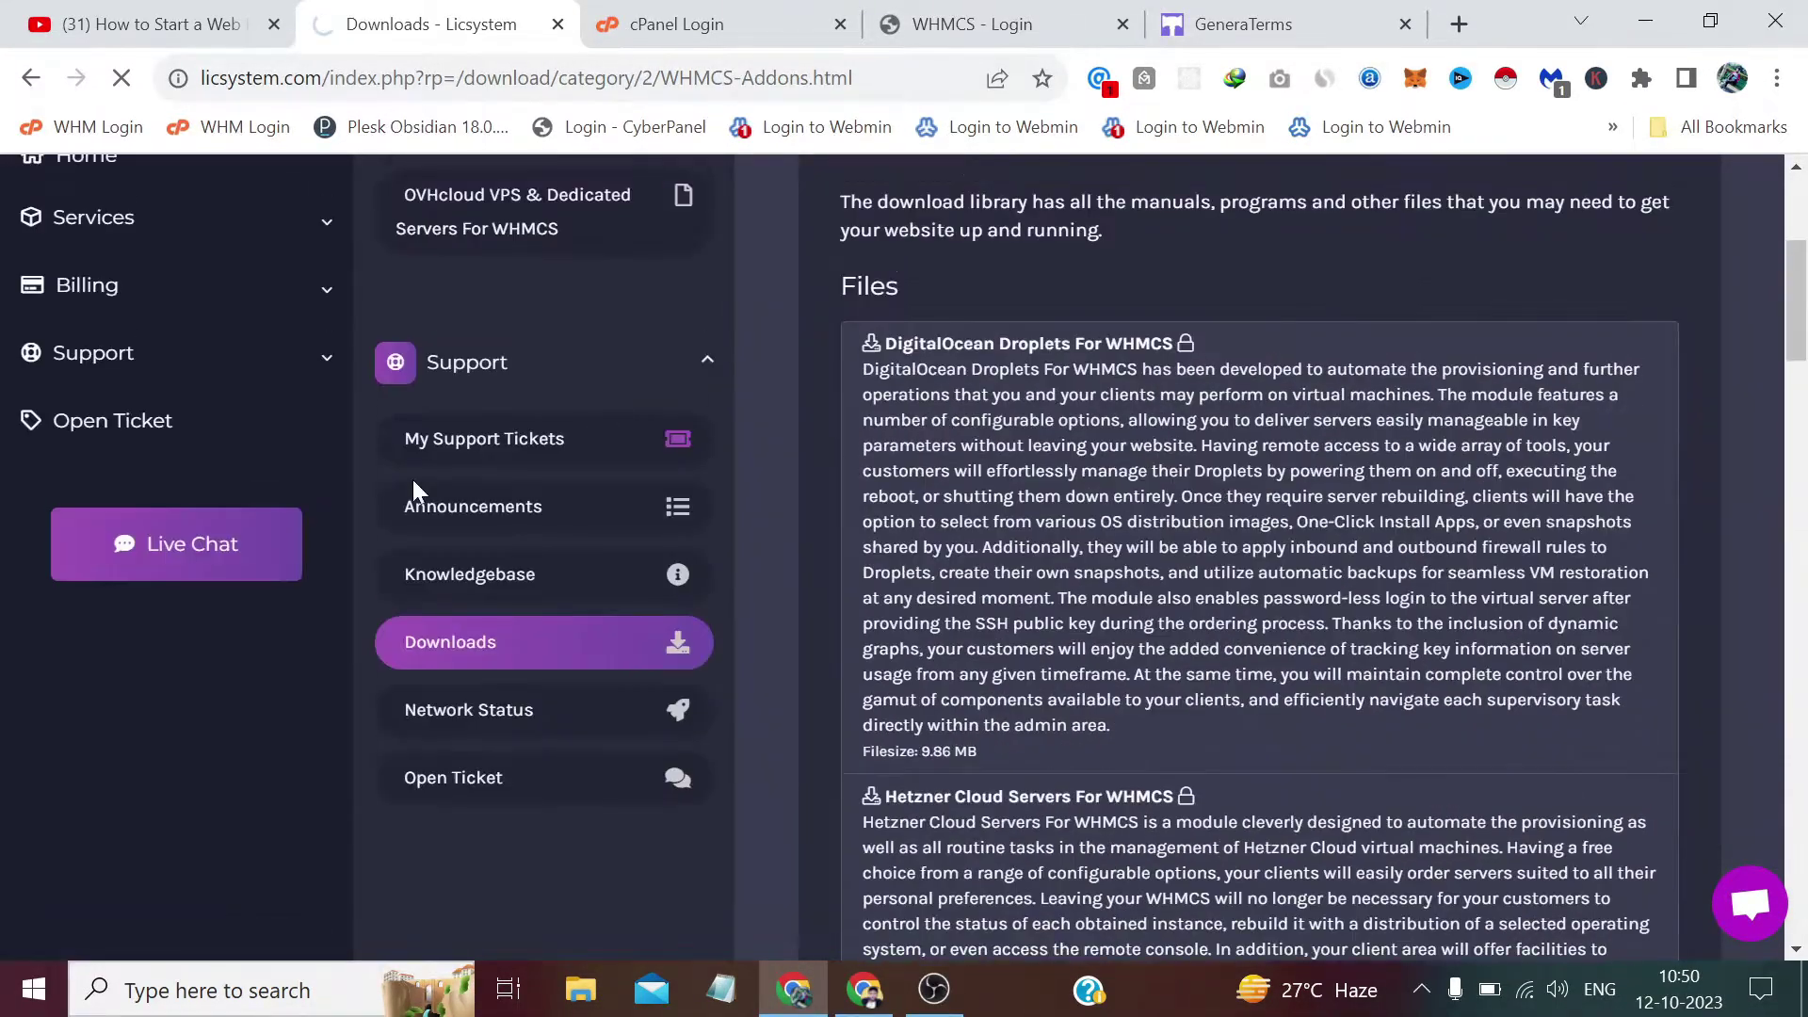
scroll(415, 489, "up", 2)
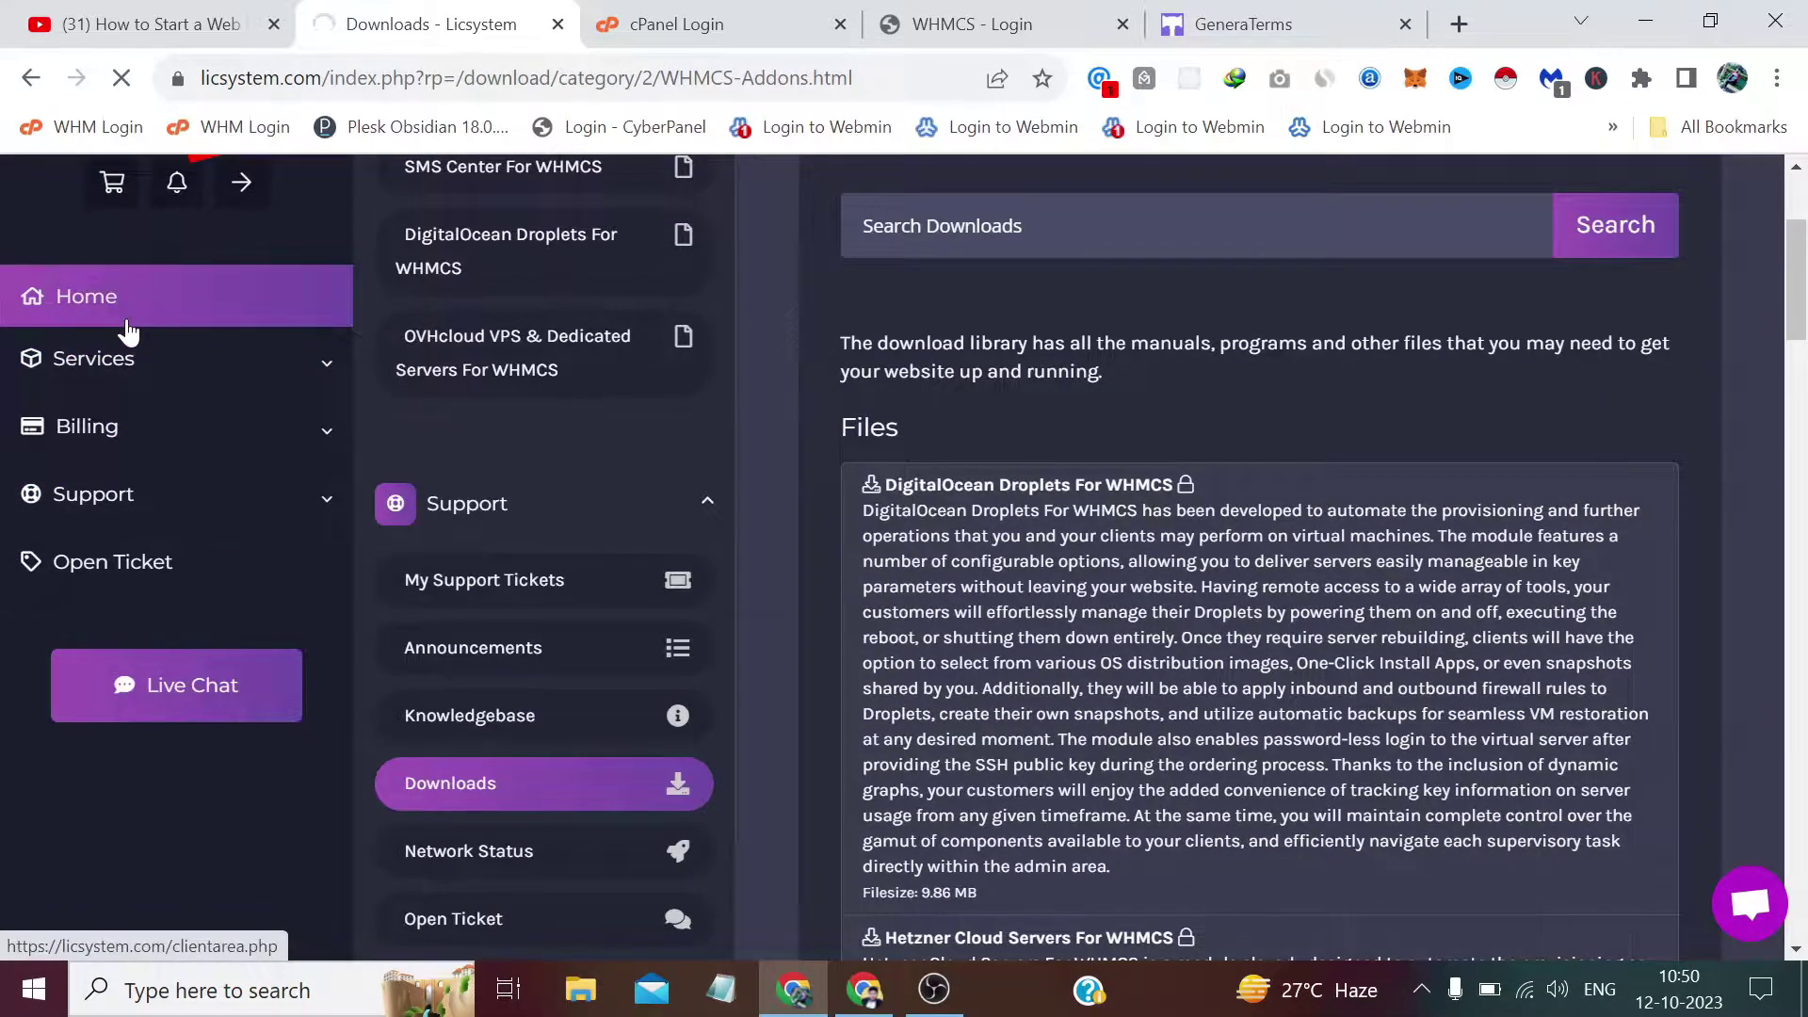
left_click_drag(852, 77, 425, 77)
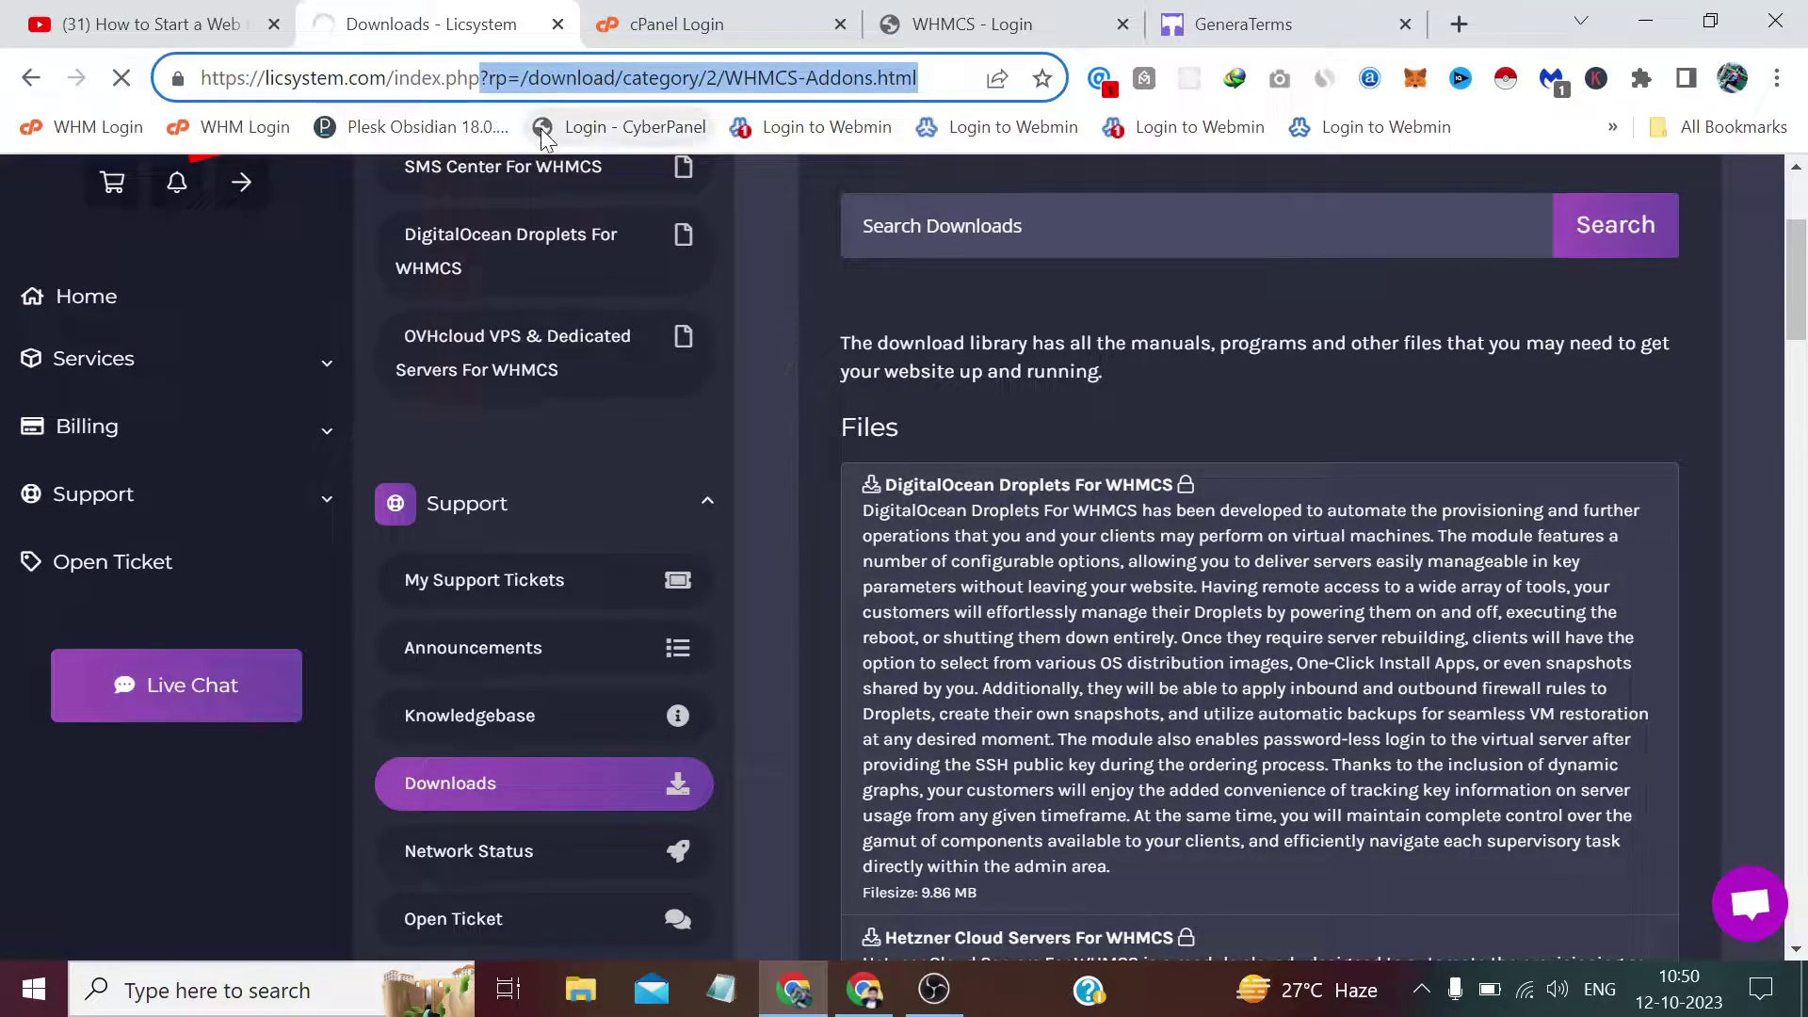
key("BackSpace")
key("BackSpace")
key("BackSpace")
key("BackSpace")
key("BackSpace")
key("BackSpace")
key("BackSpace")
key("BackSpace")
key("BackSpace")
key("BackSpace")
key("BackSpace")
key("BackSpace")
key("BackSpace")
key("BackSpace")
key("BackSpace")
key("BackSpace")
key("BackSpace")
key("BackSpace")
key("BackSpace")
key("BackSpace")
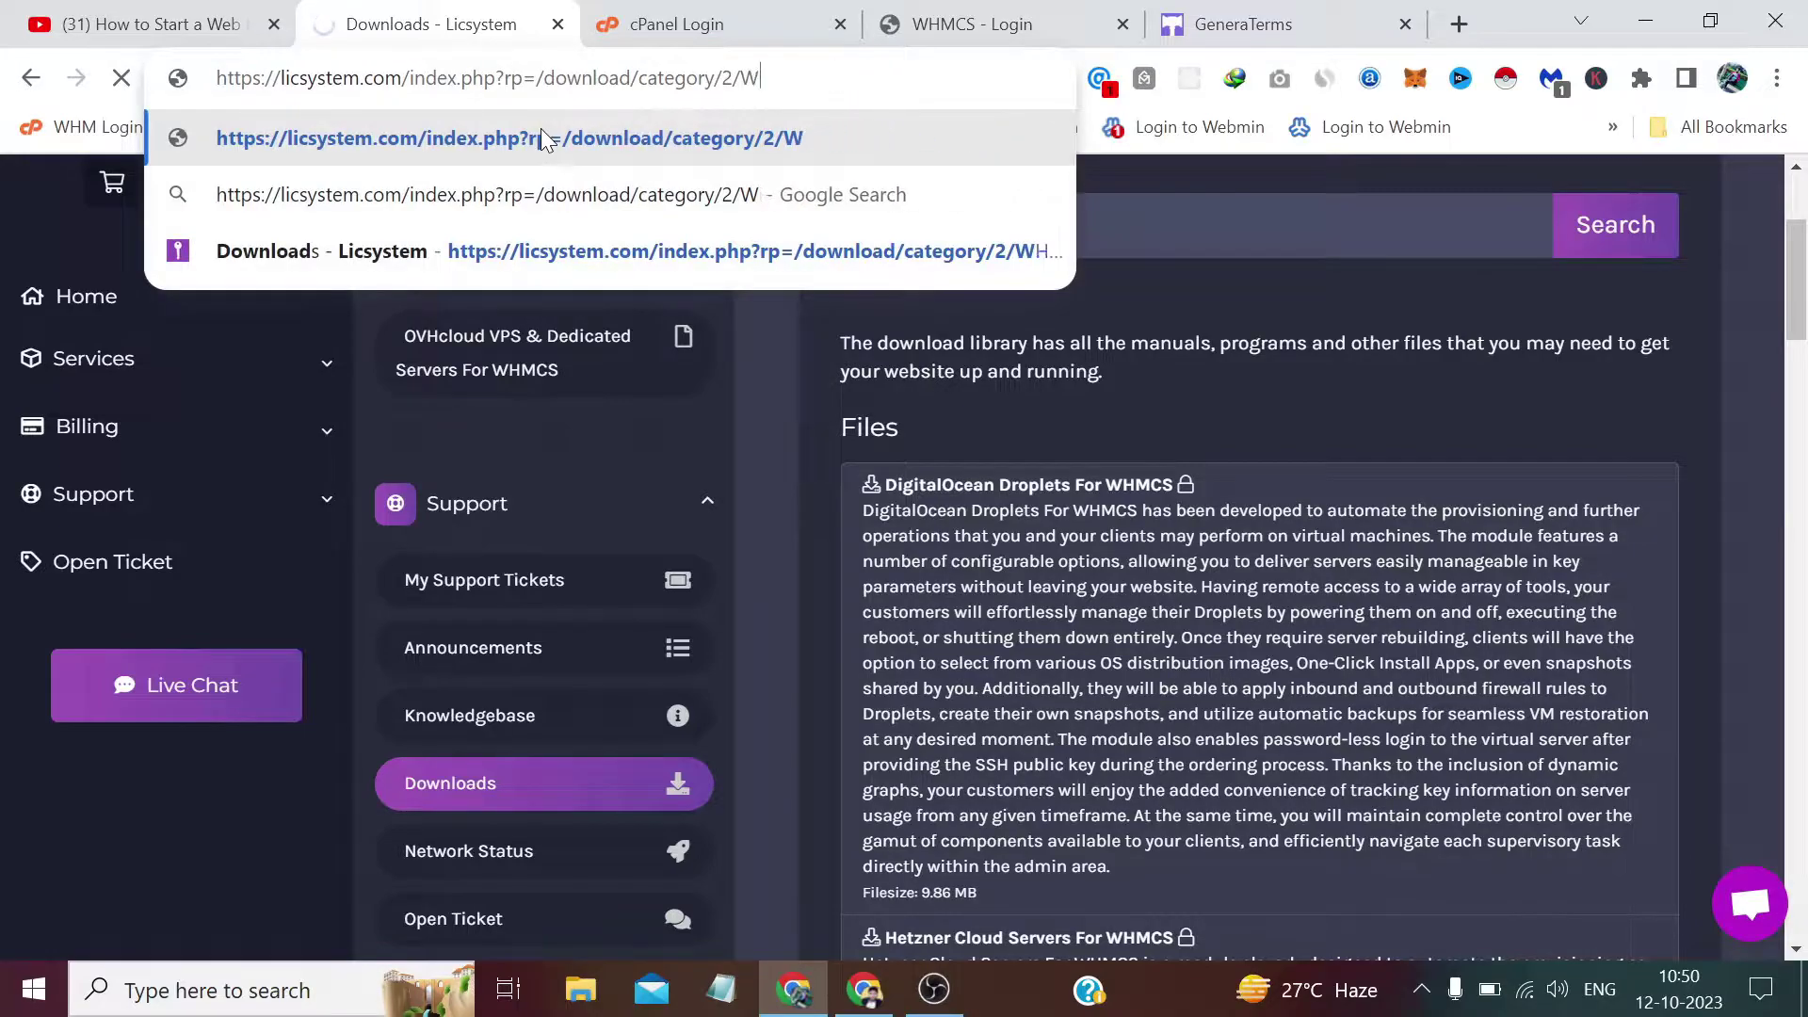
key("BackSpace")
key("BackSpace")
key("BackSpace")
key("BackSpace")
key("BackSpace")
key("BackSpace")
key("BackSpace")
key("BackSpace")
key("BackSpace")
key("BackSpace")
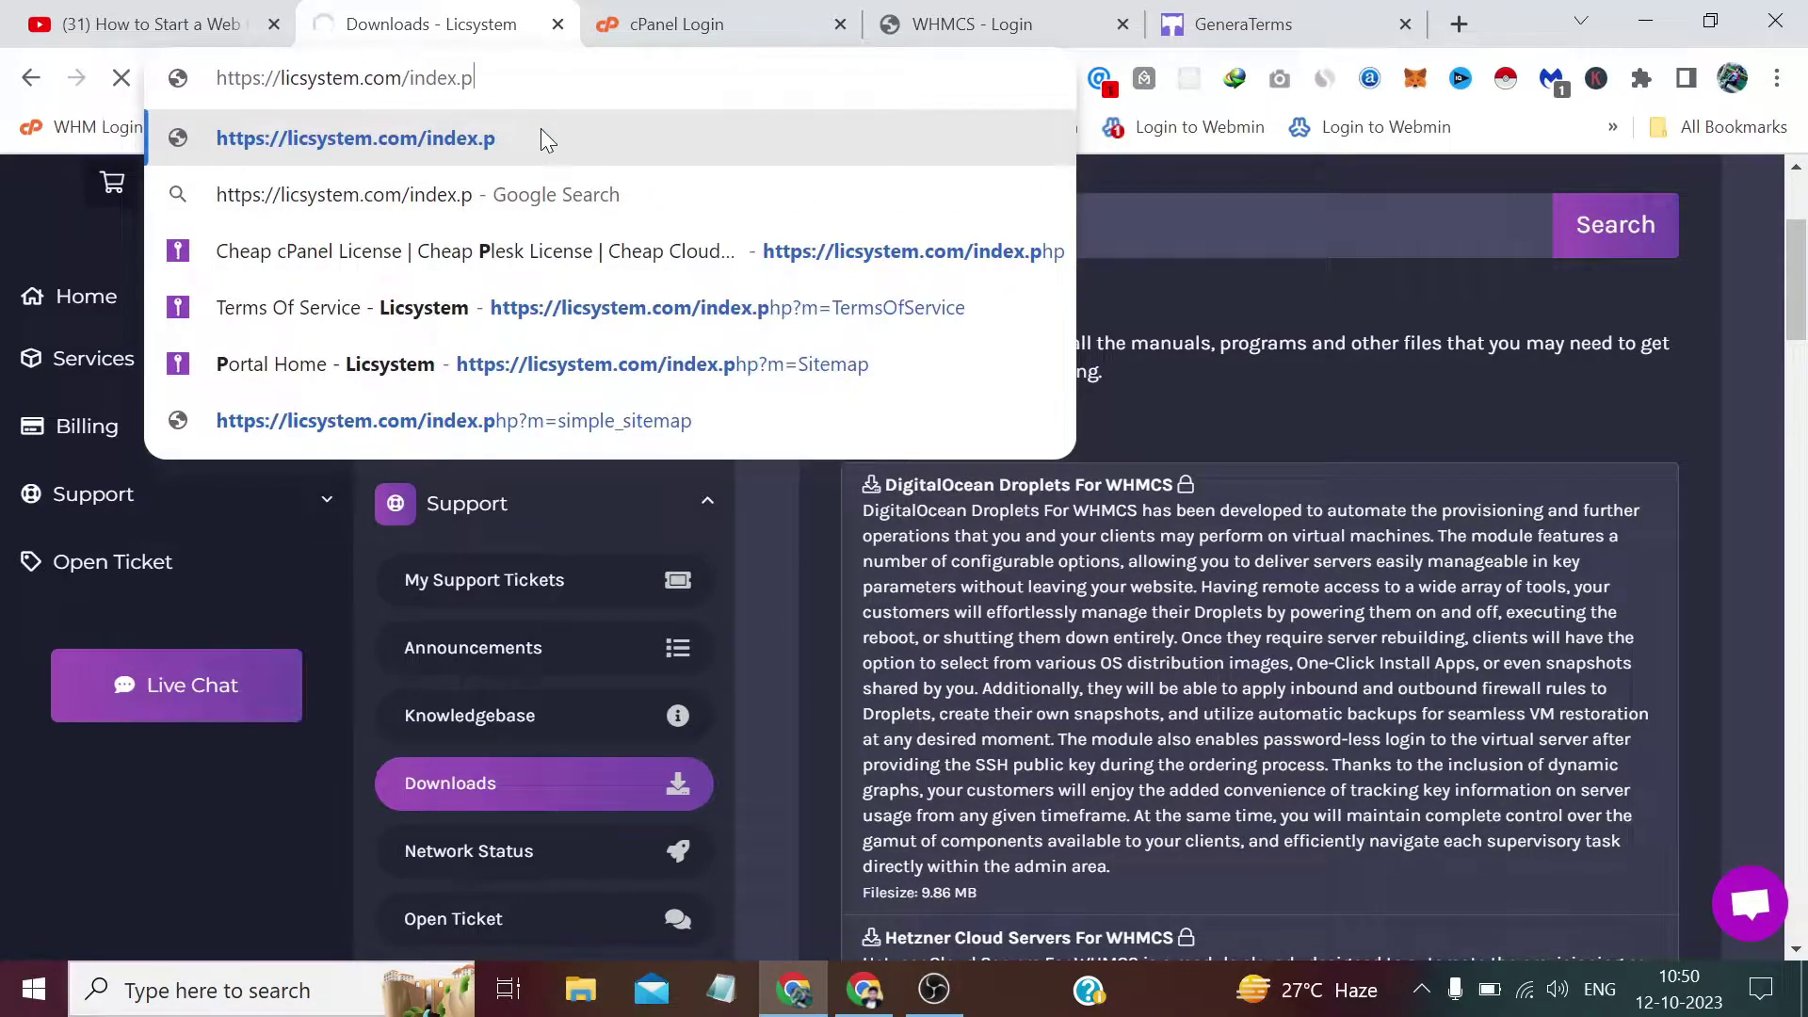
type("hp")
key("Return")
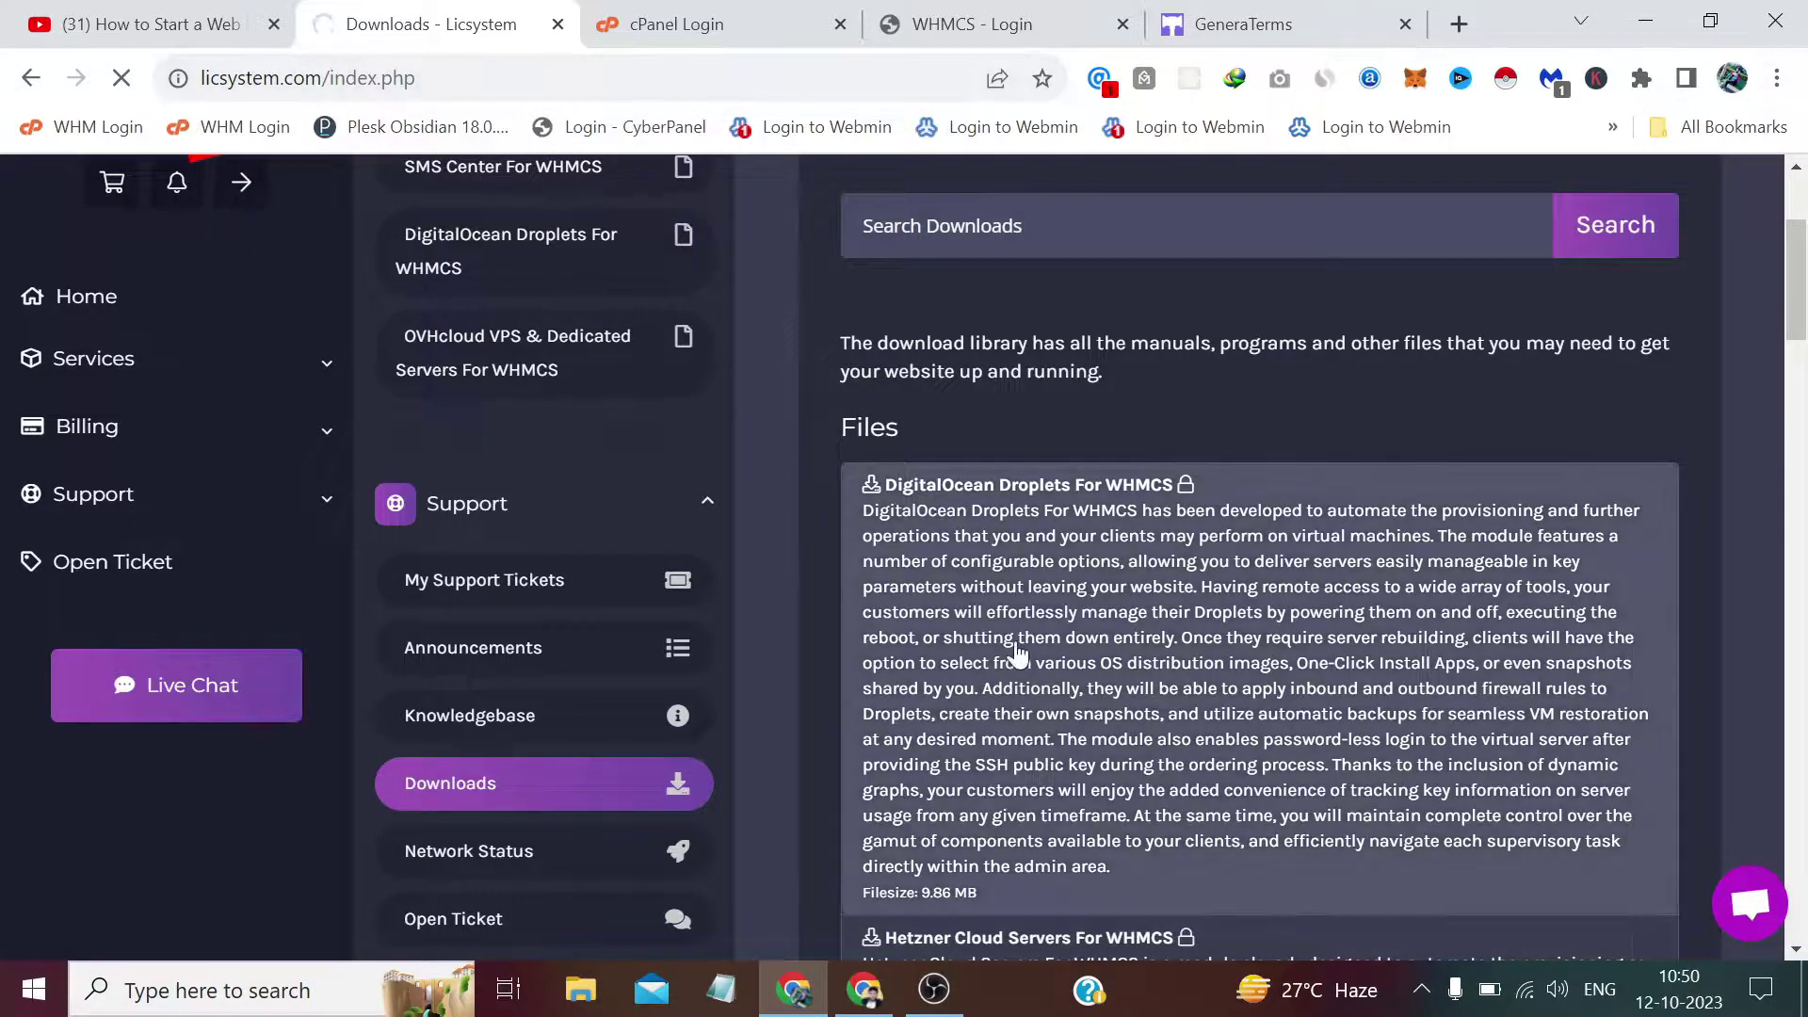
Extract privacy_policy_v211.zip on the desktop with 7-Zip and open the new privacy_policy_v211 folder.
left_click(1804, 988)
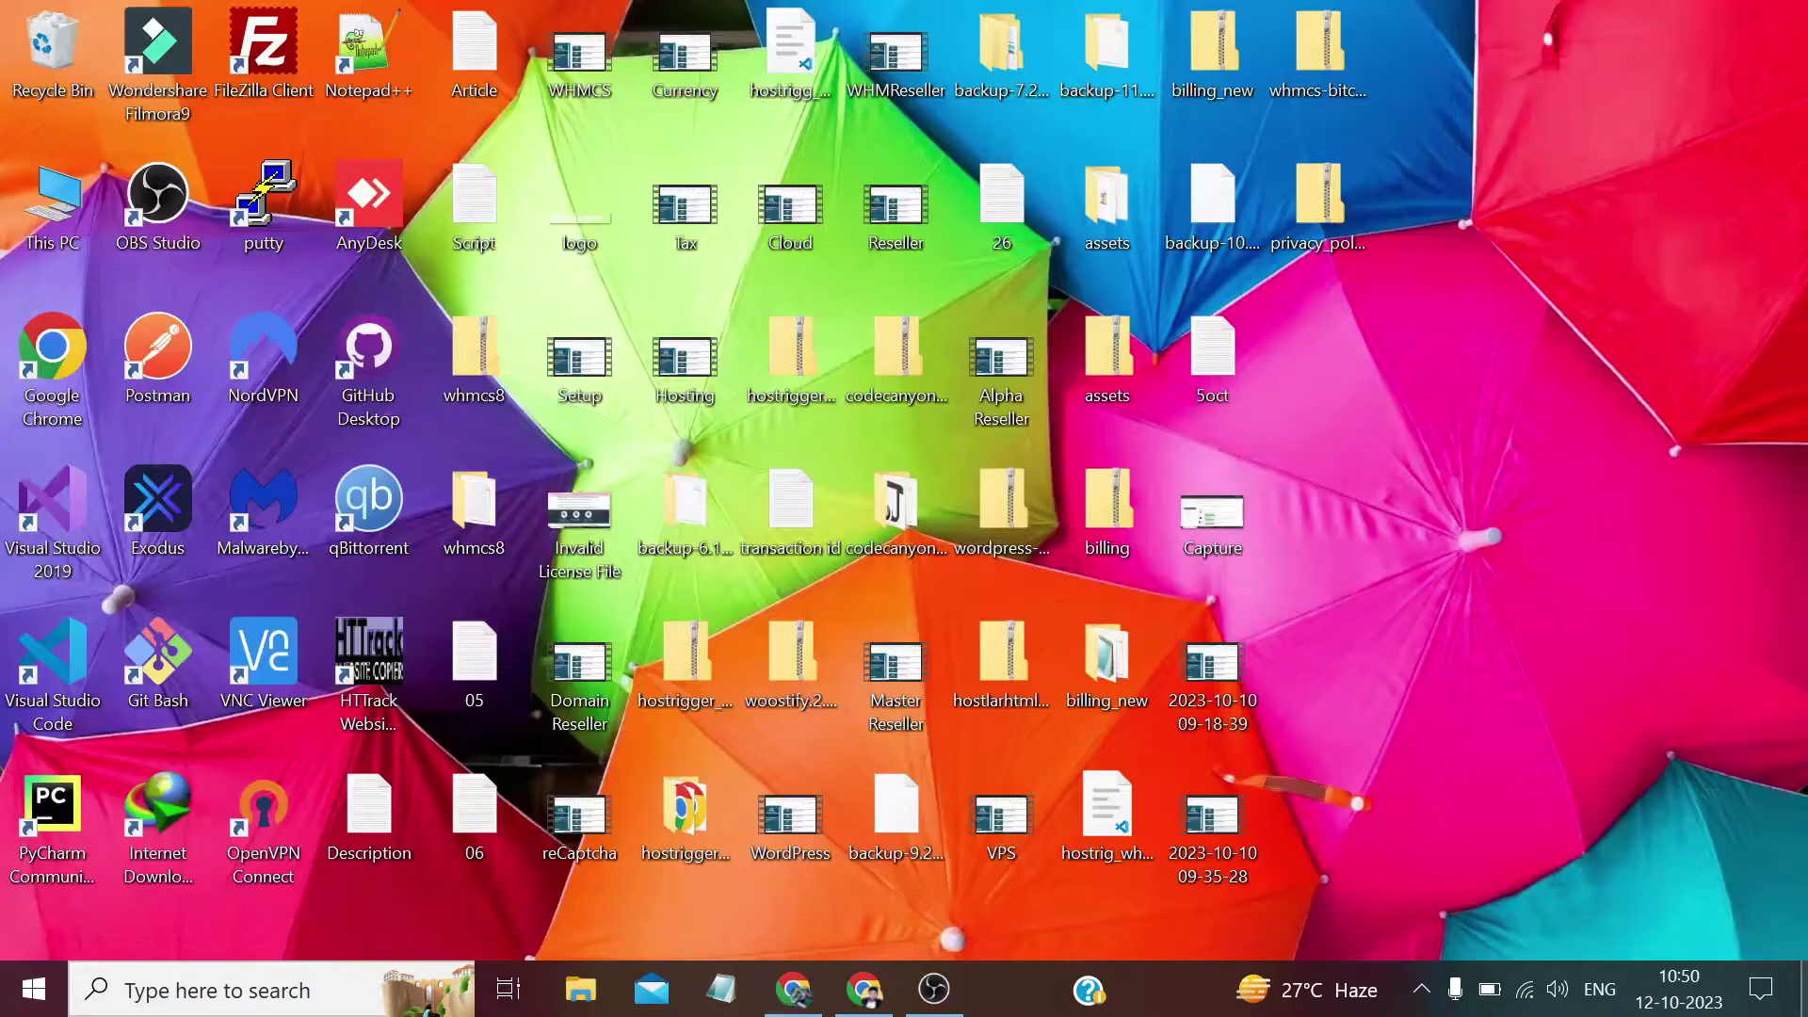
left_click(1319, 188)
right_click(1319, 189)
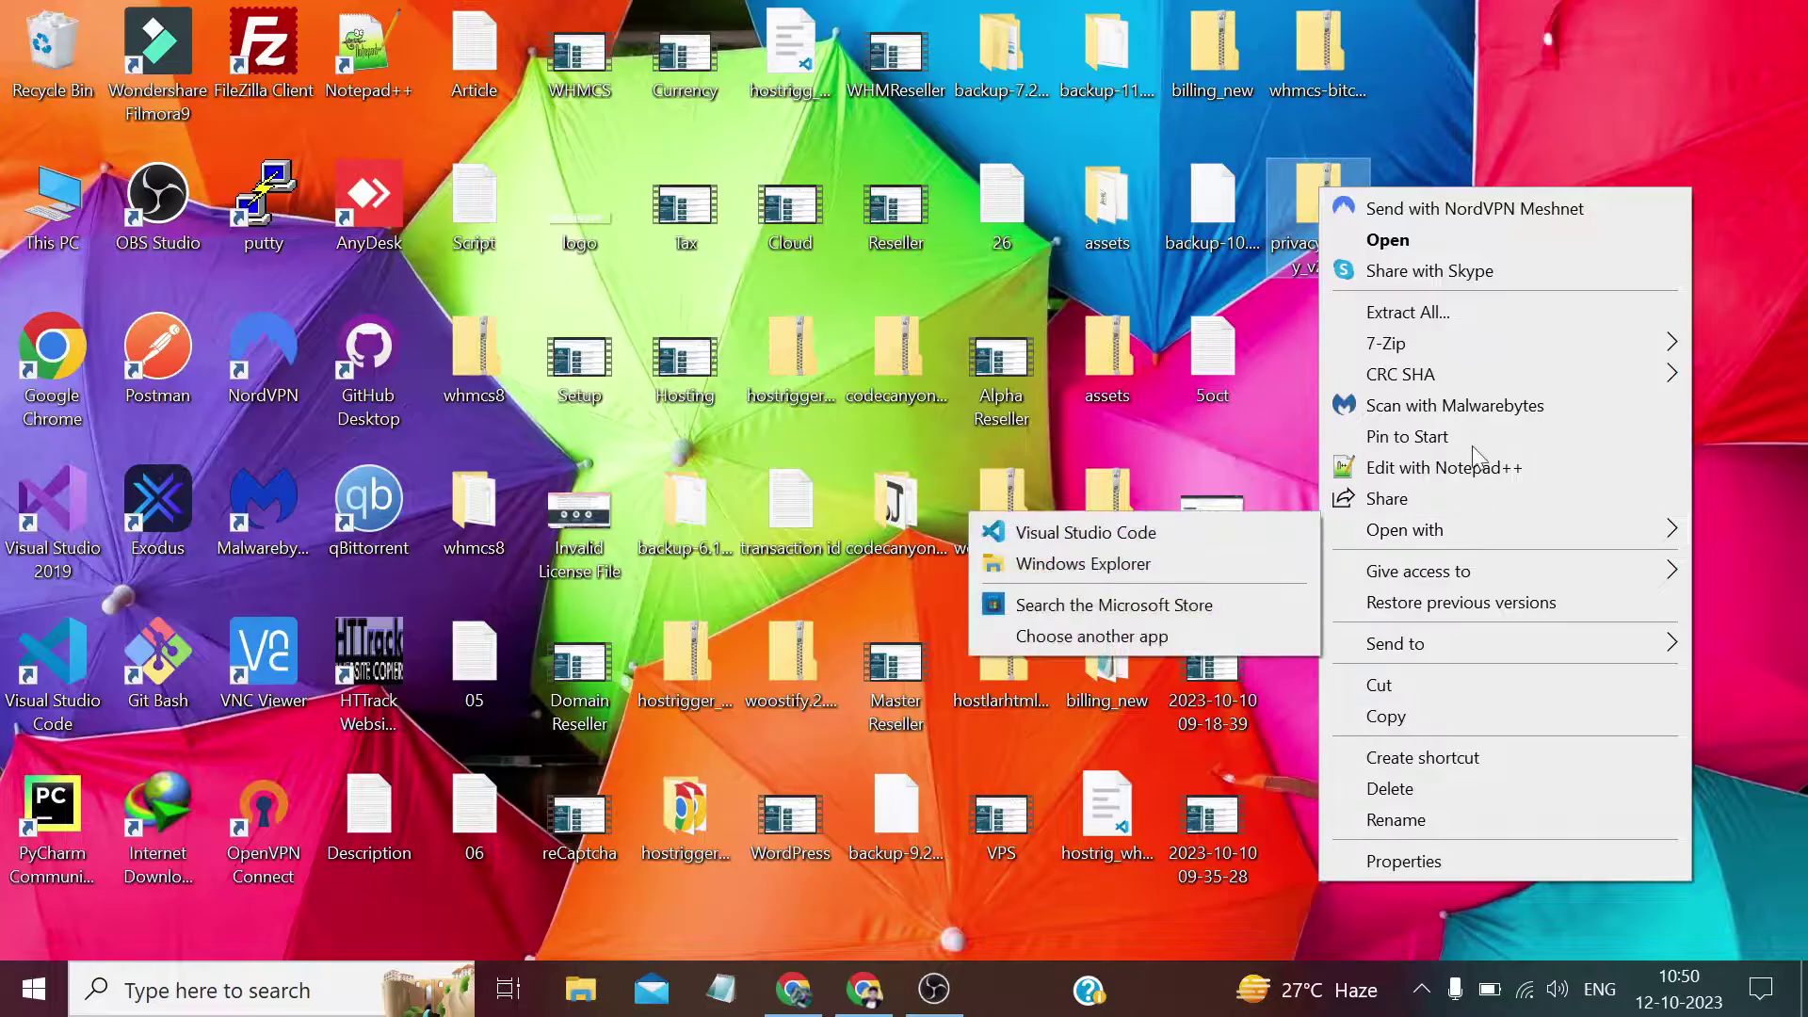
mouse_move(1467, 341)
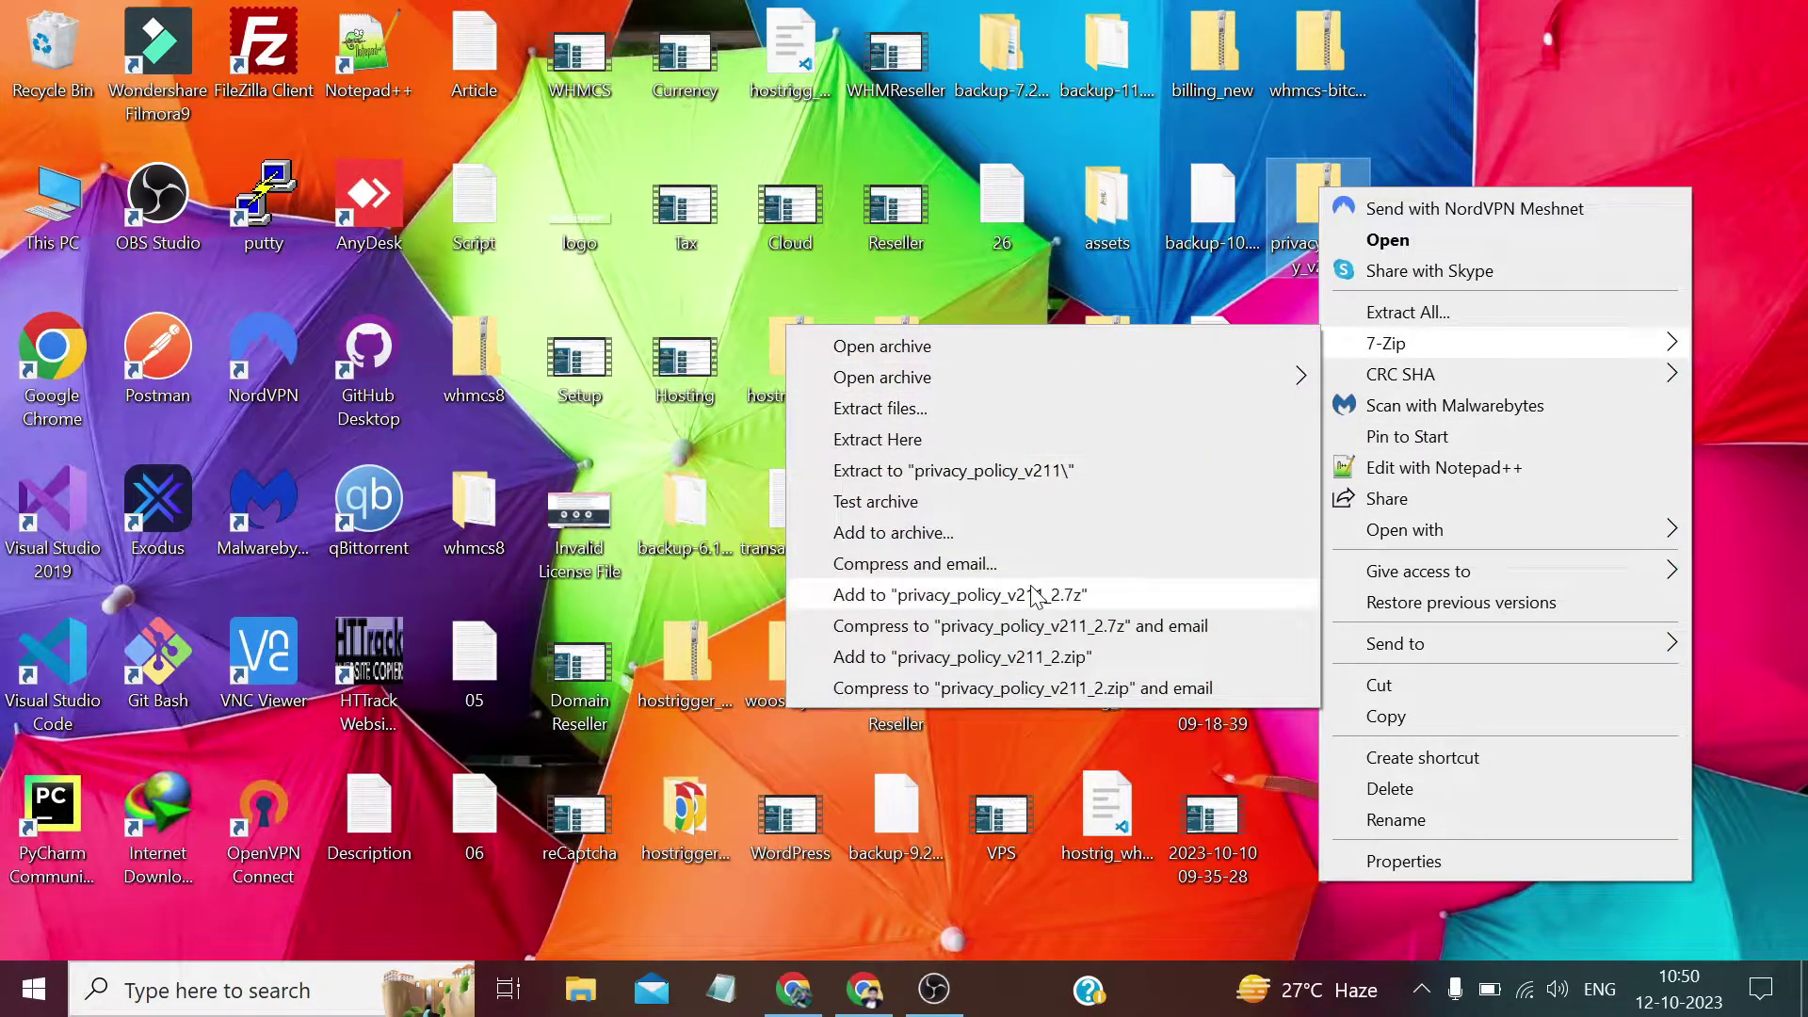
left_click(988, 477)
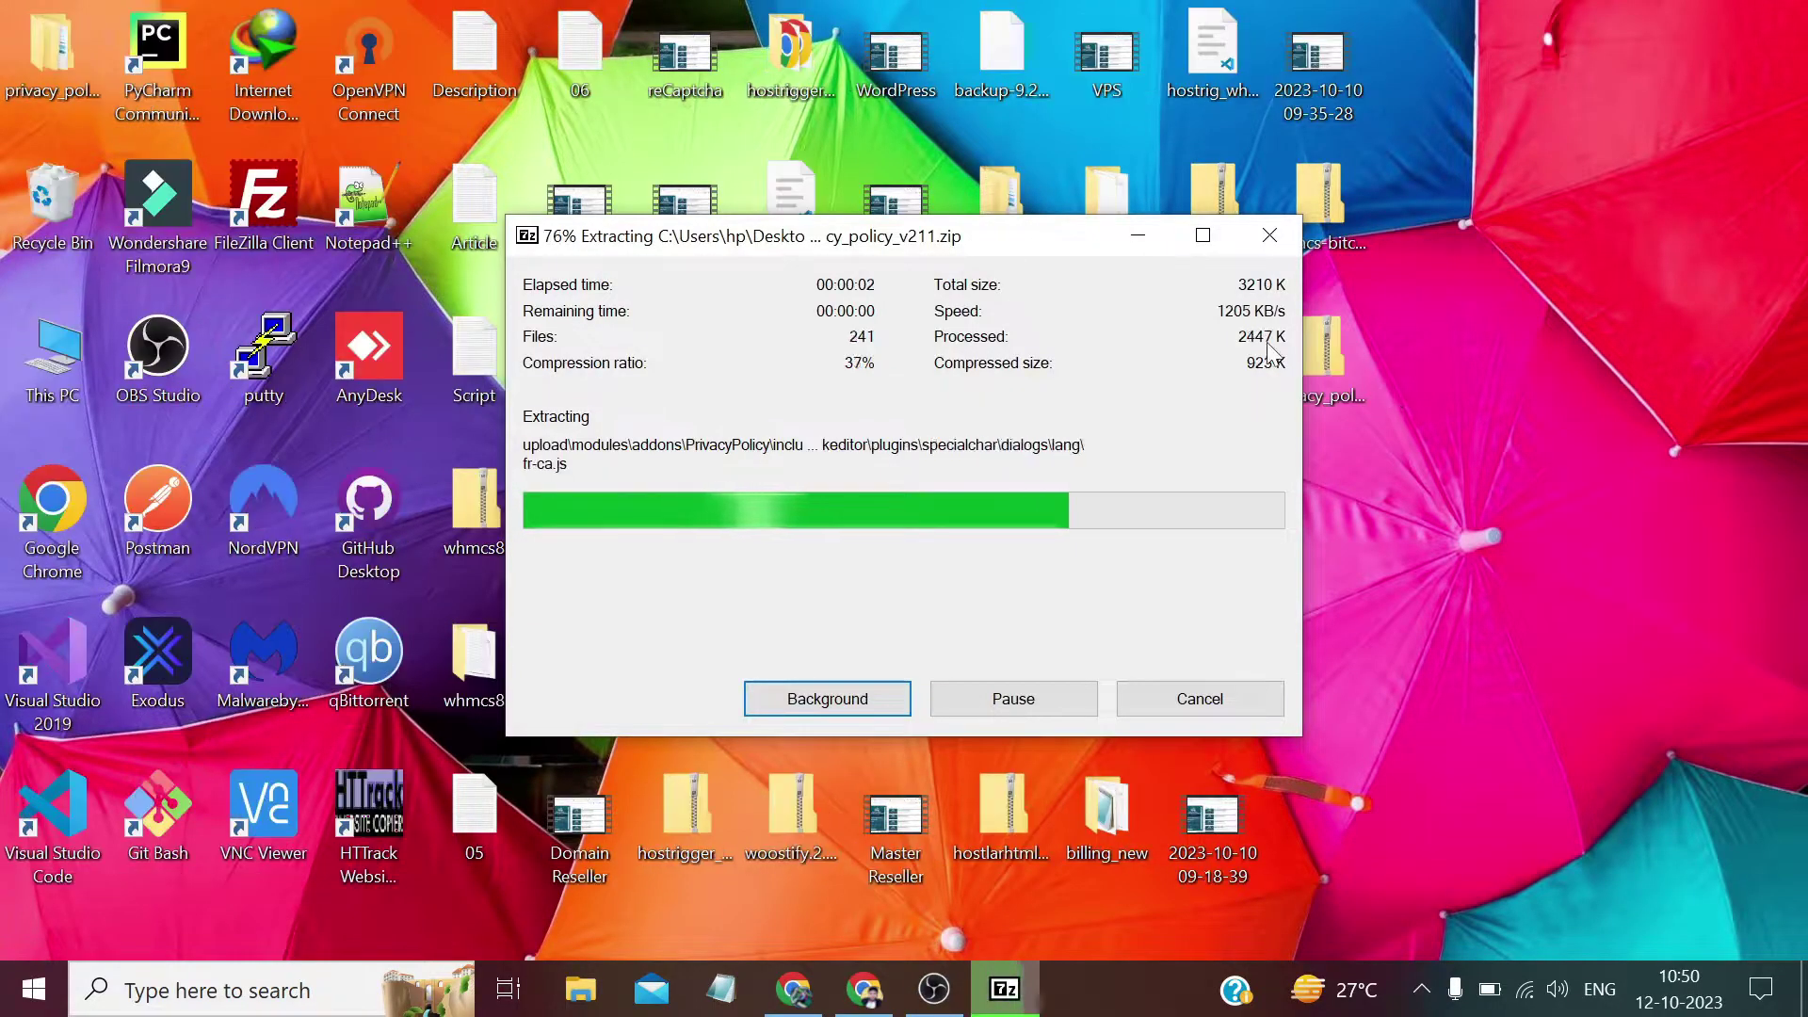
left_click_drag(41, 43, 1365, 442)
double_click(1305, 345)
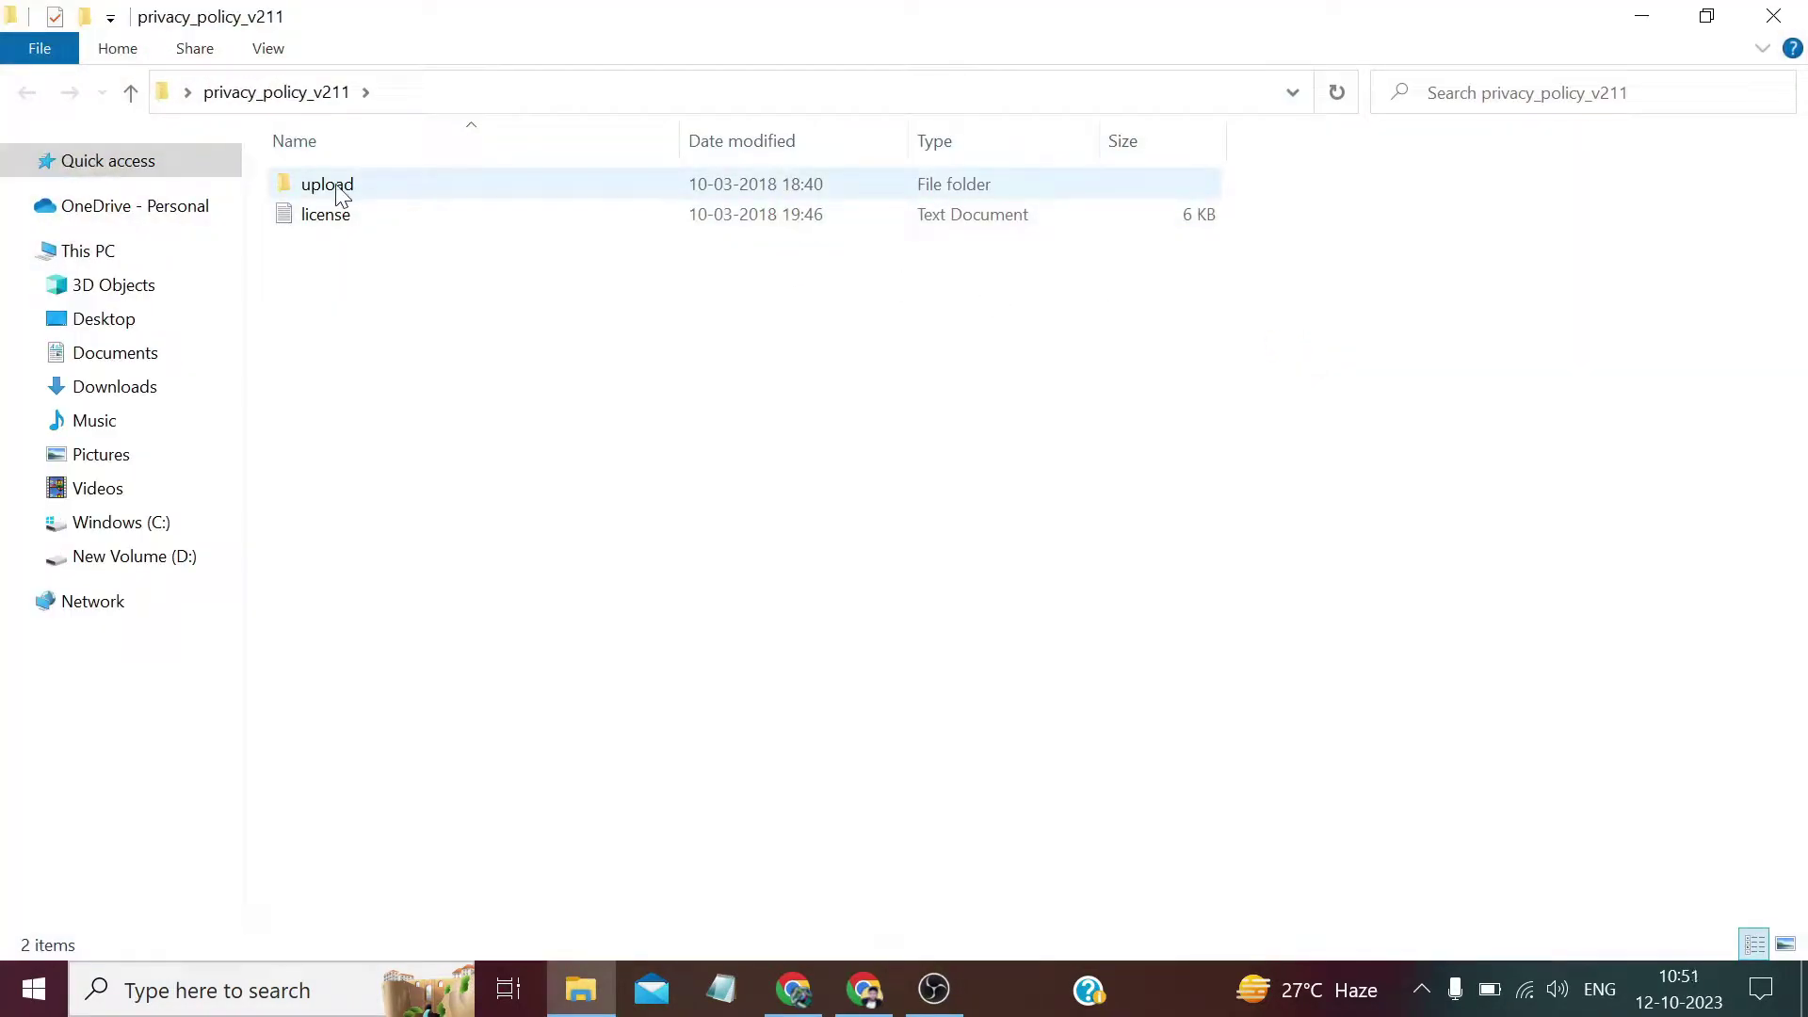
Zip the upload/modules/addons/PrivacyPolicy folder into PrivacyPolicy.zip with 7-Zip.
double_click(341, 195)
double_click(341, 195)
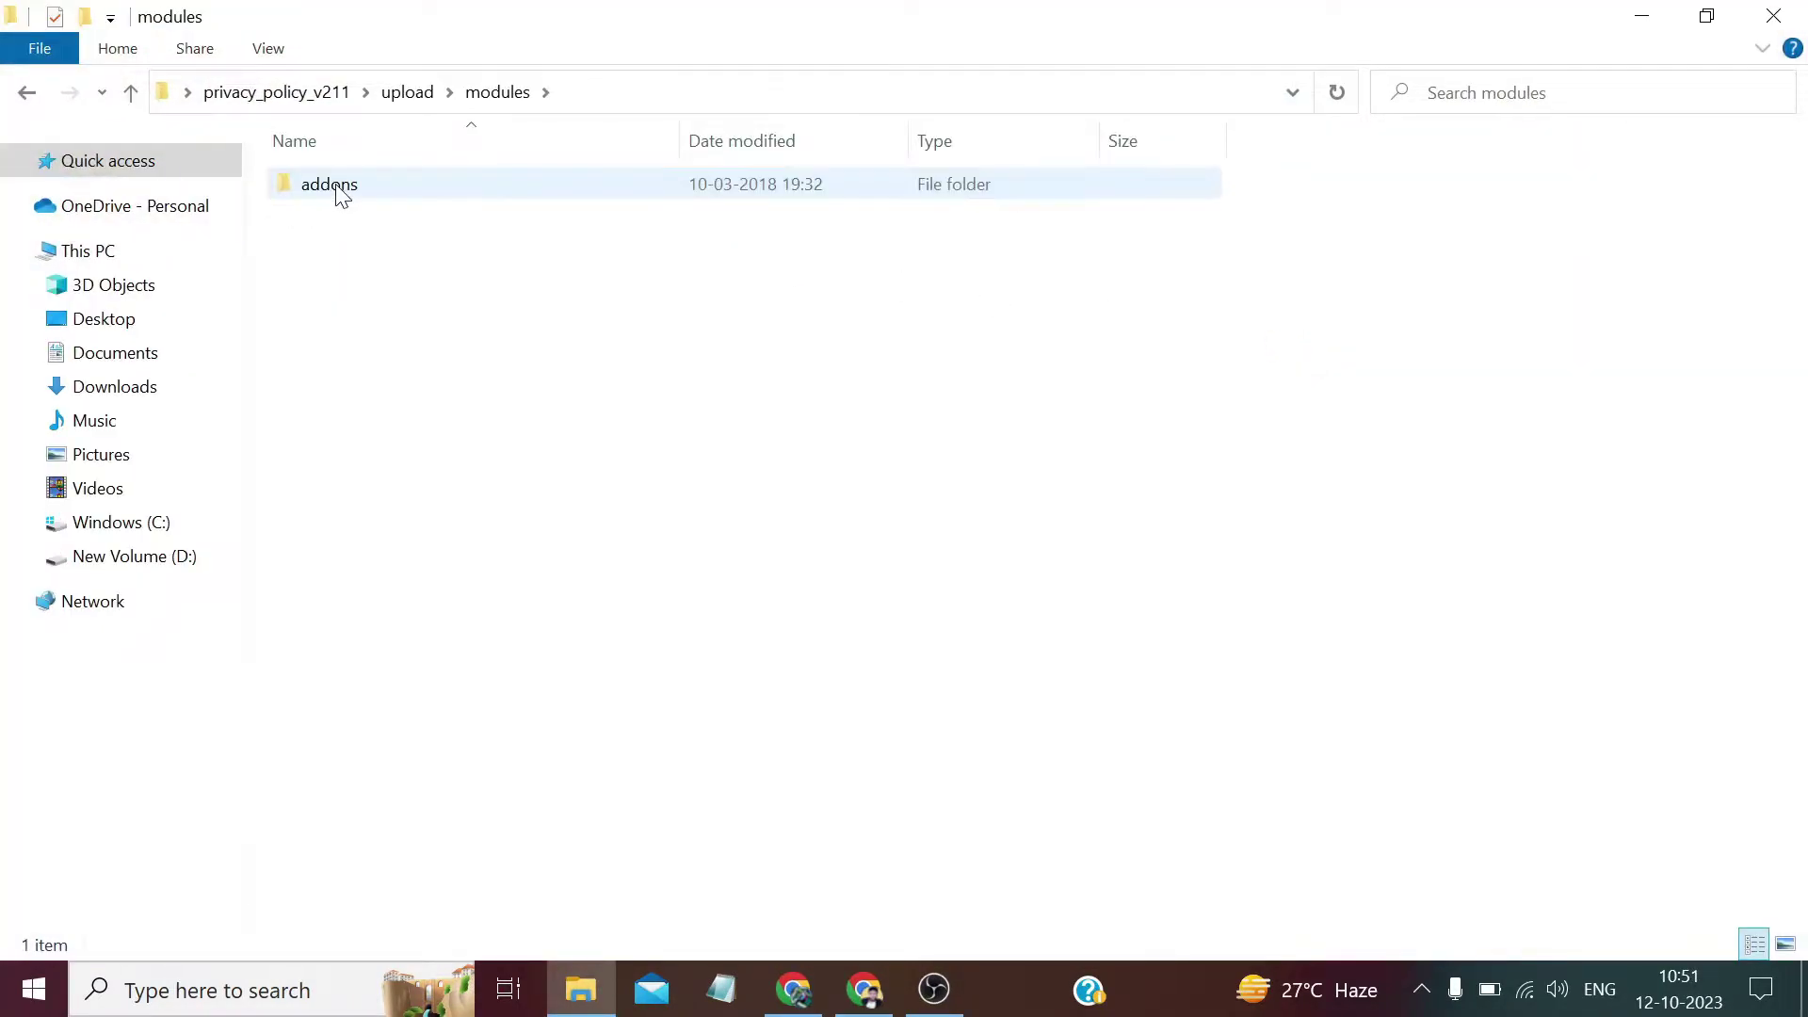
double_click(340, 195)
right_click(324, 181)
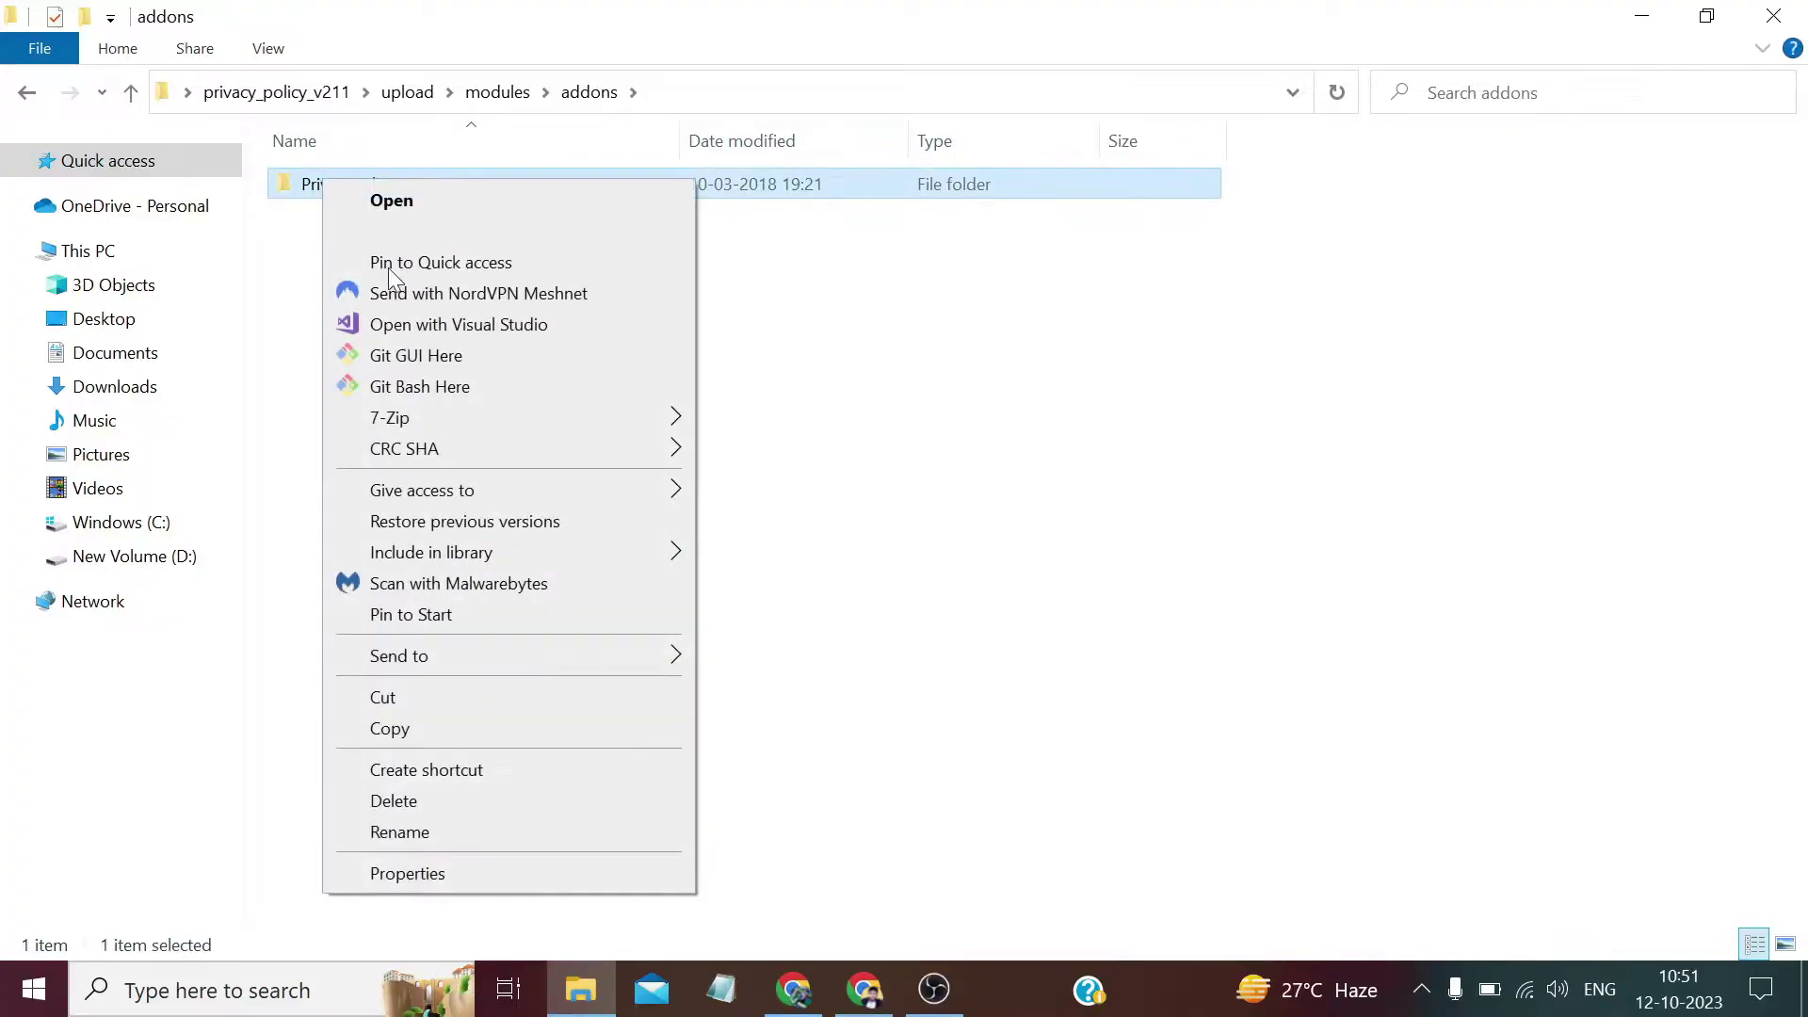
mouse_move(494, 430)
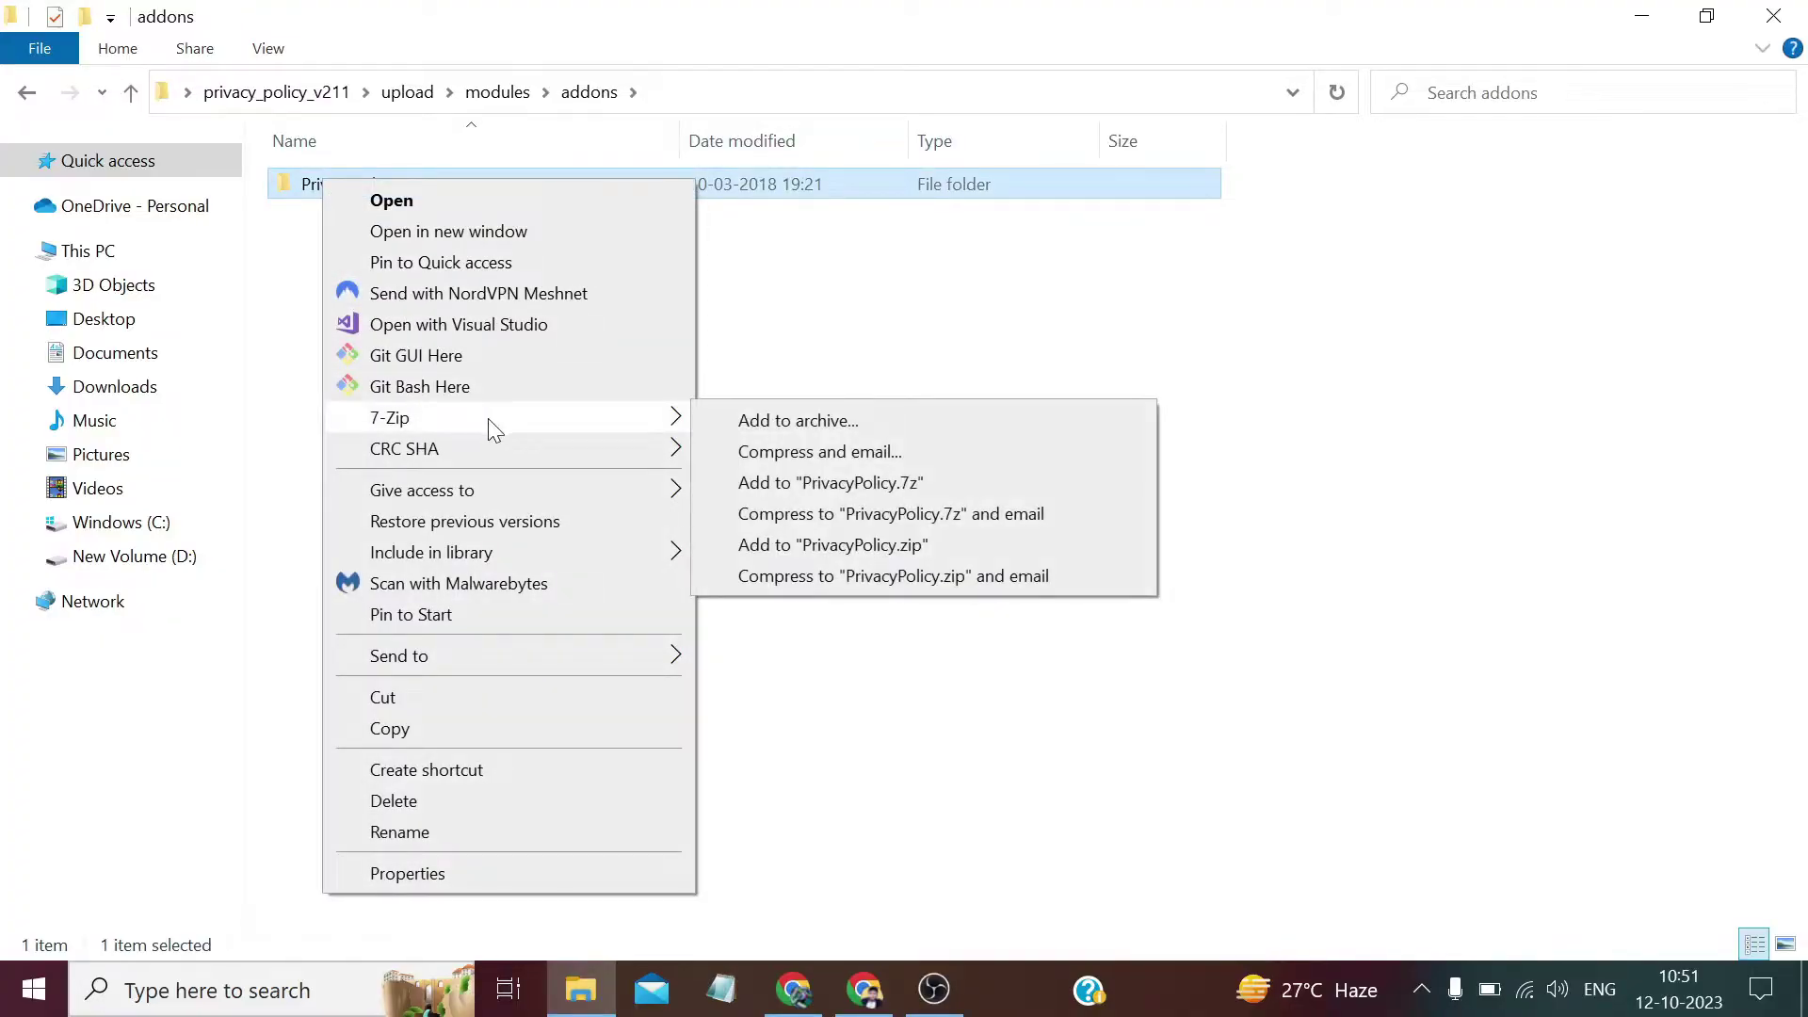
left_click(823, 544)
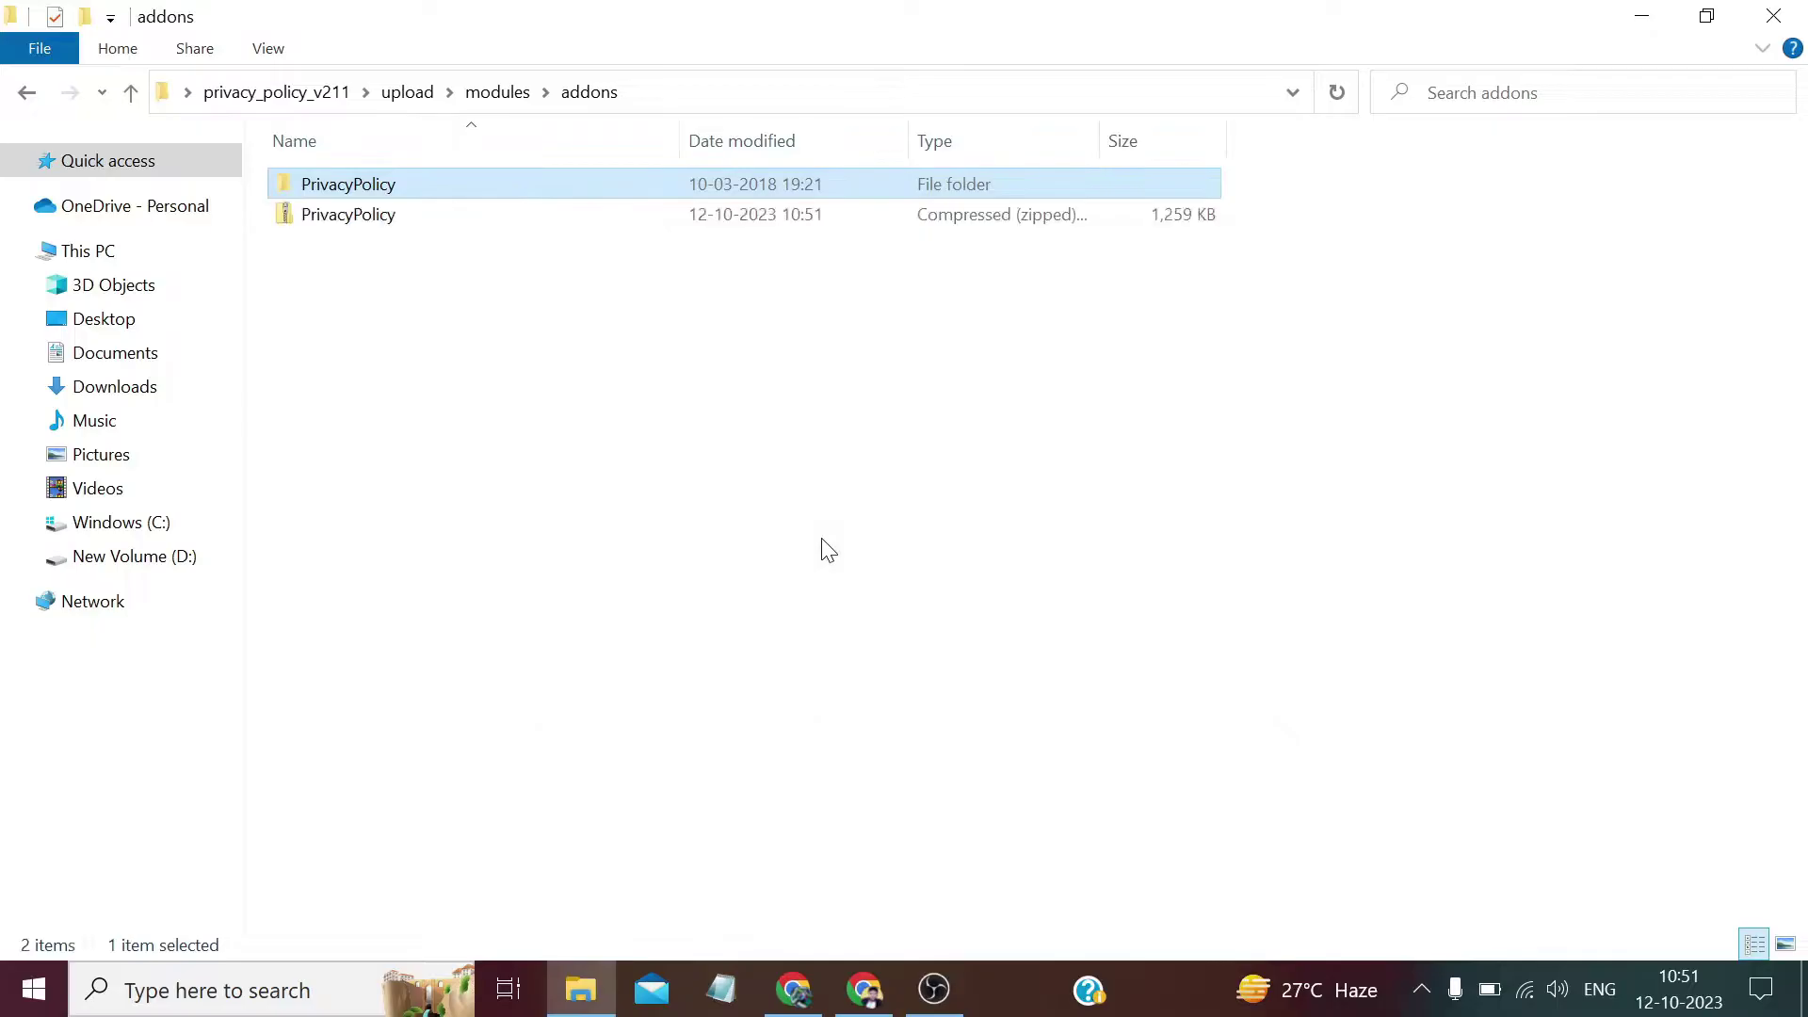
Bring Chrome back on the WHMCS admin login tab.
left_click(824, 548)
left_click(813, 968)
left_click(948, 8)
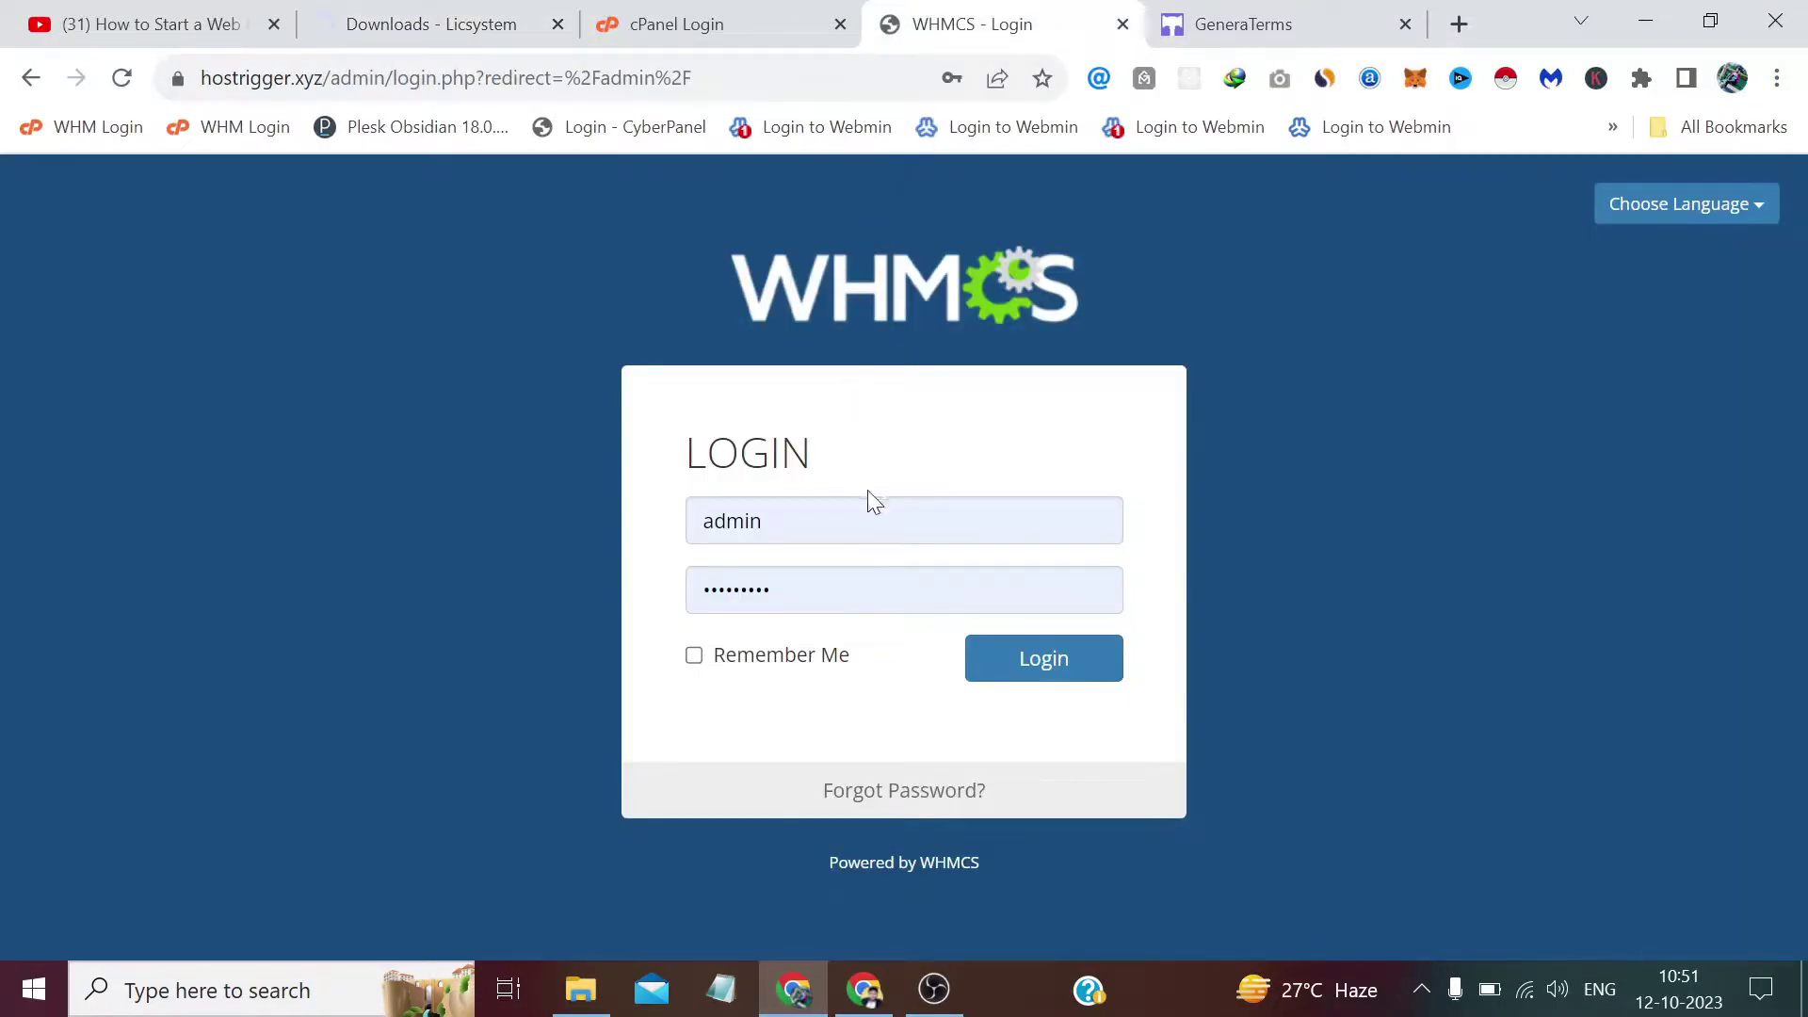
Close the Licsystem downloads tab, log in to cPanel and scroll to the Files tools.
left_click(557, 24)
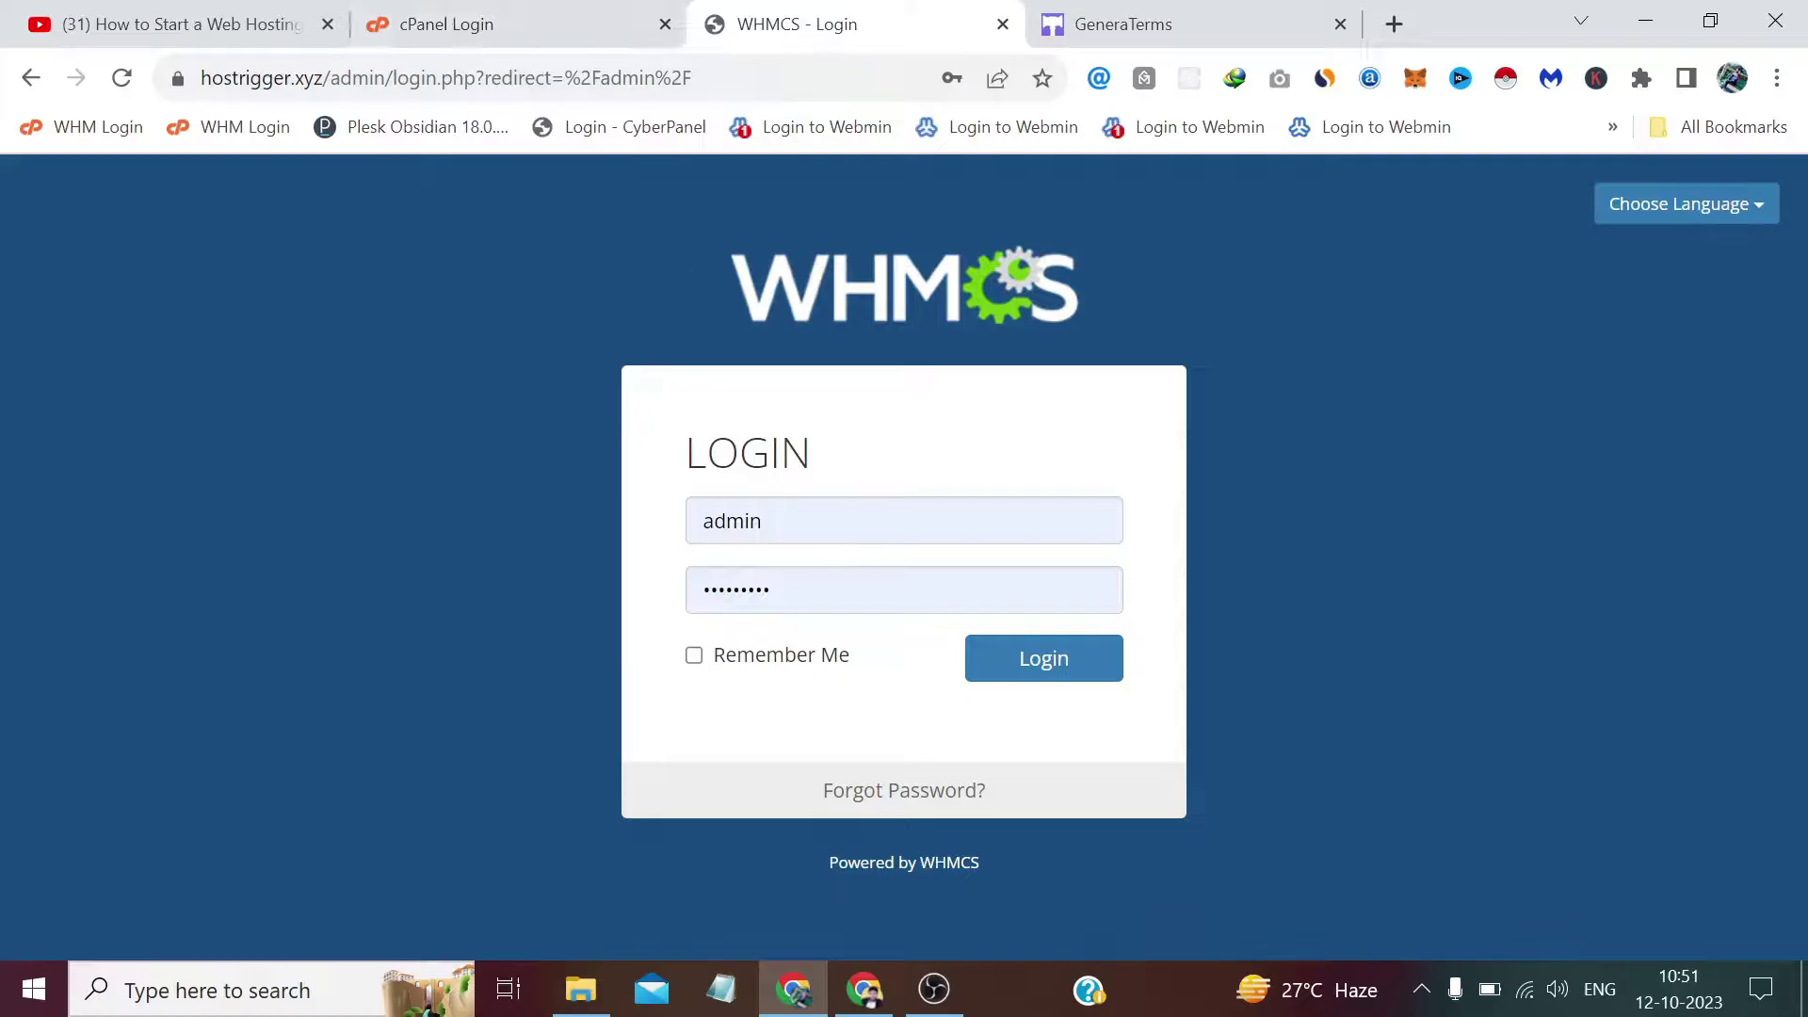
left_click(525, 21)
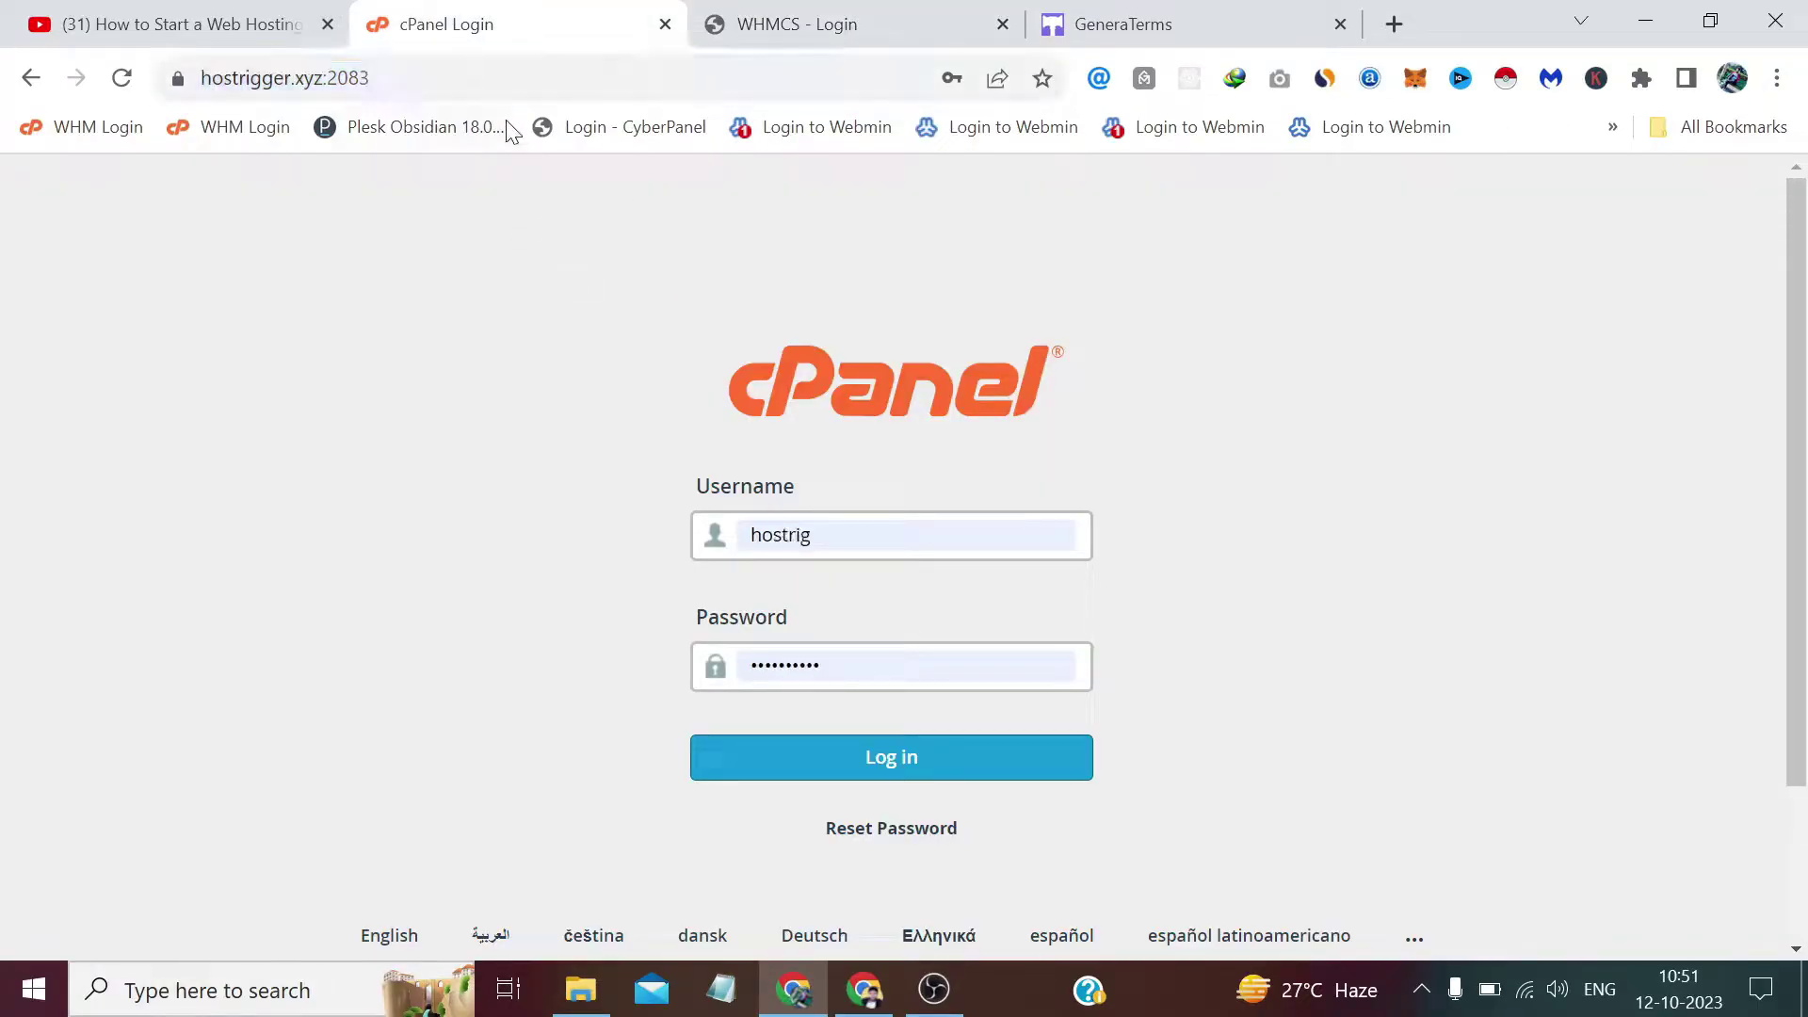
left_click(874, 774)
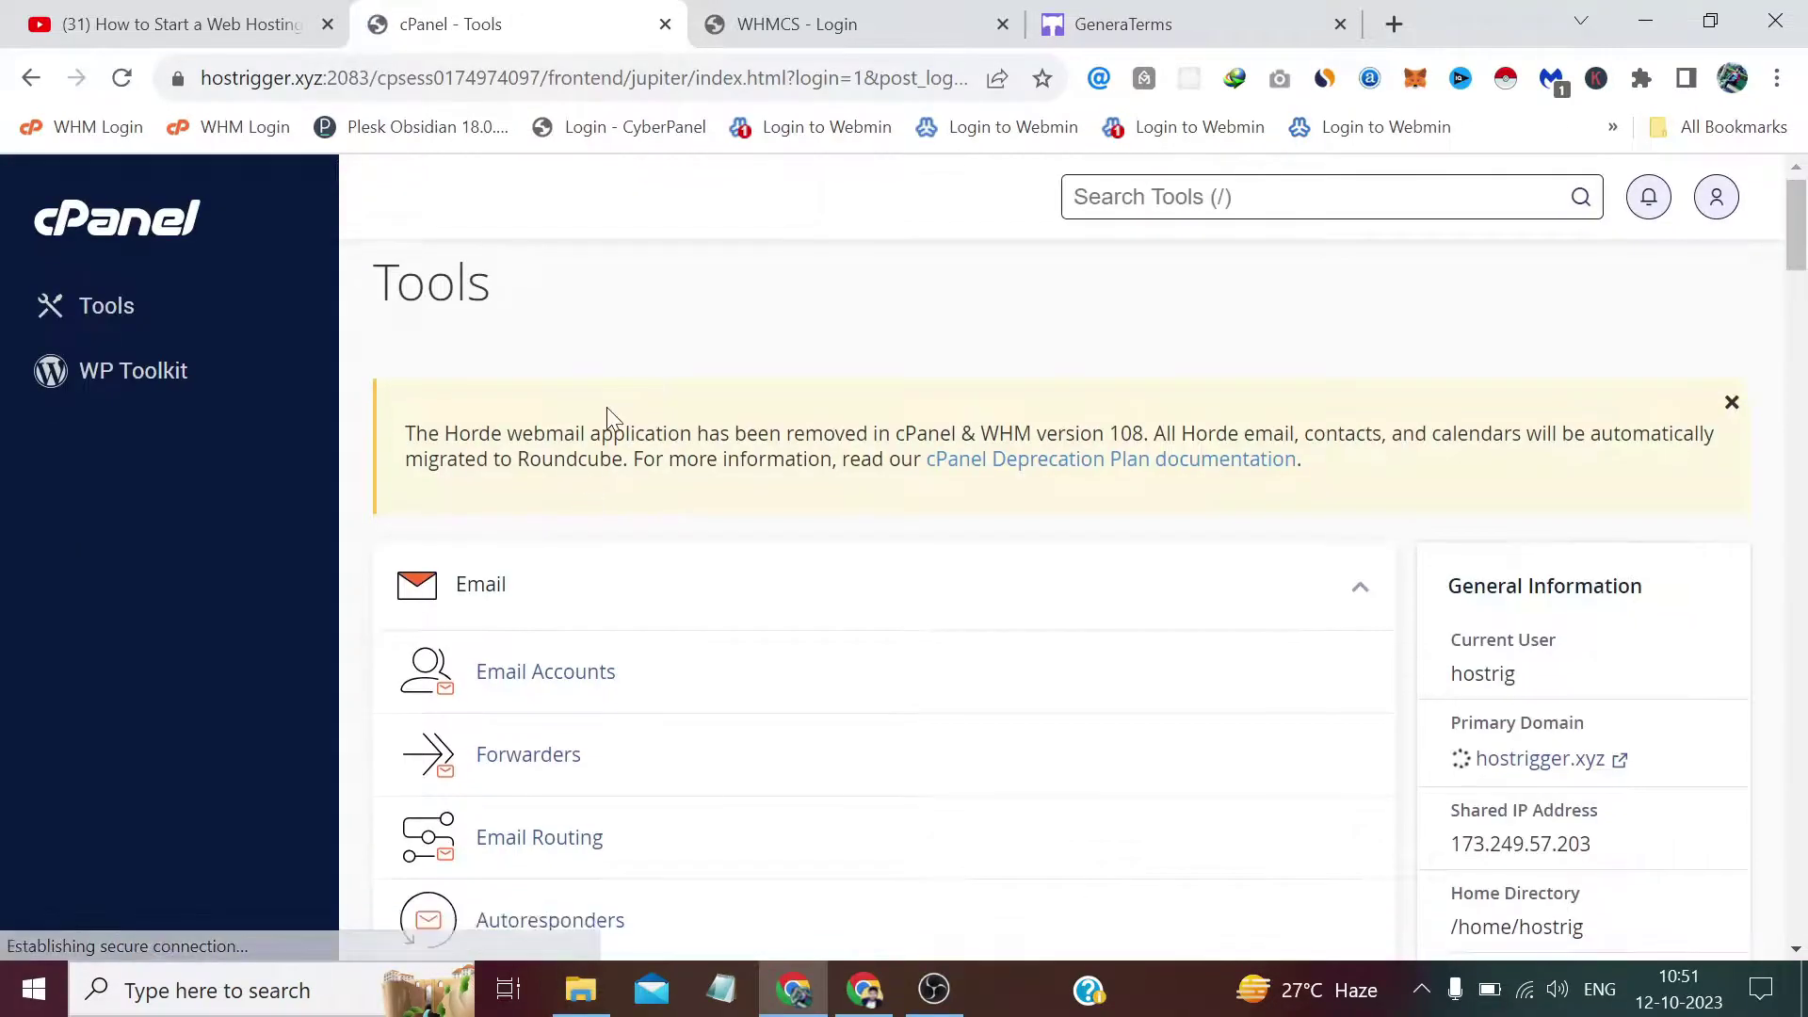
scroll(607, 407, "down", 15)
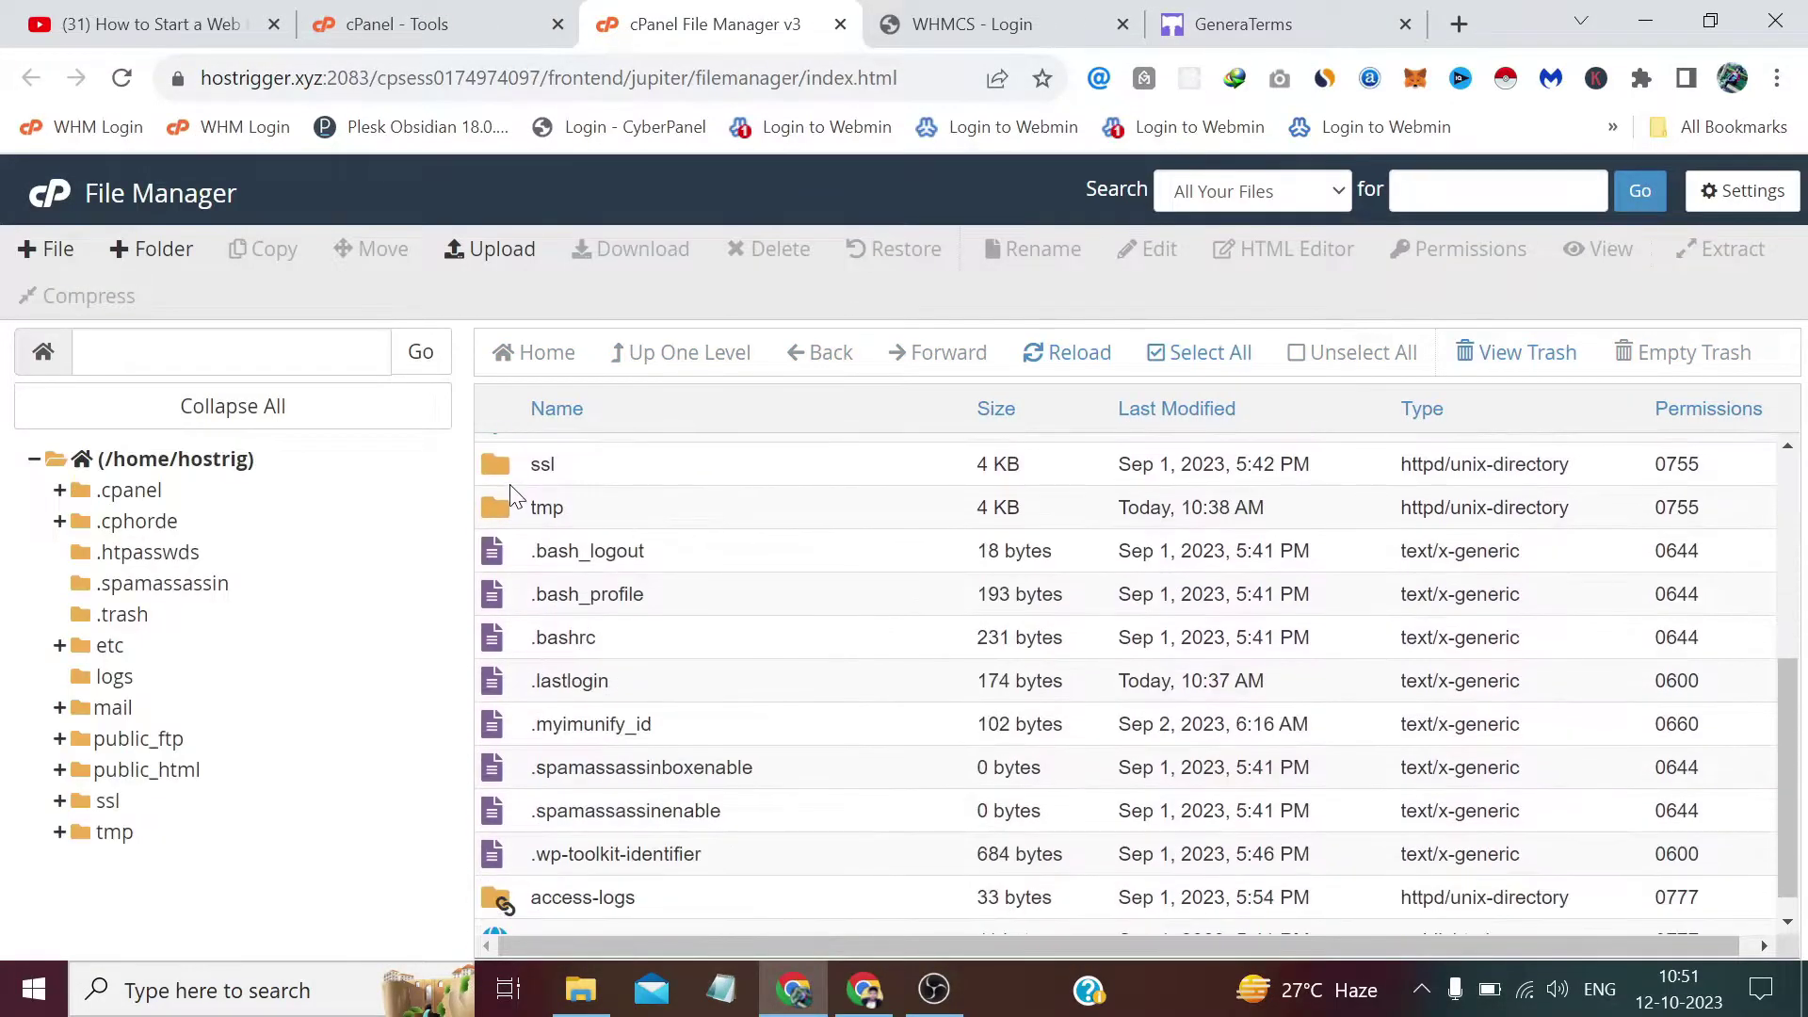
Browse File Manager to public_html/modules/addons.
scroll(514, 535, "up", 2)
double_click(499, 563)
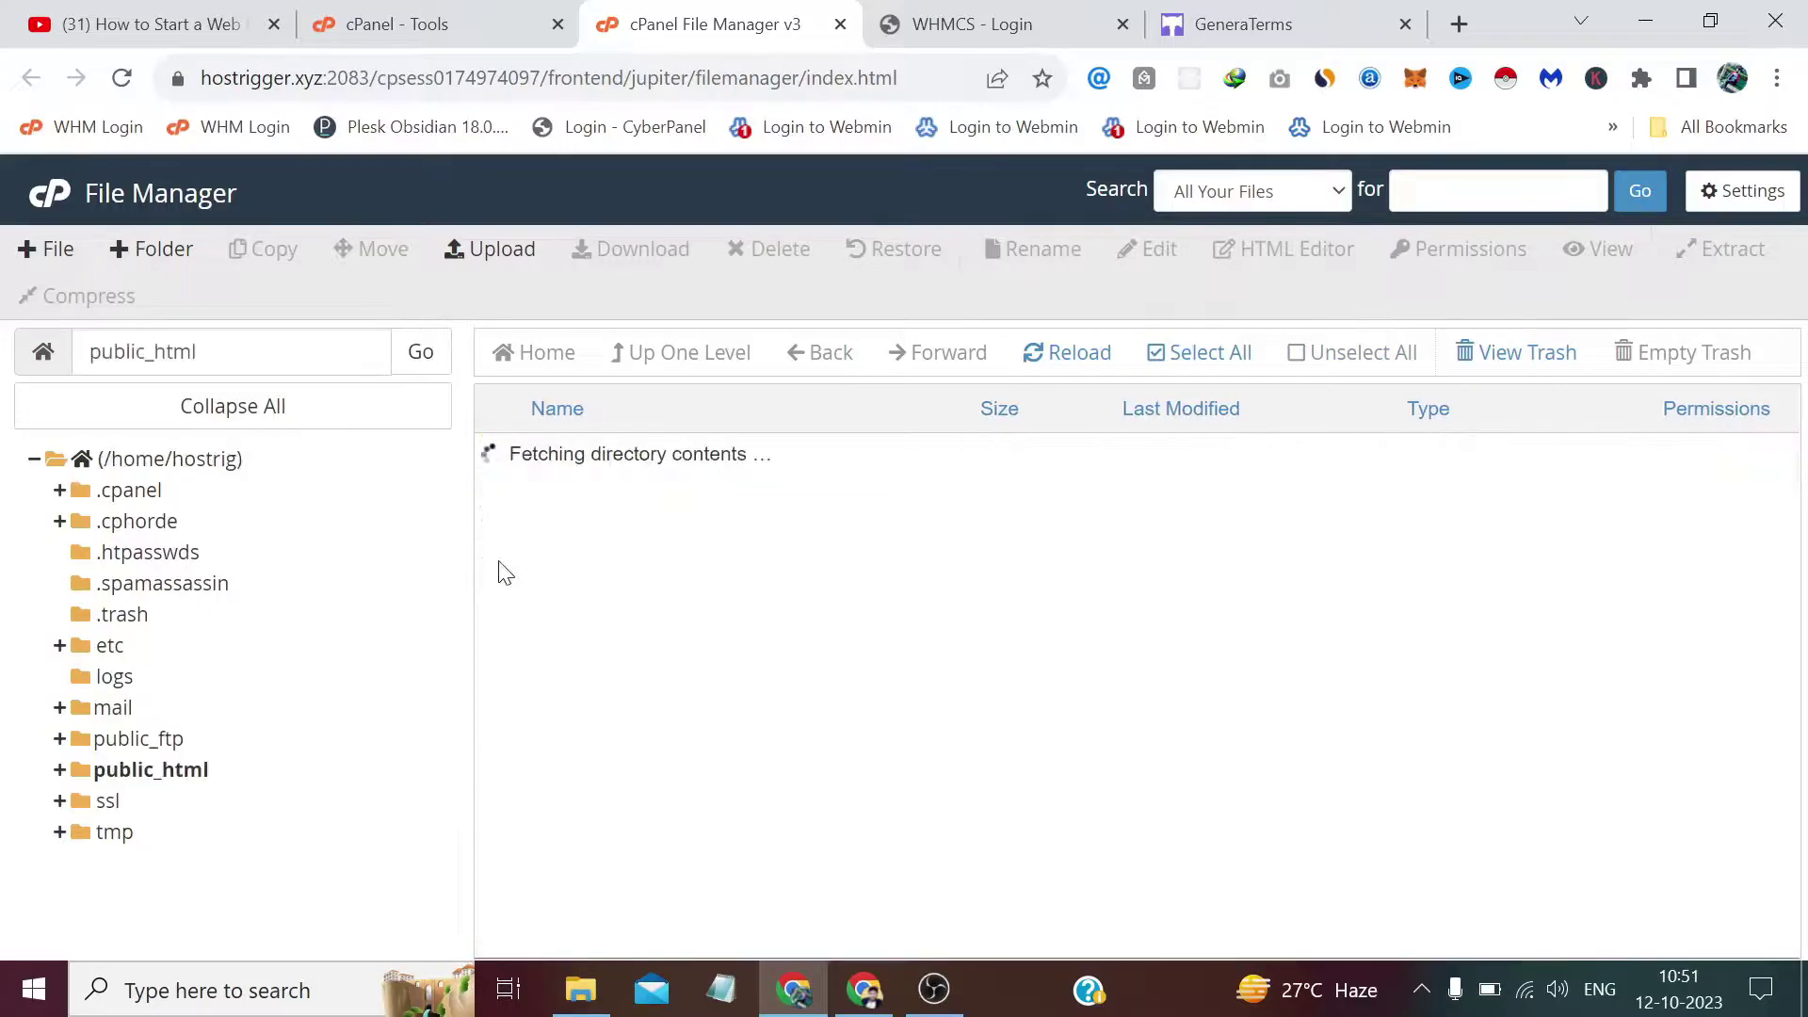
scroll(496, 512, "down", 3)
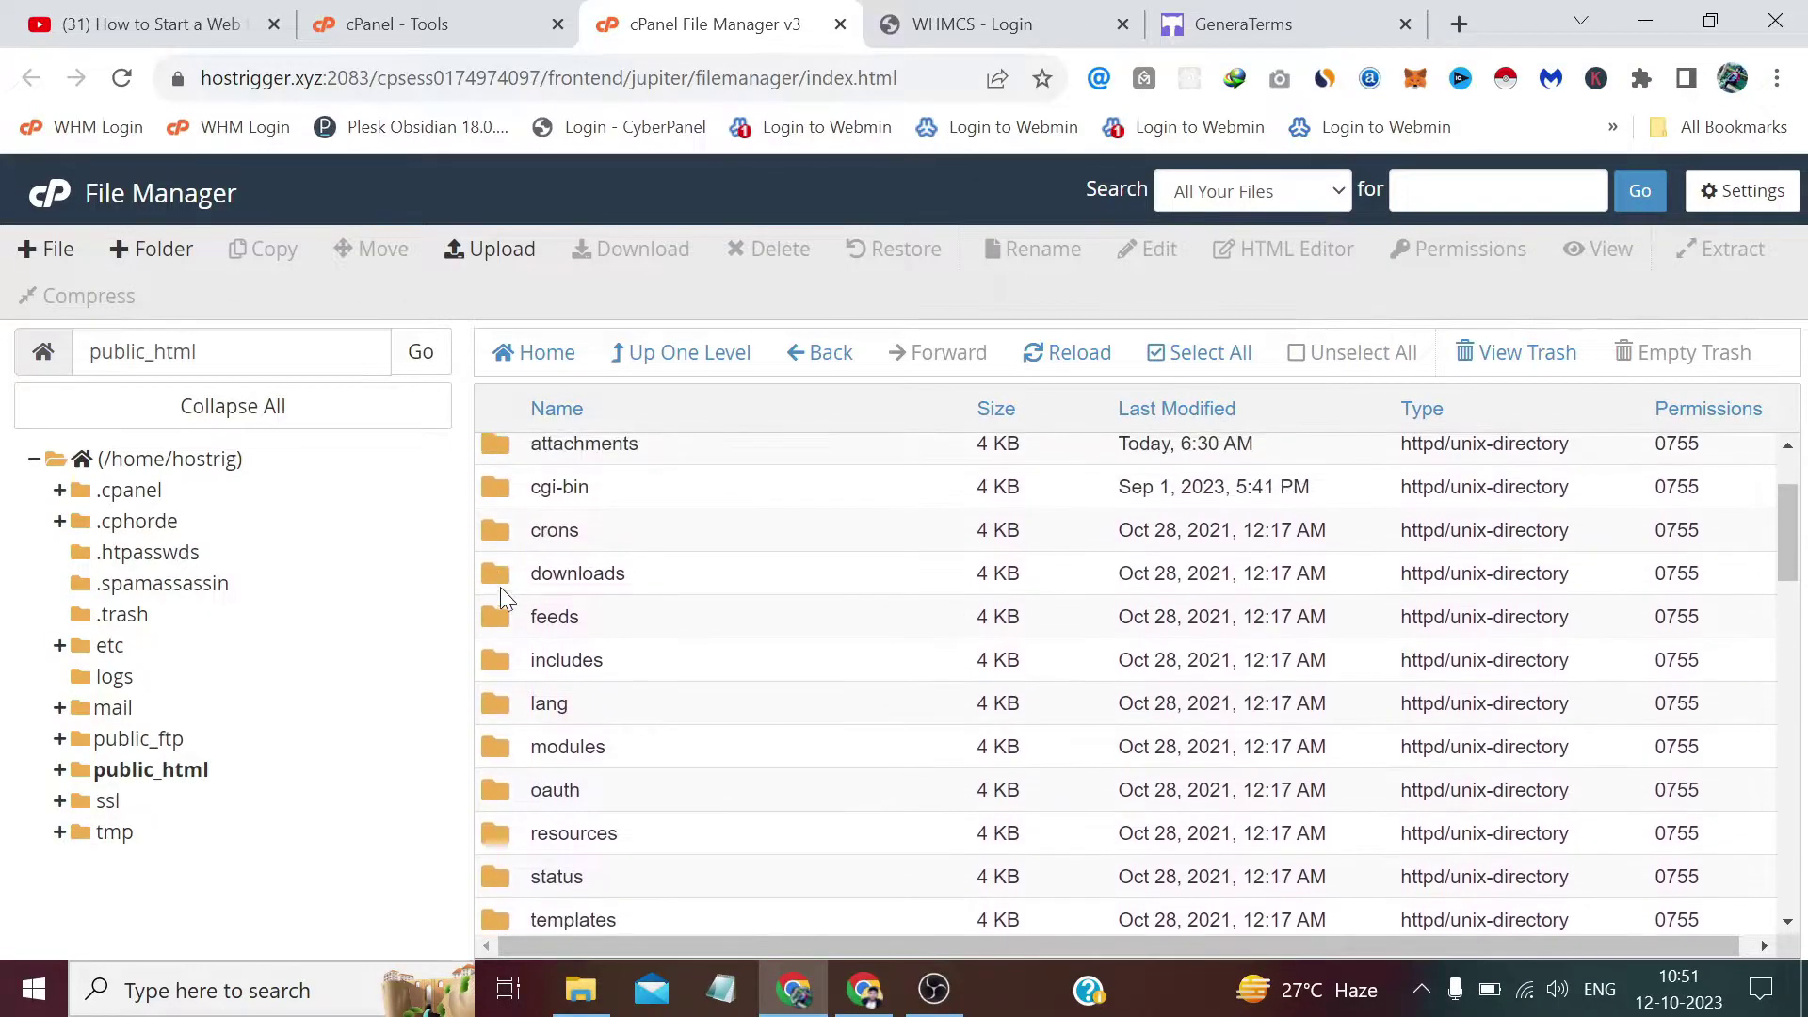
double_click(490, 739)
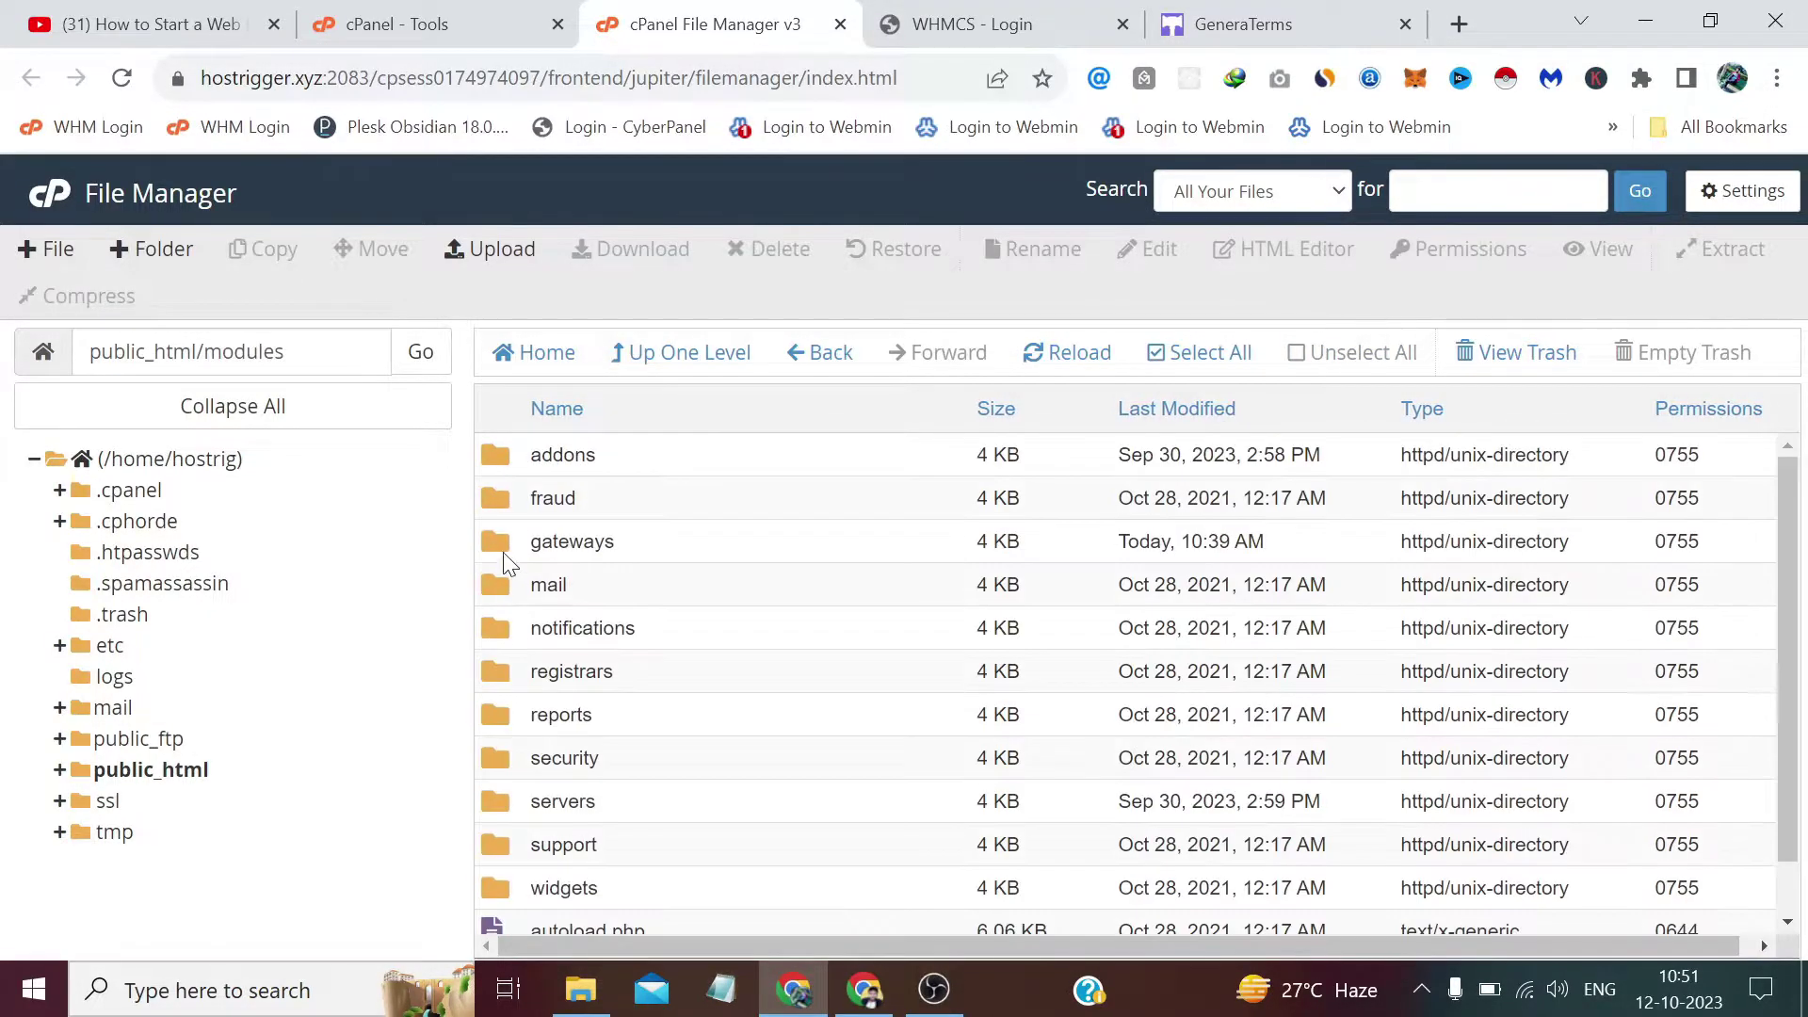
double_click(497, 459)
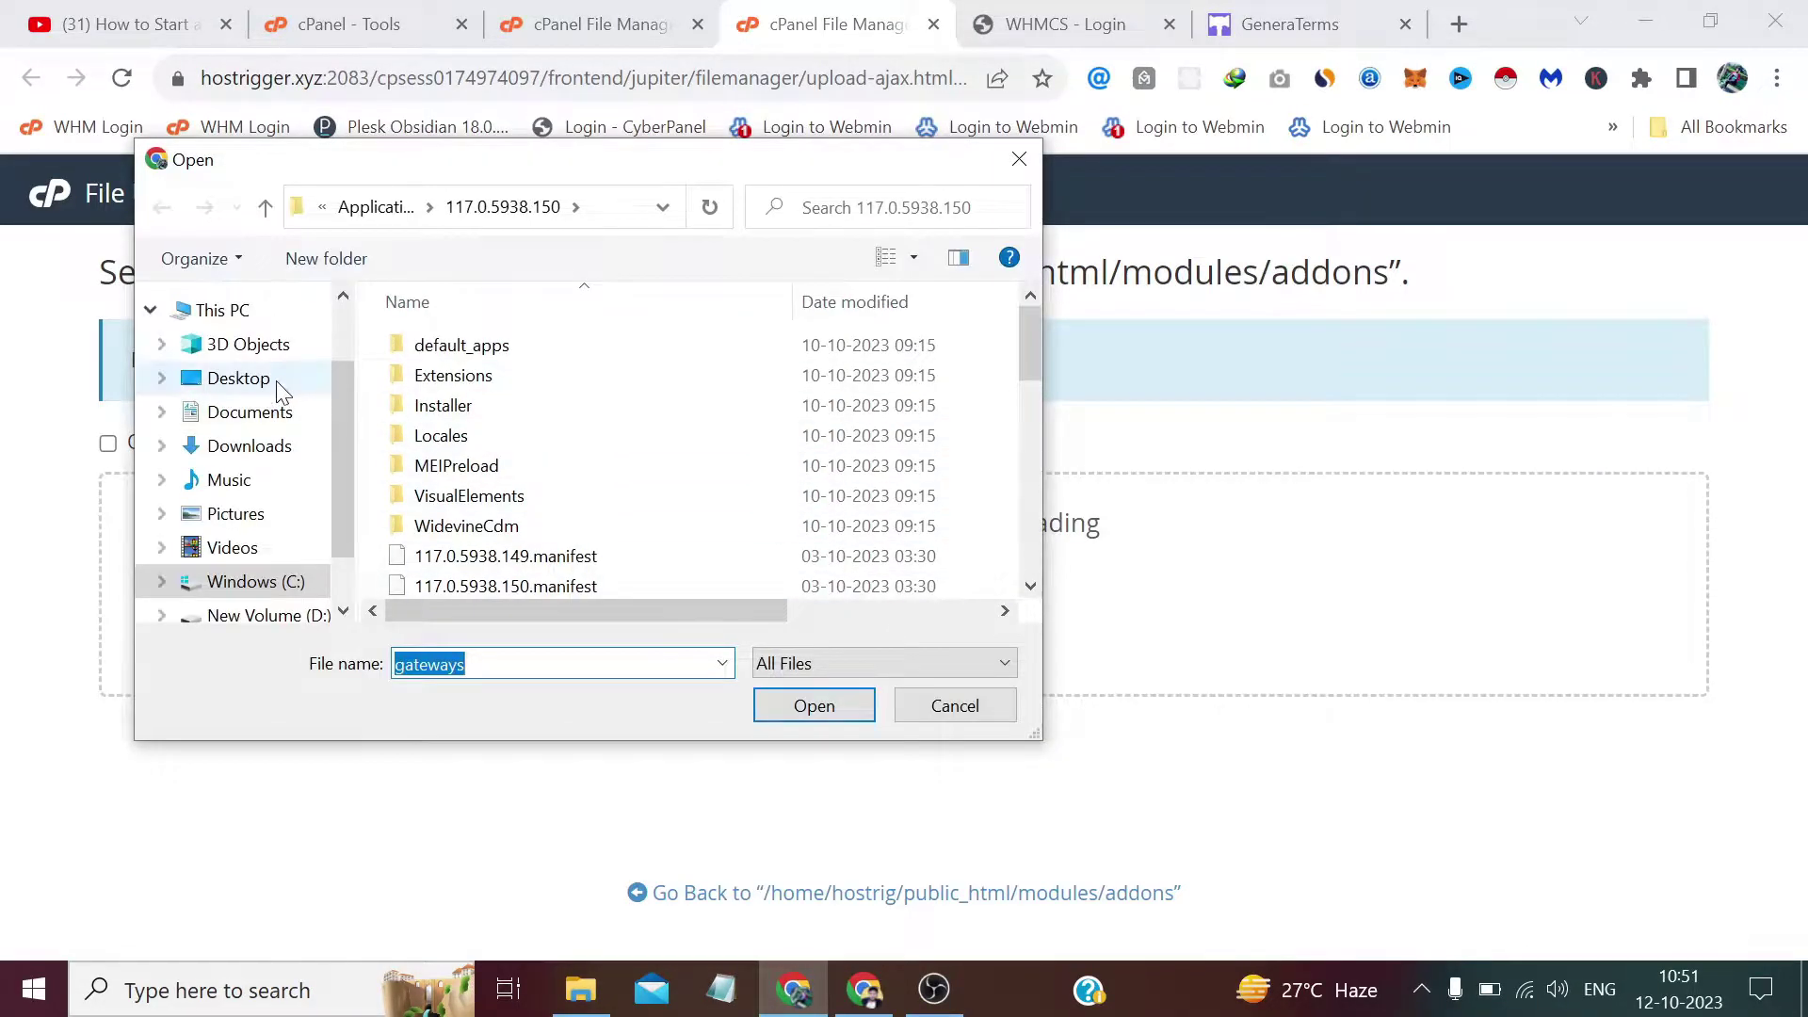
Upload PrivacyPolicy.zip from privacy_policy_v211/upload/modules/addons and reload the folder listing.
left_click(278, 381)
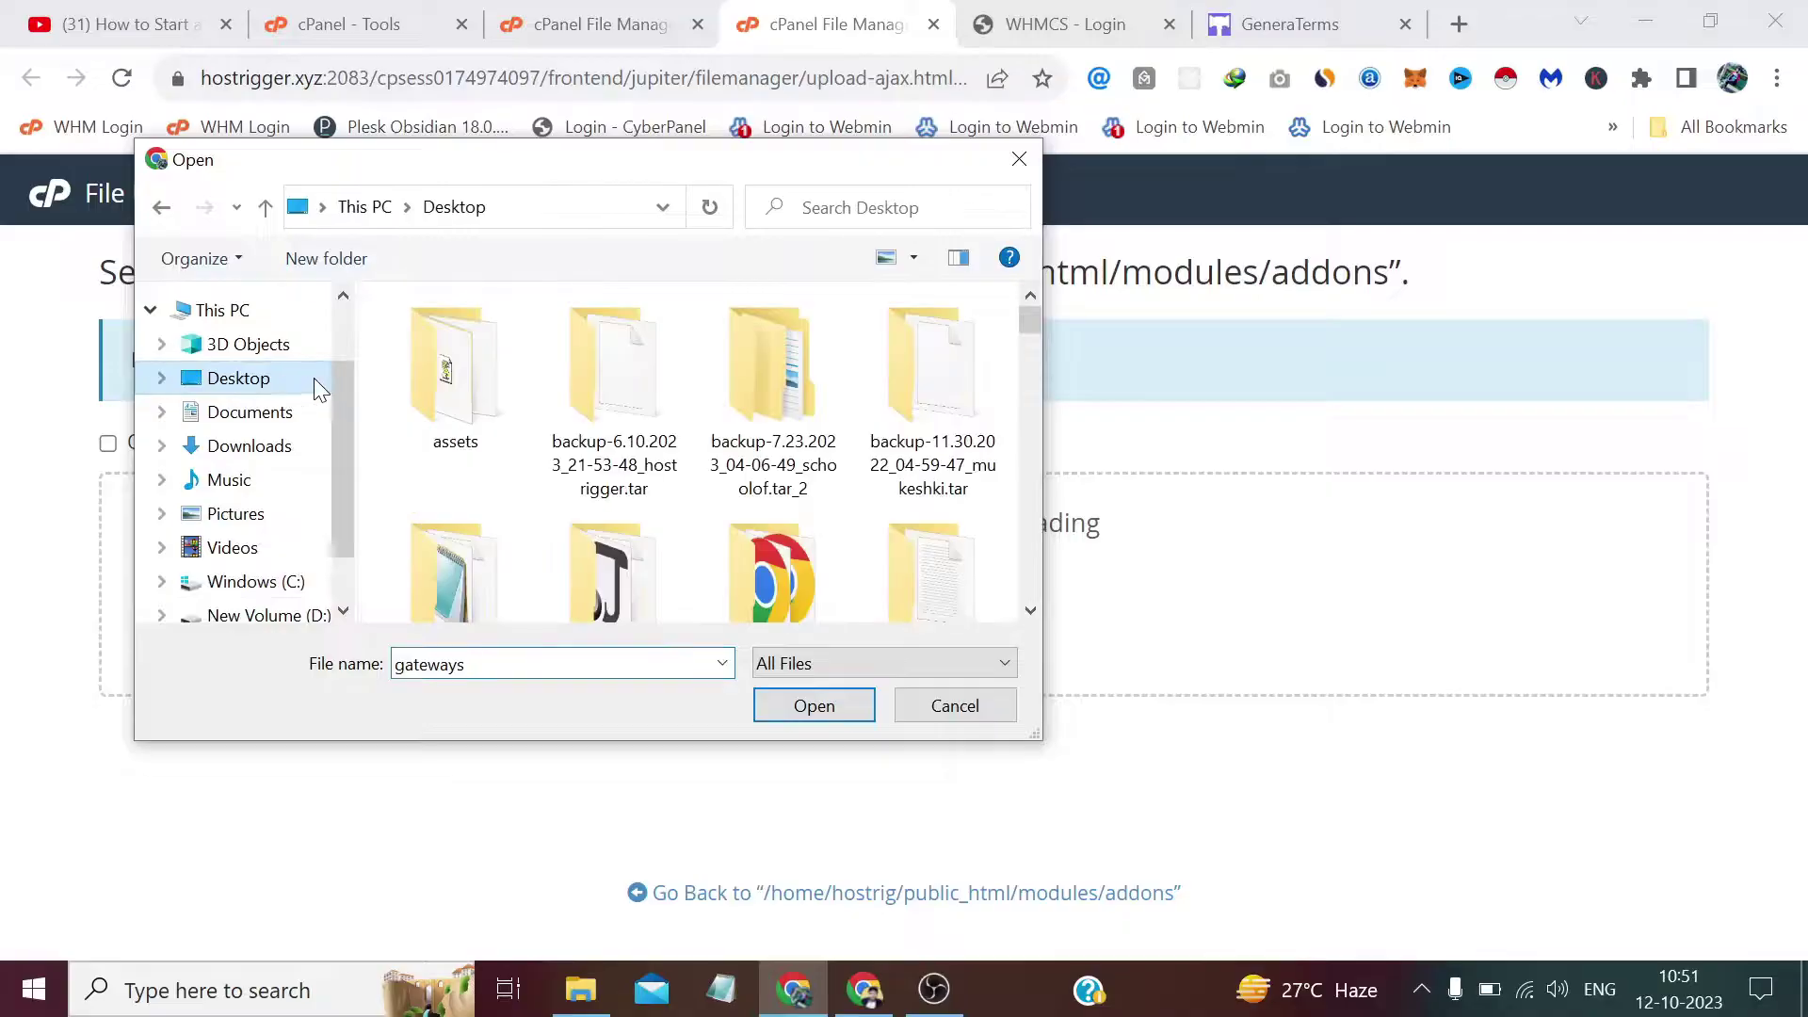
left_click(1031, 602)
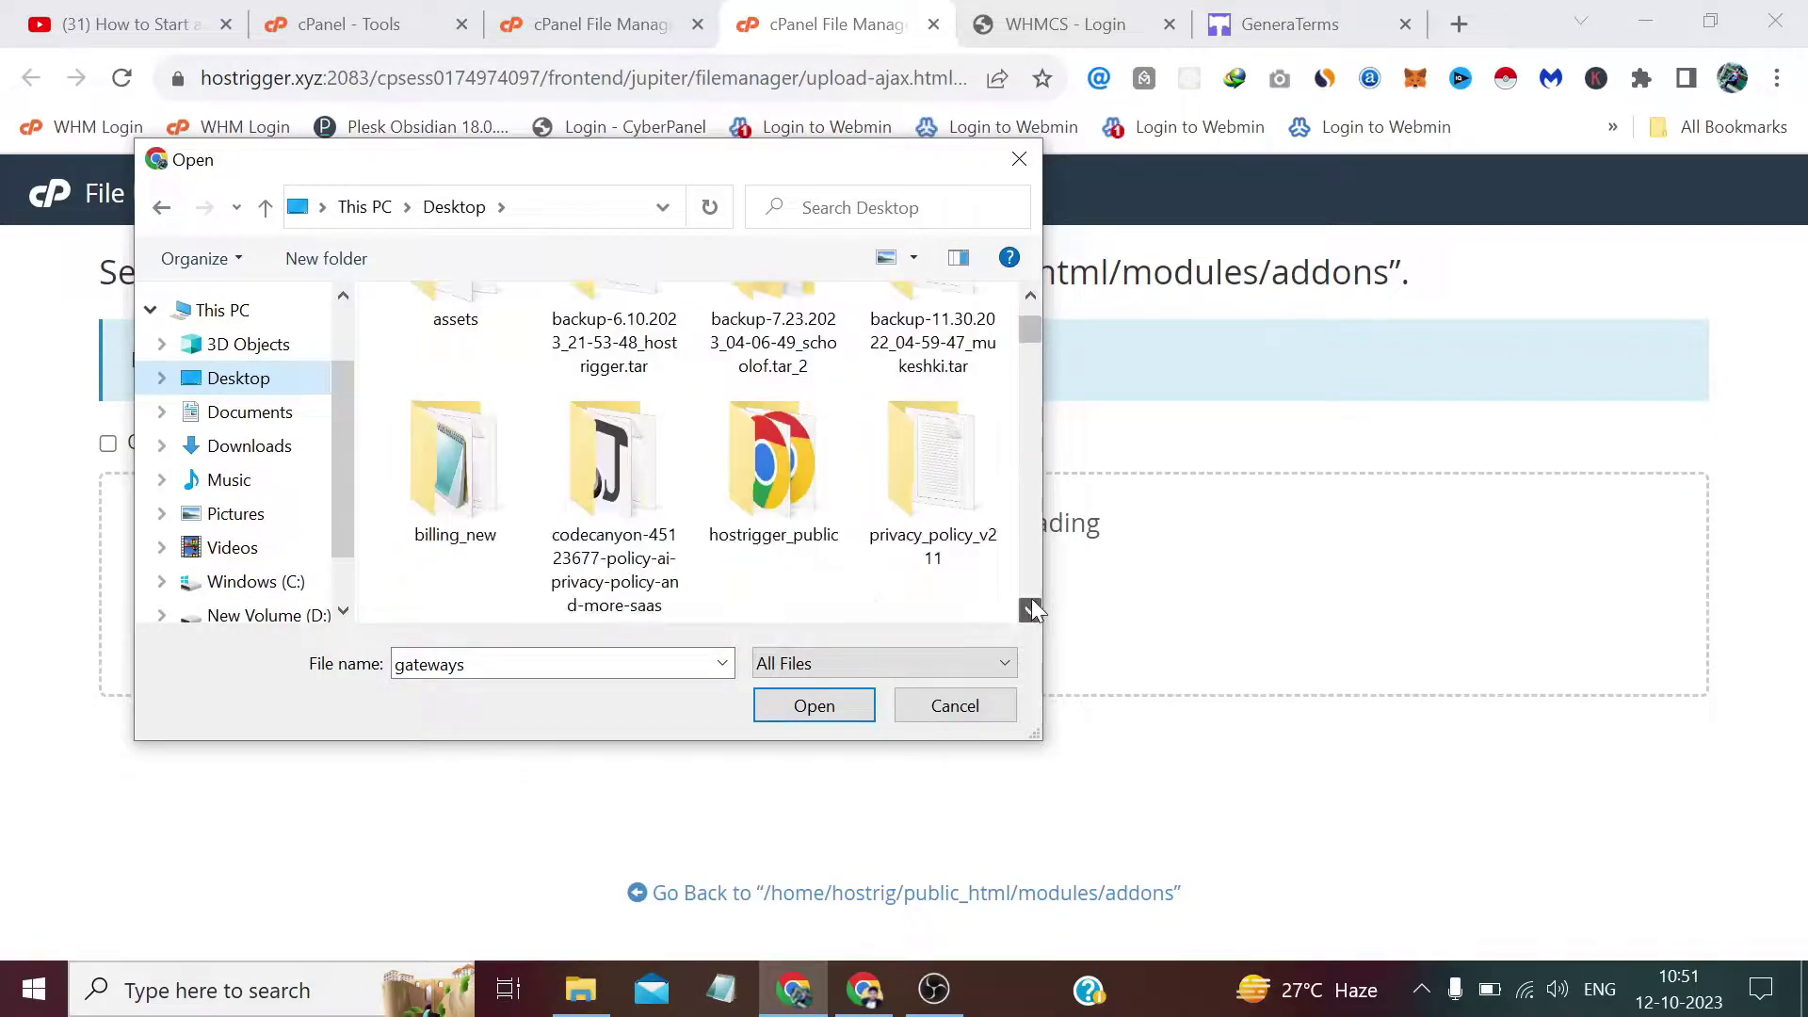
double_click(924, 471)
double_click(601, 349)
double_click(600, 350)
double_click(601, 350)
left_click(593, 377)
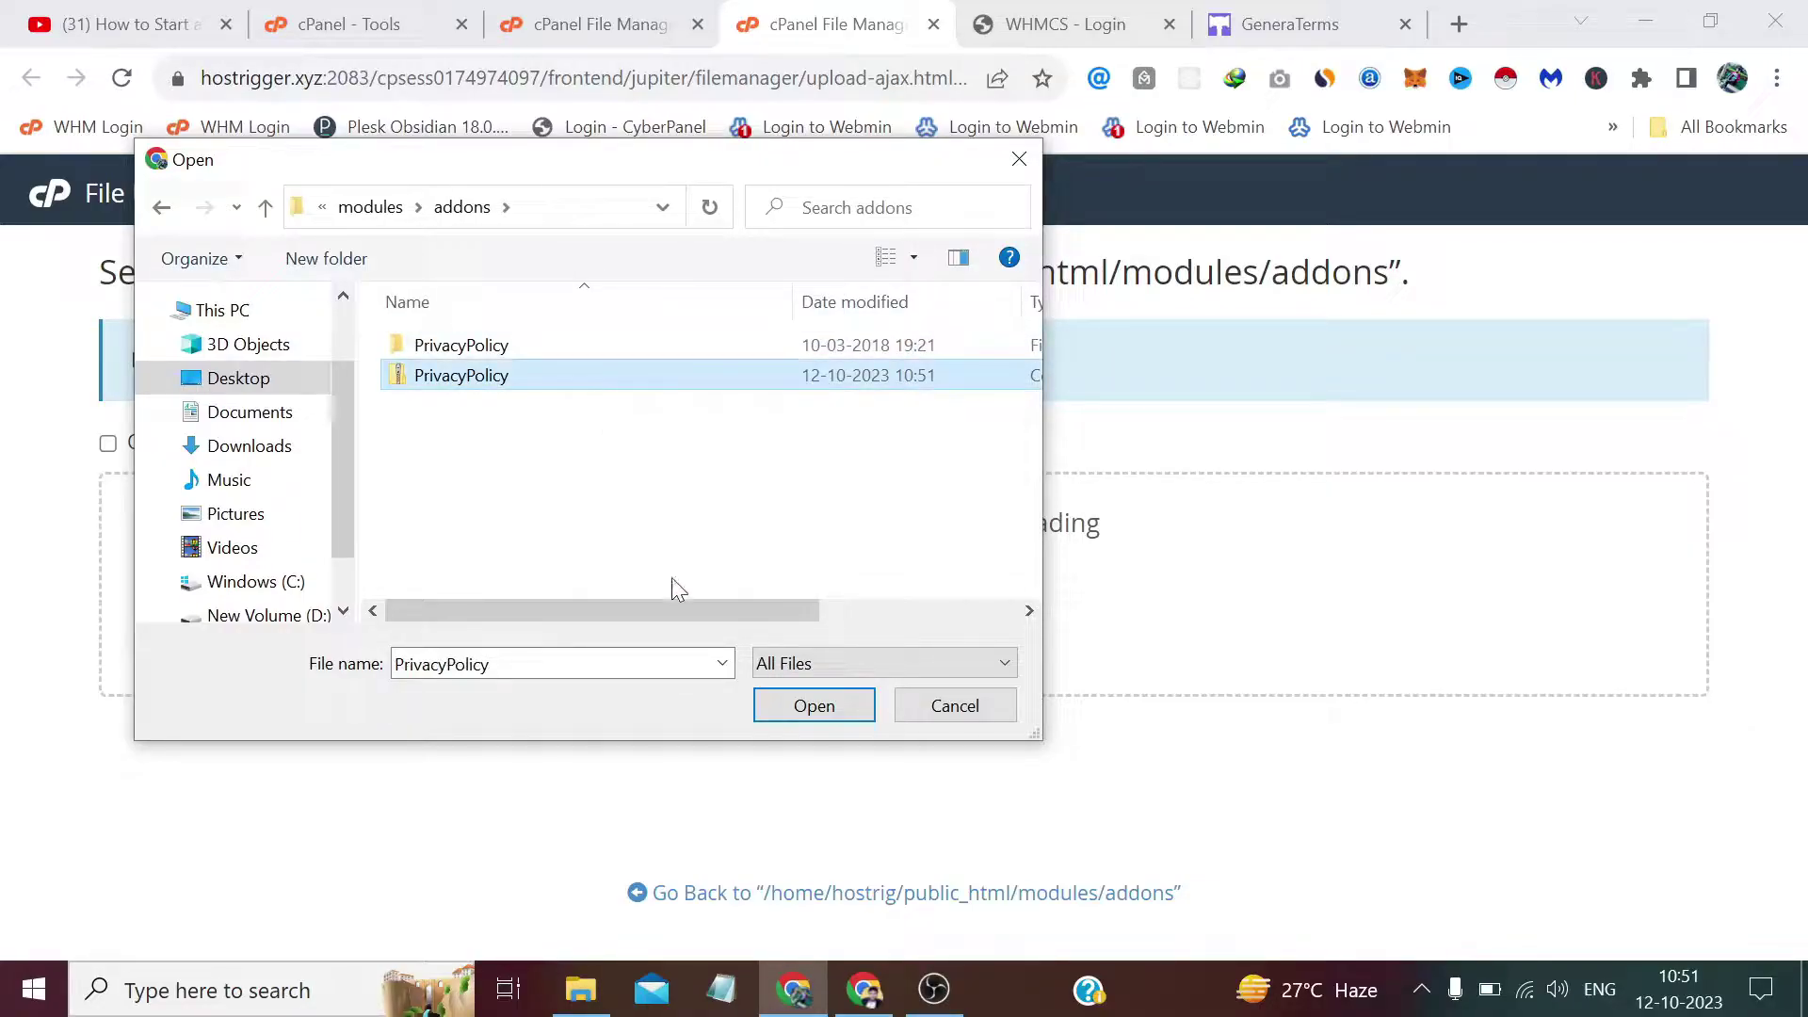
left_click(783, 704)
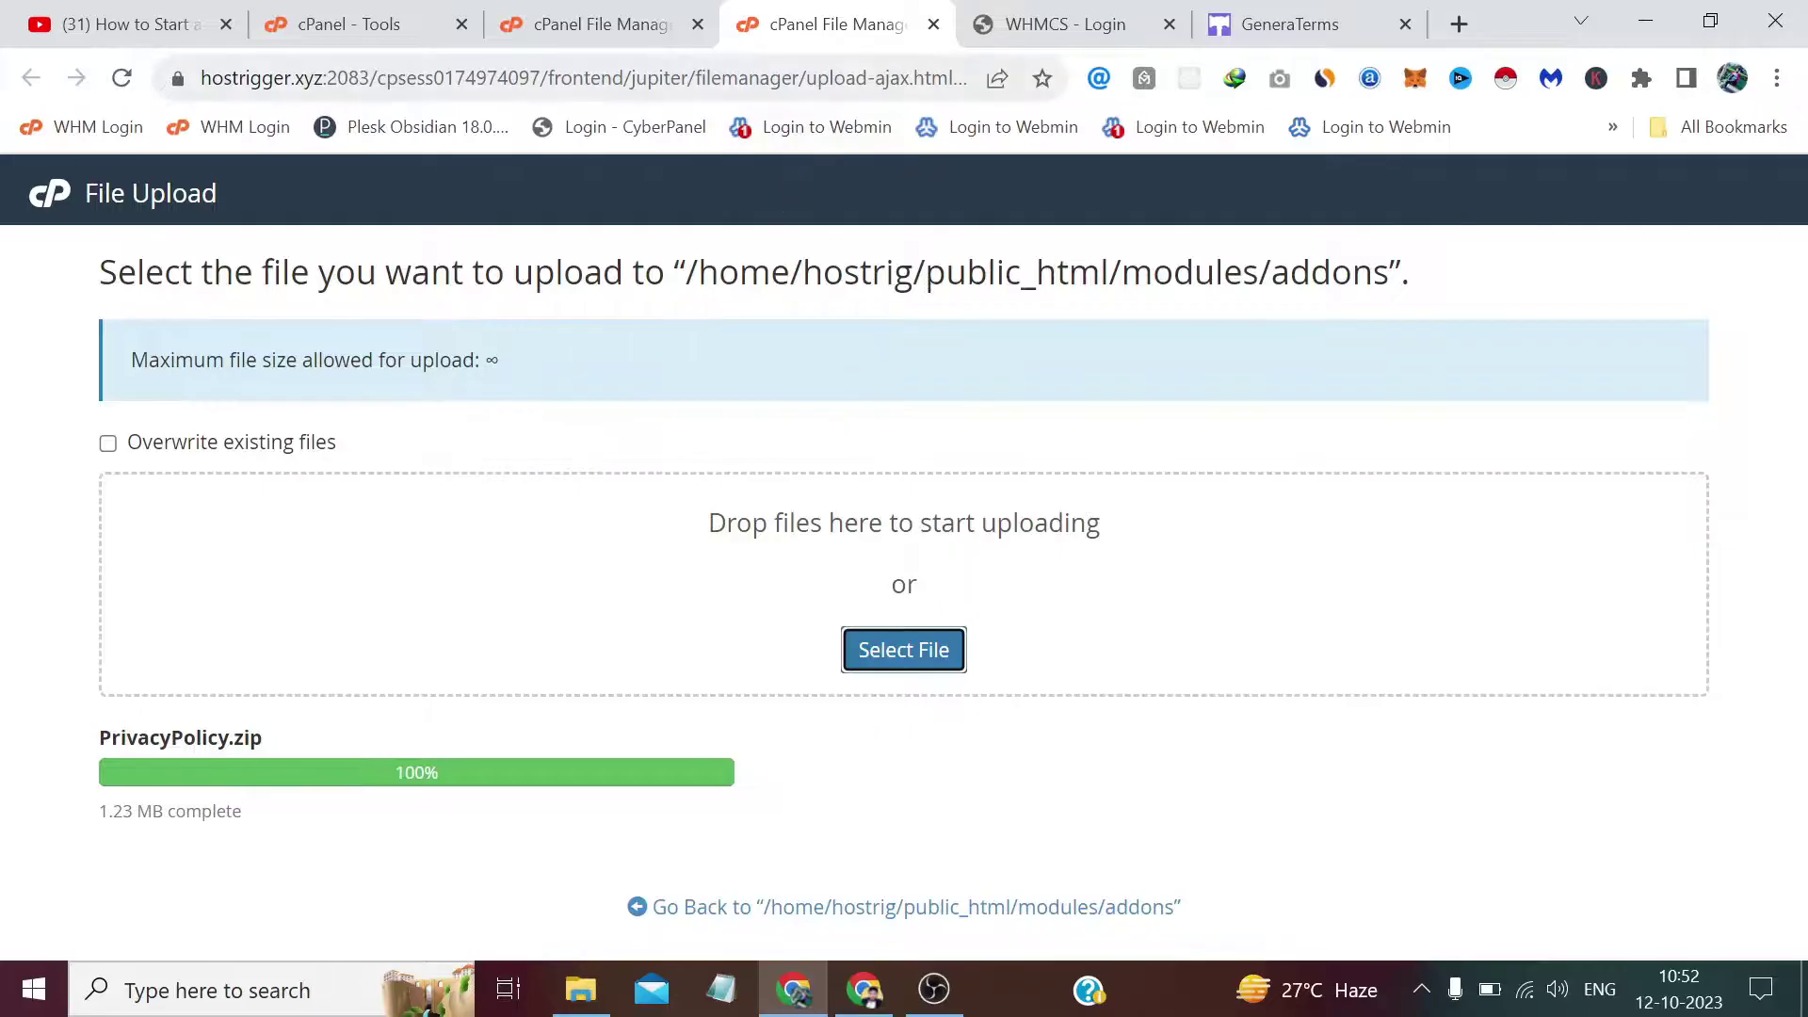
left_click(932, 25)
left_click(1067, 352)
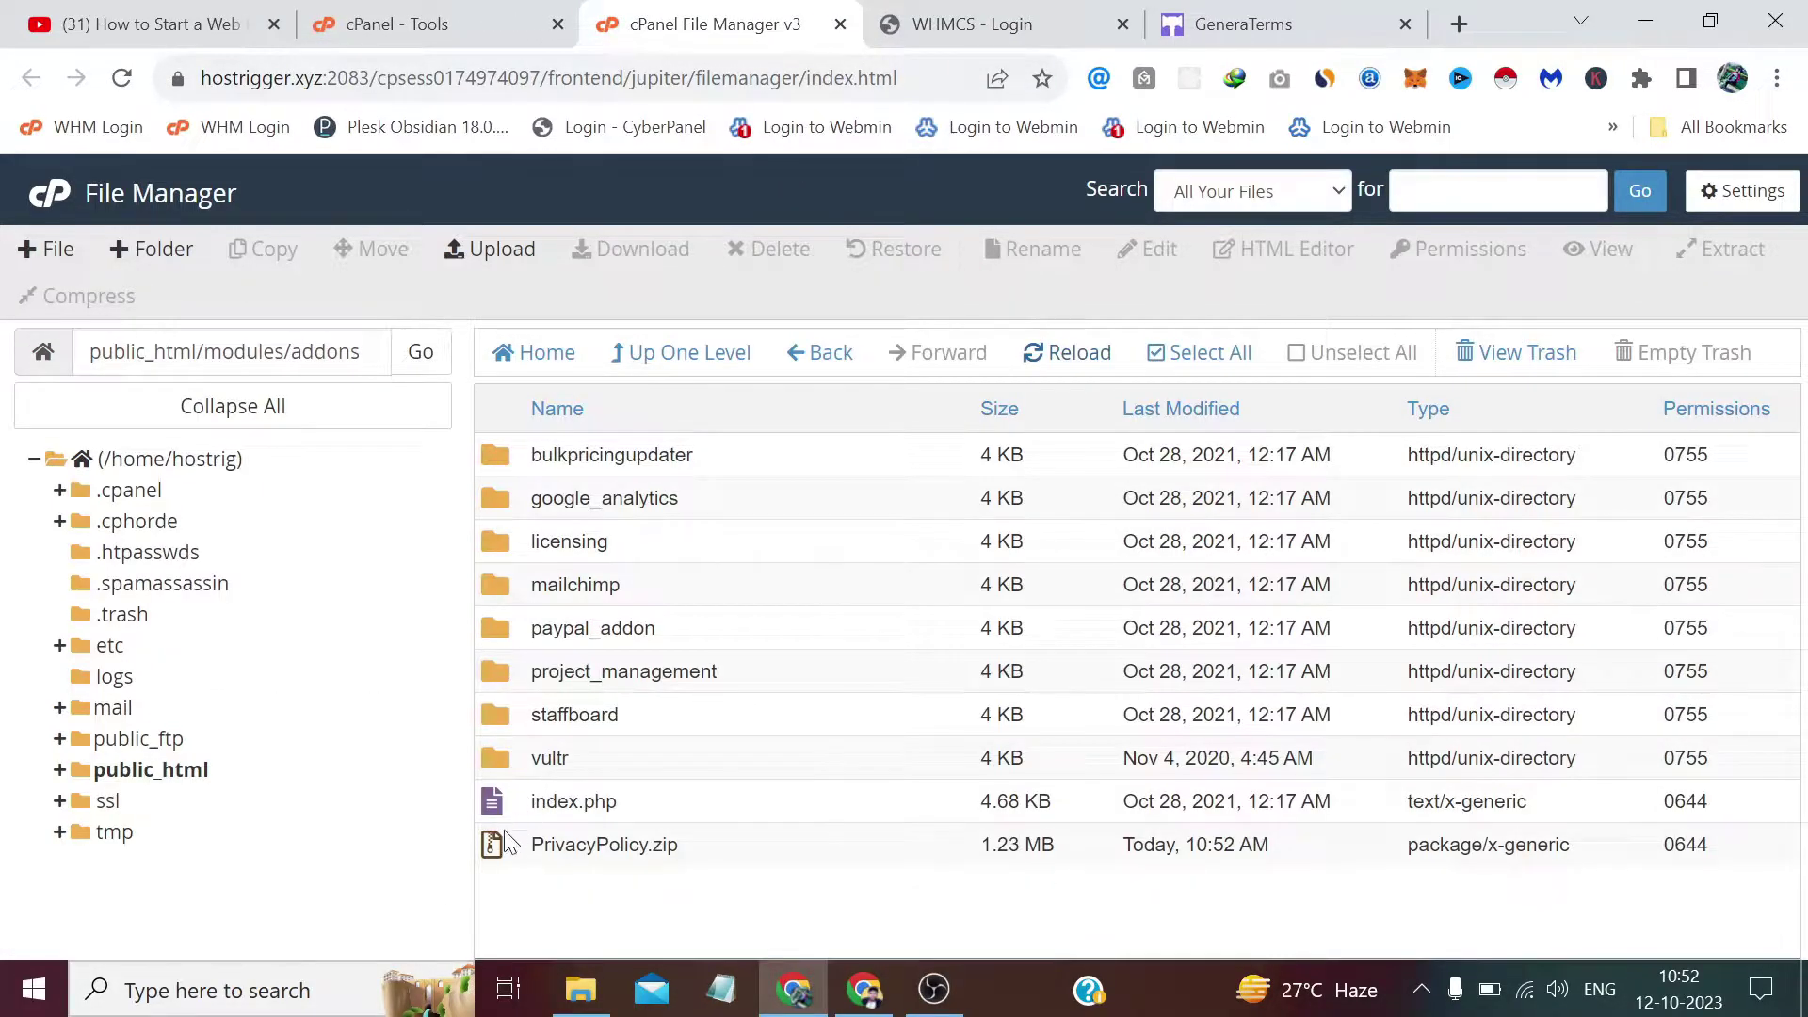
Extract PrivacyPolicy.zip into the addons folder and reload the listing.
right_click(506, 848)
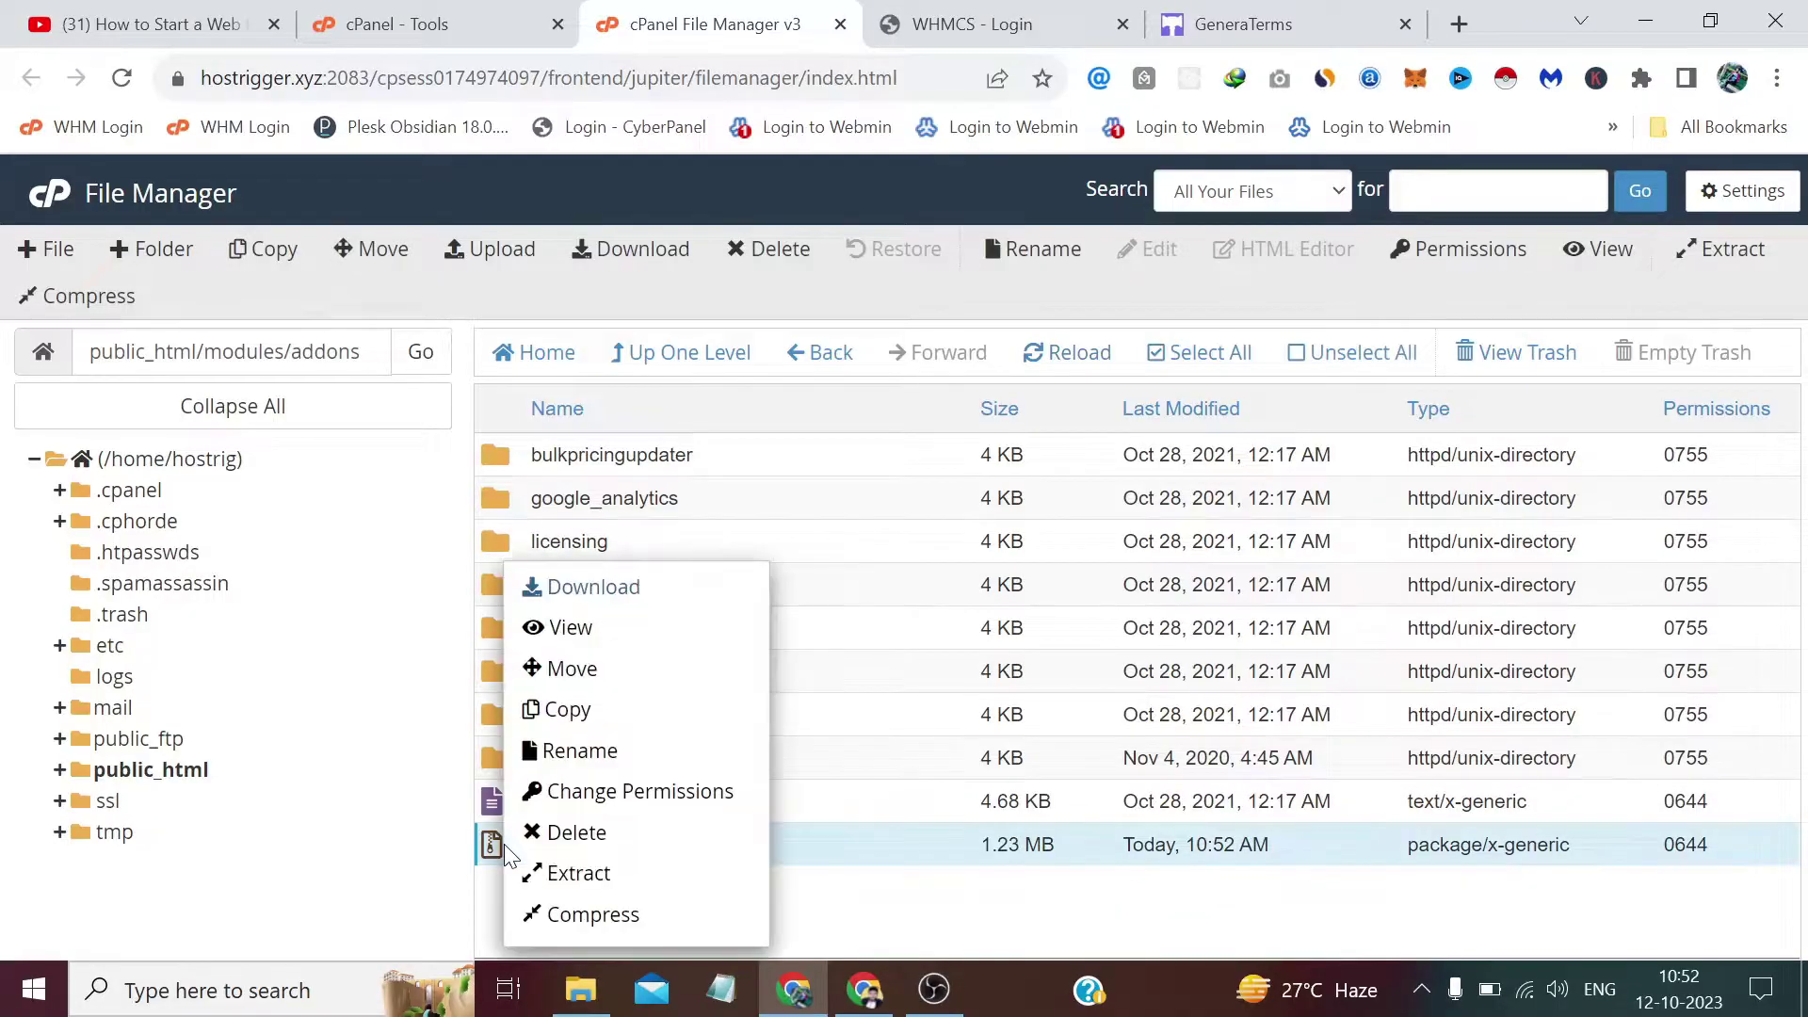
left_click(595, 872)
left_click(1087, 703)
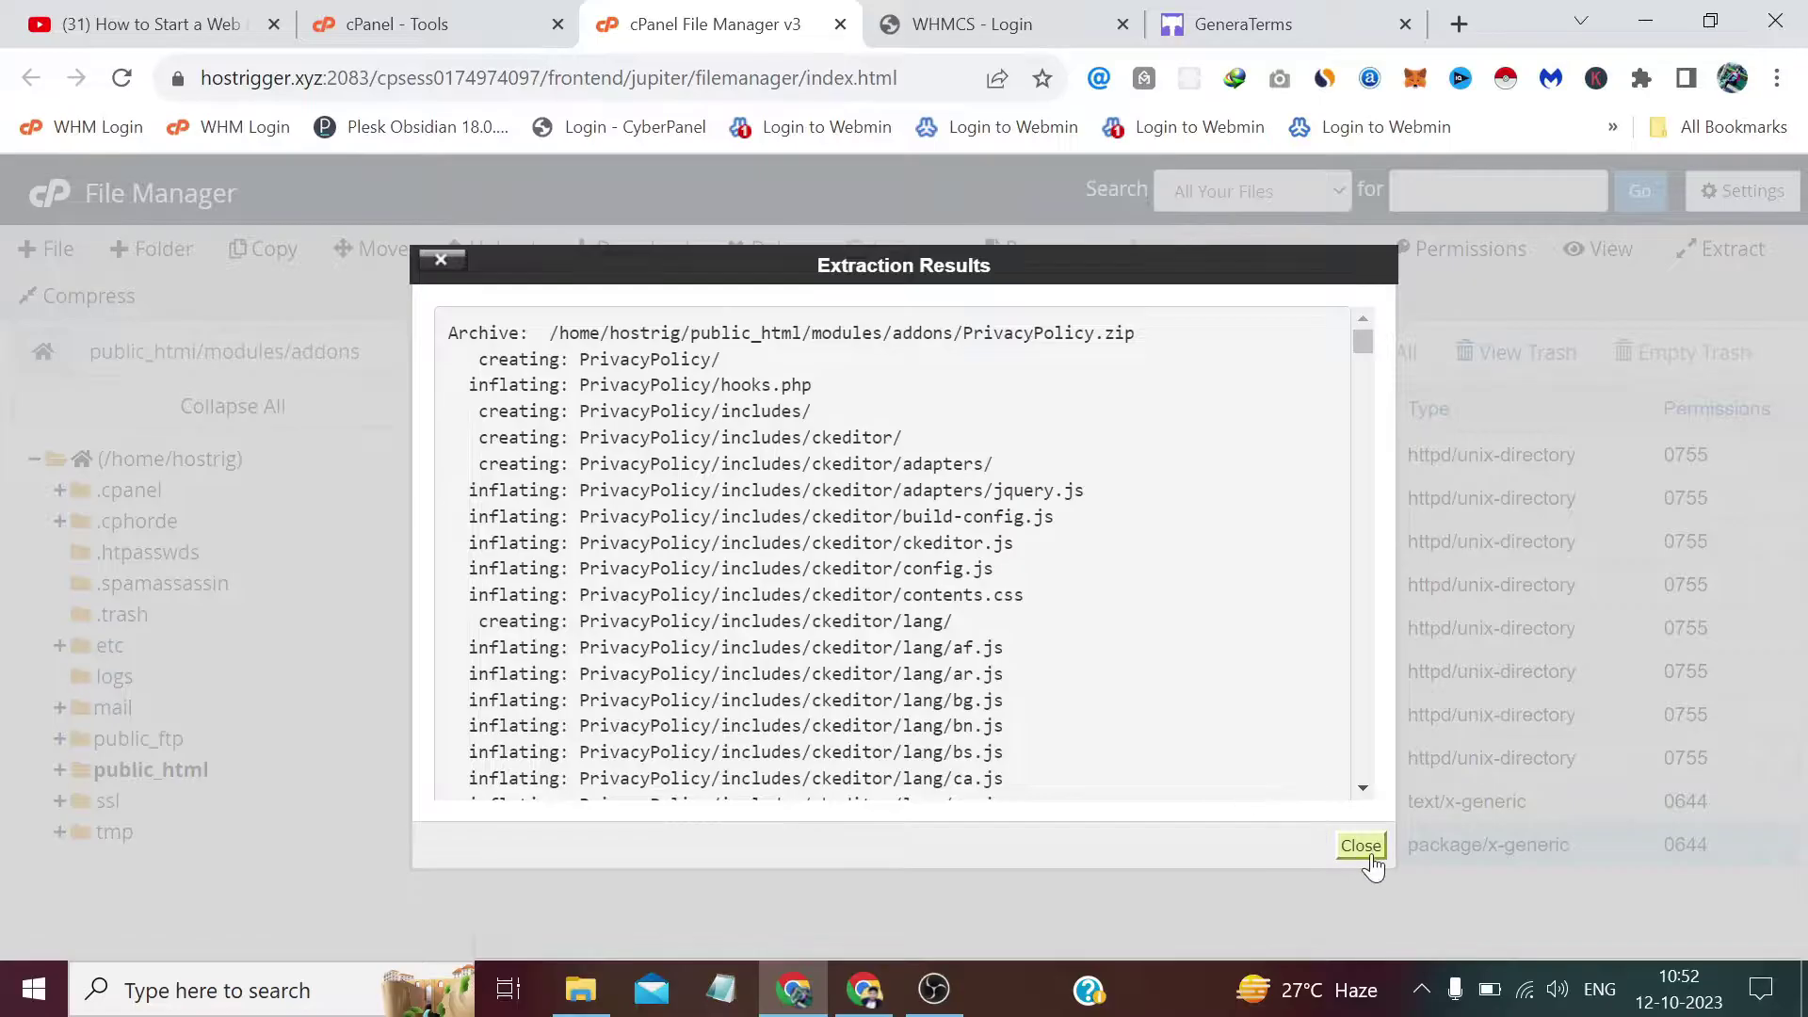
left_click(1360, 845)
left_click(1072, 378)
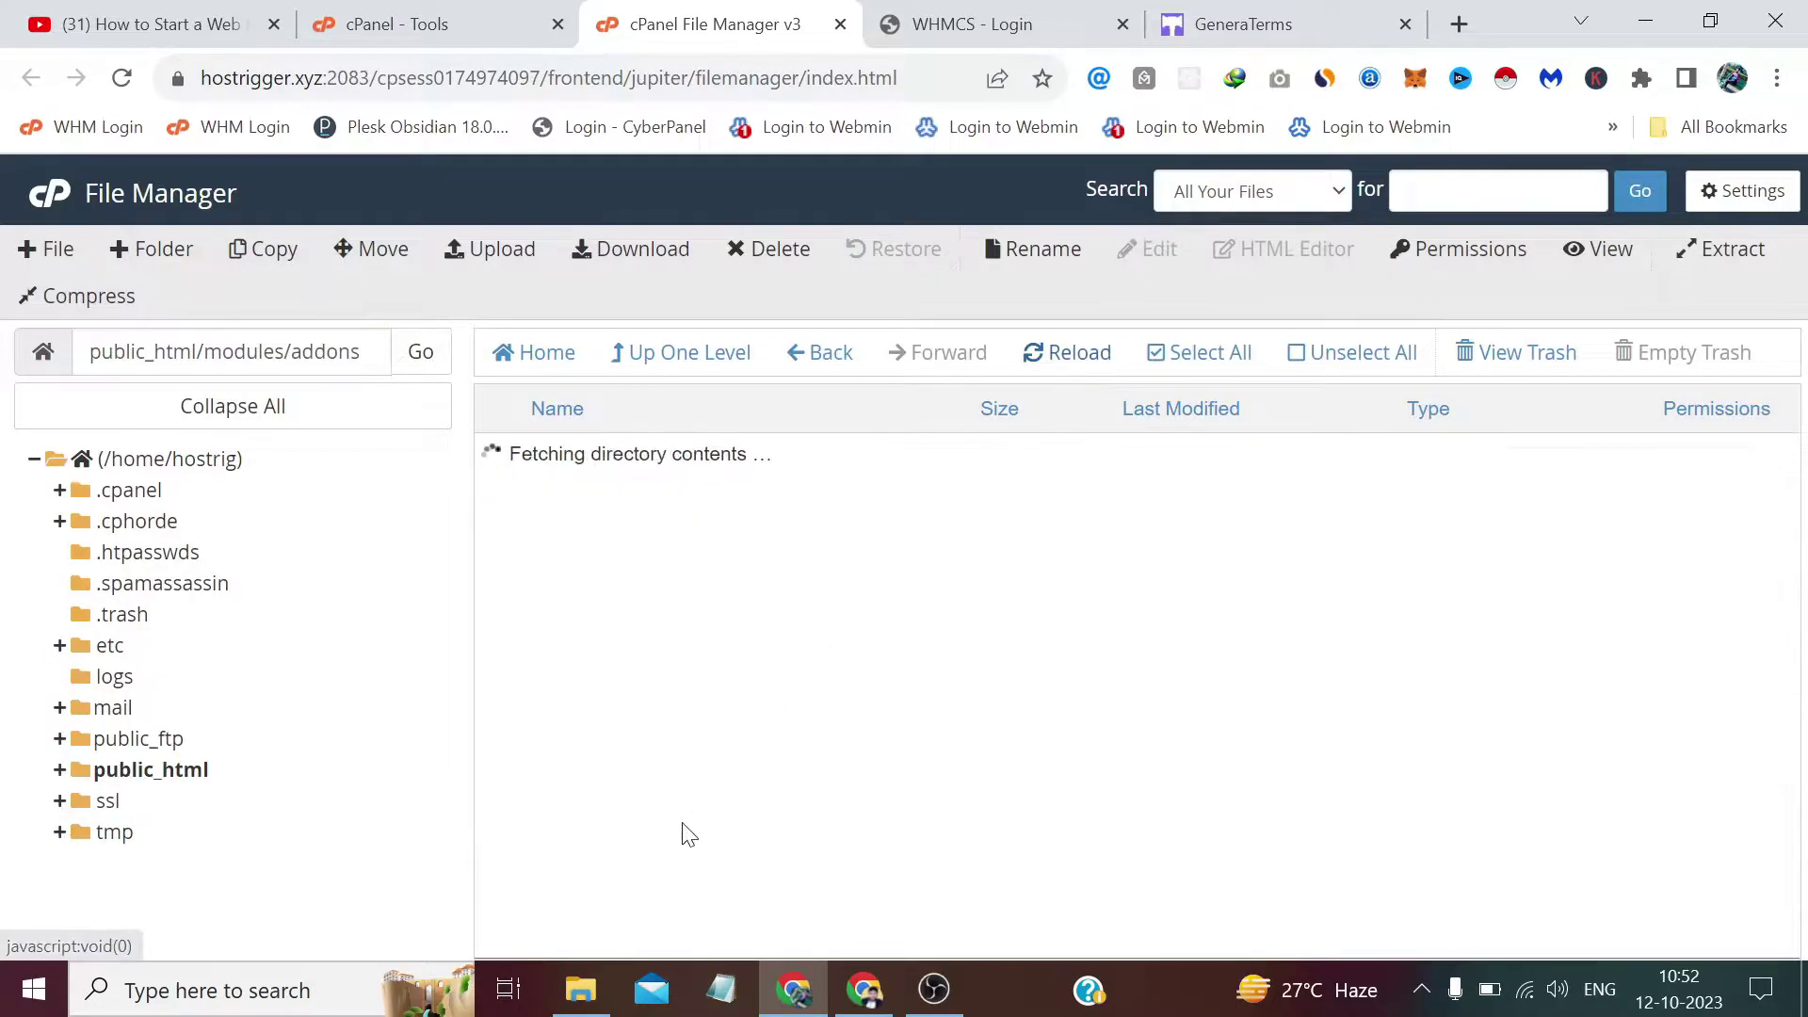
Permanently delete PrivacyPolicy.zip, skipping the trash.
left_click(499, 889)
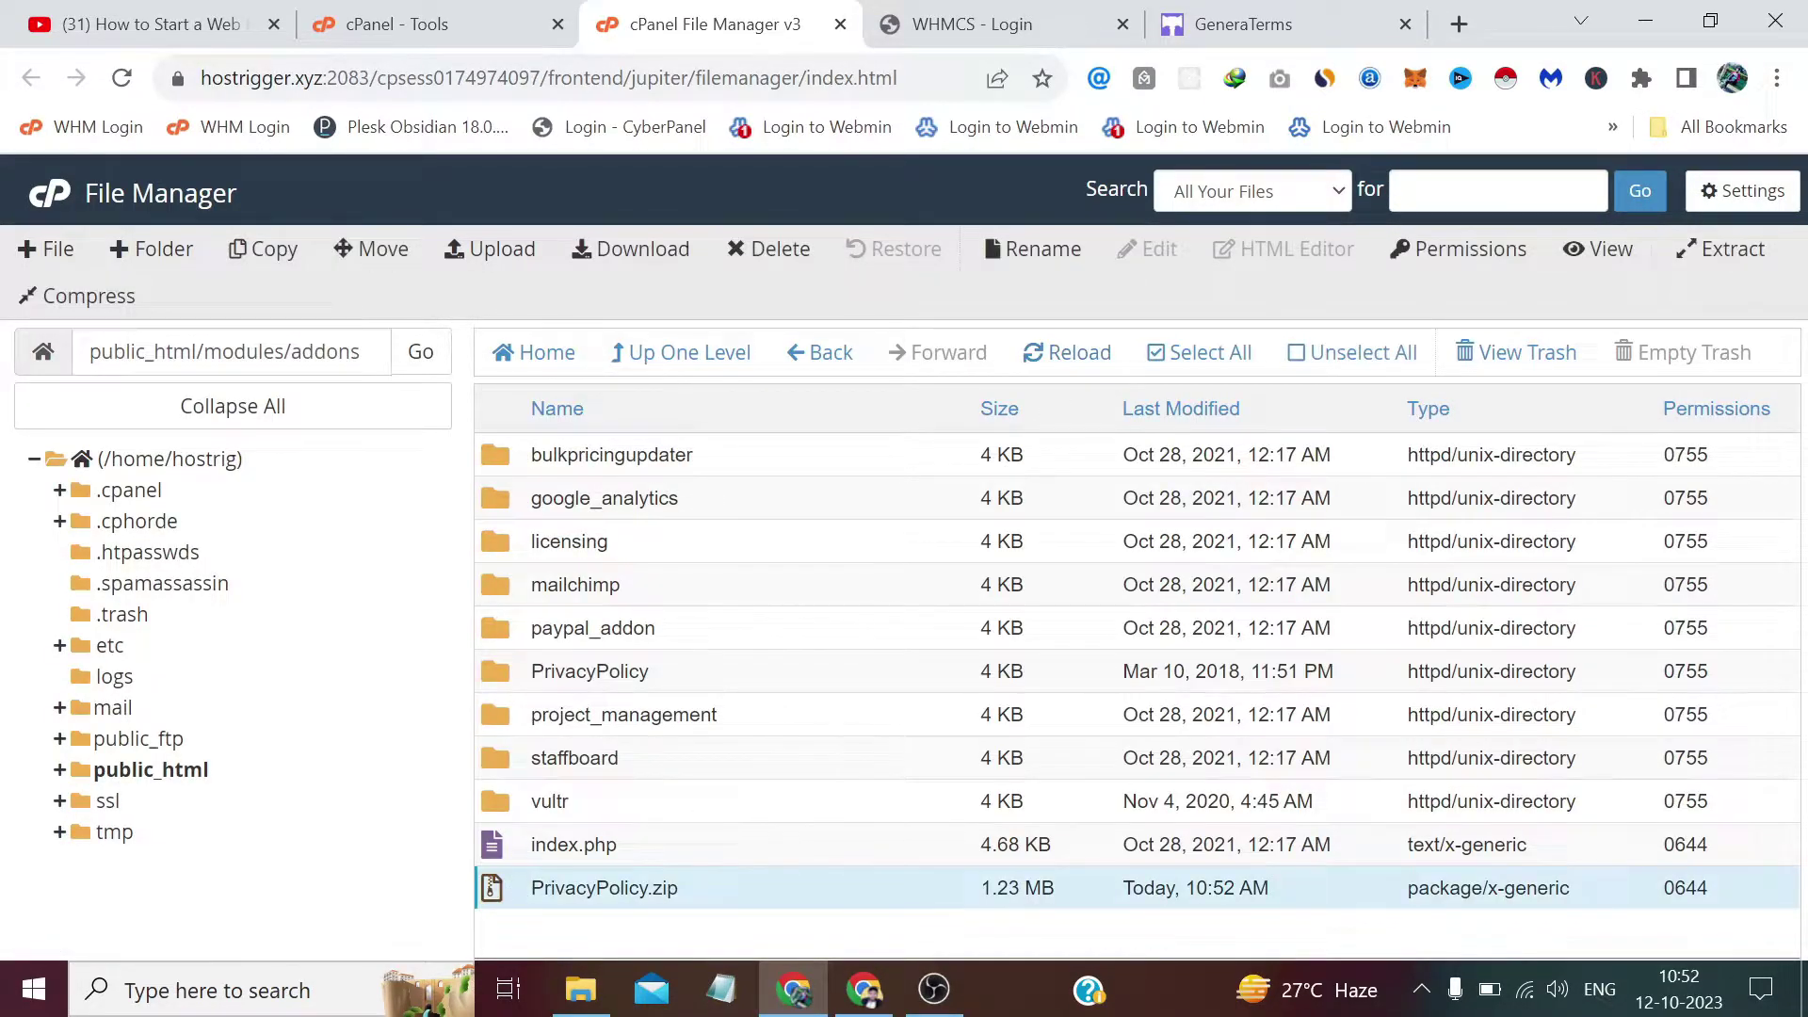
left_click(734, 255)
left_click(791, 572)
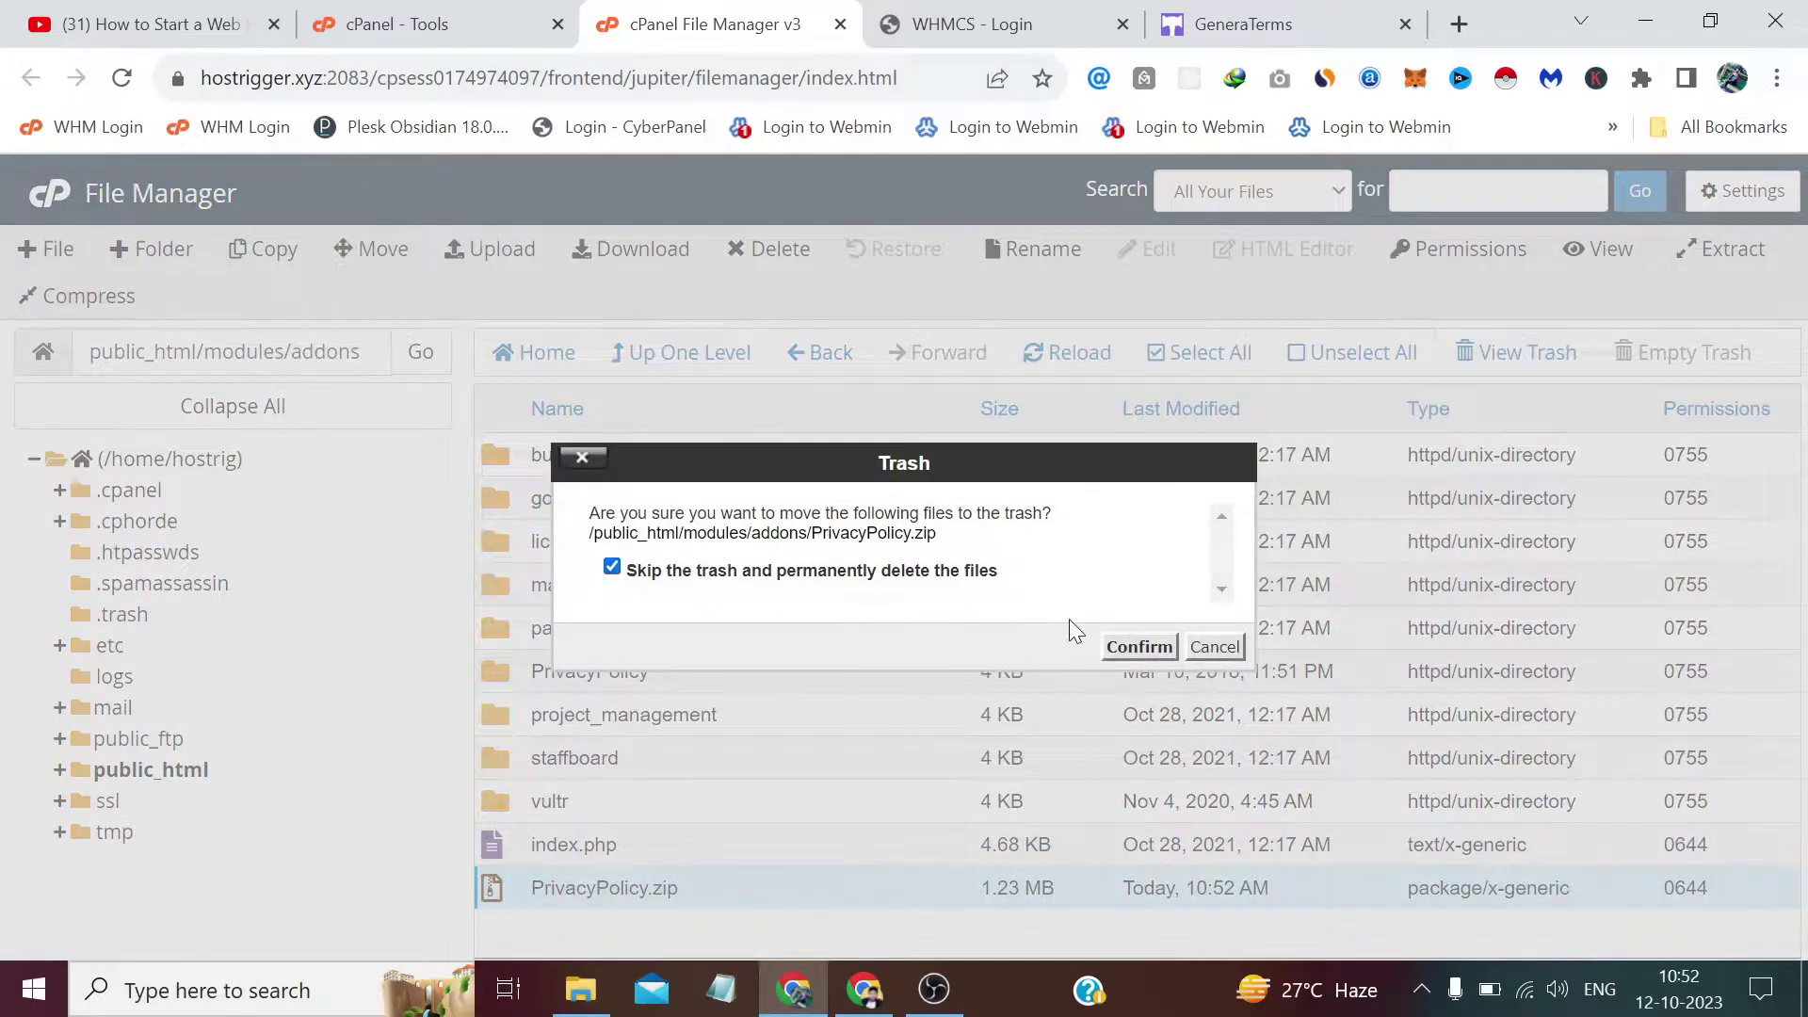
left_click(1147, 647)
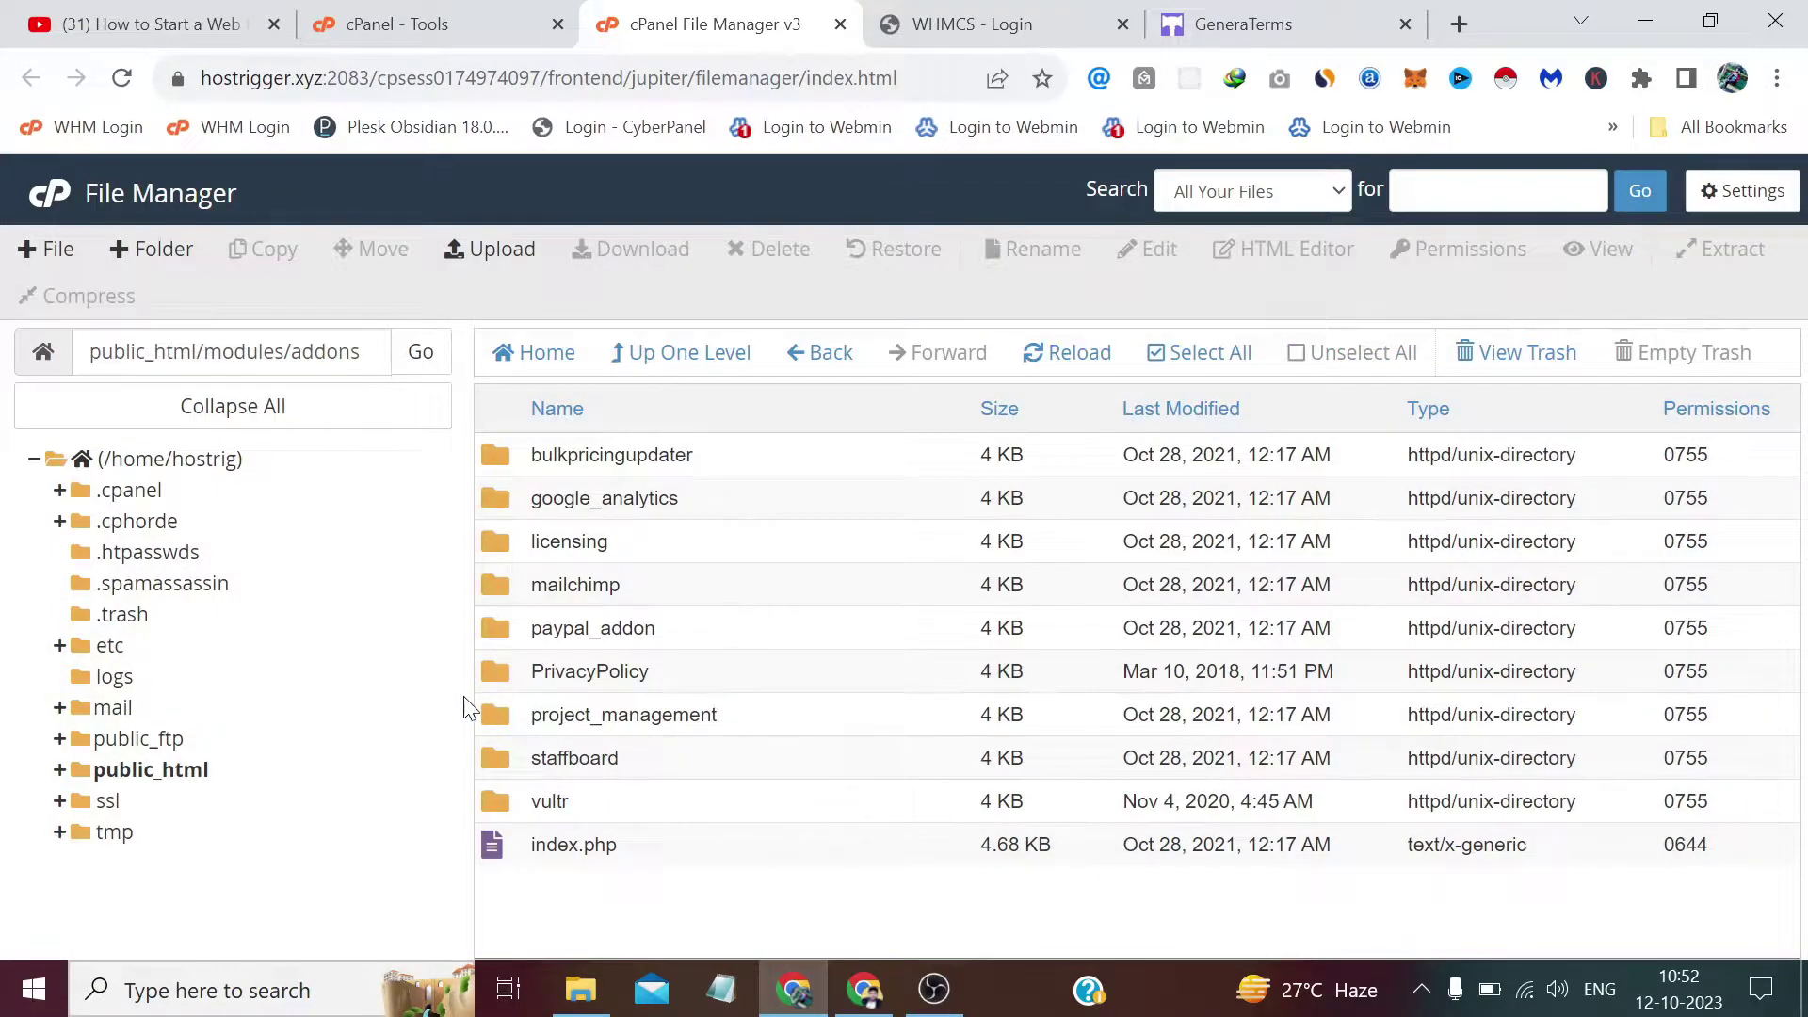
Log in to the WHMCS admin area and dismiss the What's New popup.
left_click(980, 21)
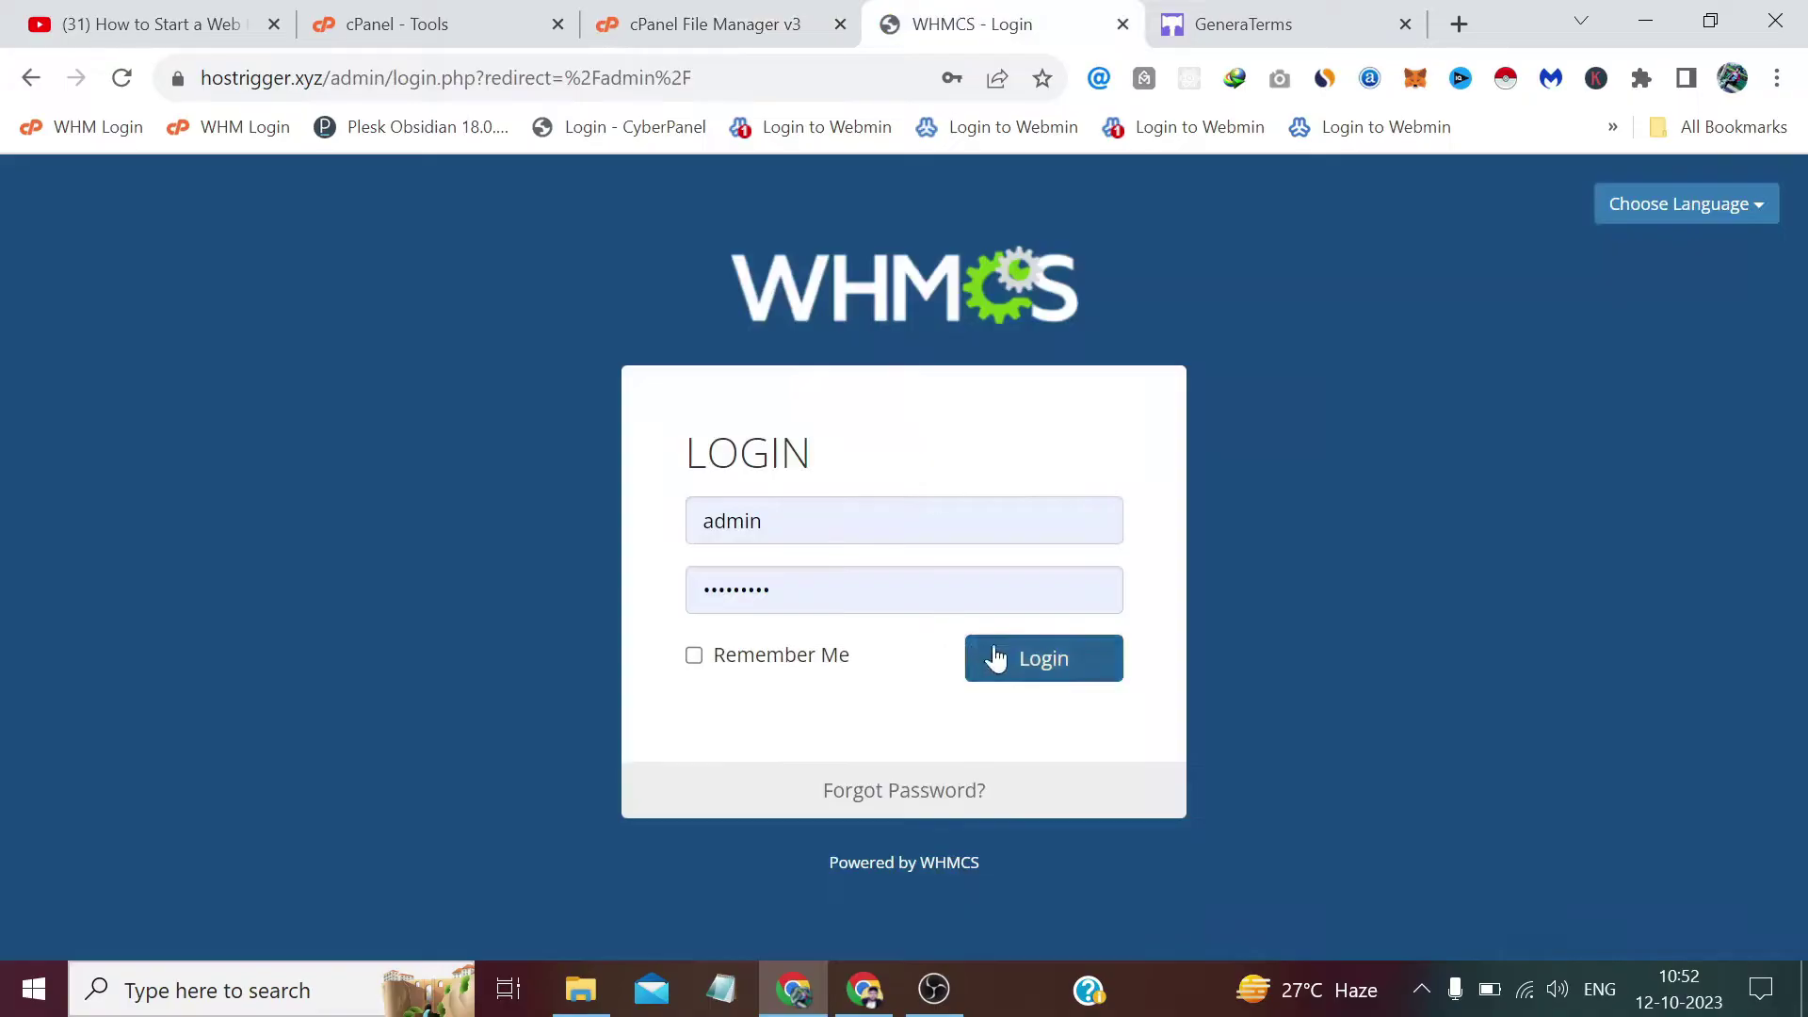
left_click(1041, 658)
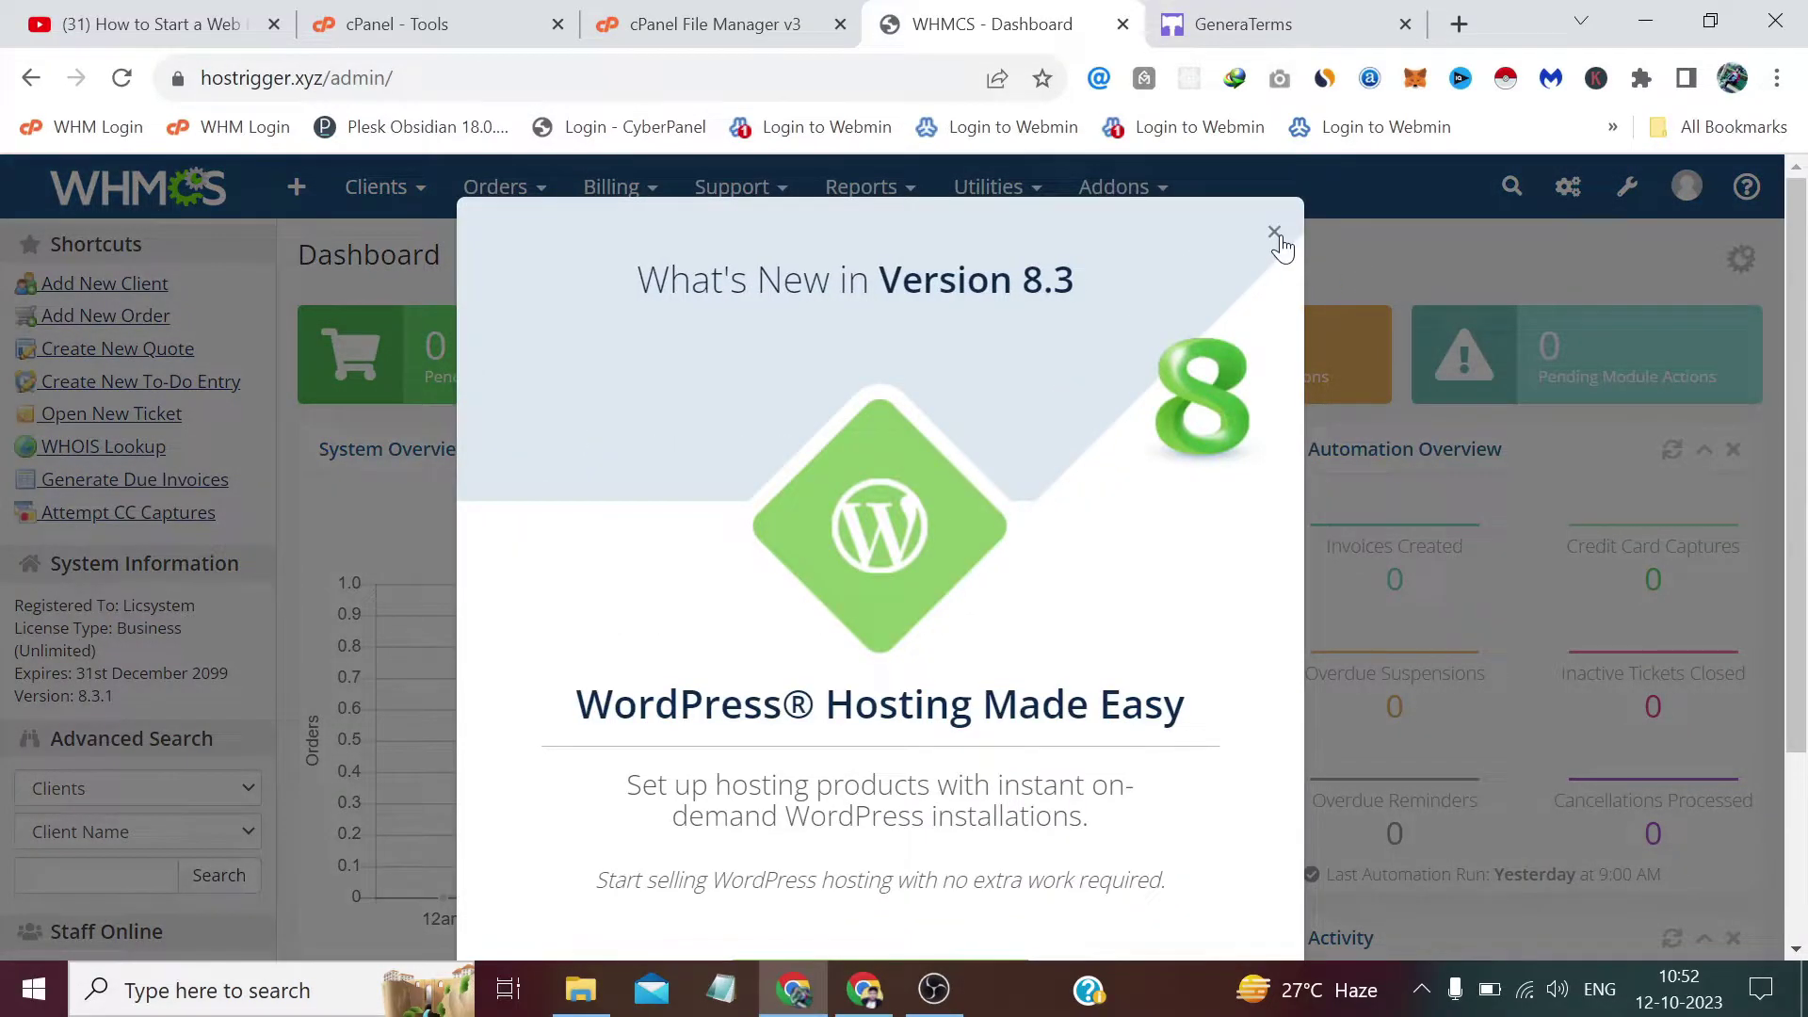
left_click(1275, 233)
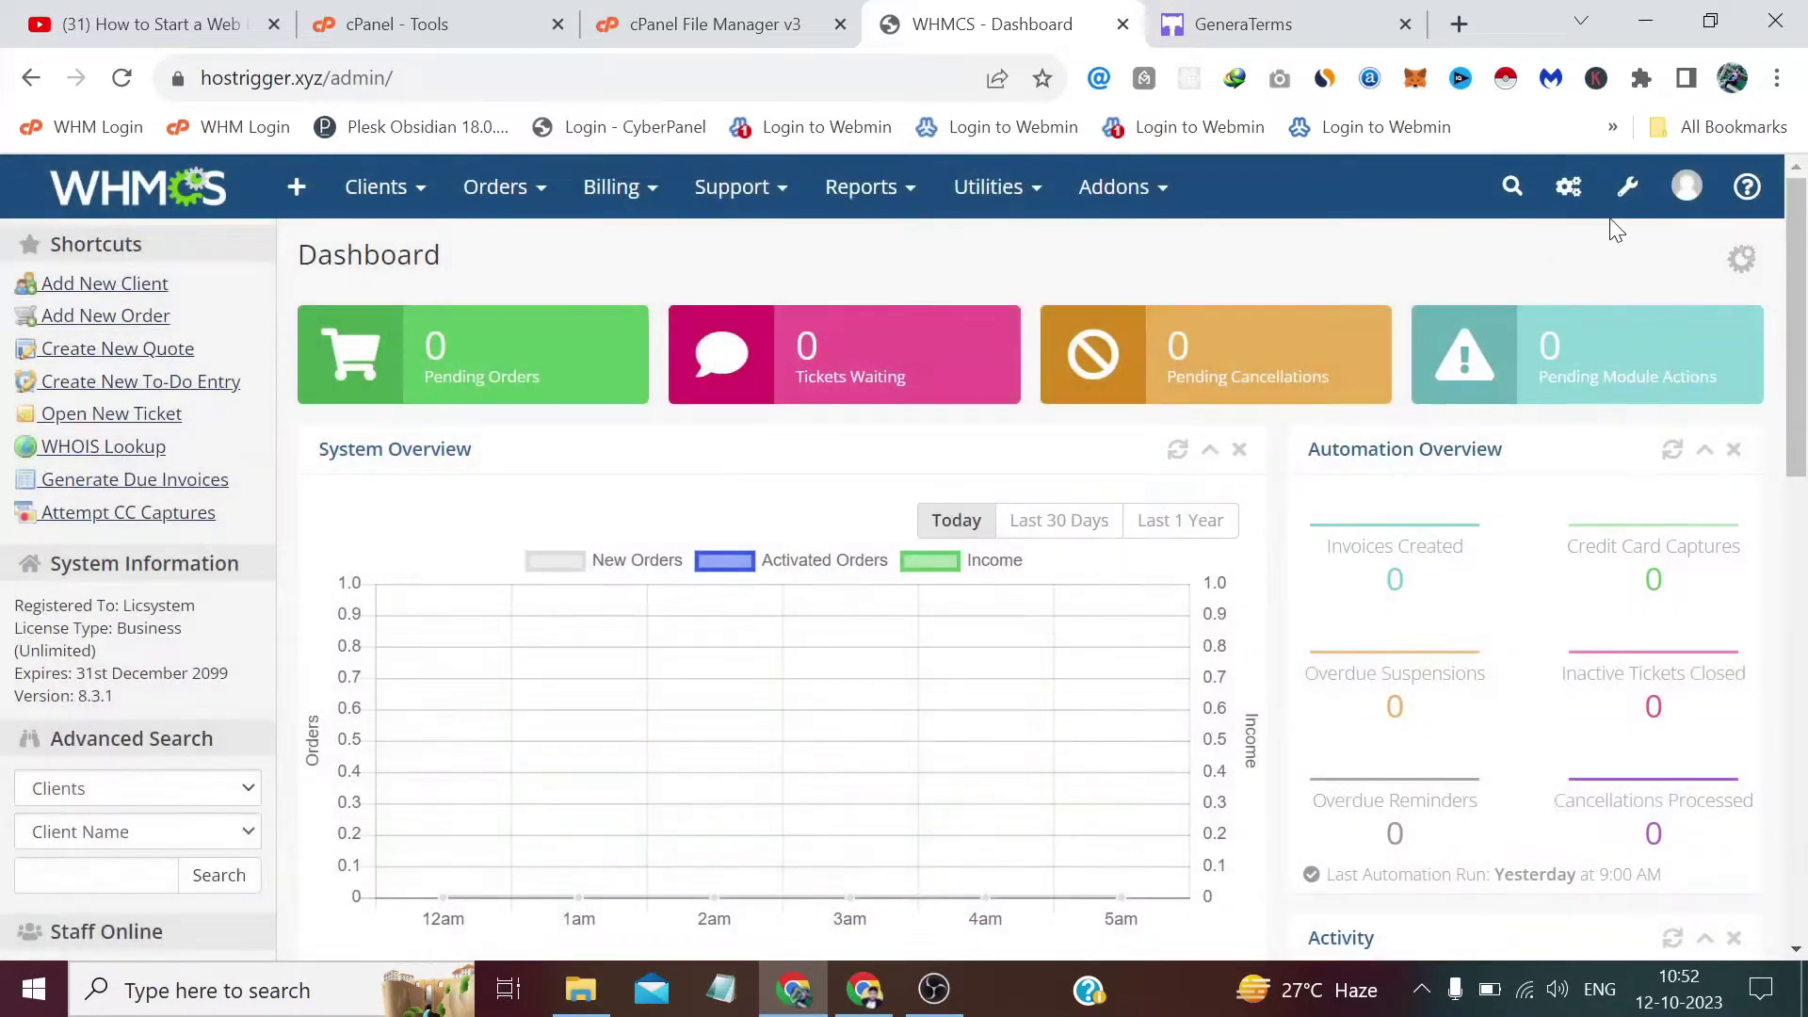
Open System Settings > Addon Modules to find the Privacy Policy 2.1.1 module.
left_click(1627, 187)
left_click(1413, 281)
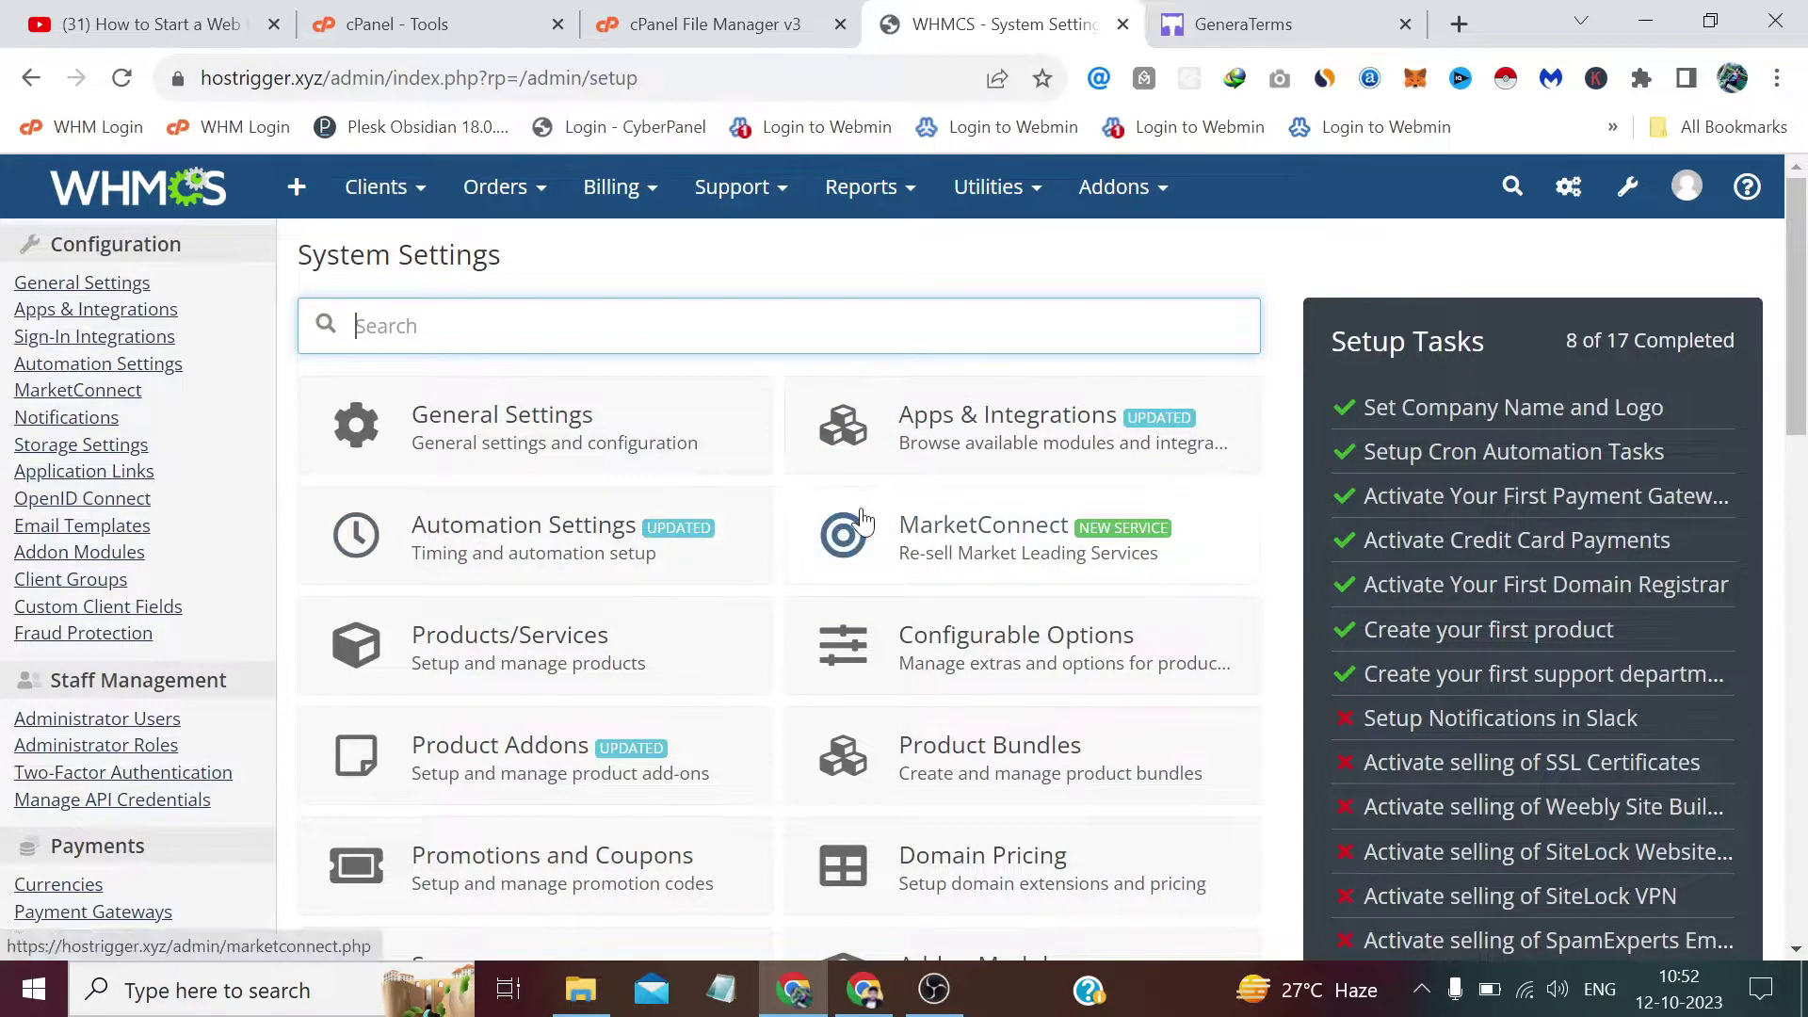
scroll(800, 528, "down", 3)
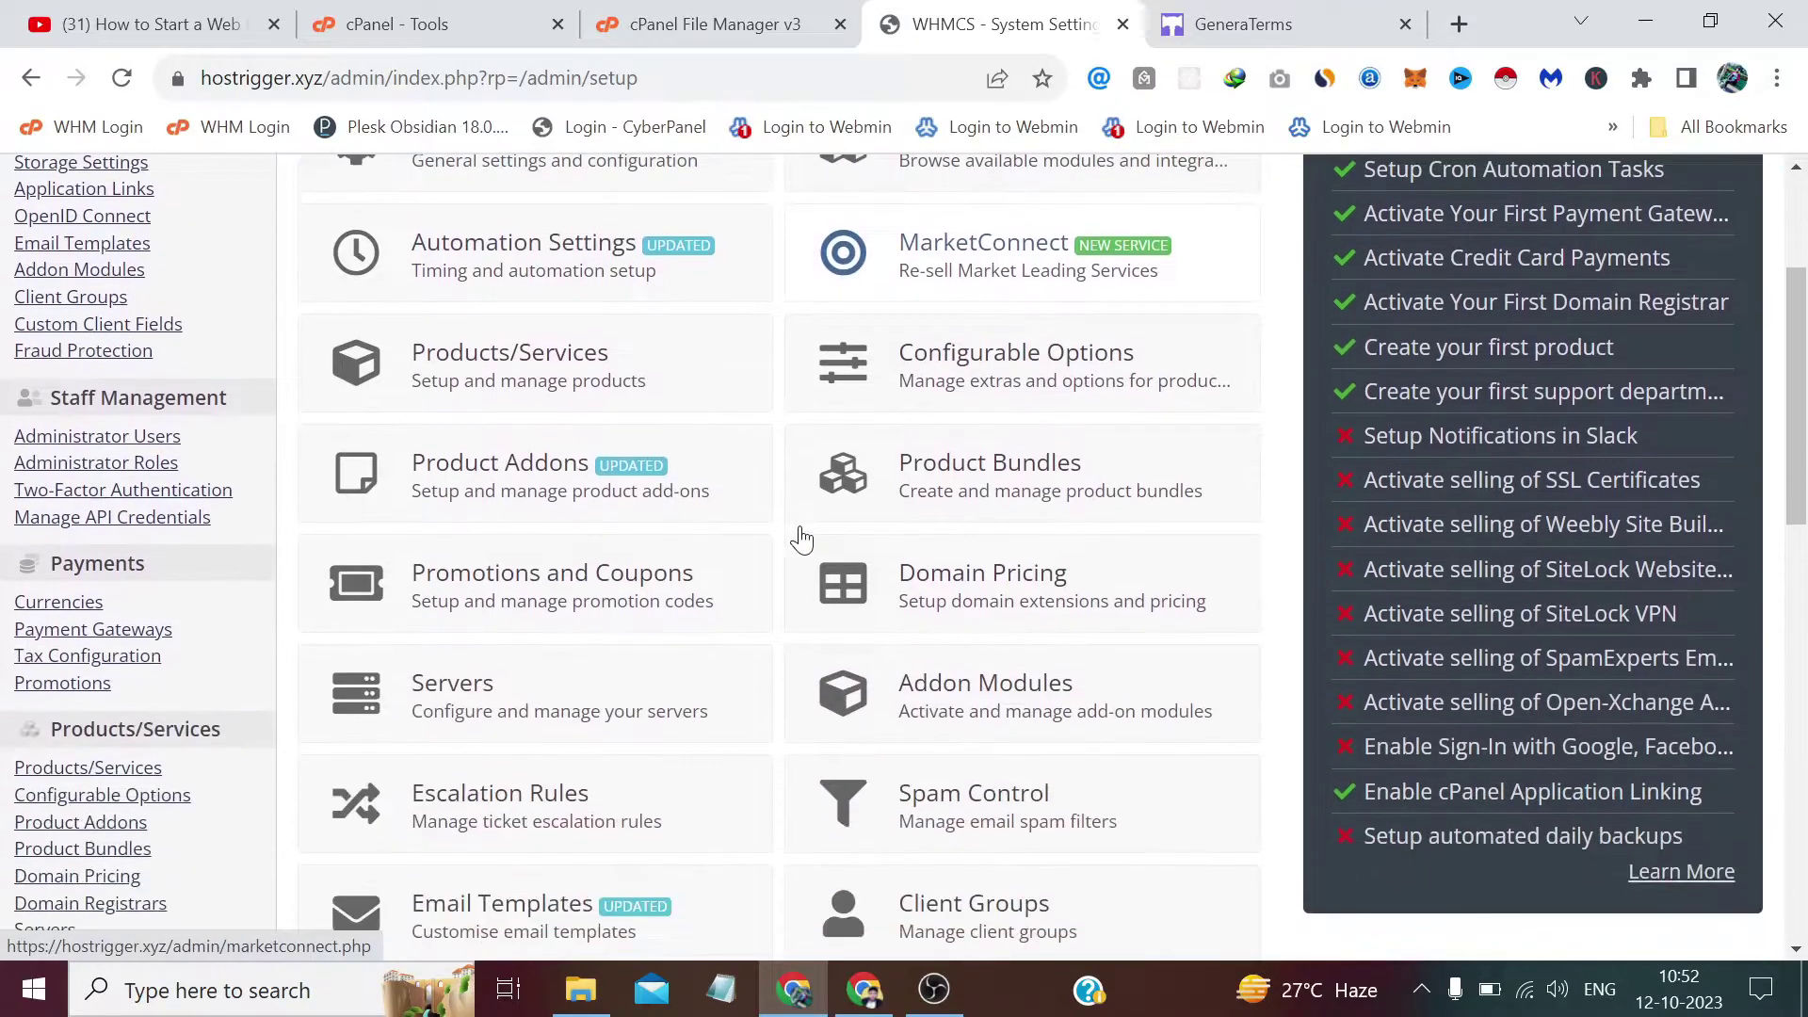
left_click(987, 706)
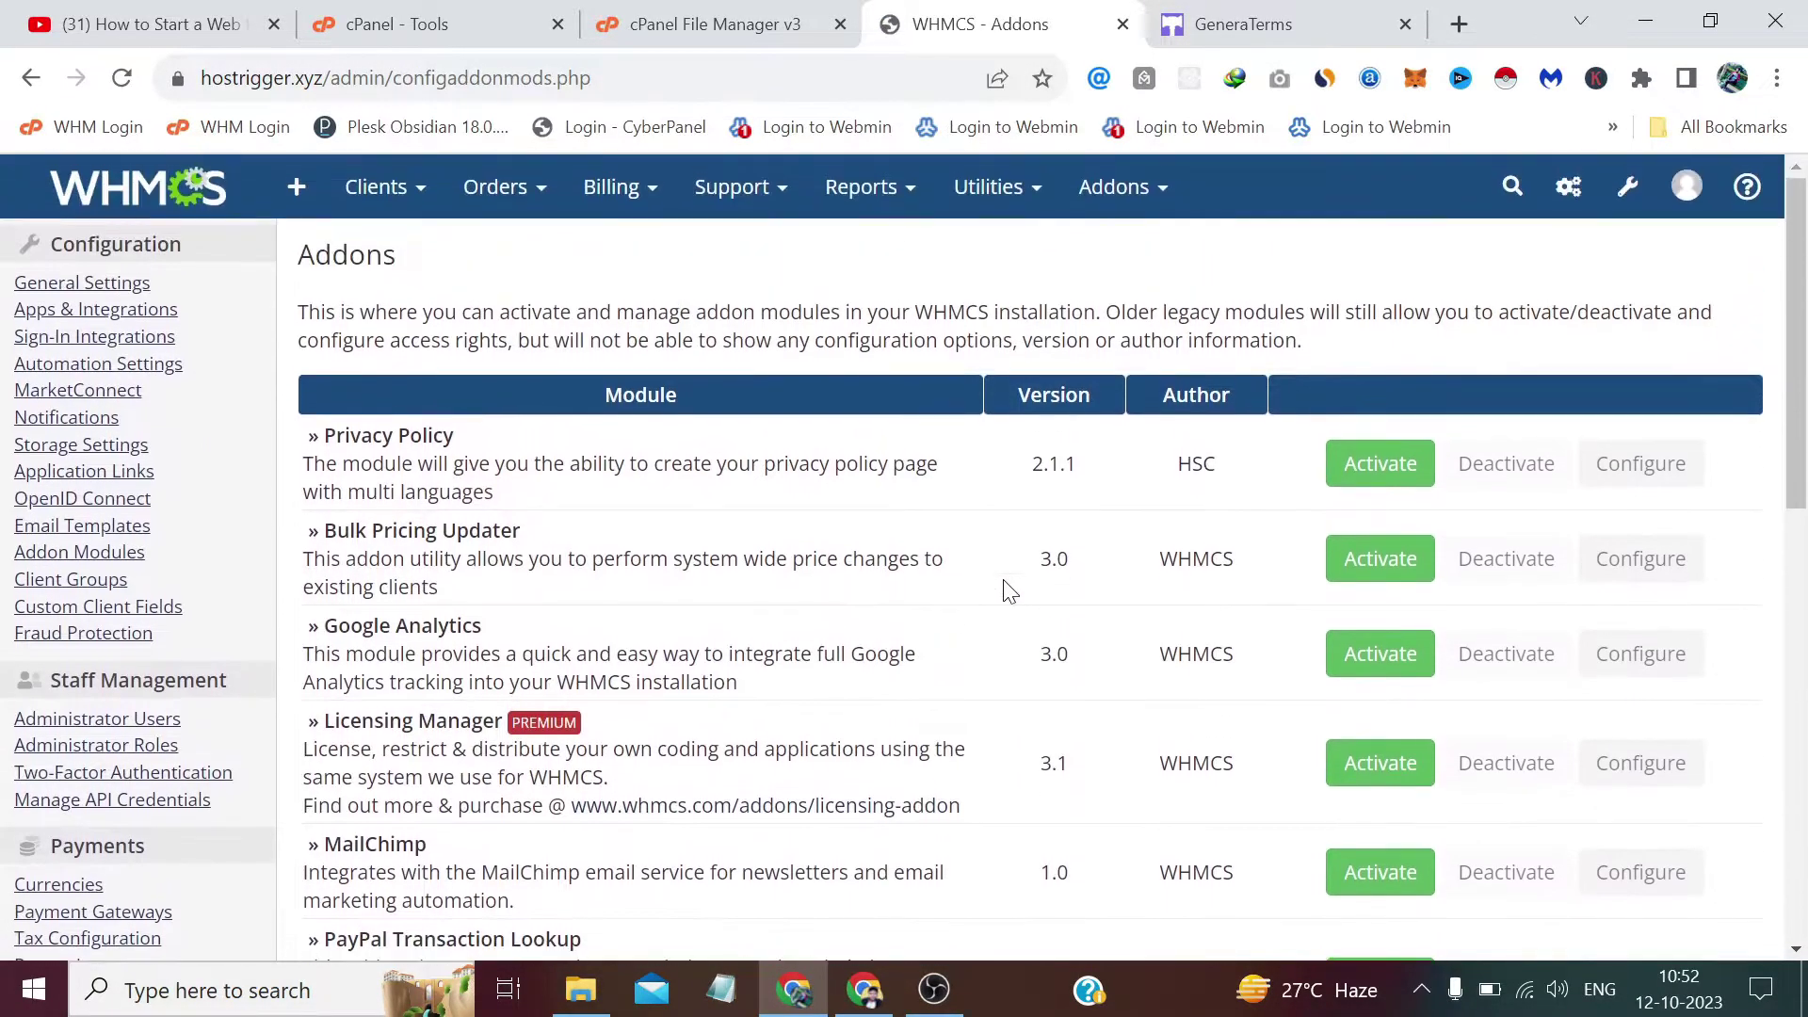
Activate the Privacy Policy addon with data deletion on deactivation and Full Administrator access, and save.
left_click(1352, 469)
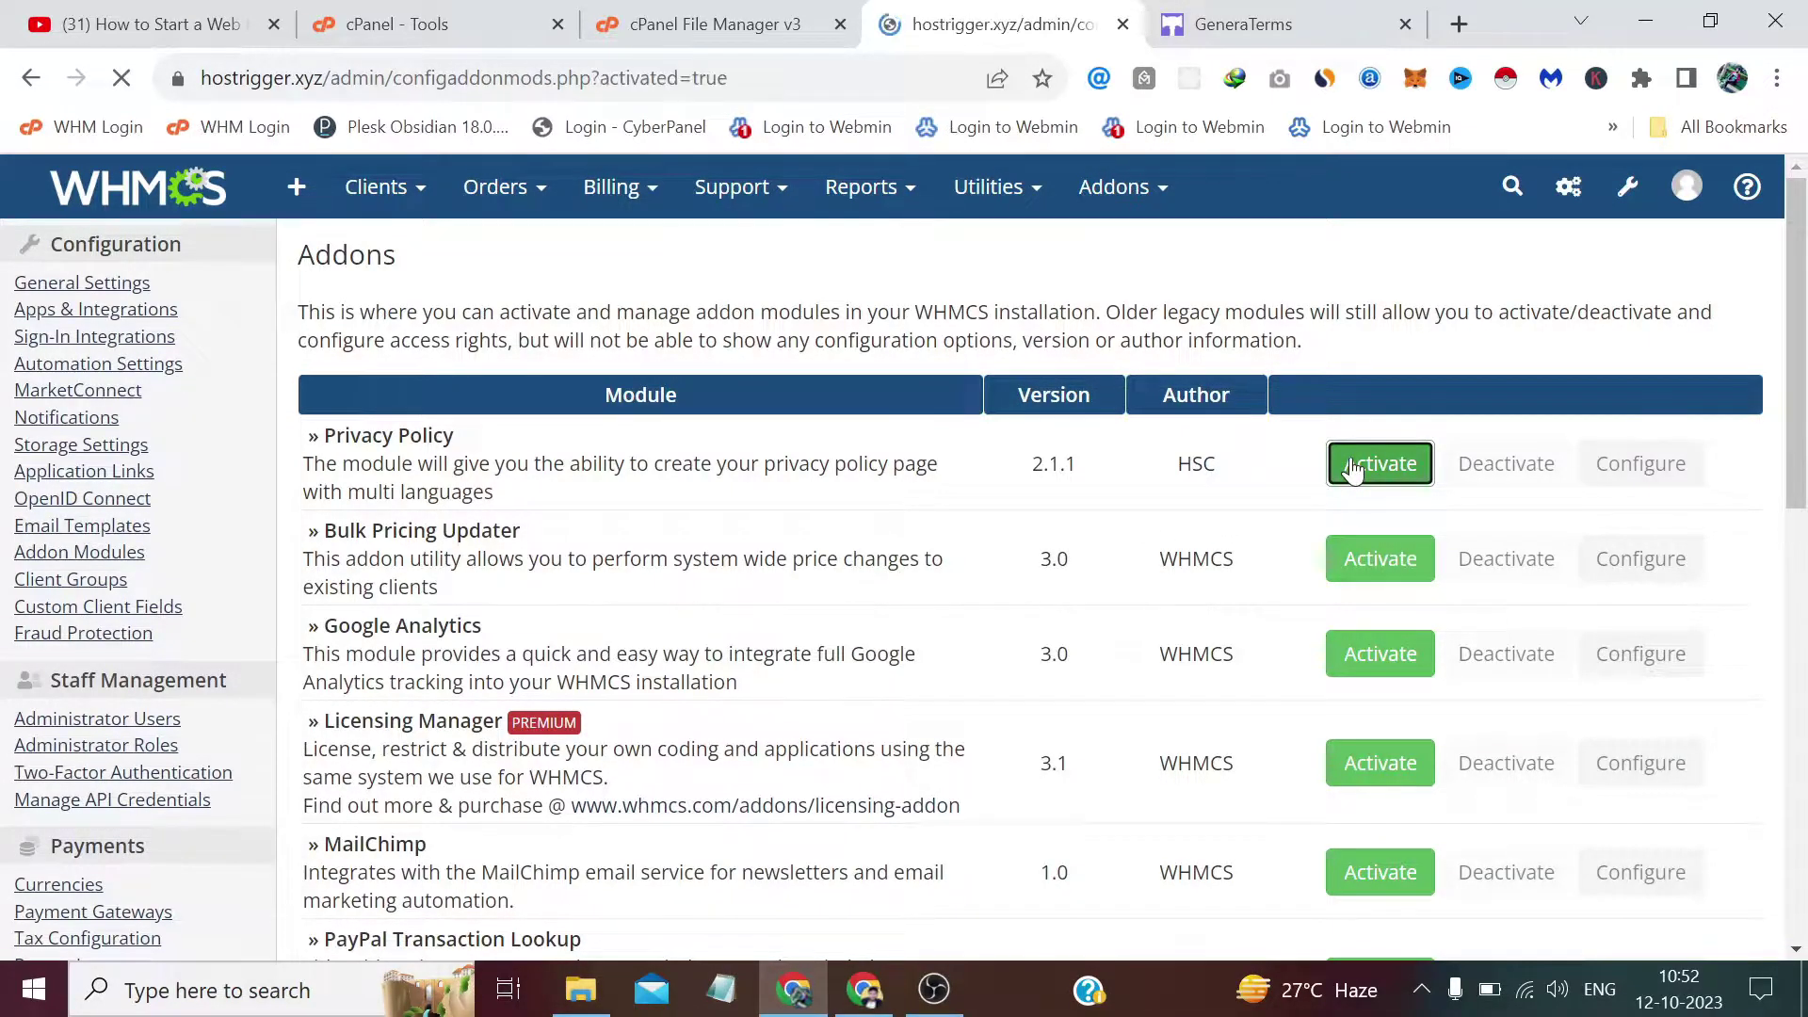
left_click(1629, 553)
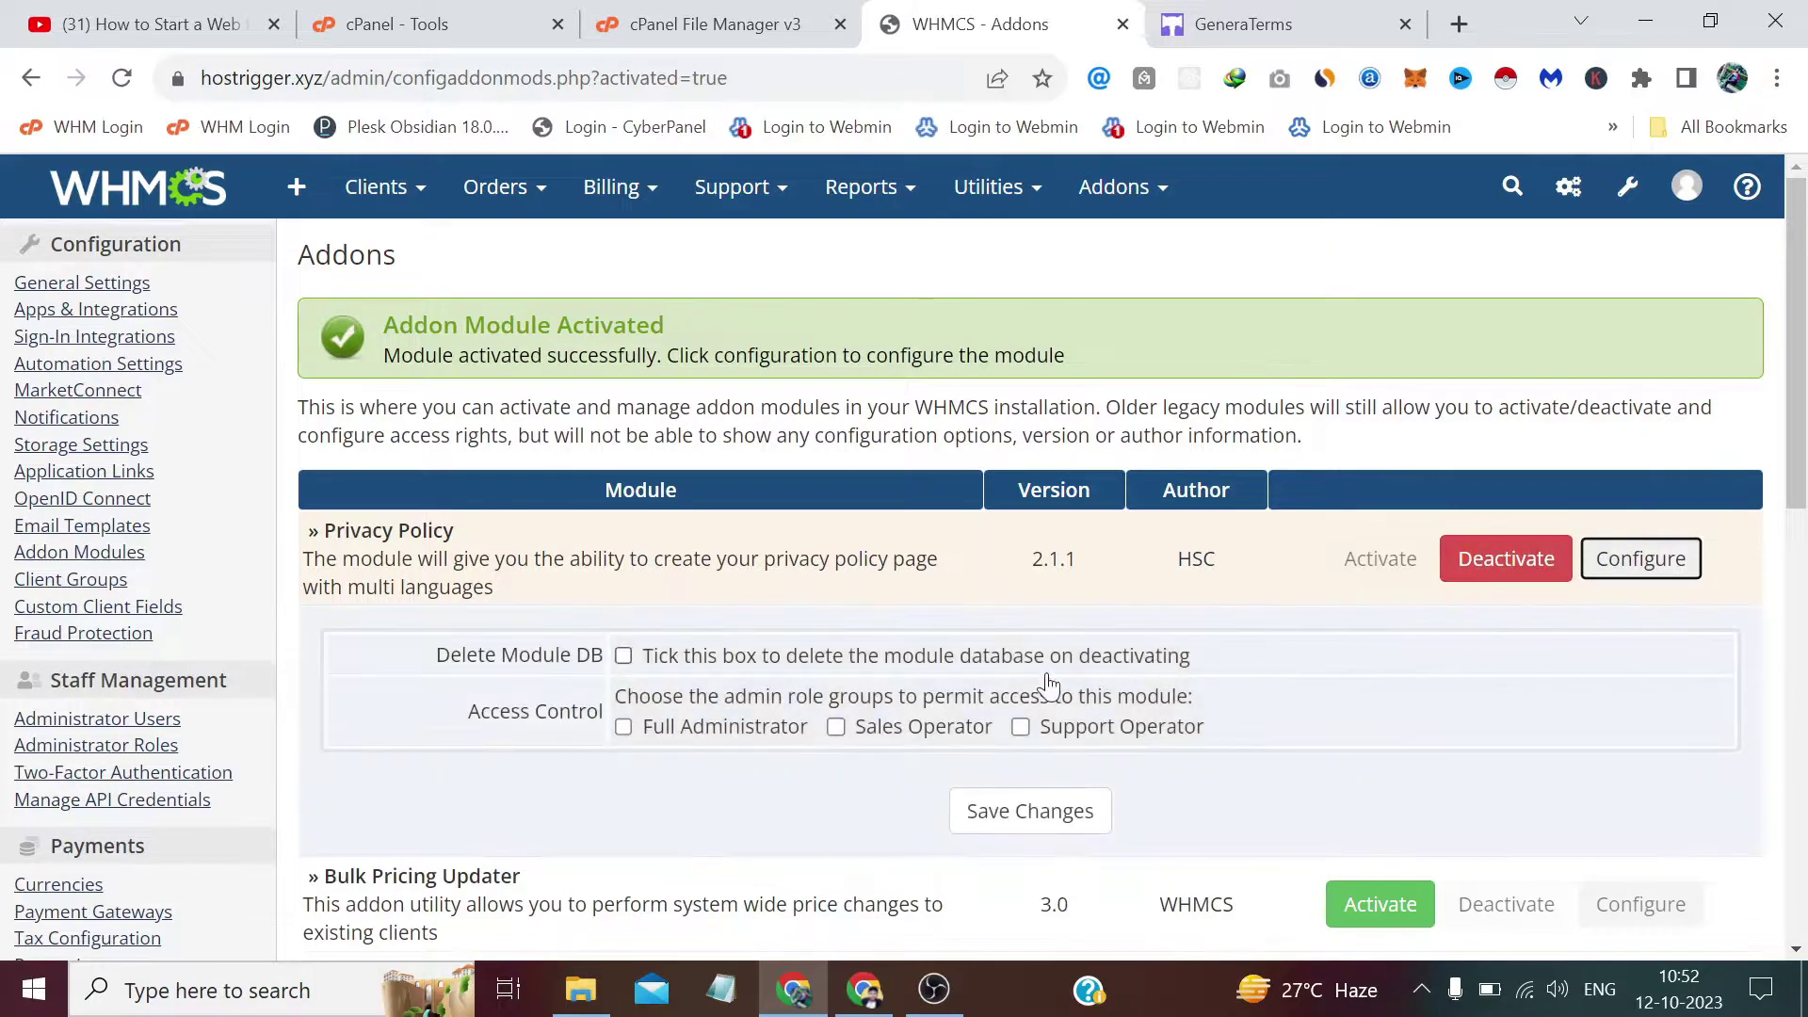
left_click(624, 656)
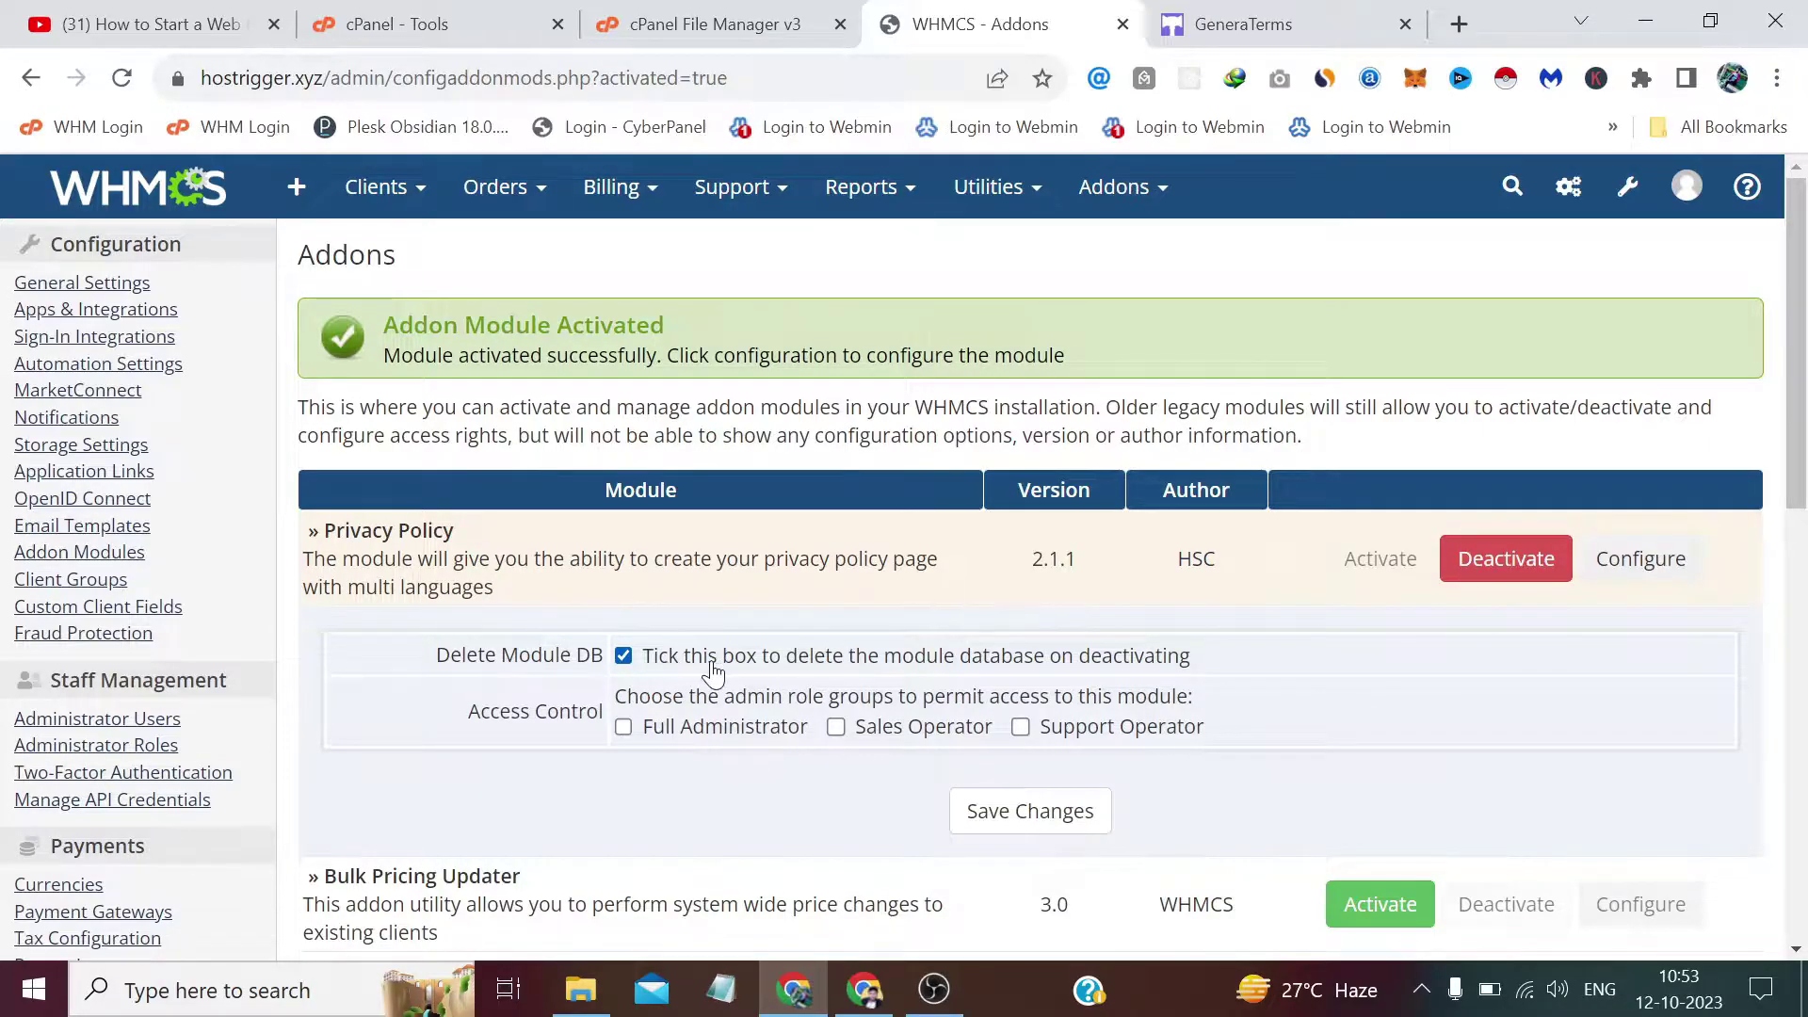
left_click(650, 730)
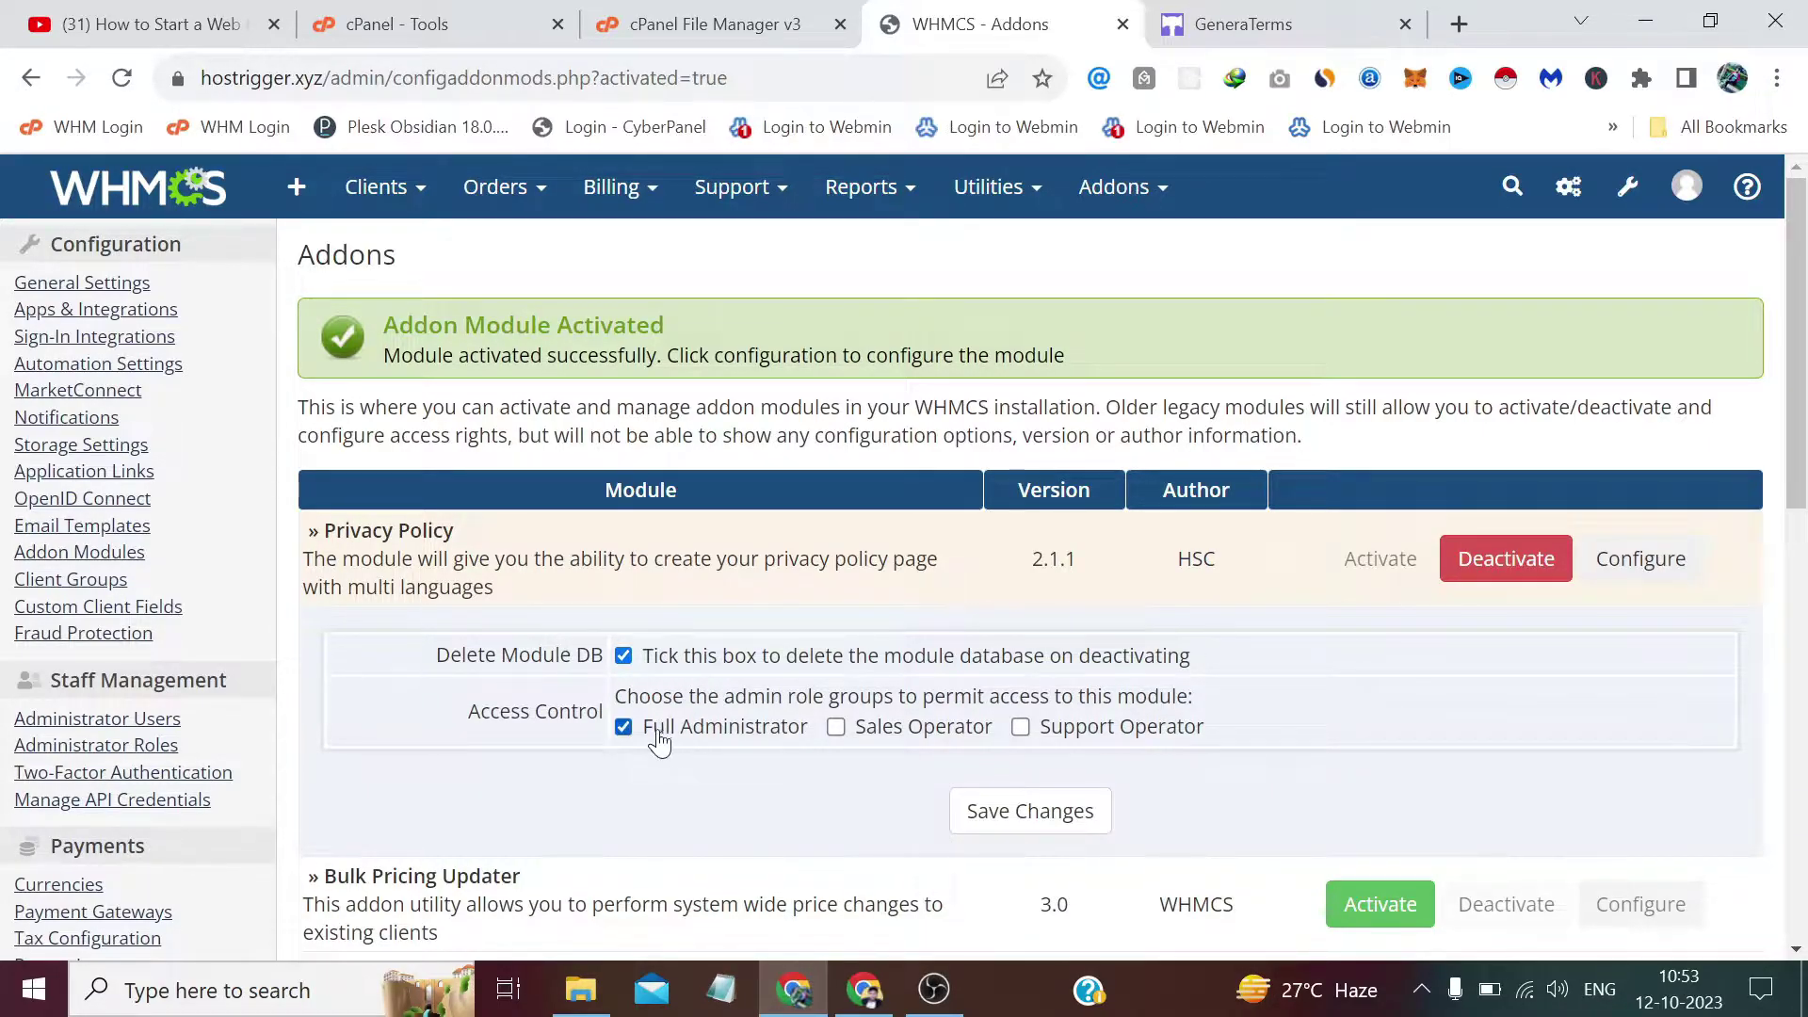
left_click(1008, 811)
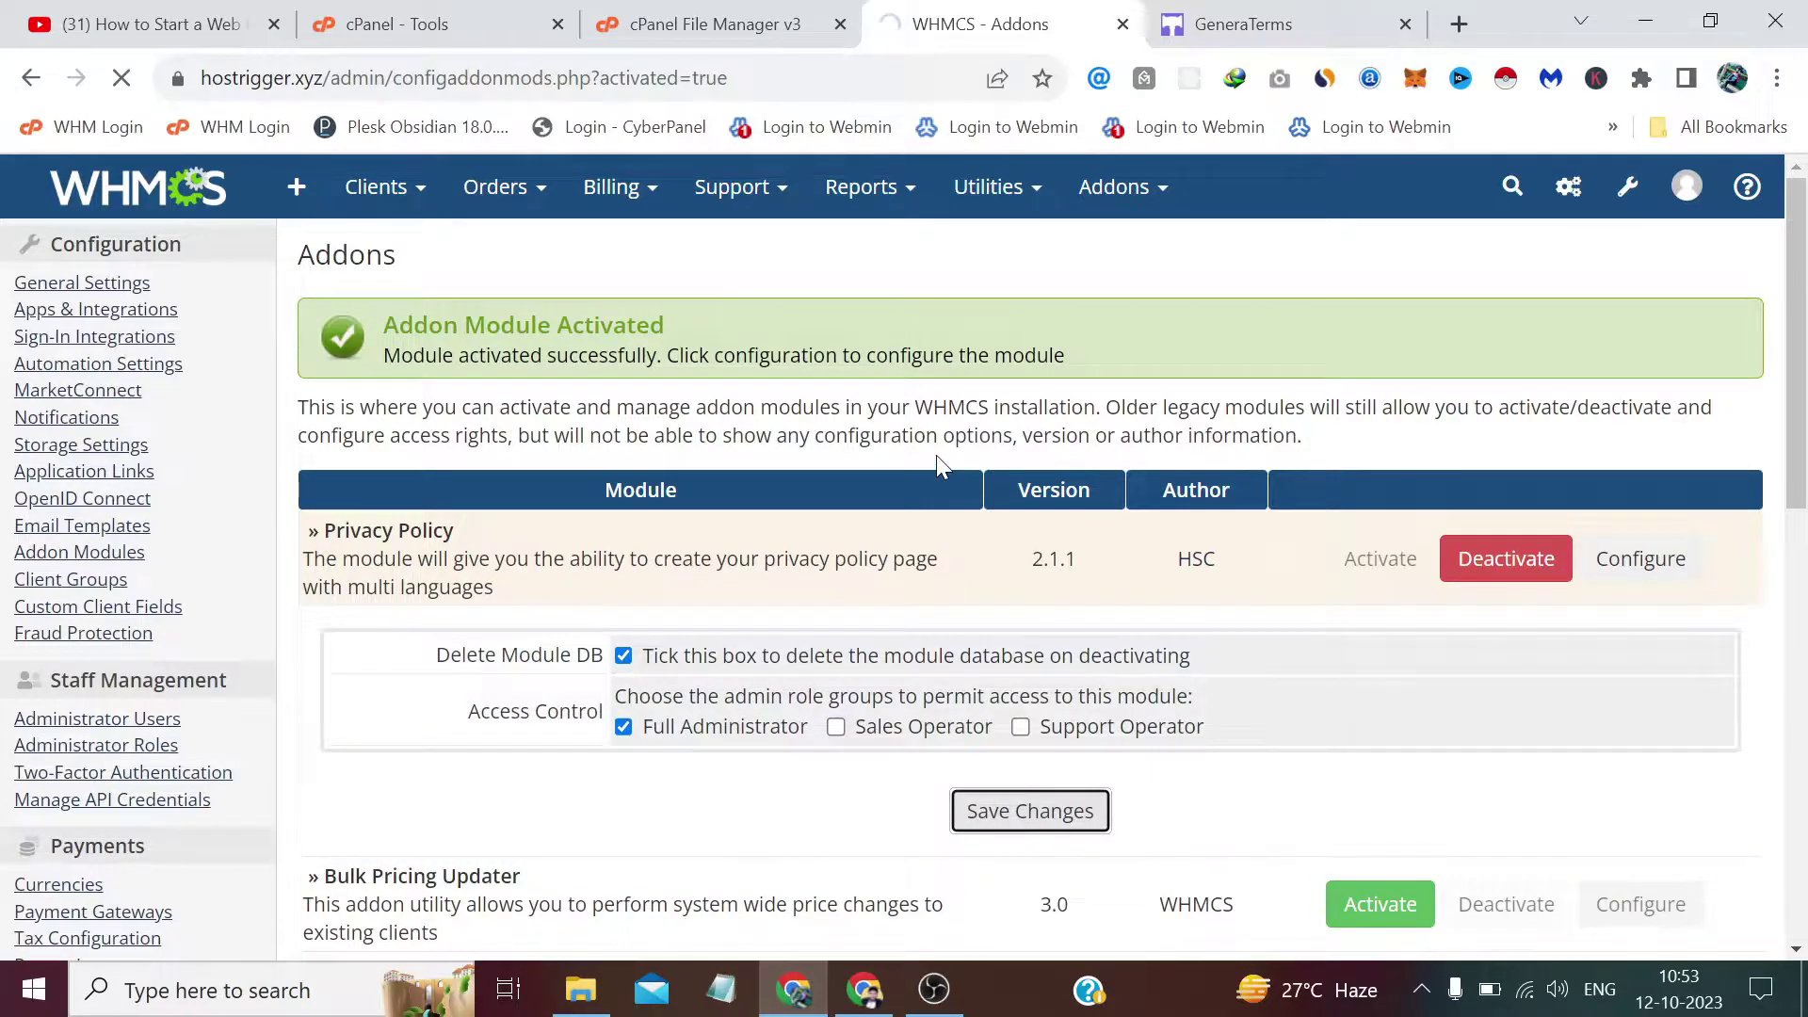
scroll(1148, 304, "up", 5)
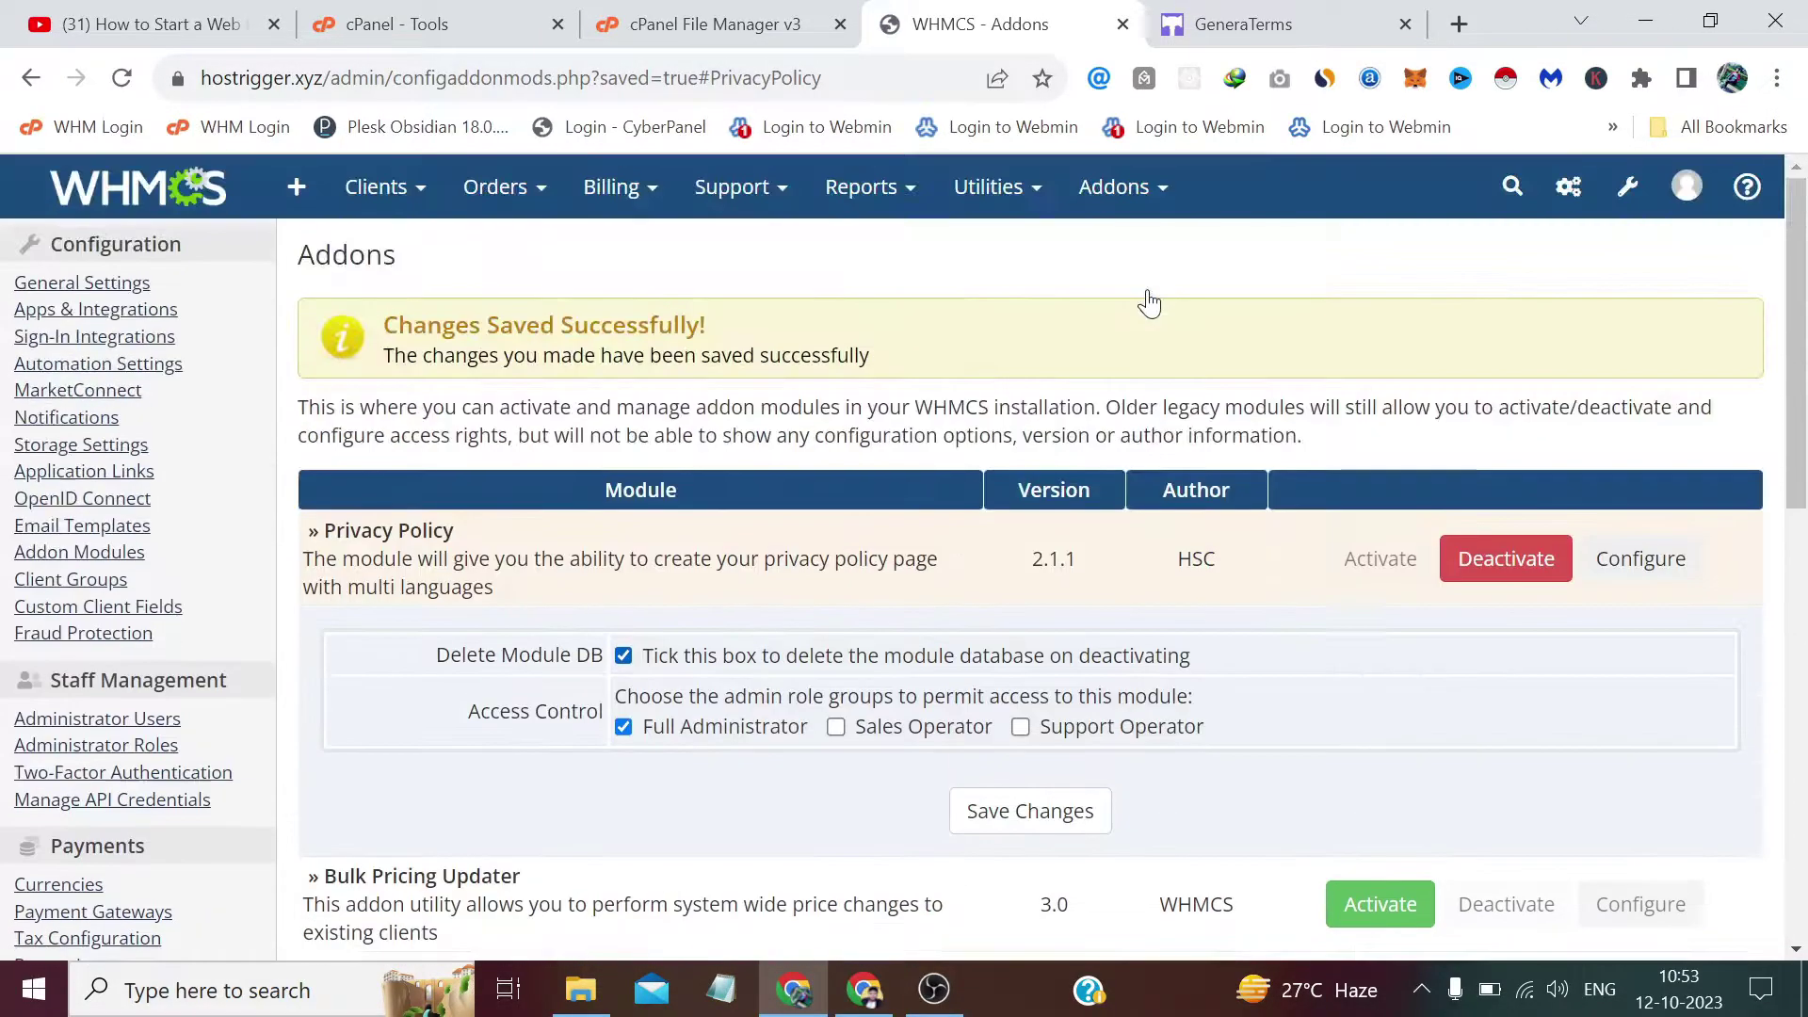
left_click(1121, 187)
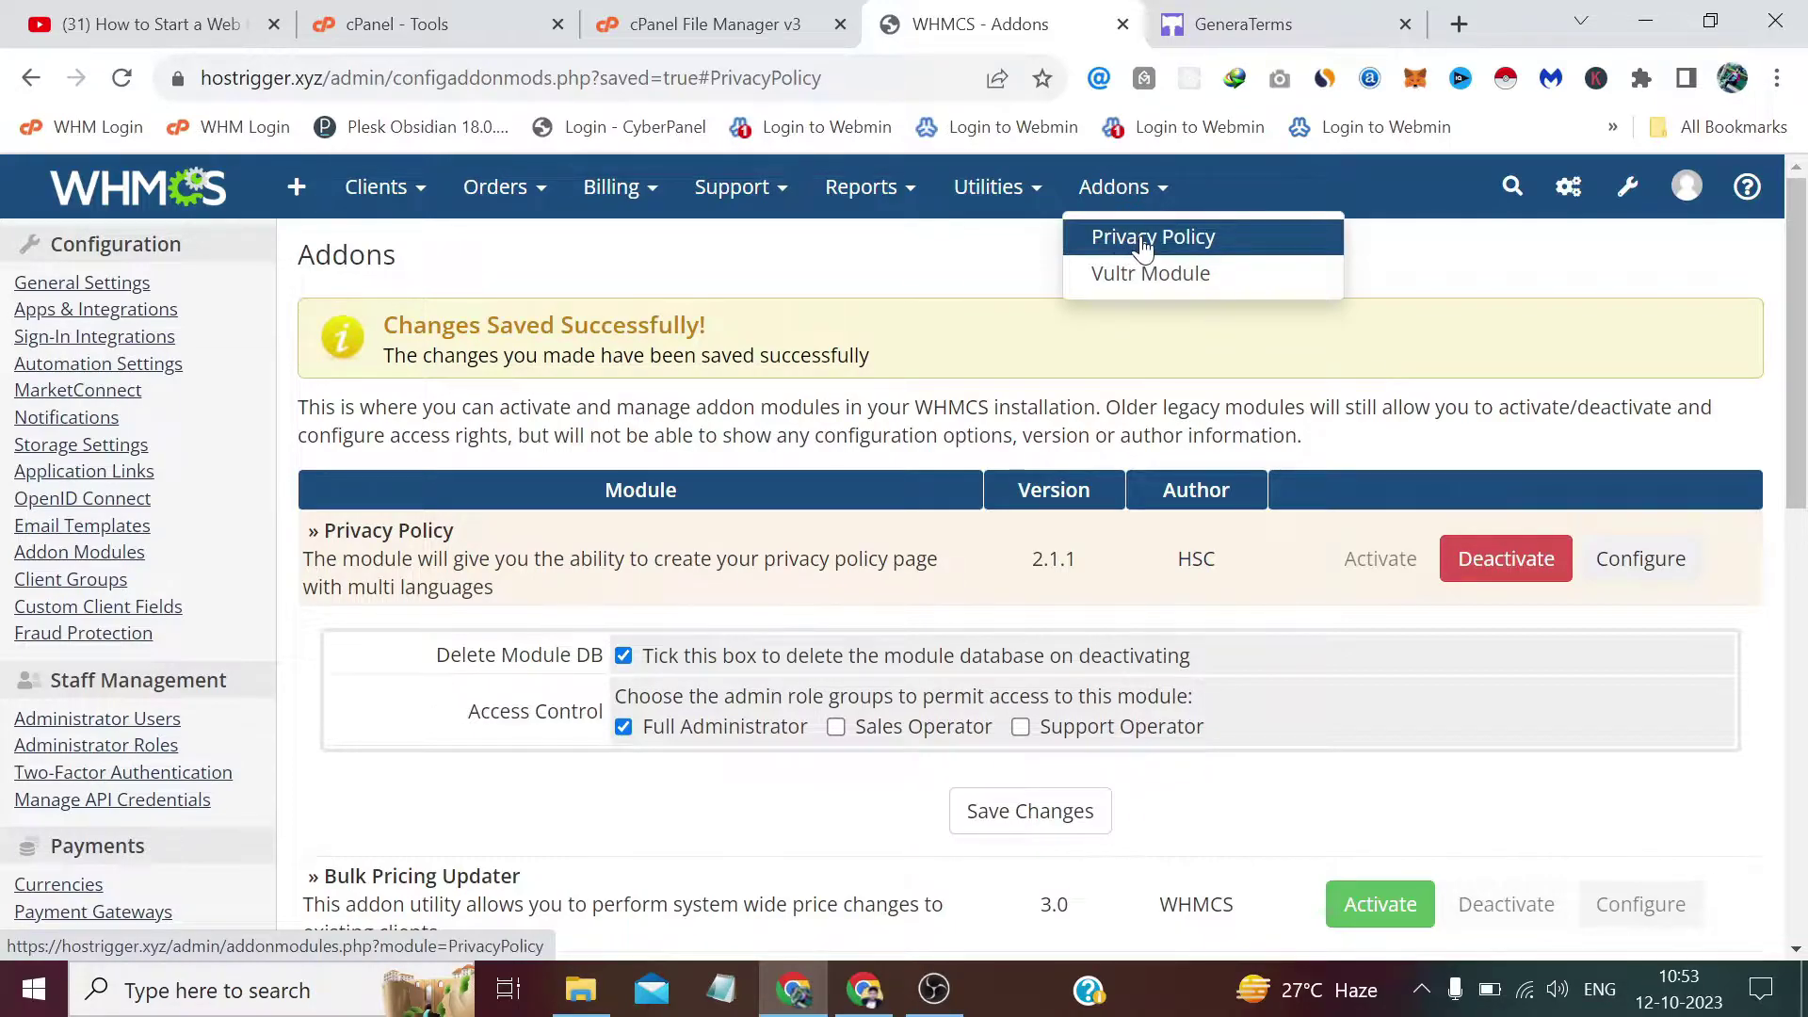
Go to Addons > Privacy Policy and start a new privacy policy.
left_click(1144, 244)
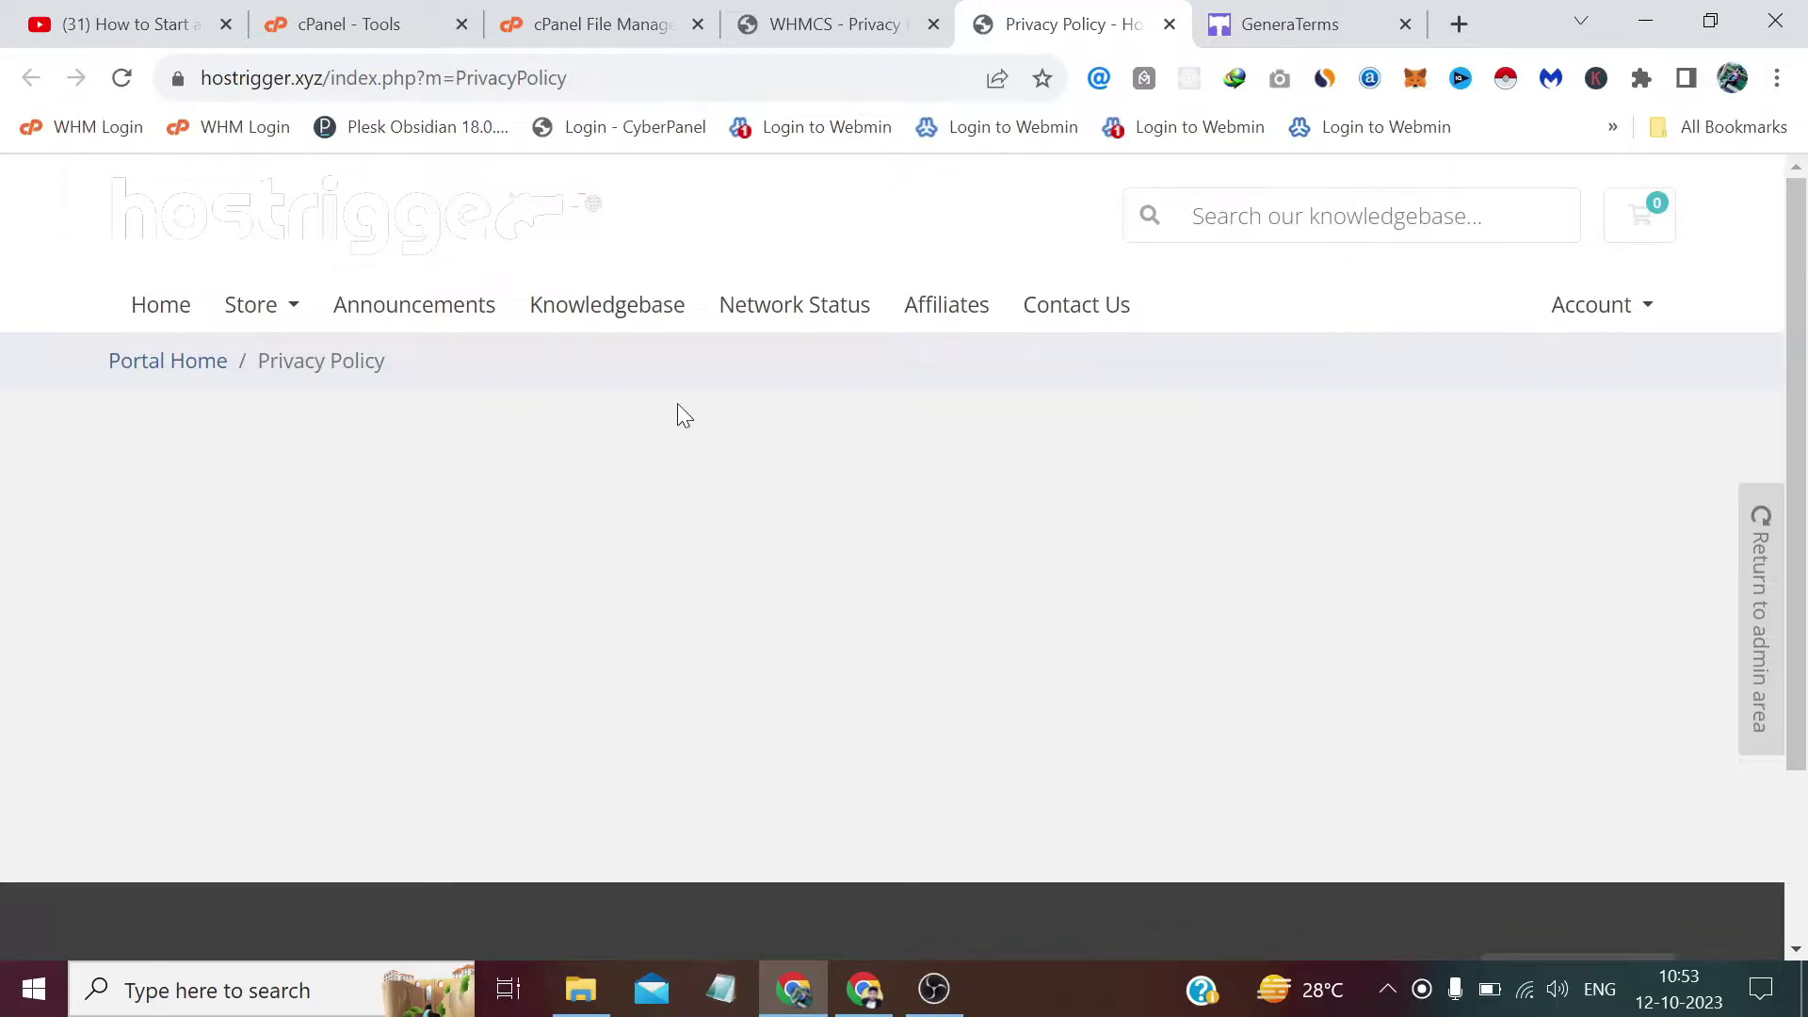
left_click(834, 14)
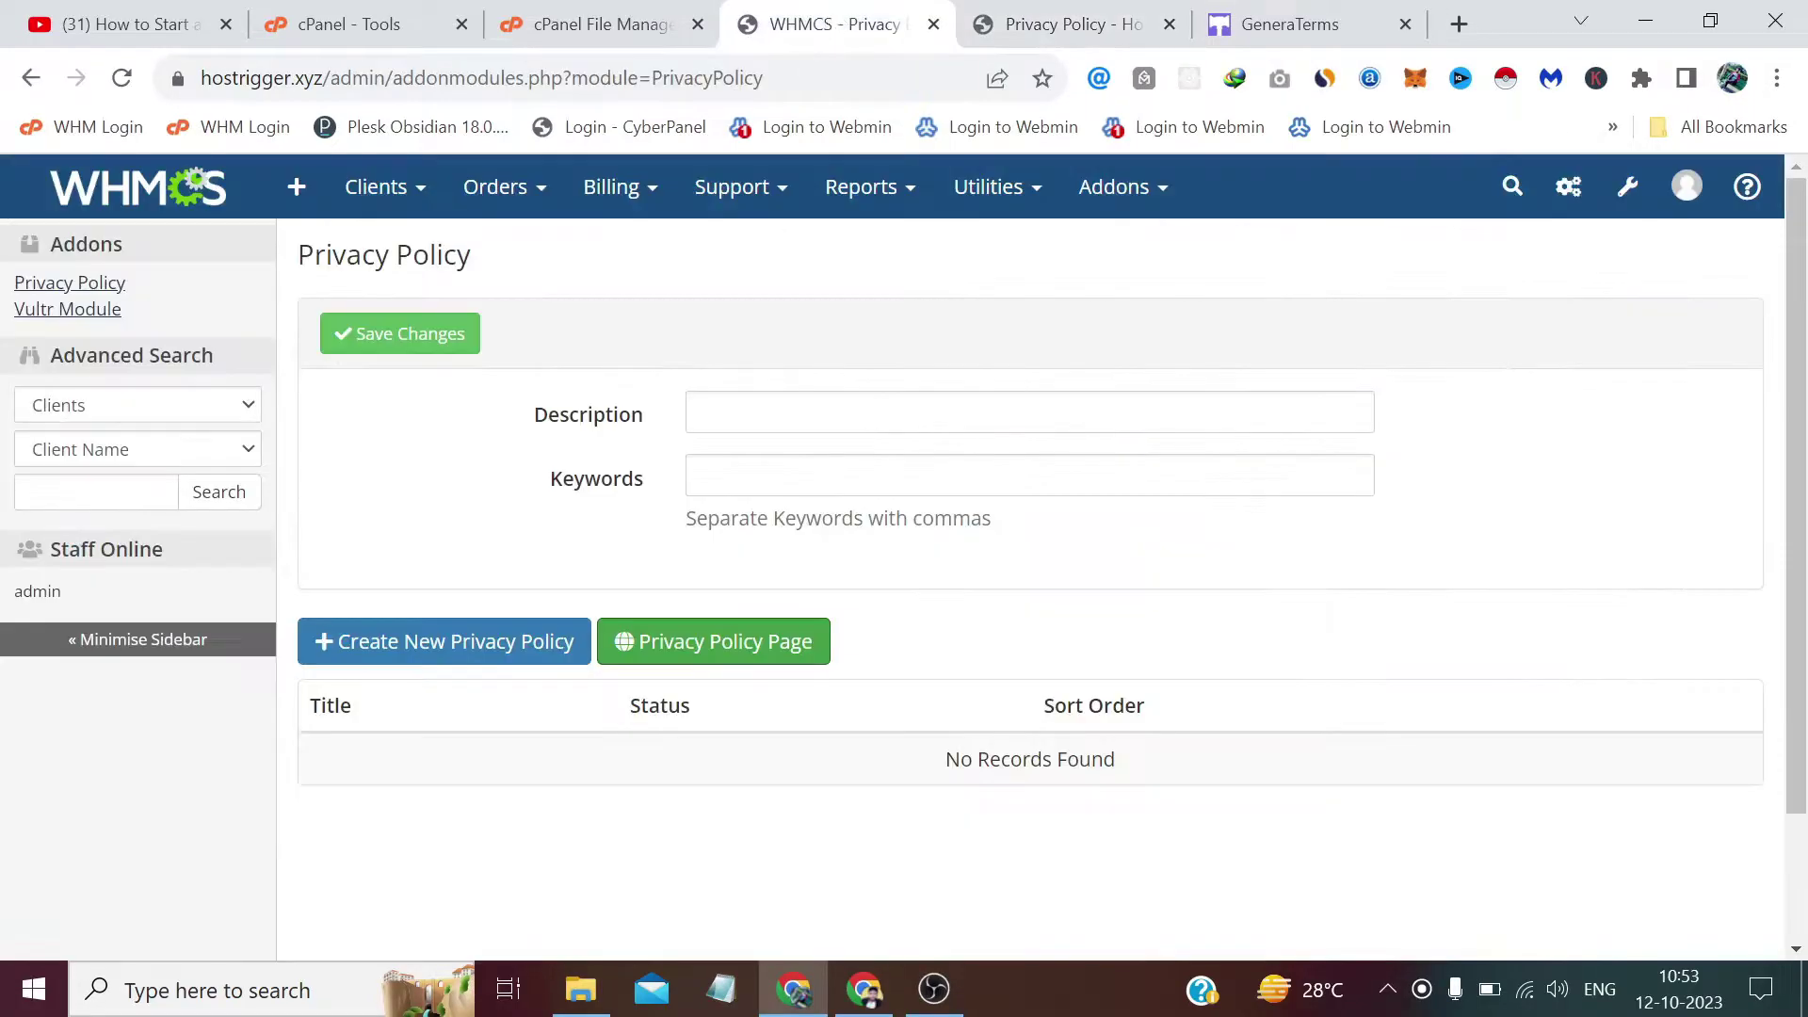
left_click(433, 640)
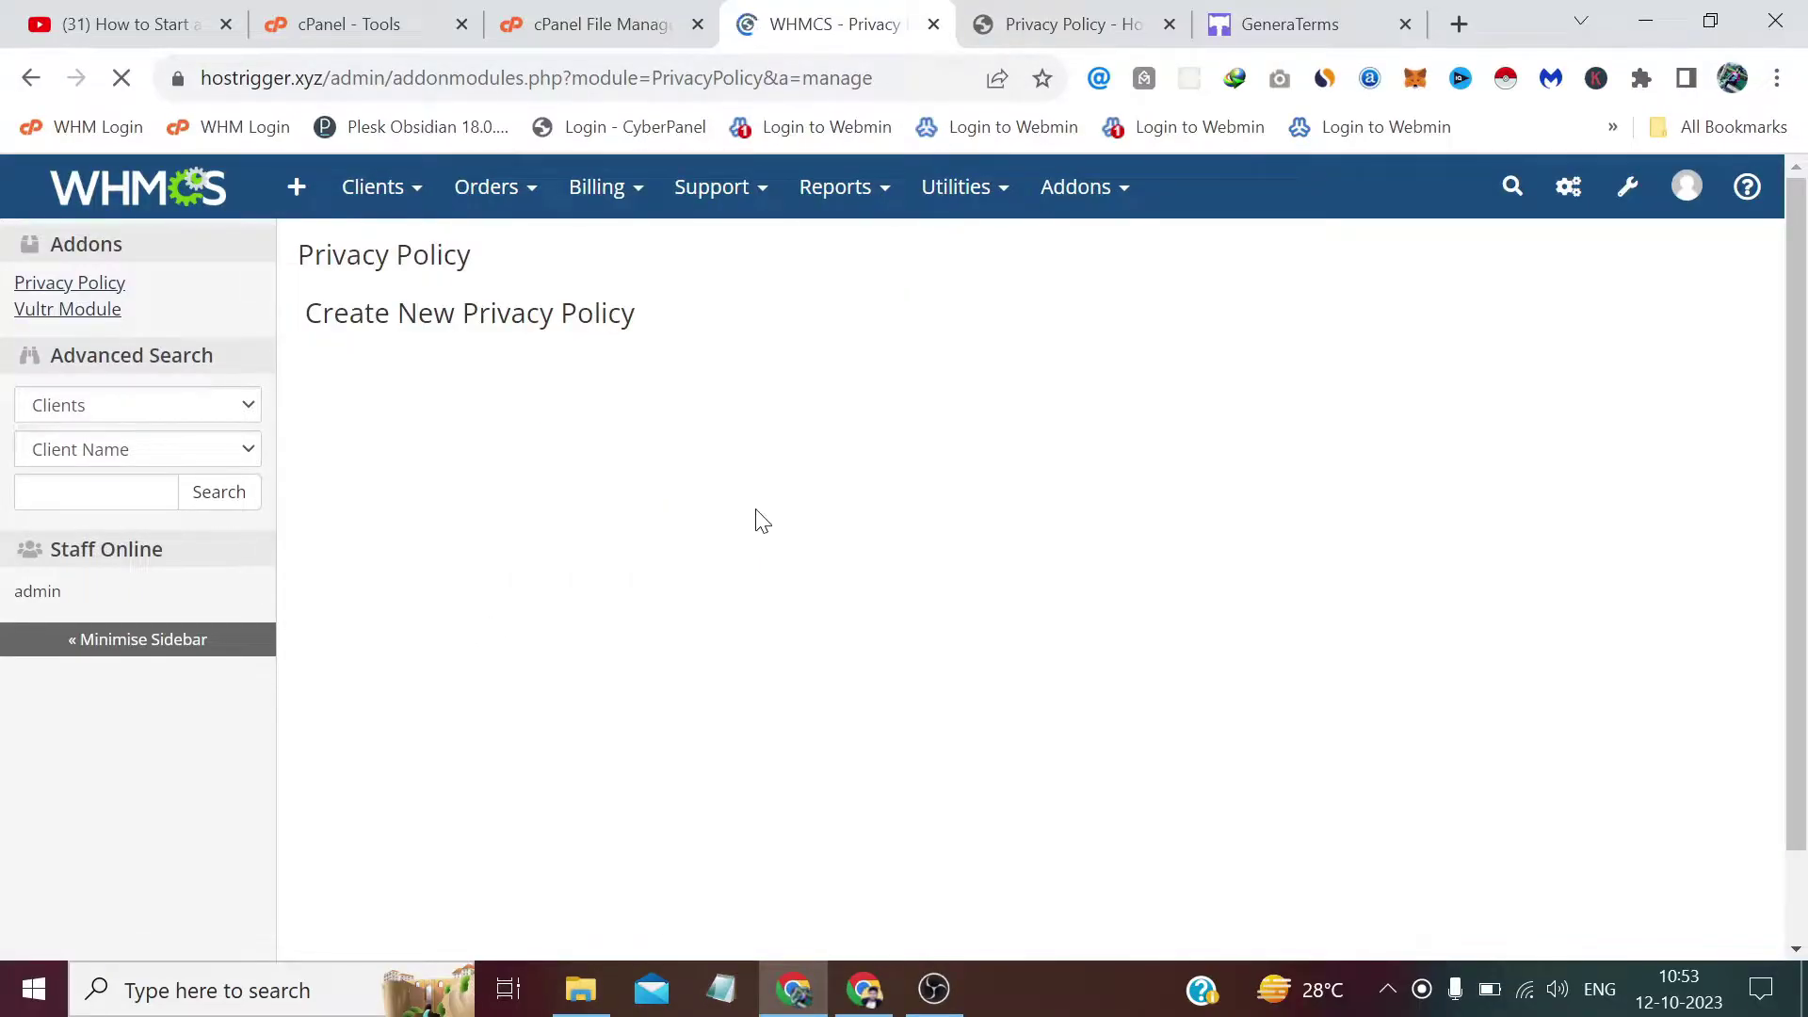
scroll(762, 521, "down", 2)
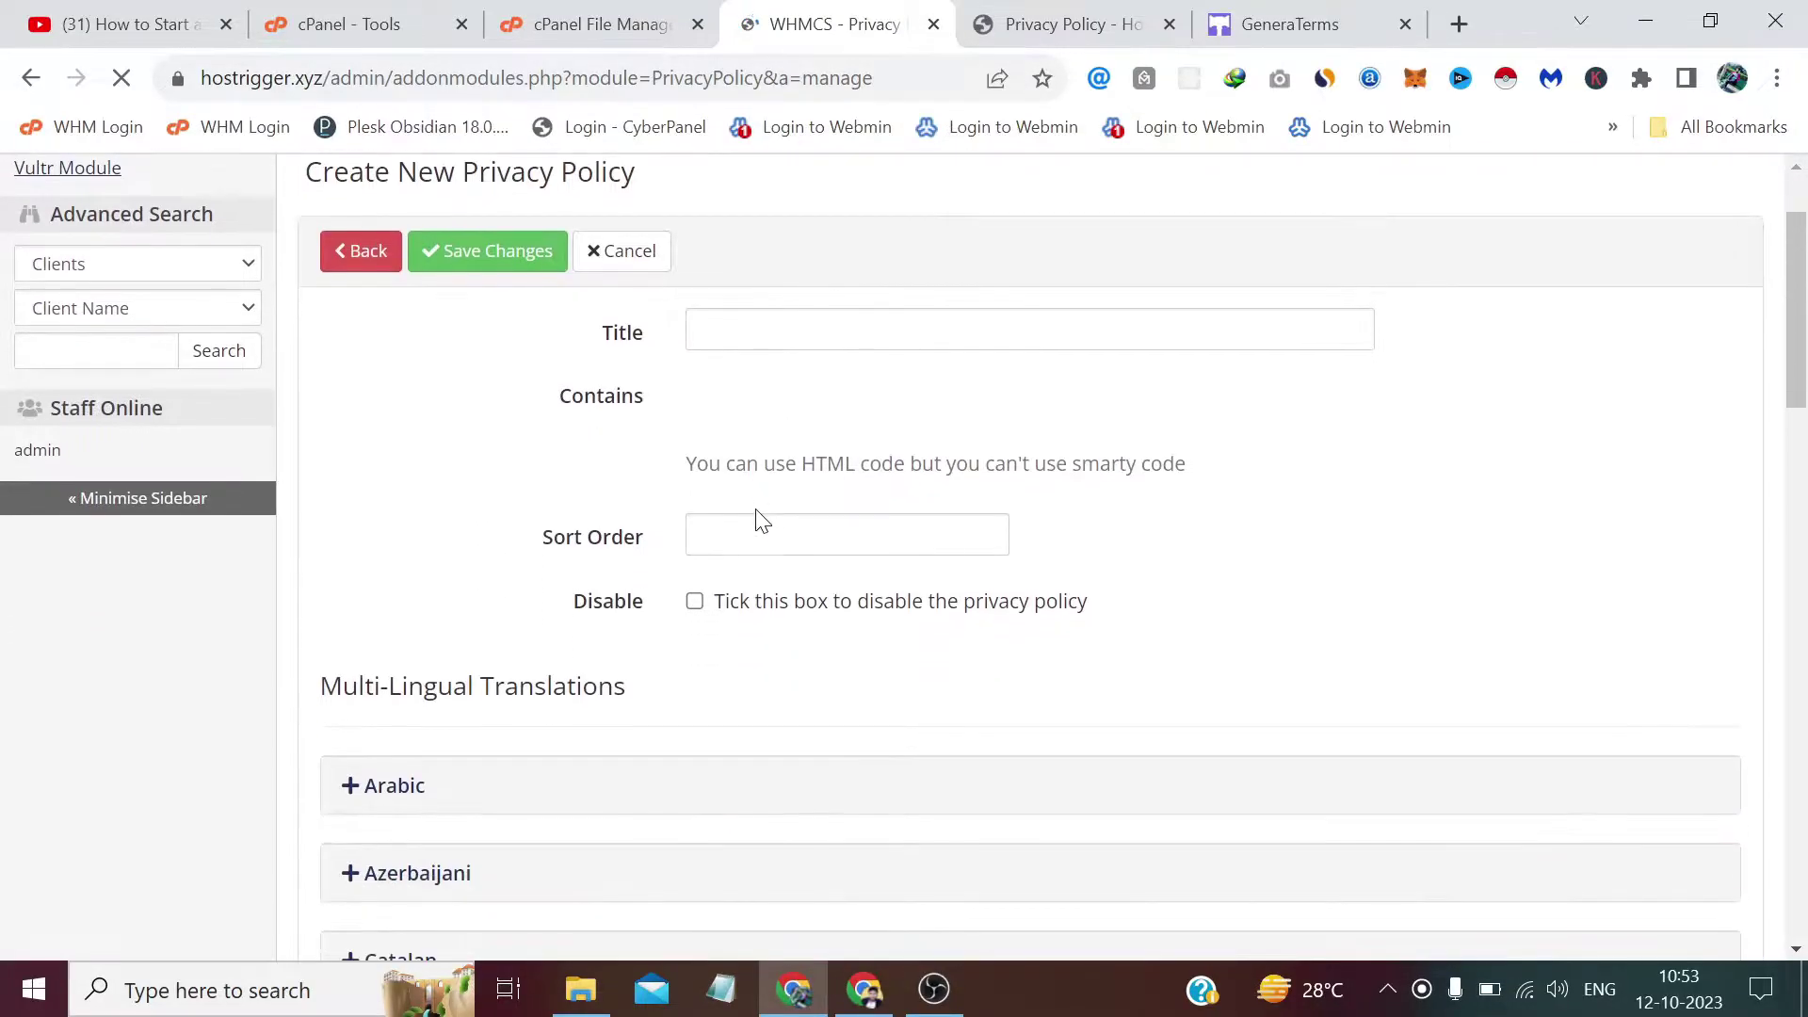
Copy 'Privacy Policy' from the client-area breadcrumb and paste it into the policy's Title field.
left_click(782, 333)
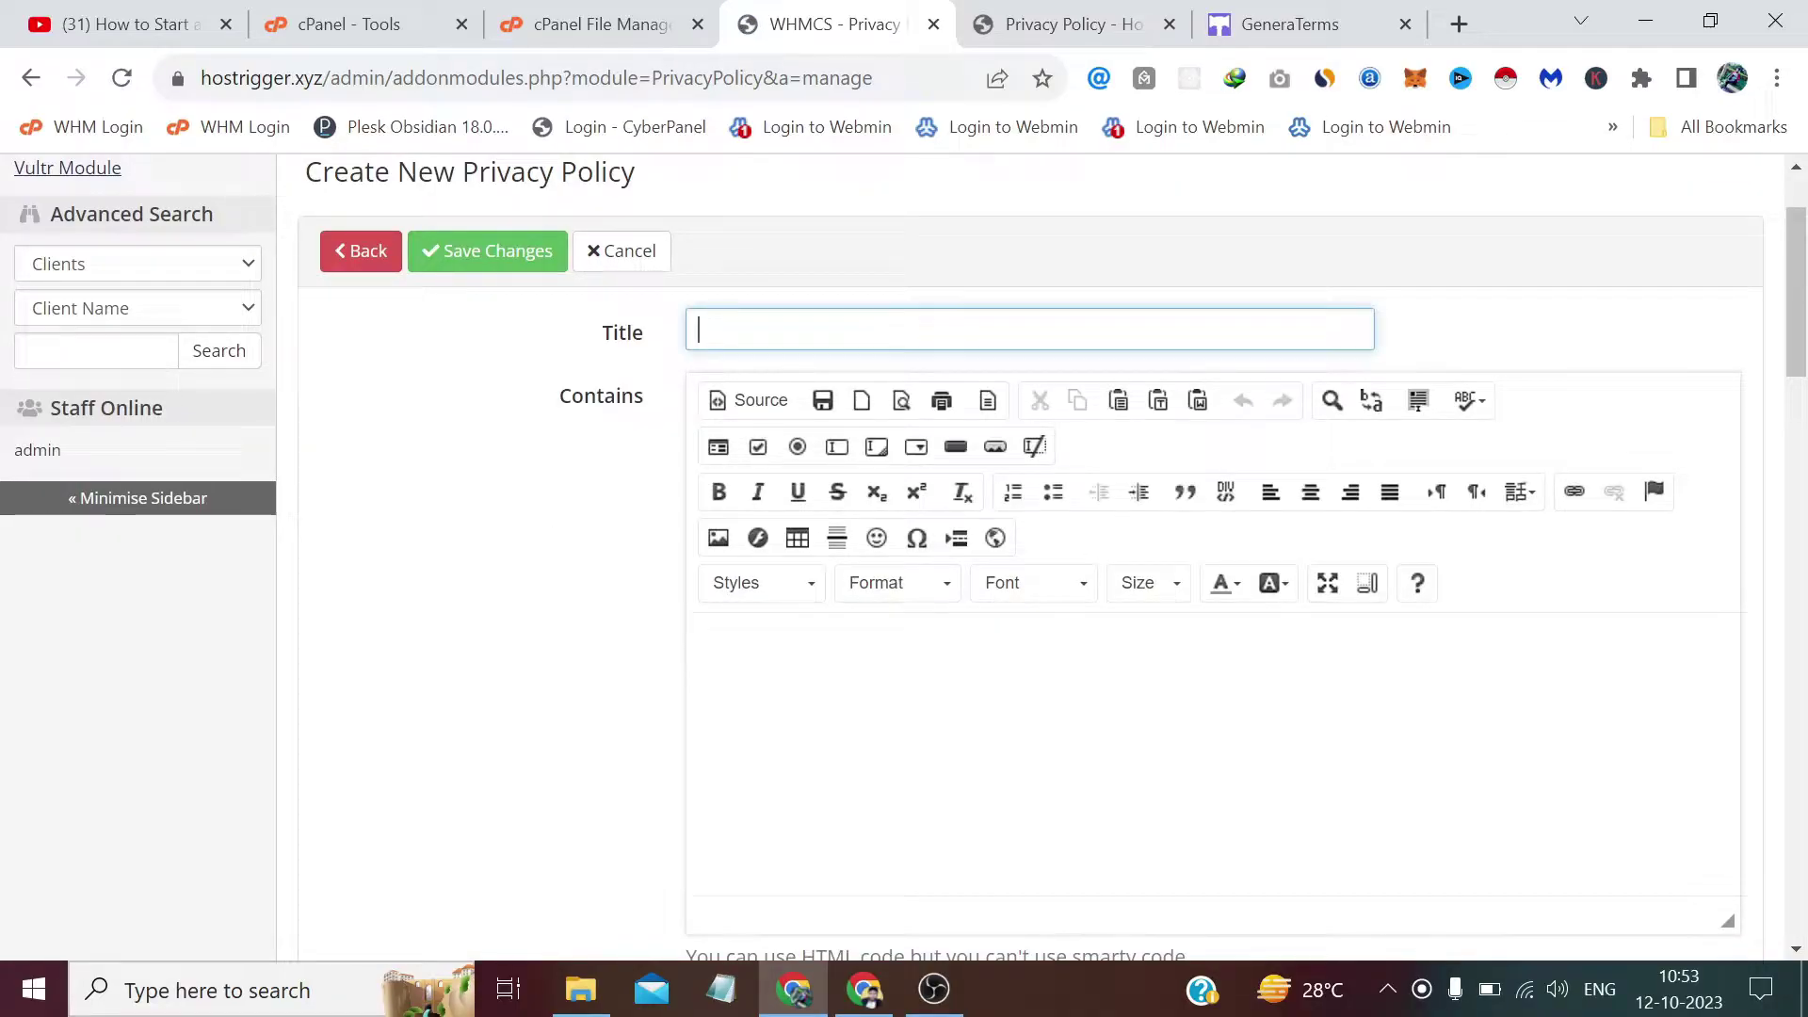
left_click(972, 15)
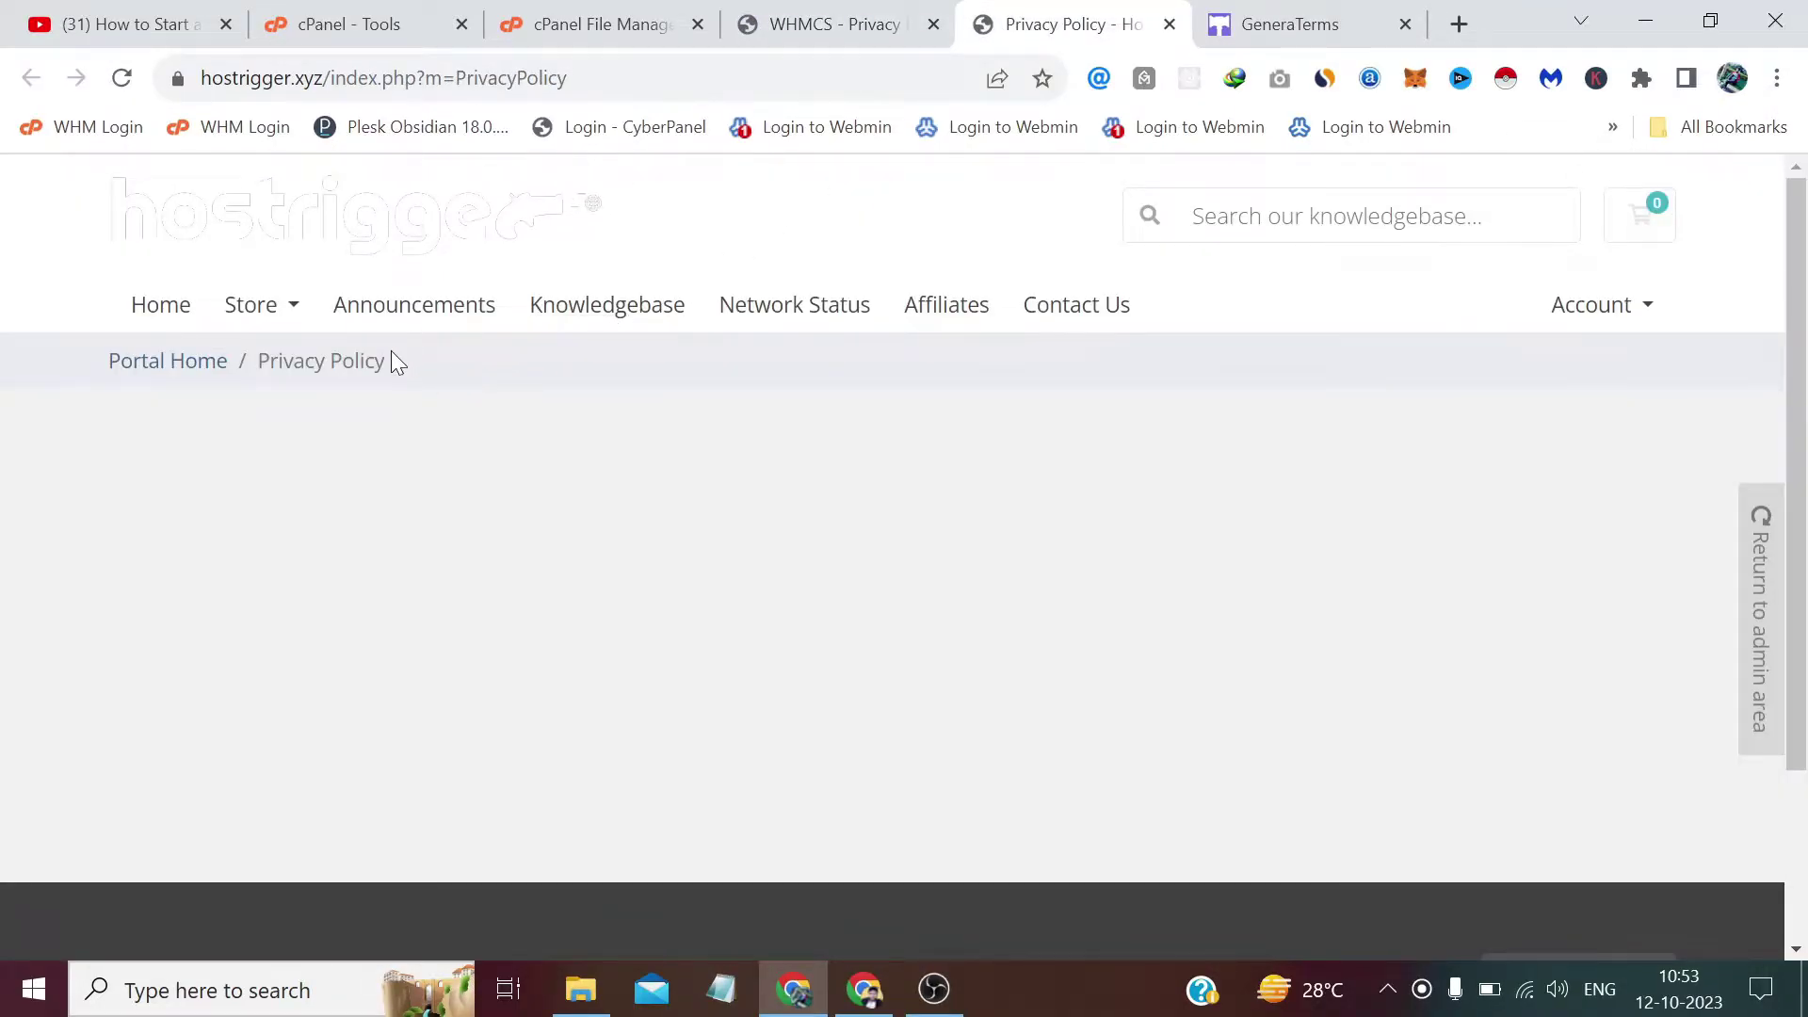
left_click_drag(388, 362, 259, 362)
right_click(266, 364)
left_click(300, 386)
left_click(833, 23)
right_click(734, 333)
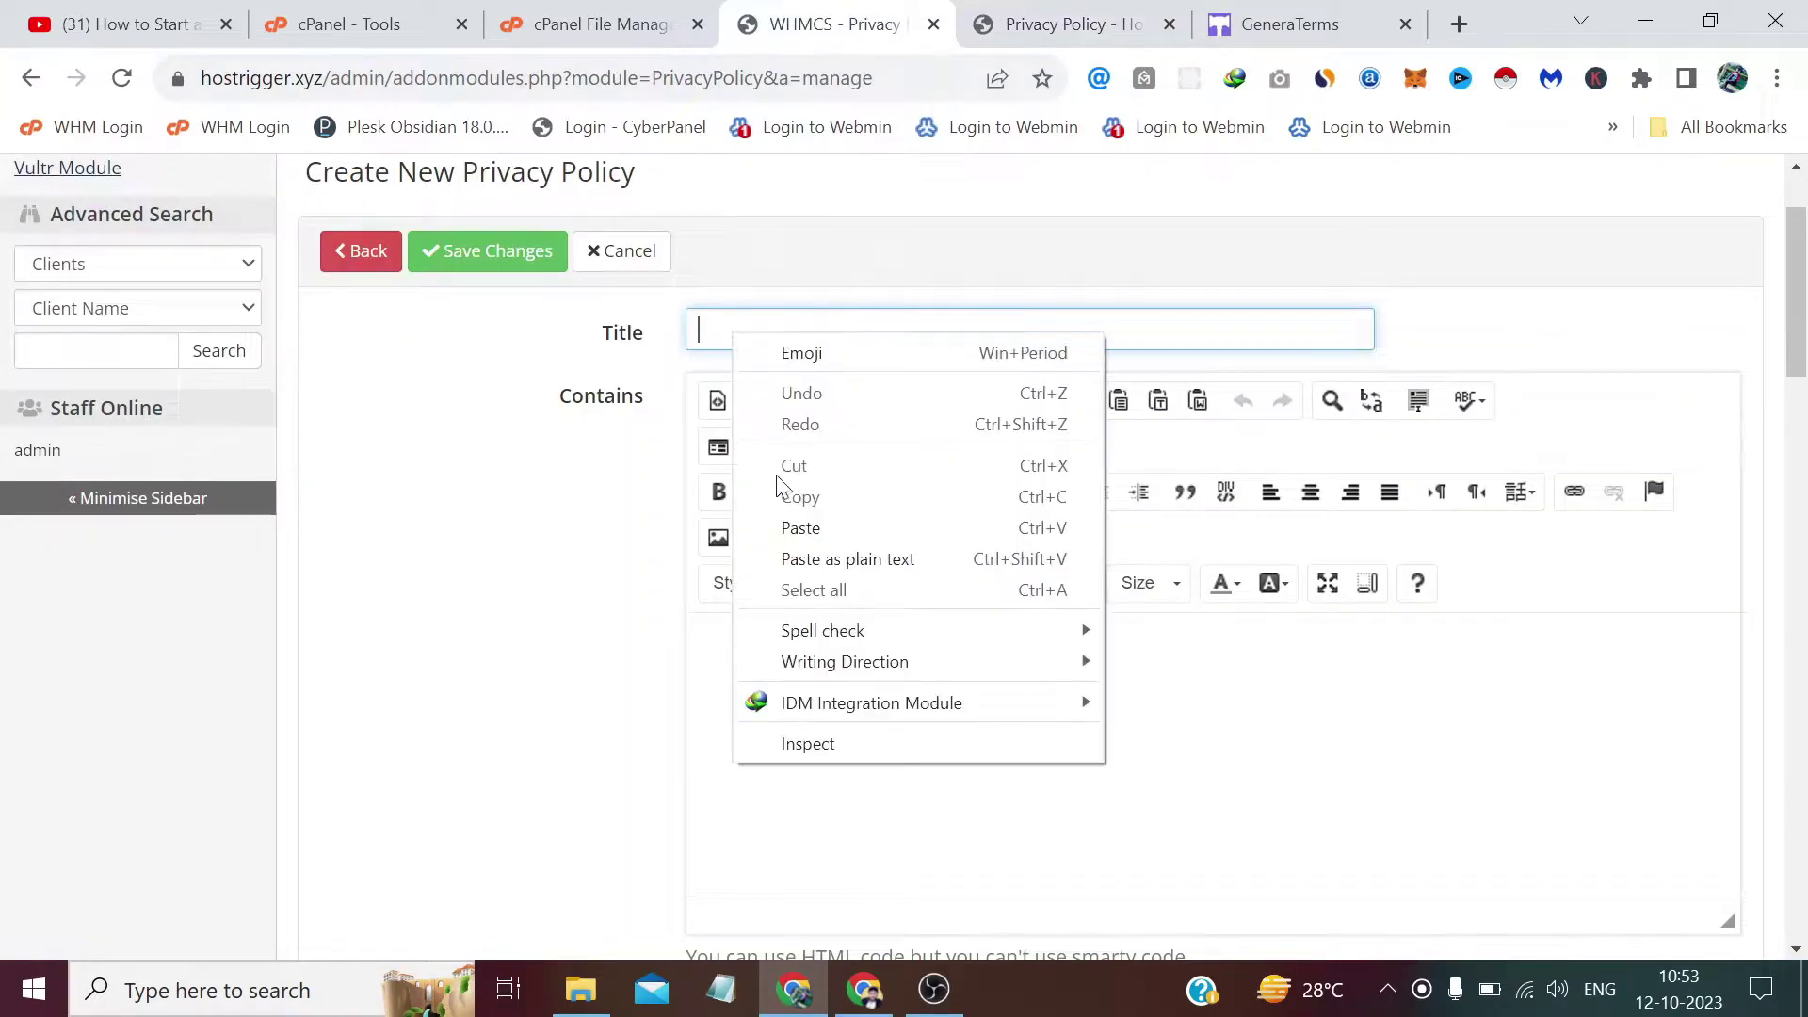
left_click(799, 528)
scroll(531, 521, "down", 1)
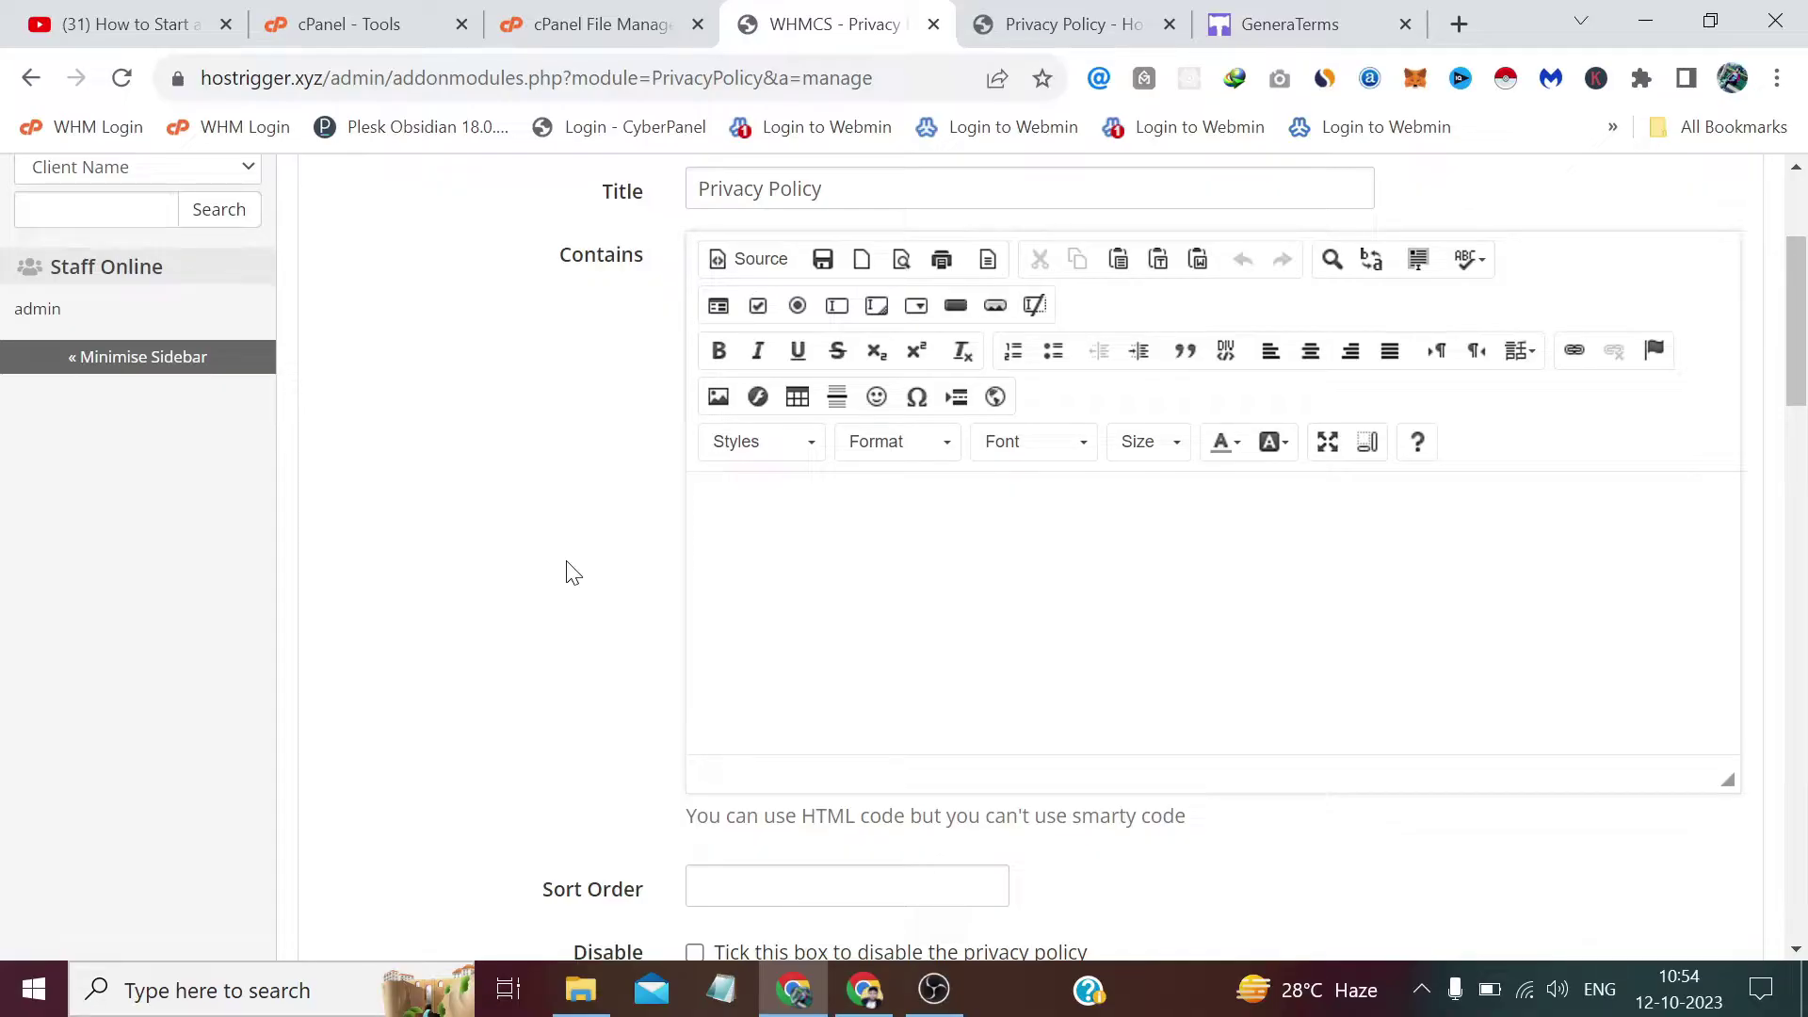
Switch to the GeneraTerms privacy policy generator homepage.
left_click(1290, 23)
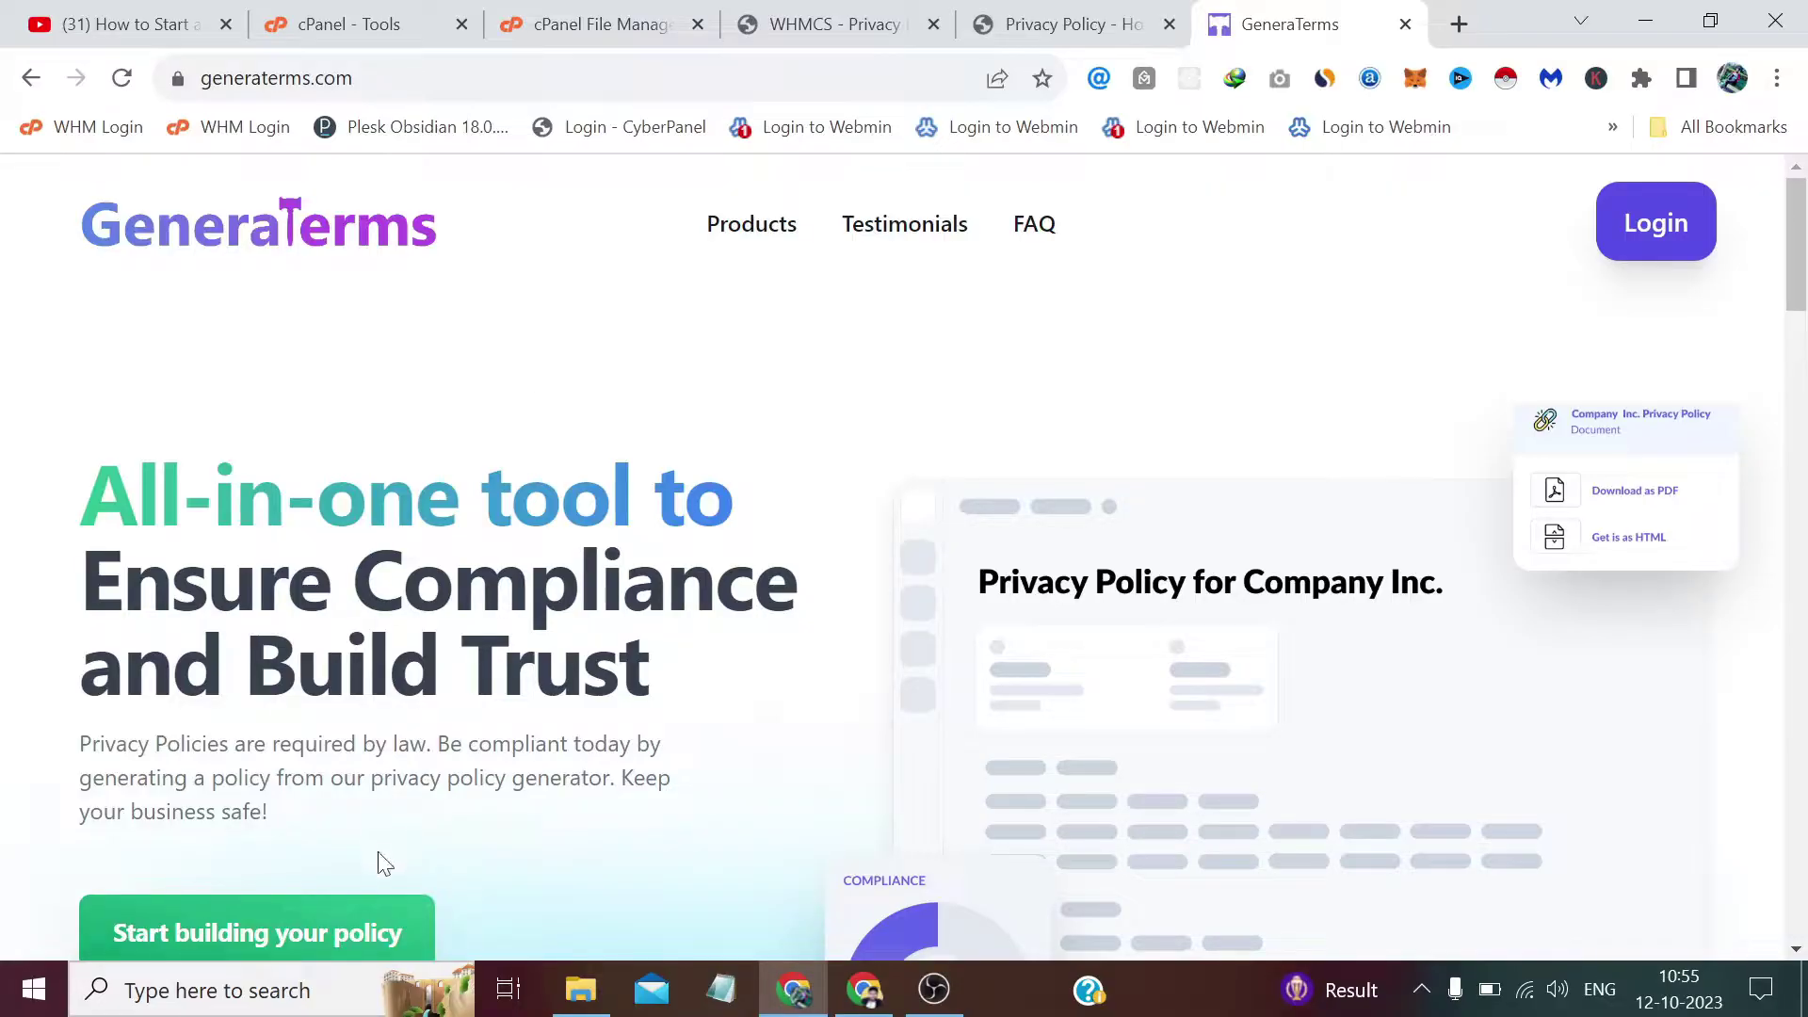
Open the GeneraTerms sign-up form and enter the account holder's name and e-mail address.
left_click(339, 944)
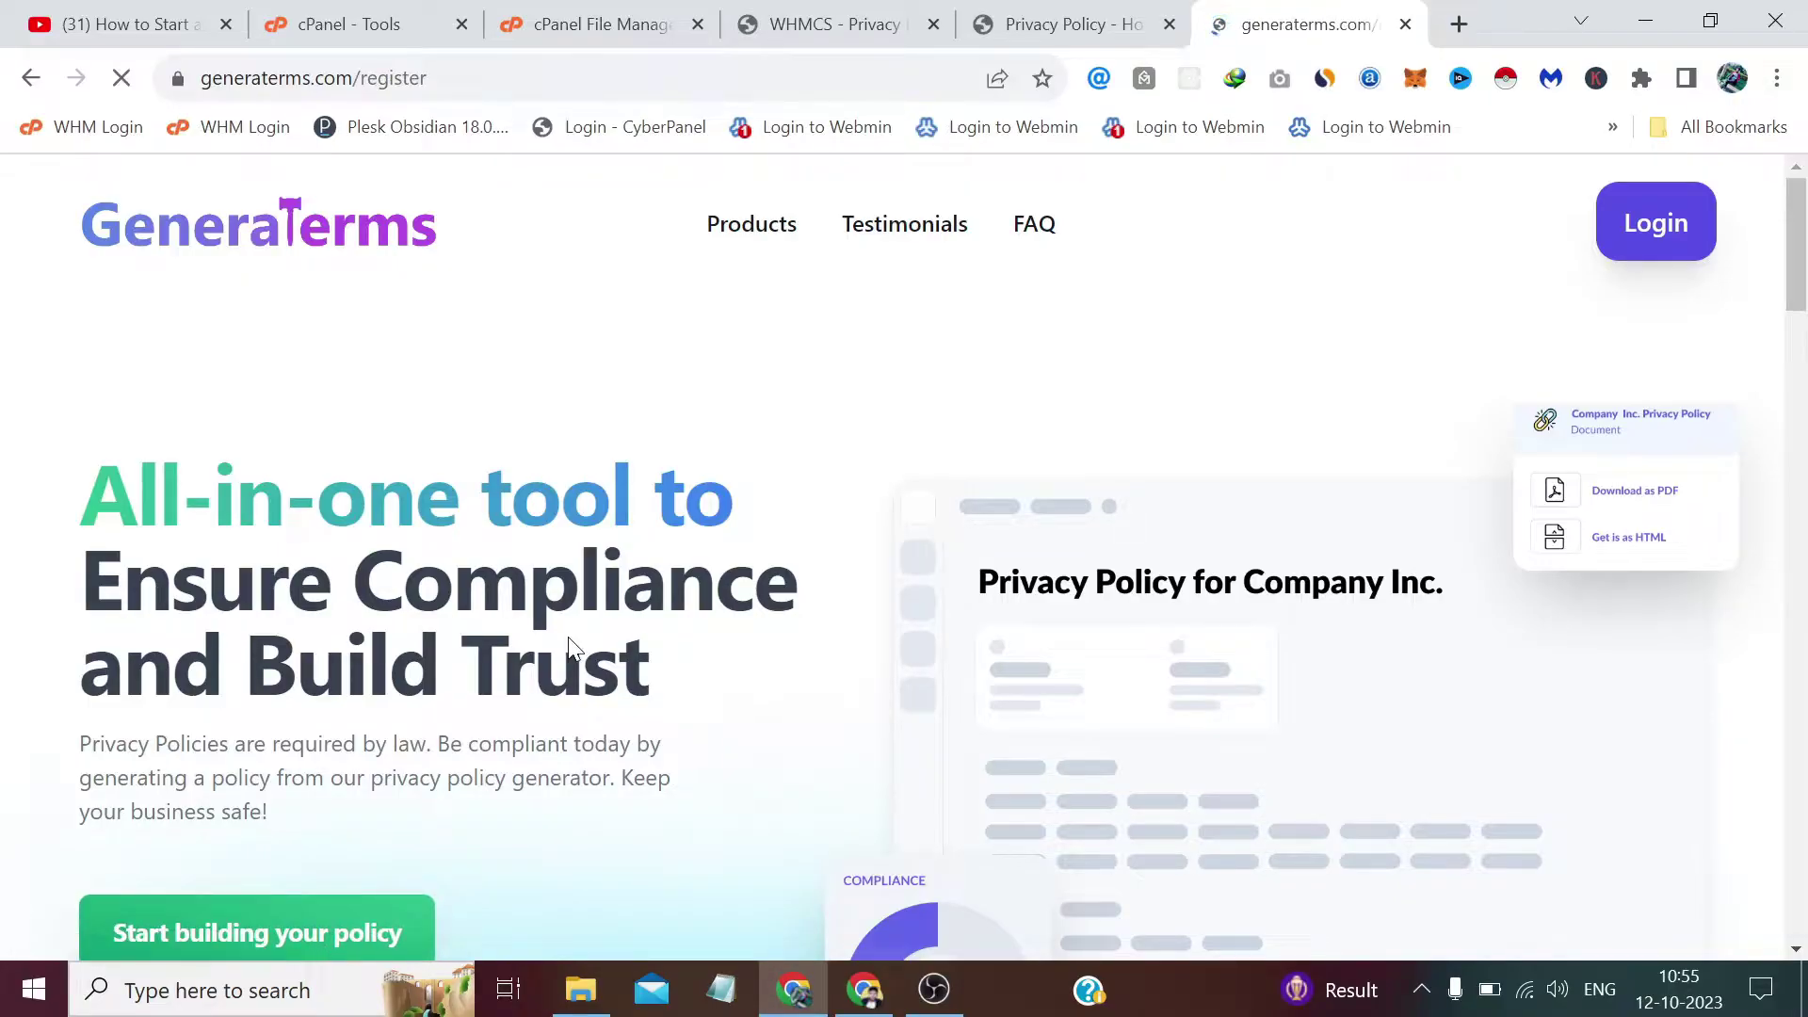
key("Return")
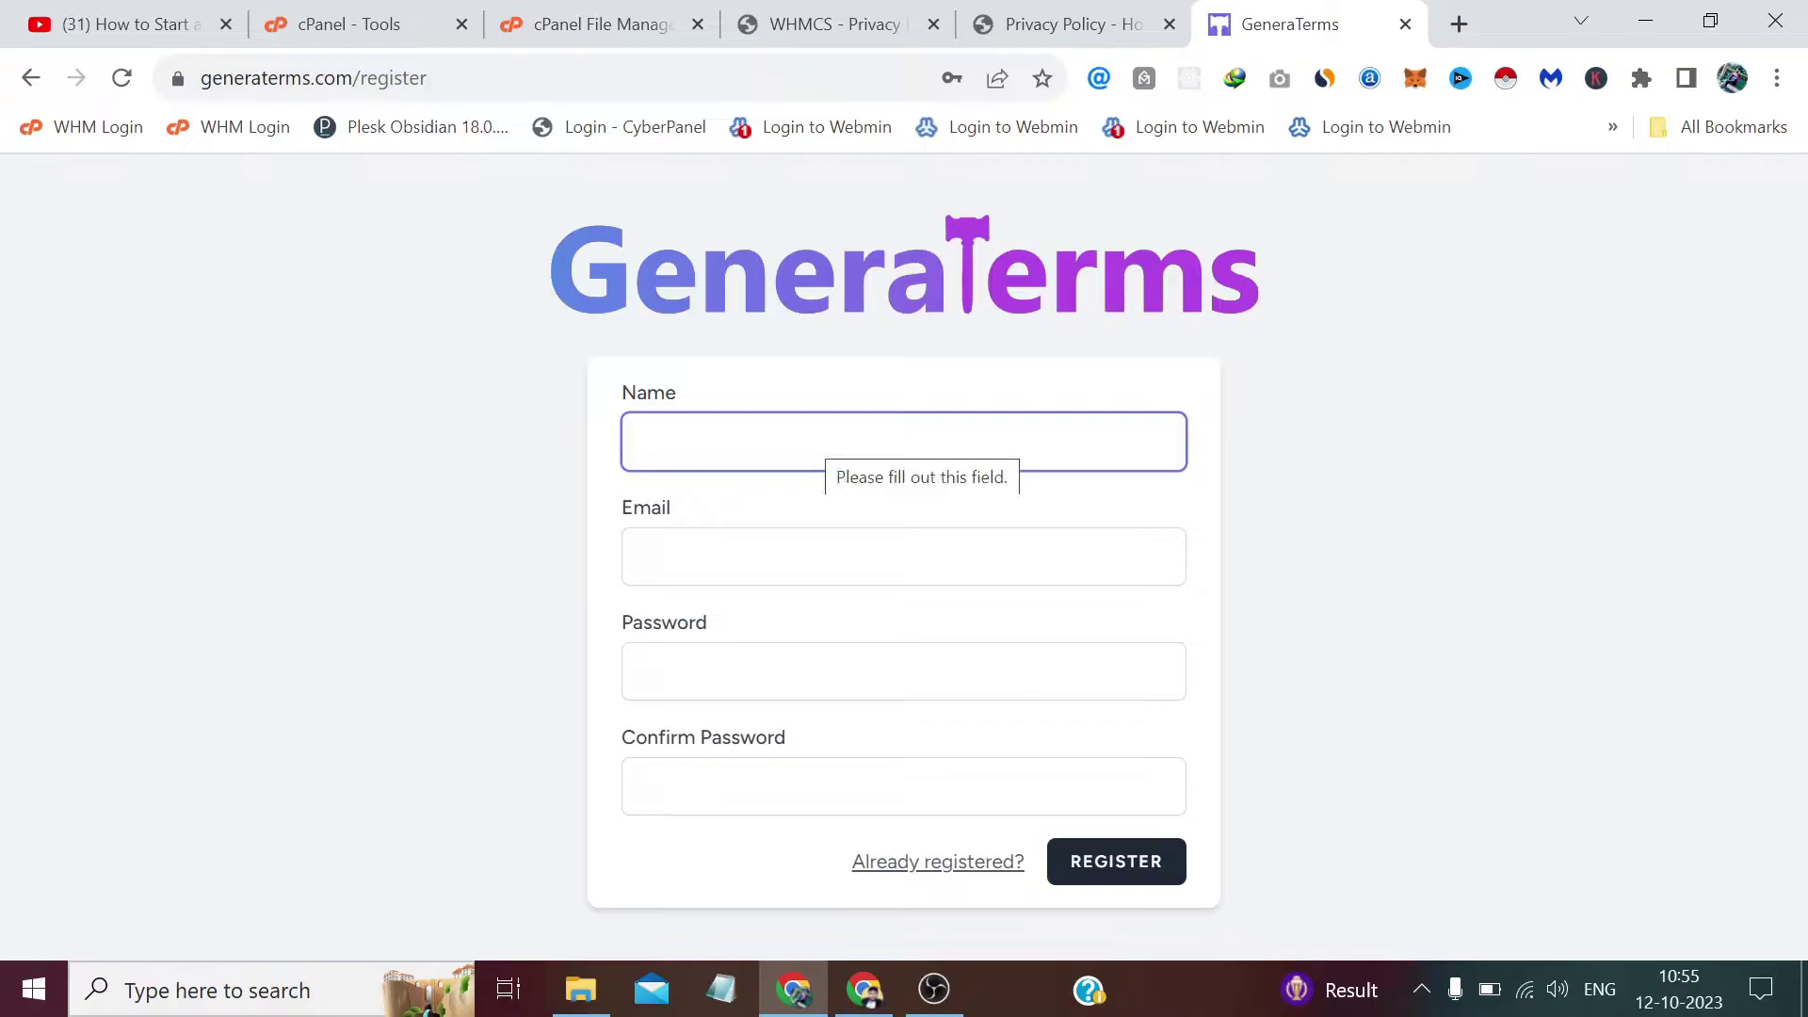
type("Tech")
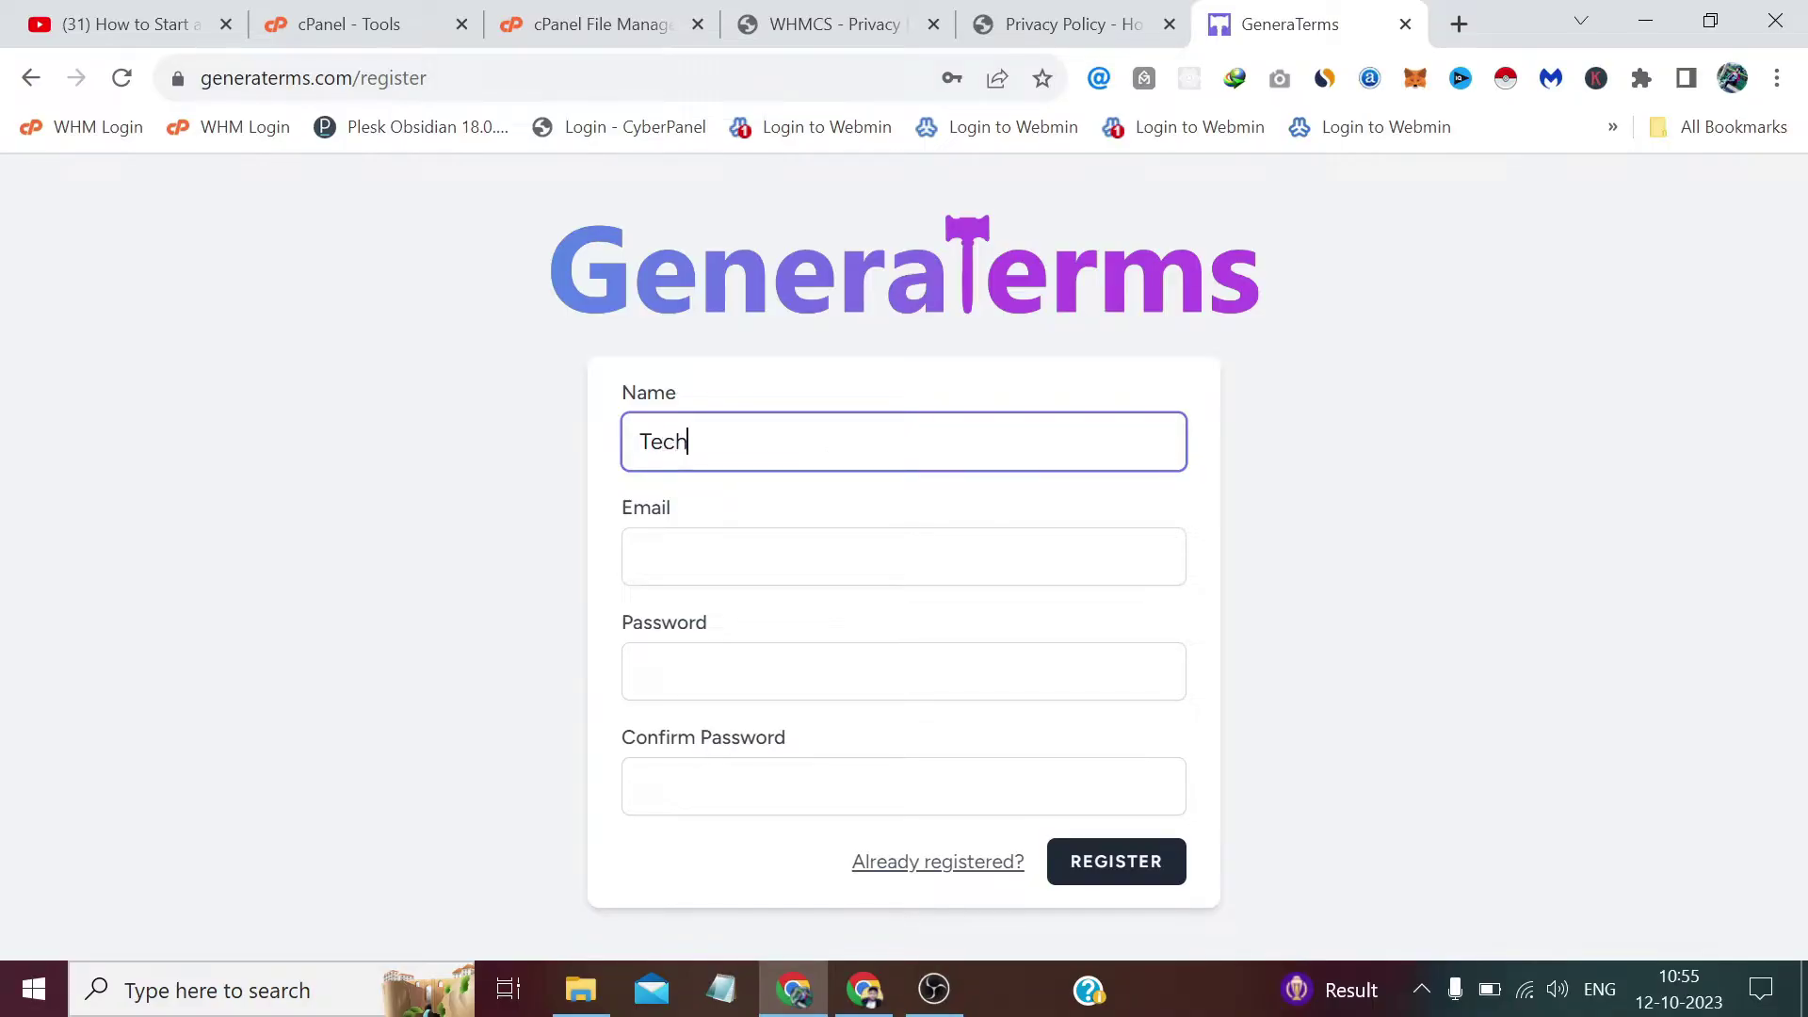
type("nical Sahil")
left_click(640, 556)
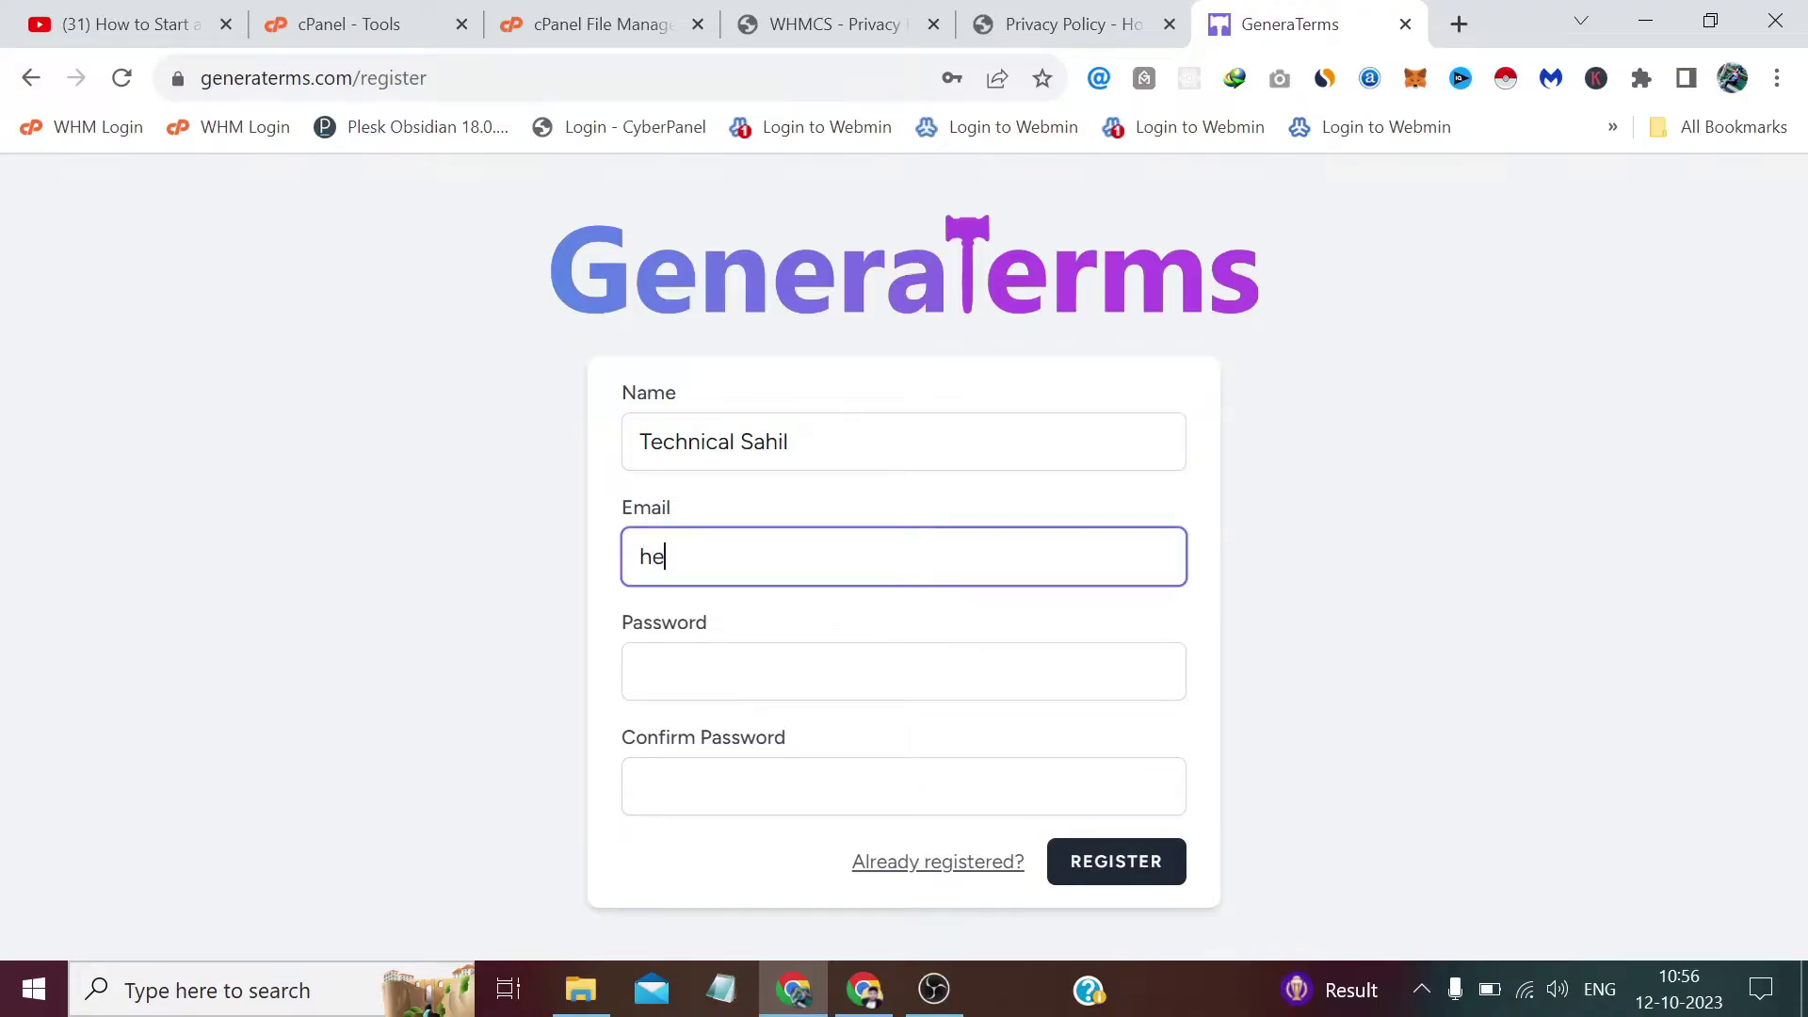
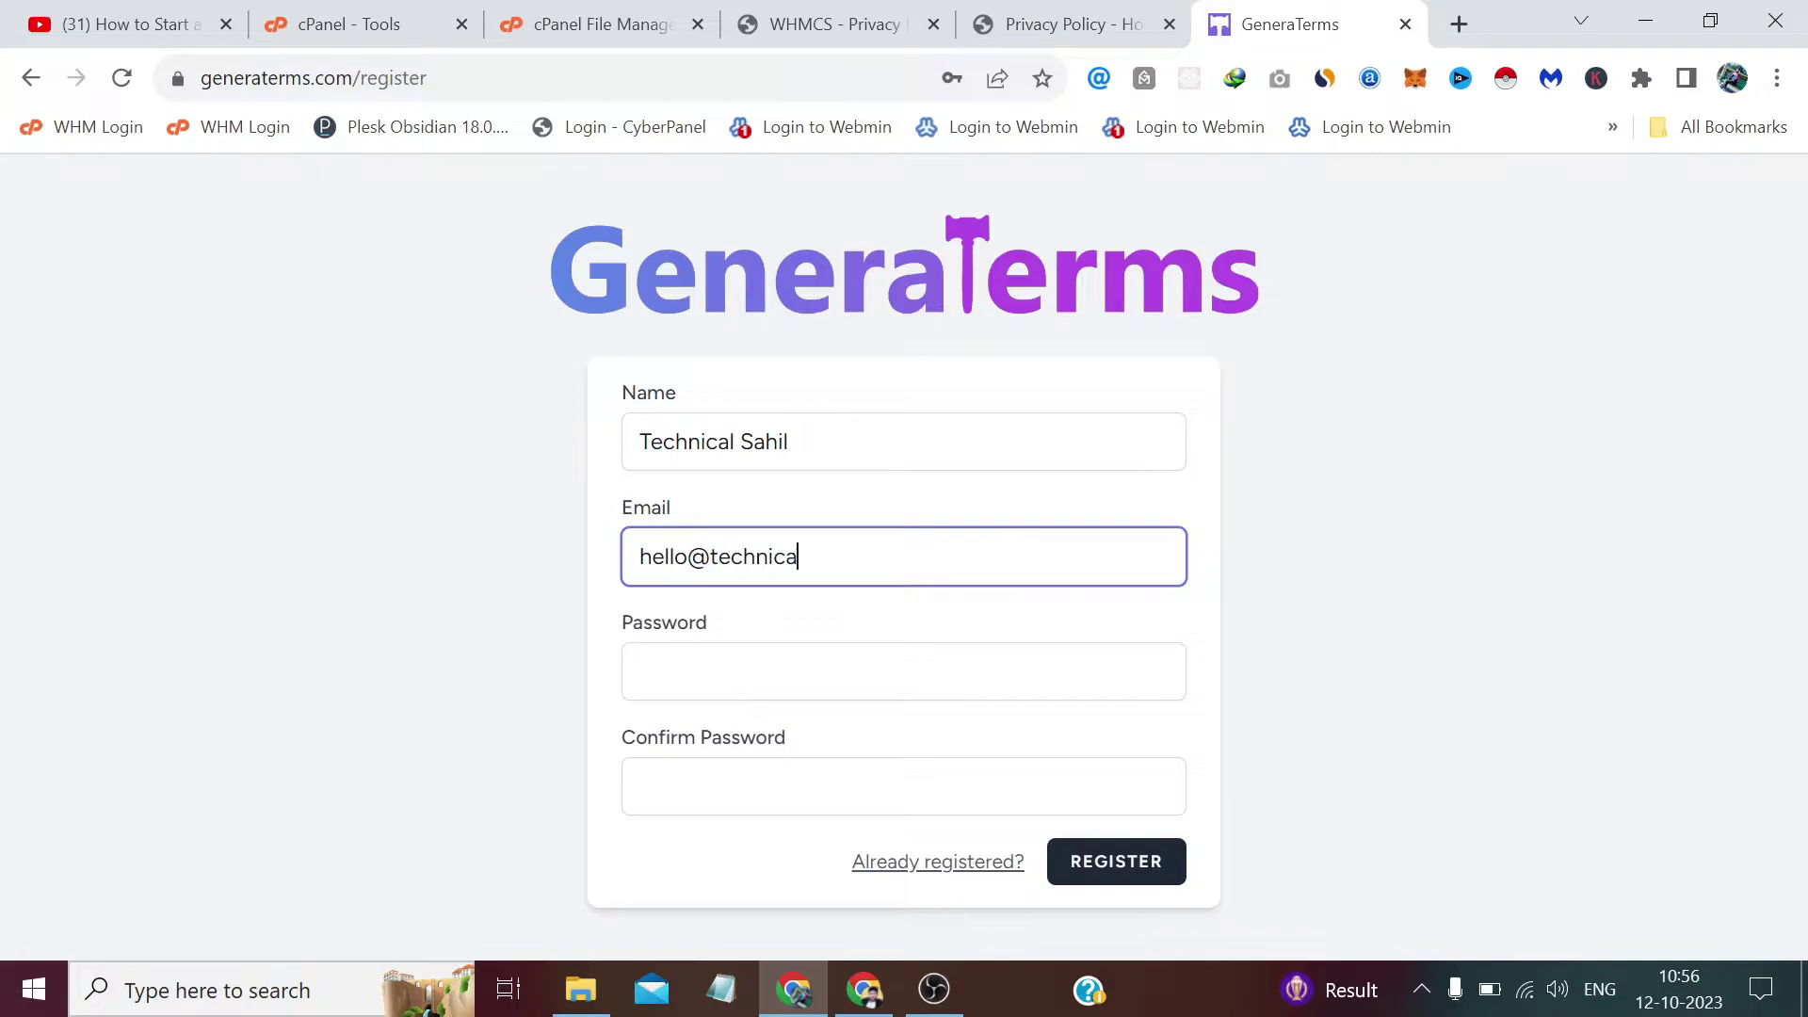
Enter the account password and fill it into the password confirmation field.
key("Tab")
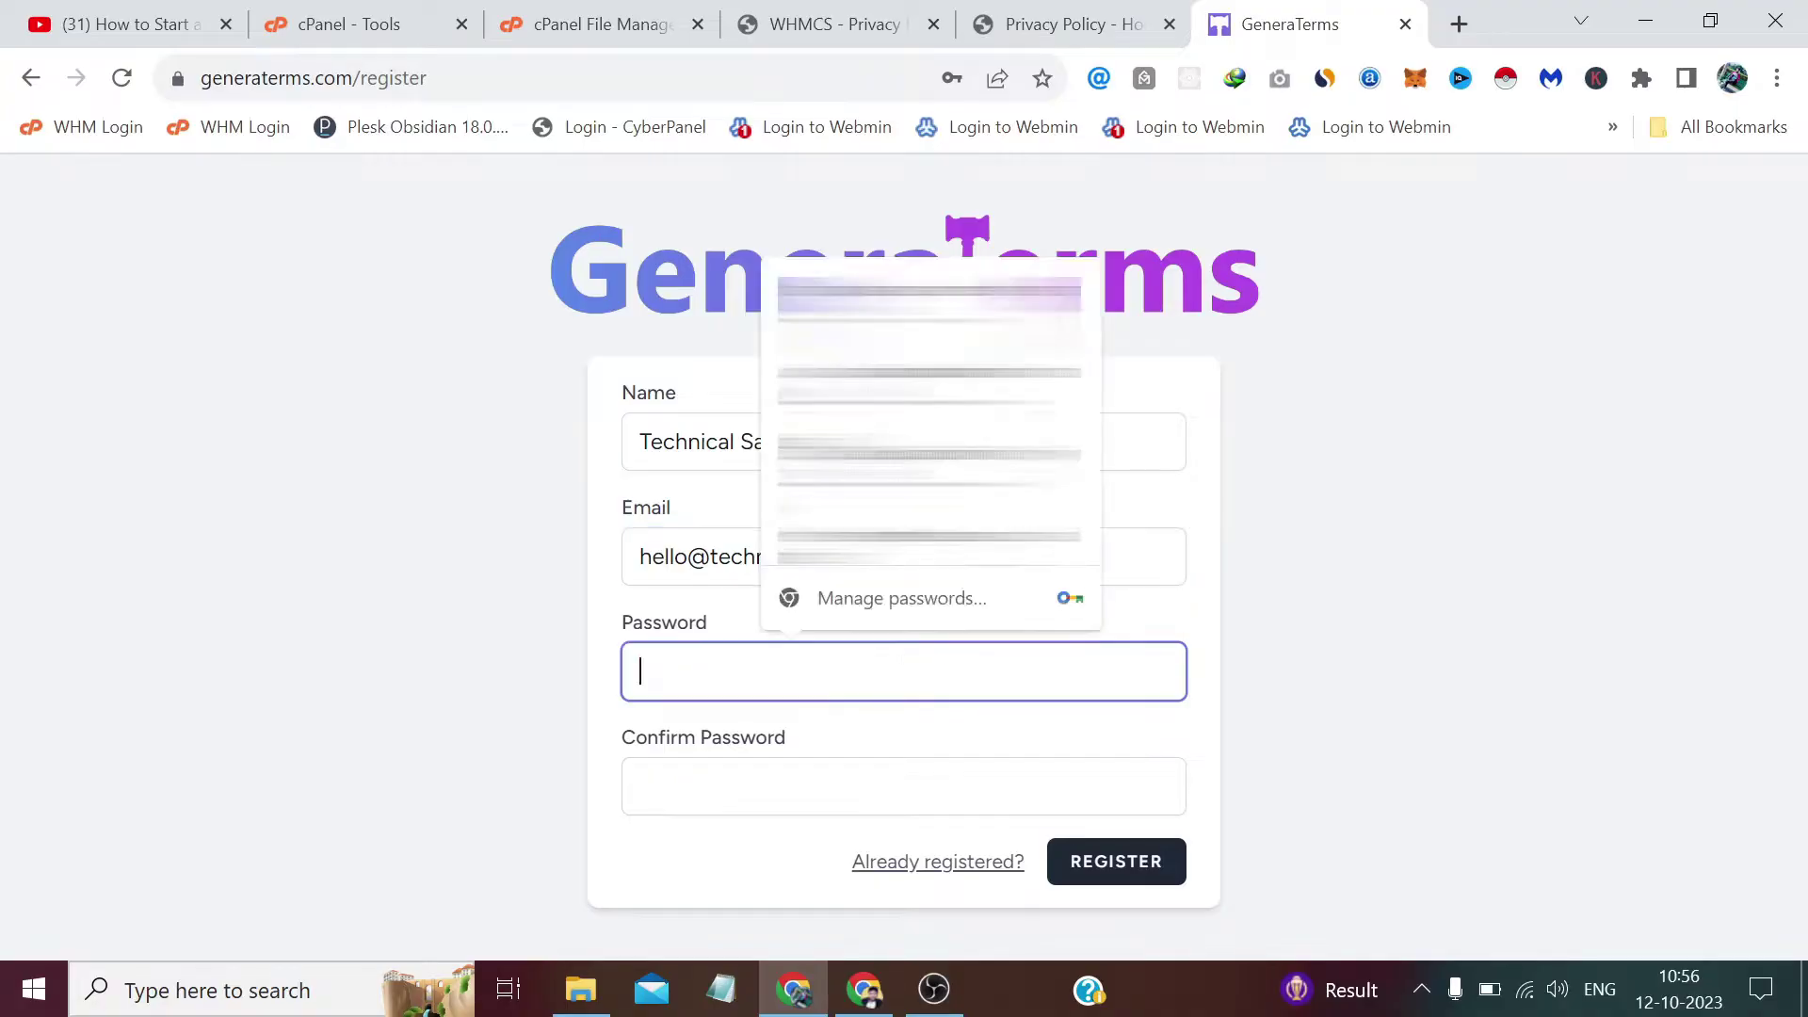
type("•••••••••")
key("ctrl+a")
key("Tab")
key("ctrl+v")
key("ctrl+a")
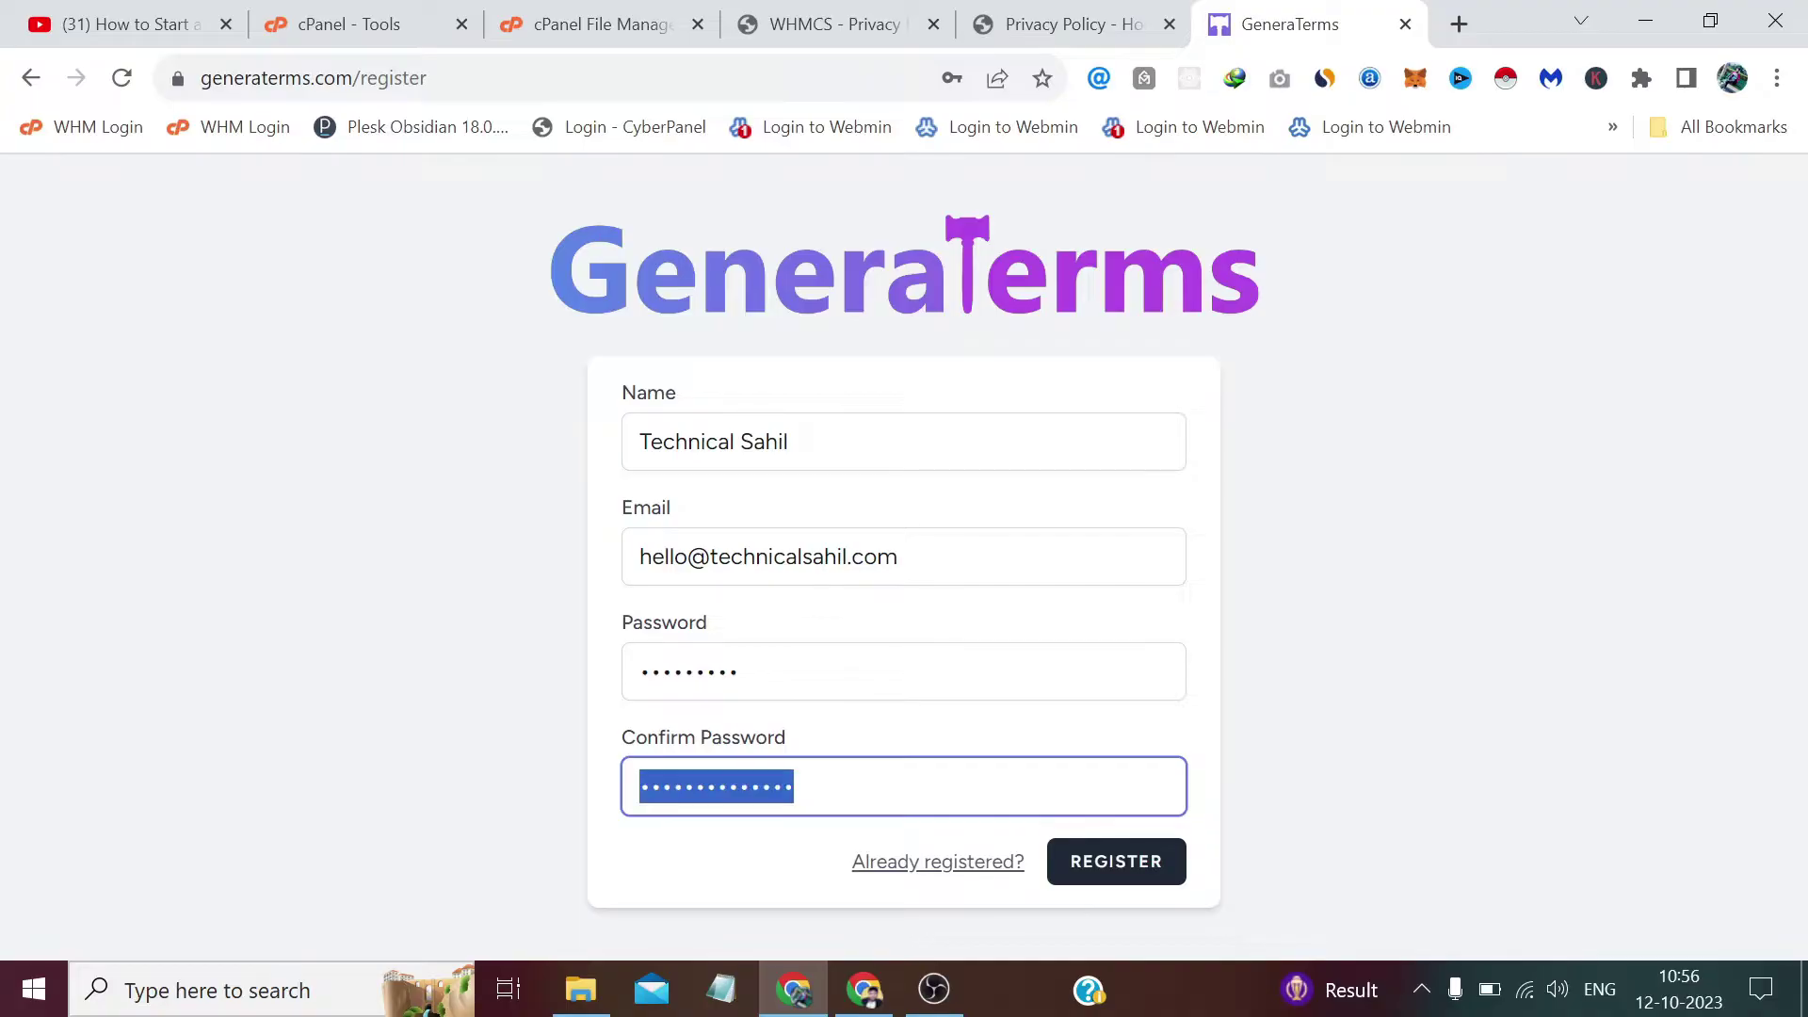
type("•••••")
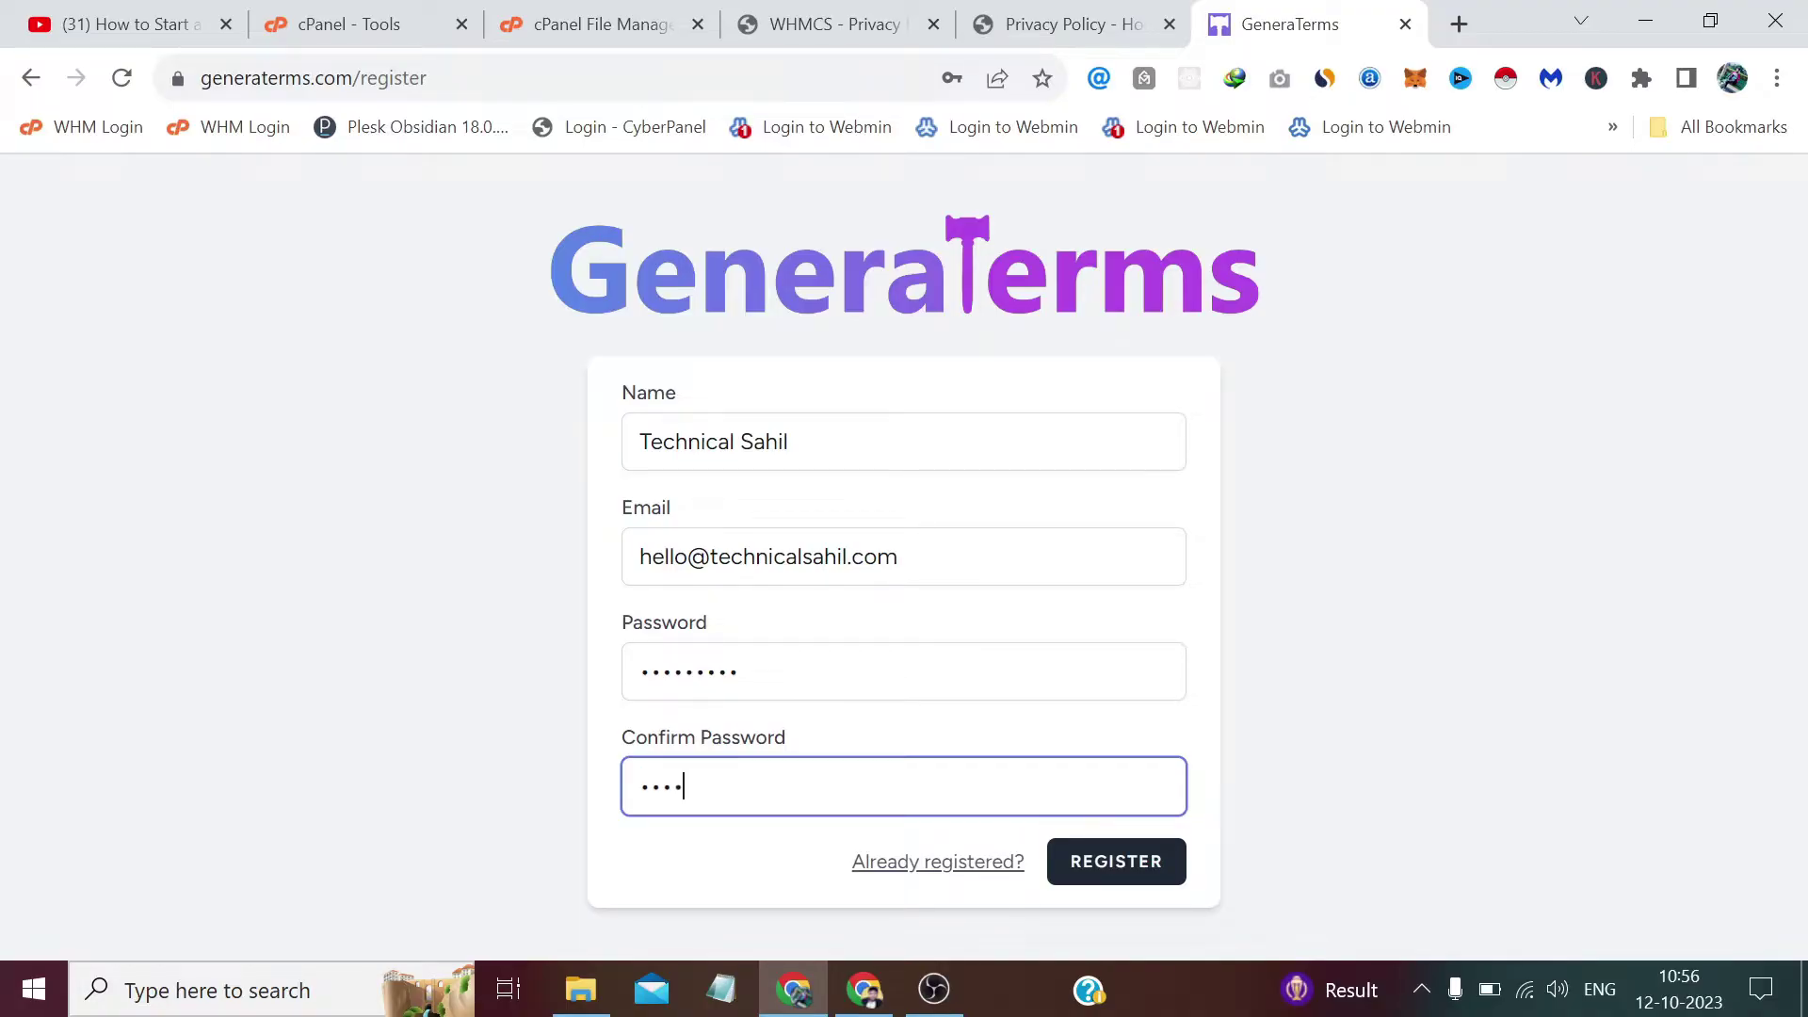
type("••••")
Register the GeneraTerms account after re-entering the mismatched password, then begin a new document.
left_click(1098, 868)
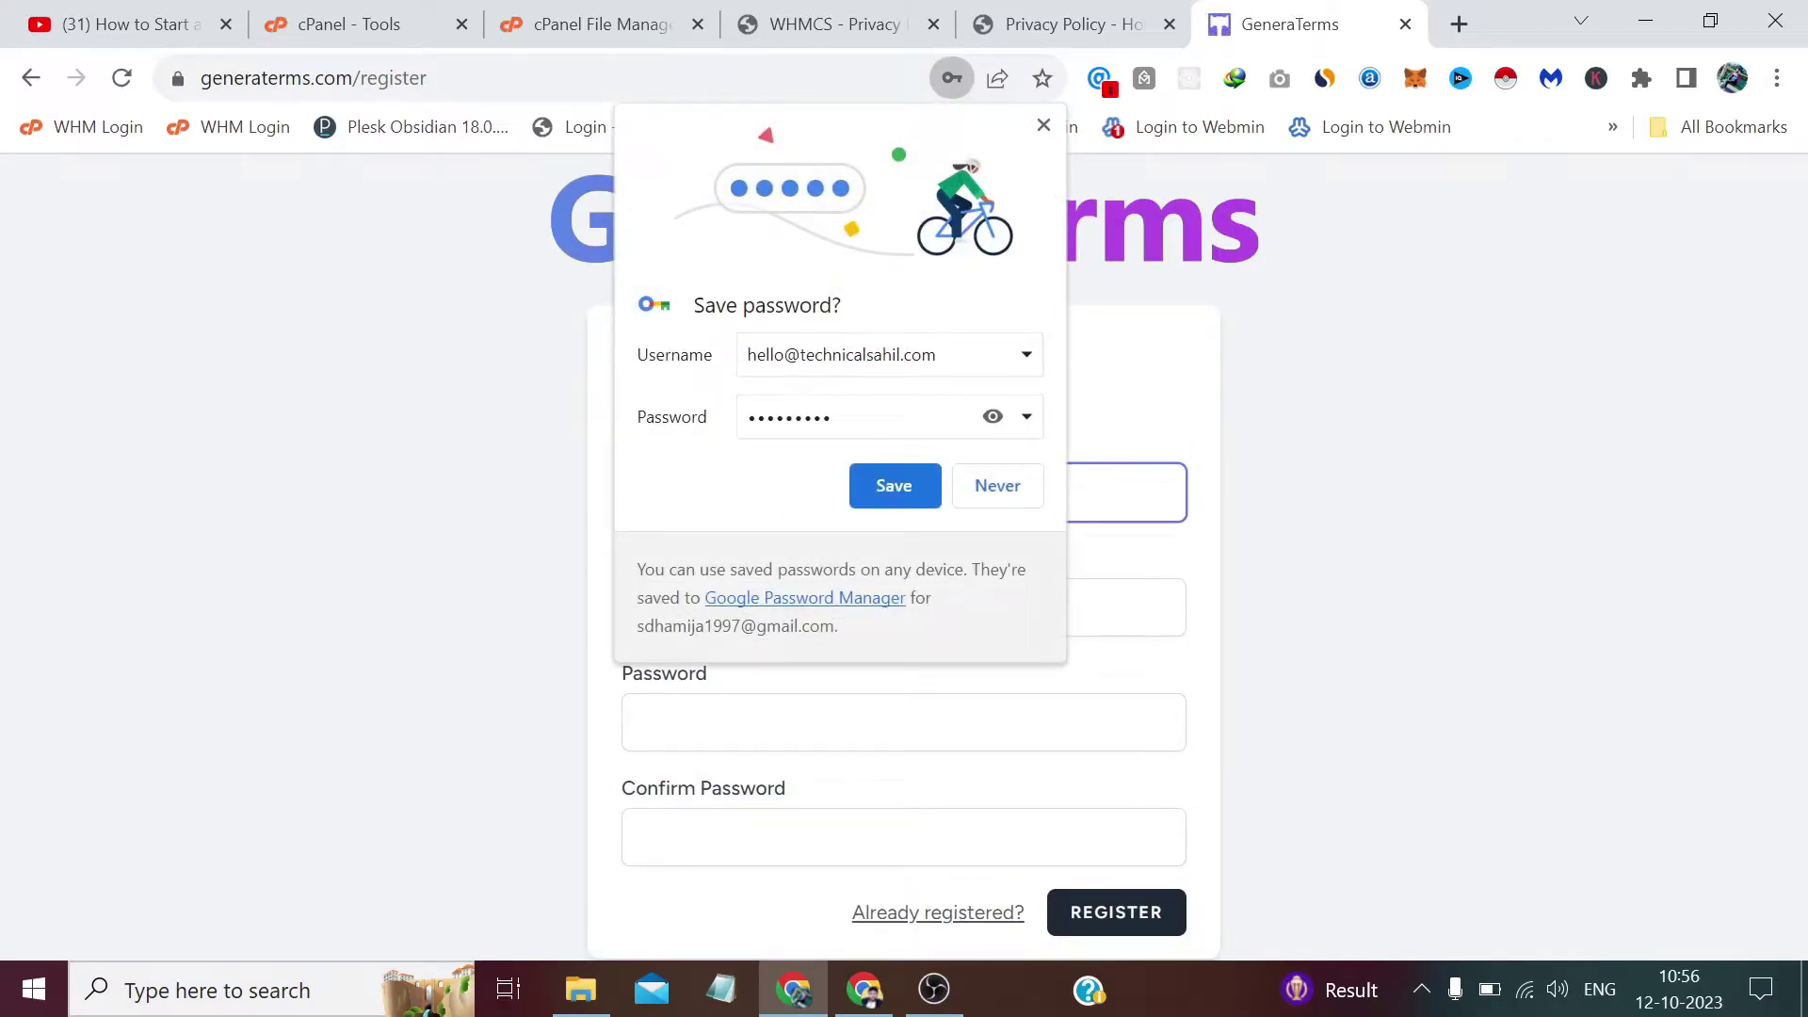
left_click(1042, 127)
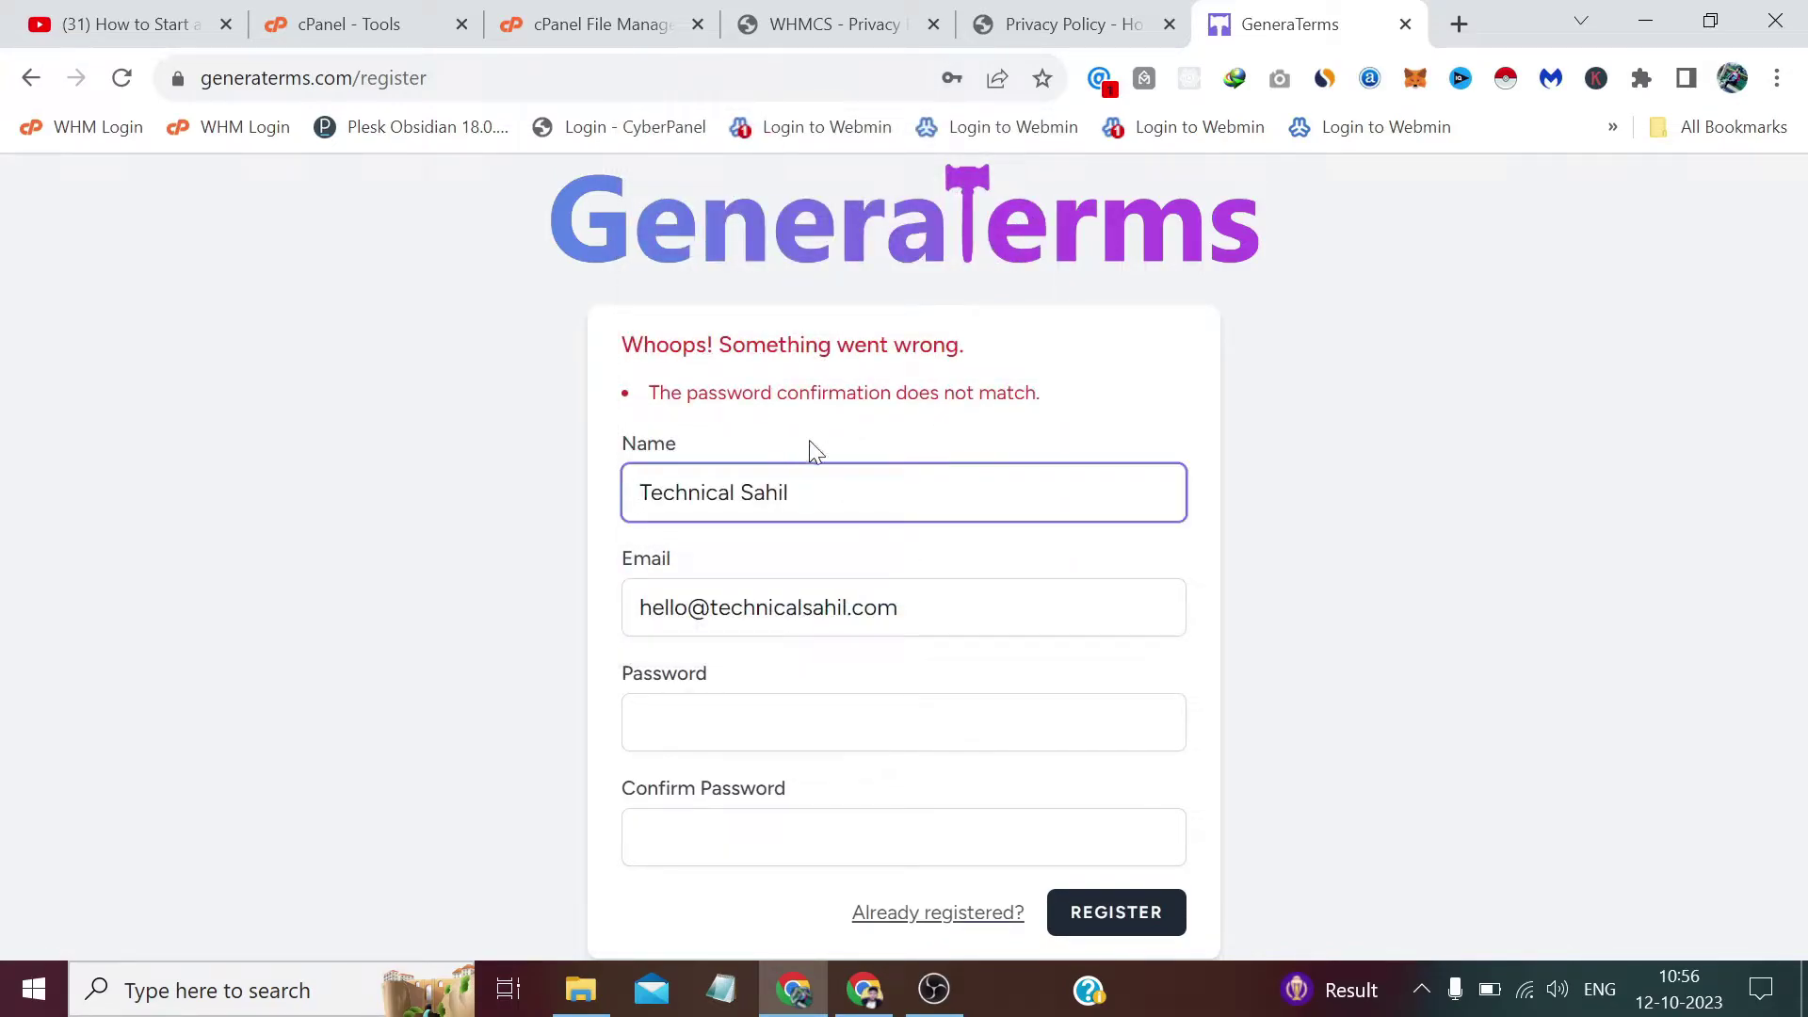
left_click(802, 721)
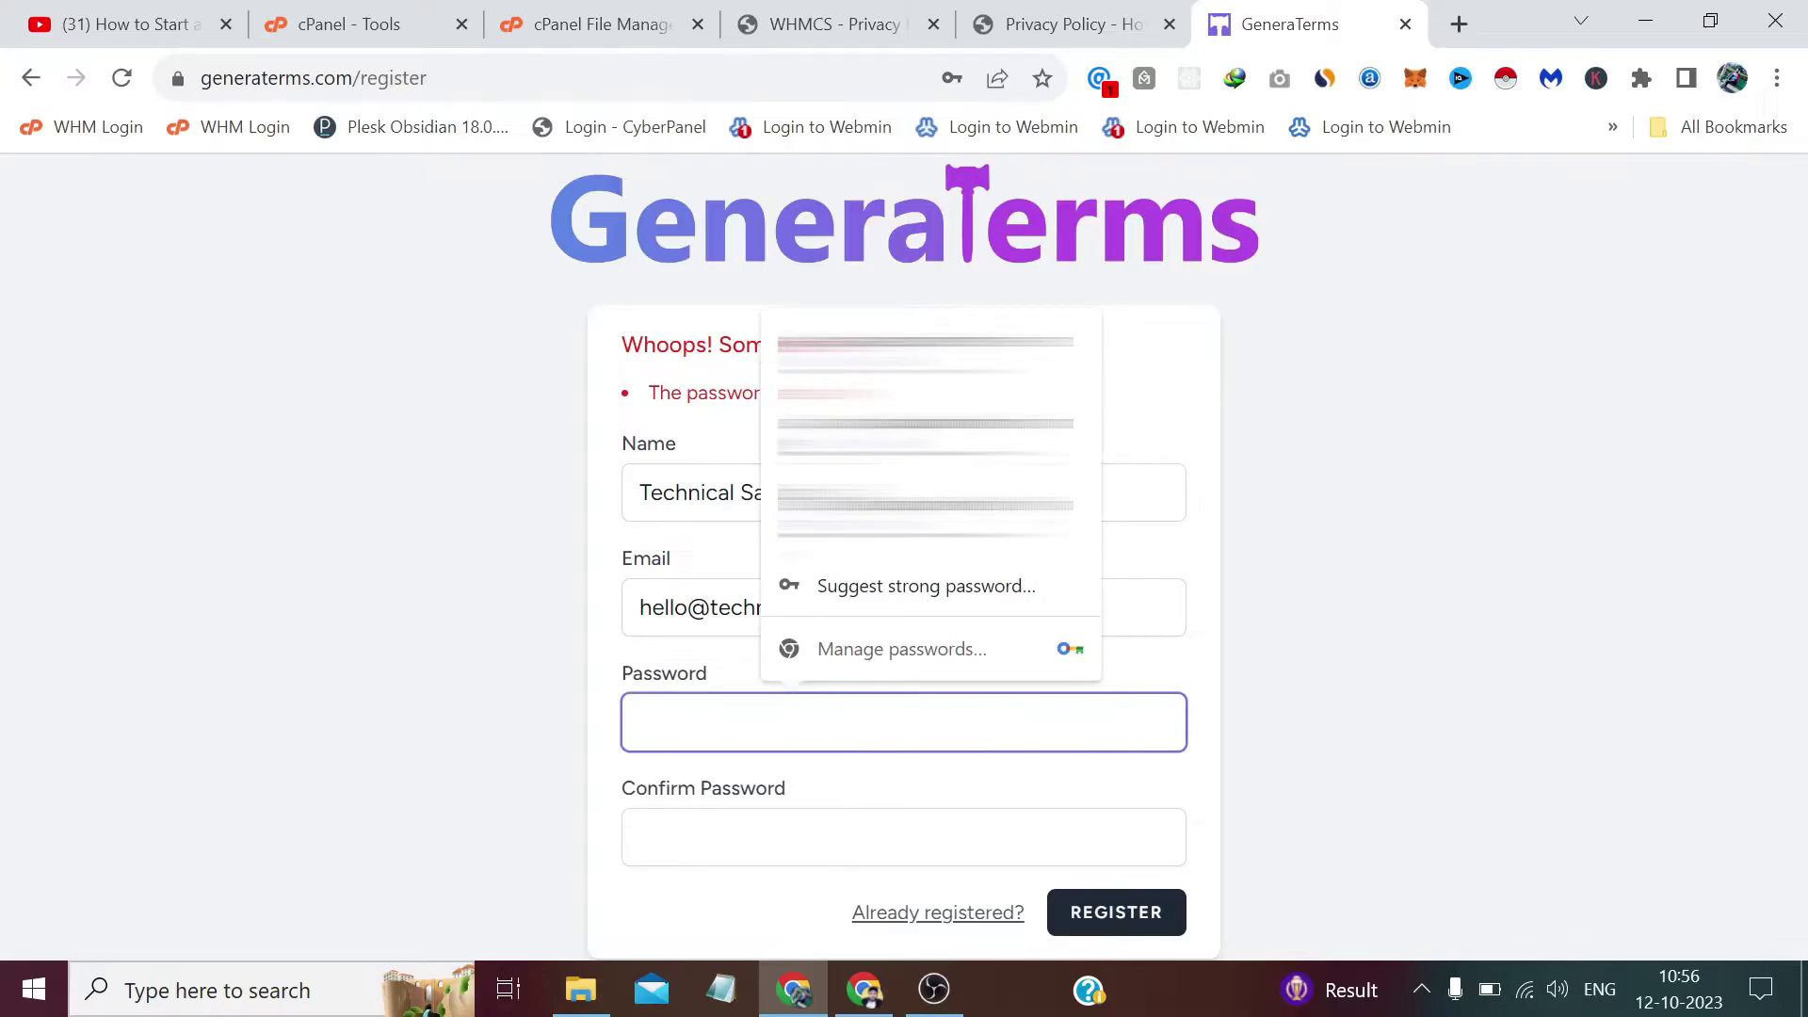
type("•••••••••")
key("Tab")
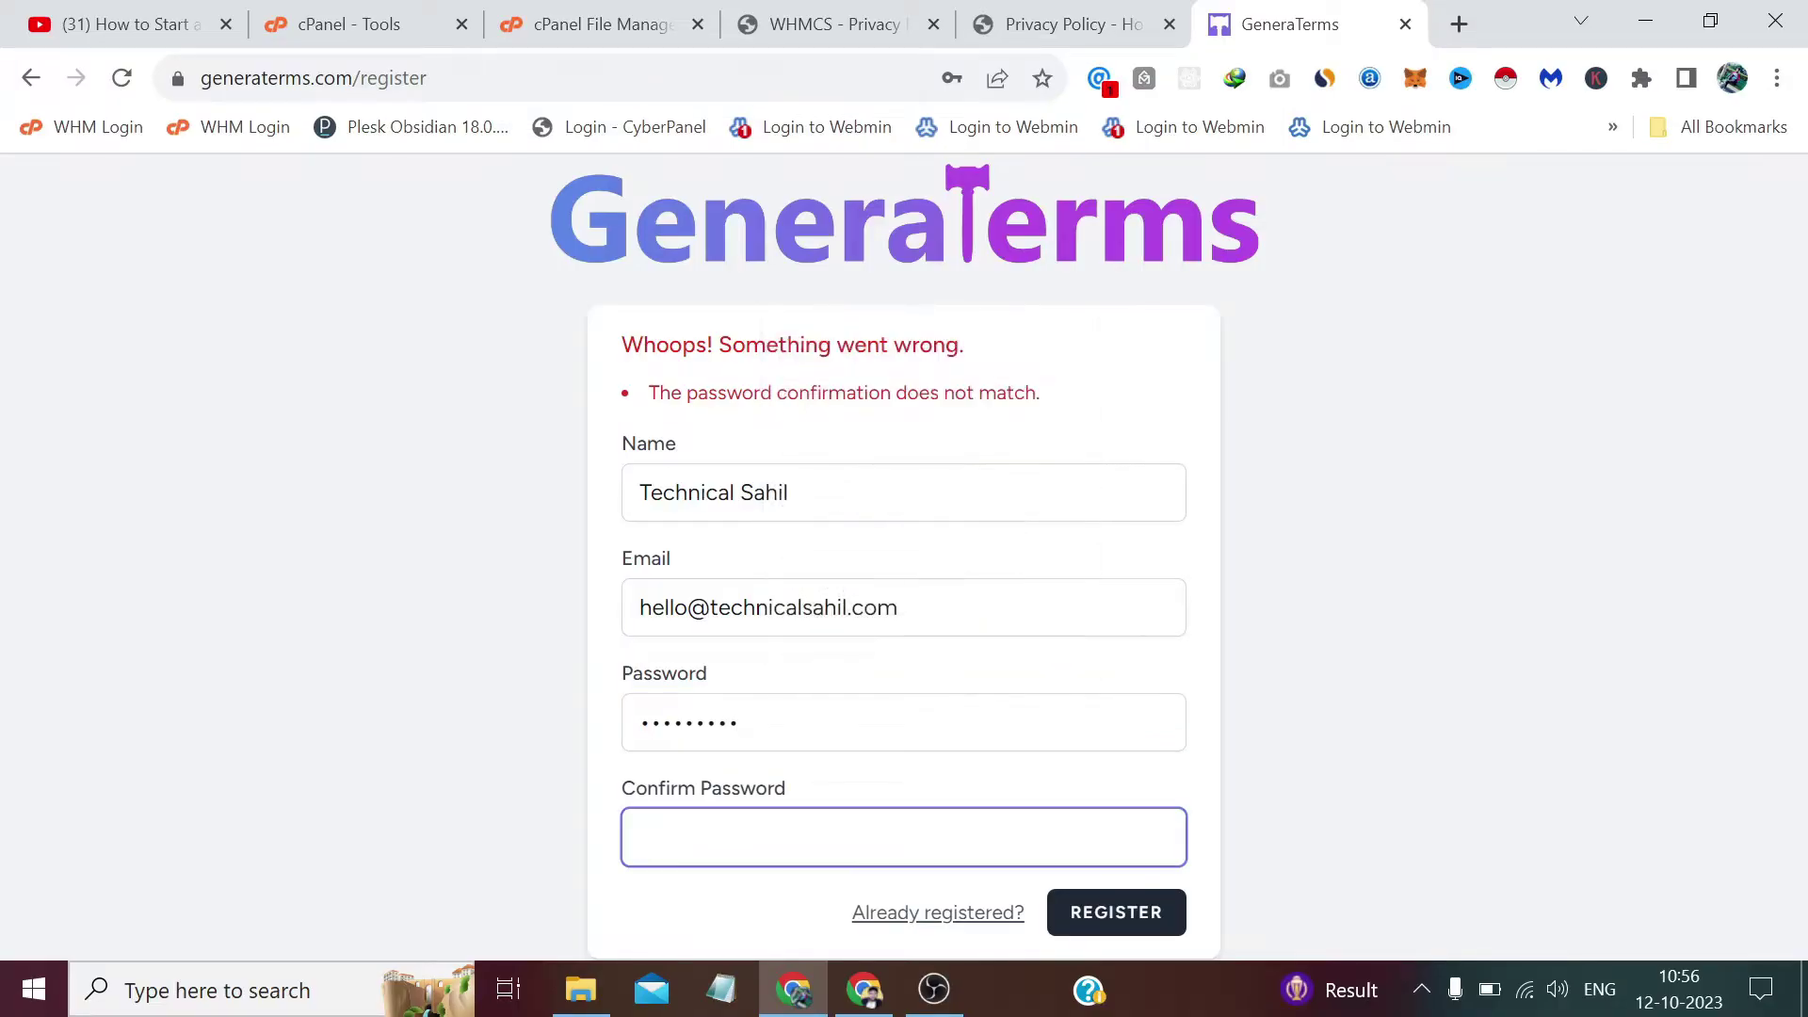
type("•••••••••")
left_click(1117, 931)
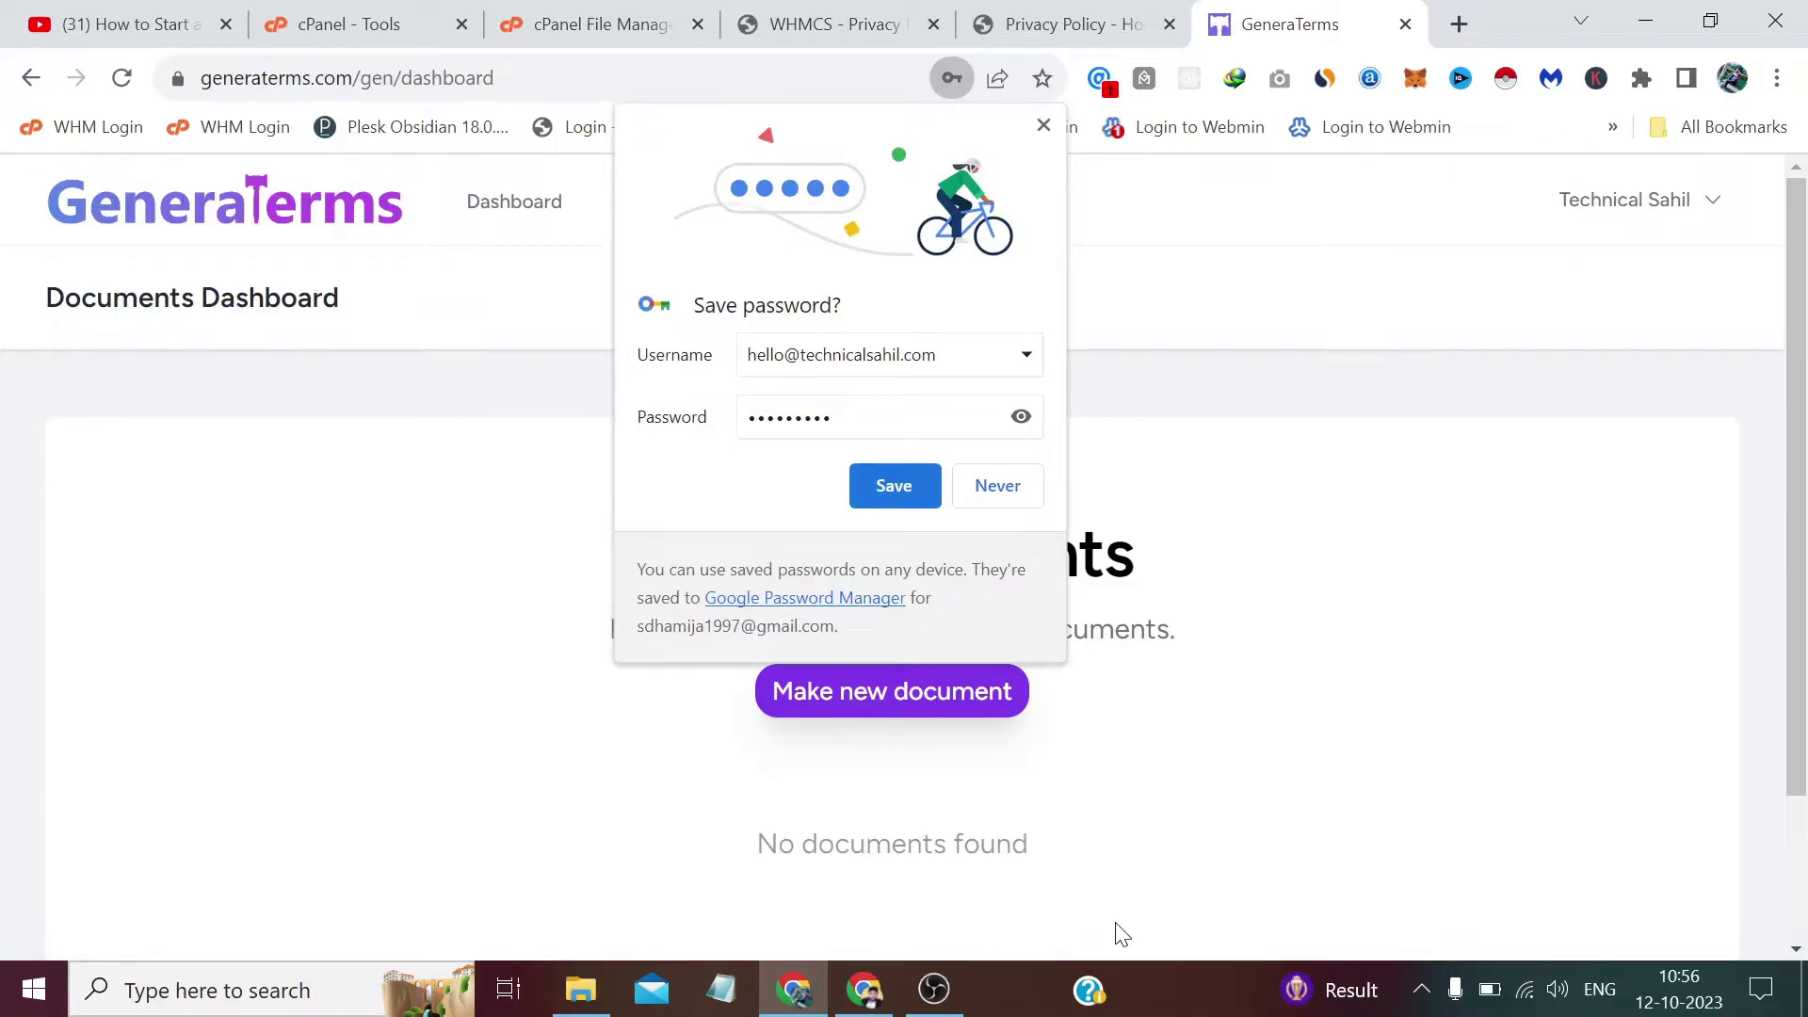
left_click(932, 485)
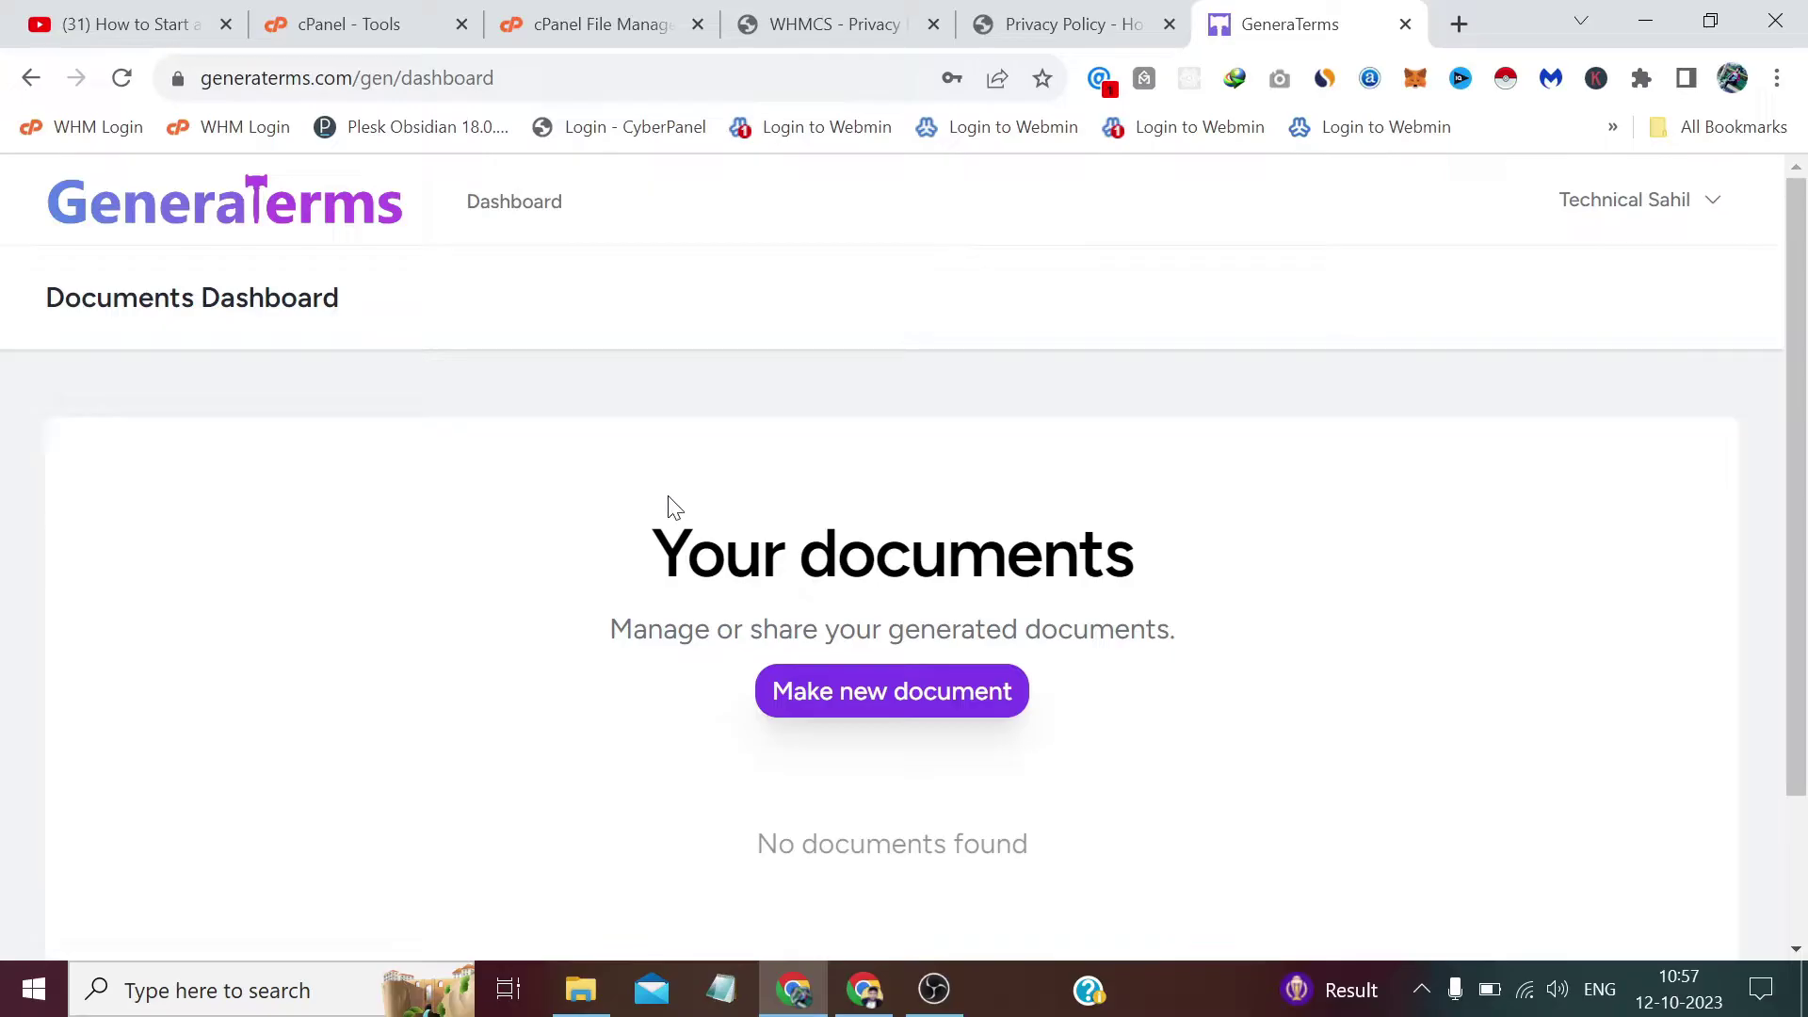
left_click(897, 693)
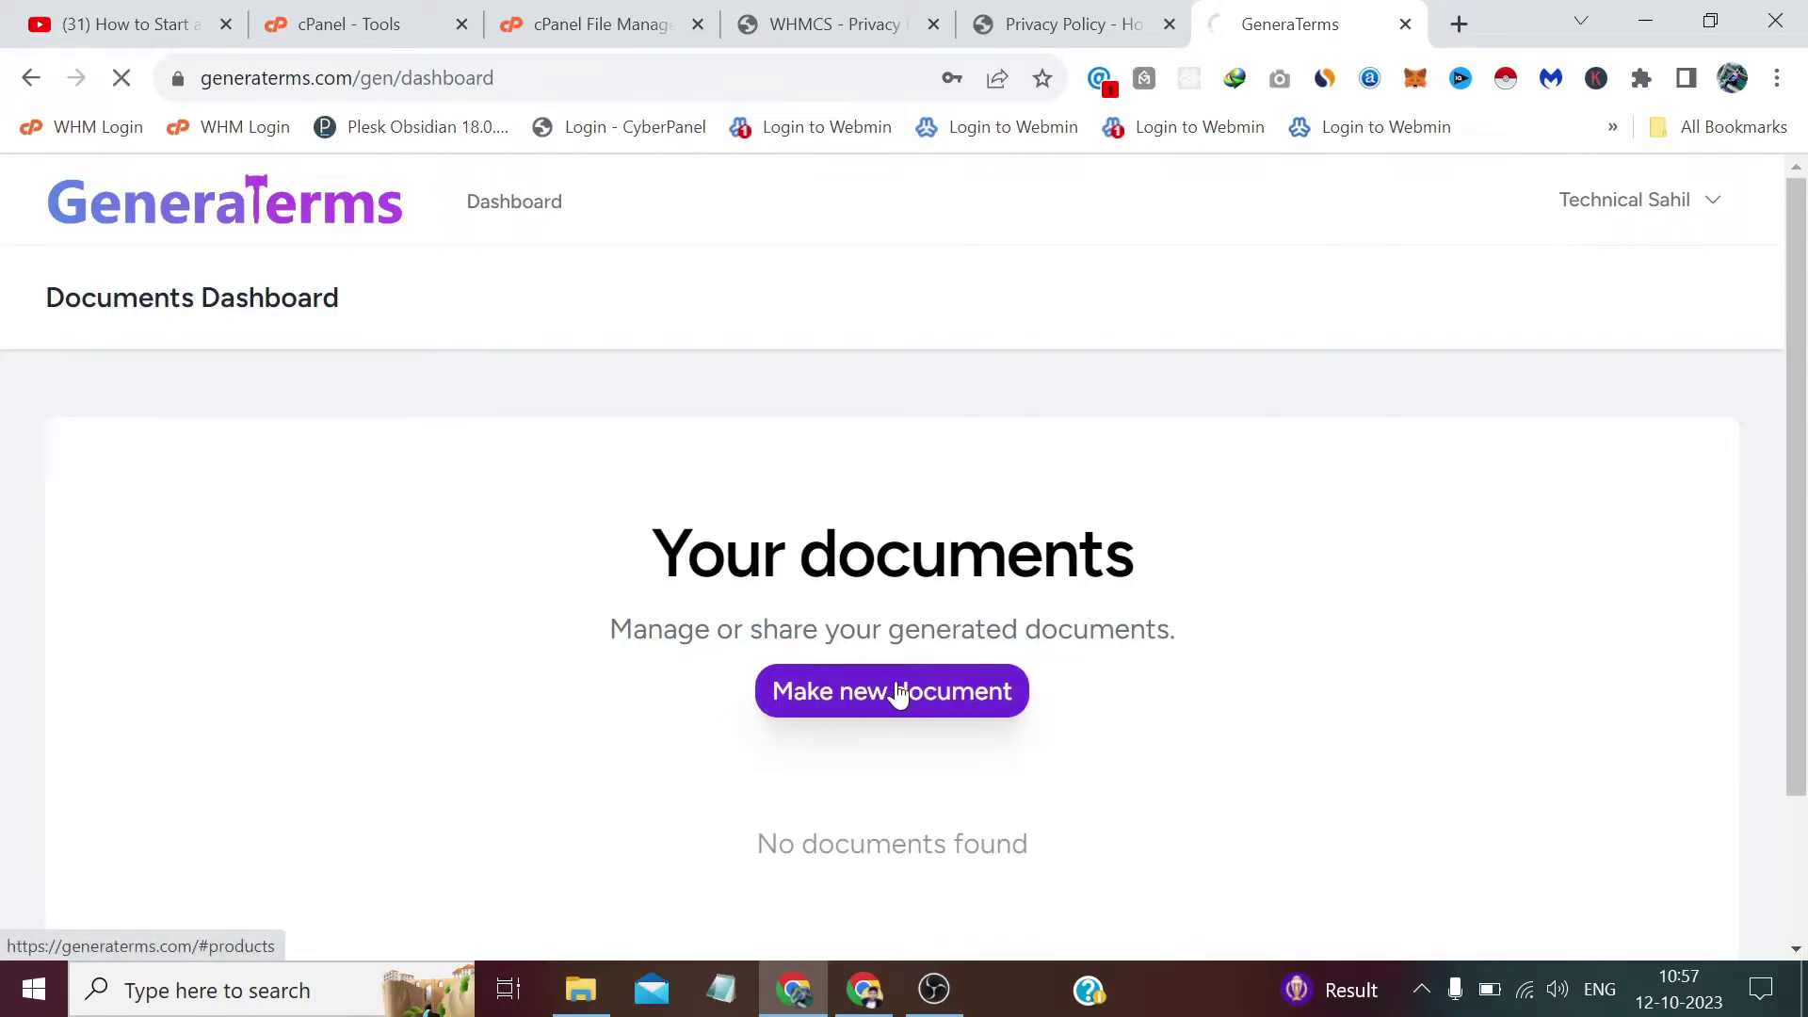
Create a new Privacy Policy document of the Website type.
scroll(795, 613, "down", 4)
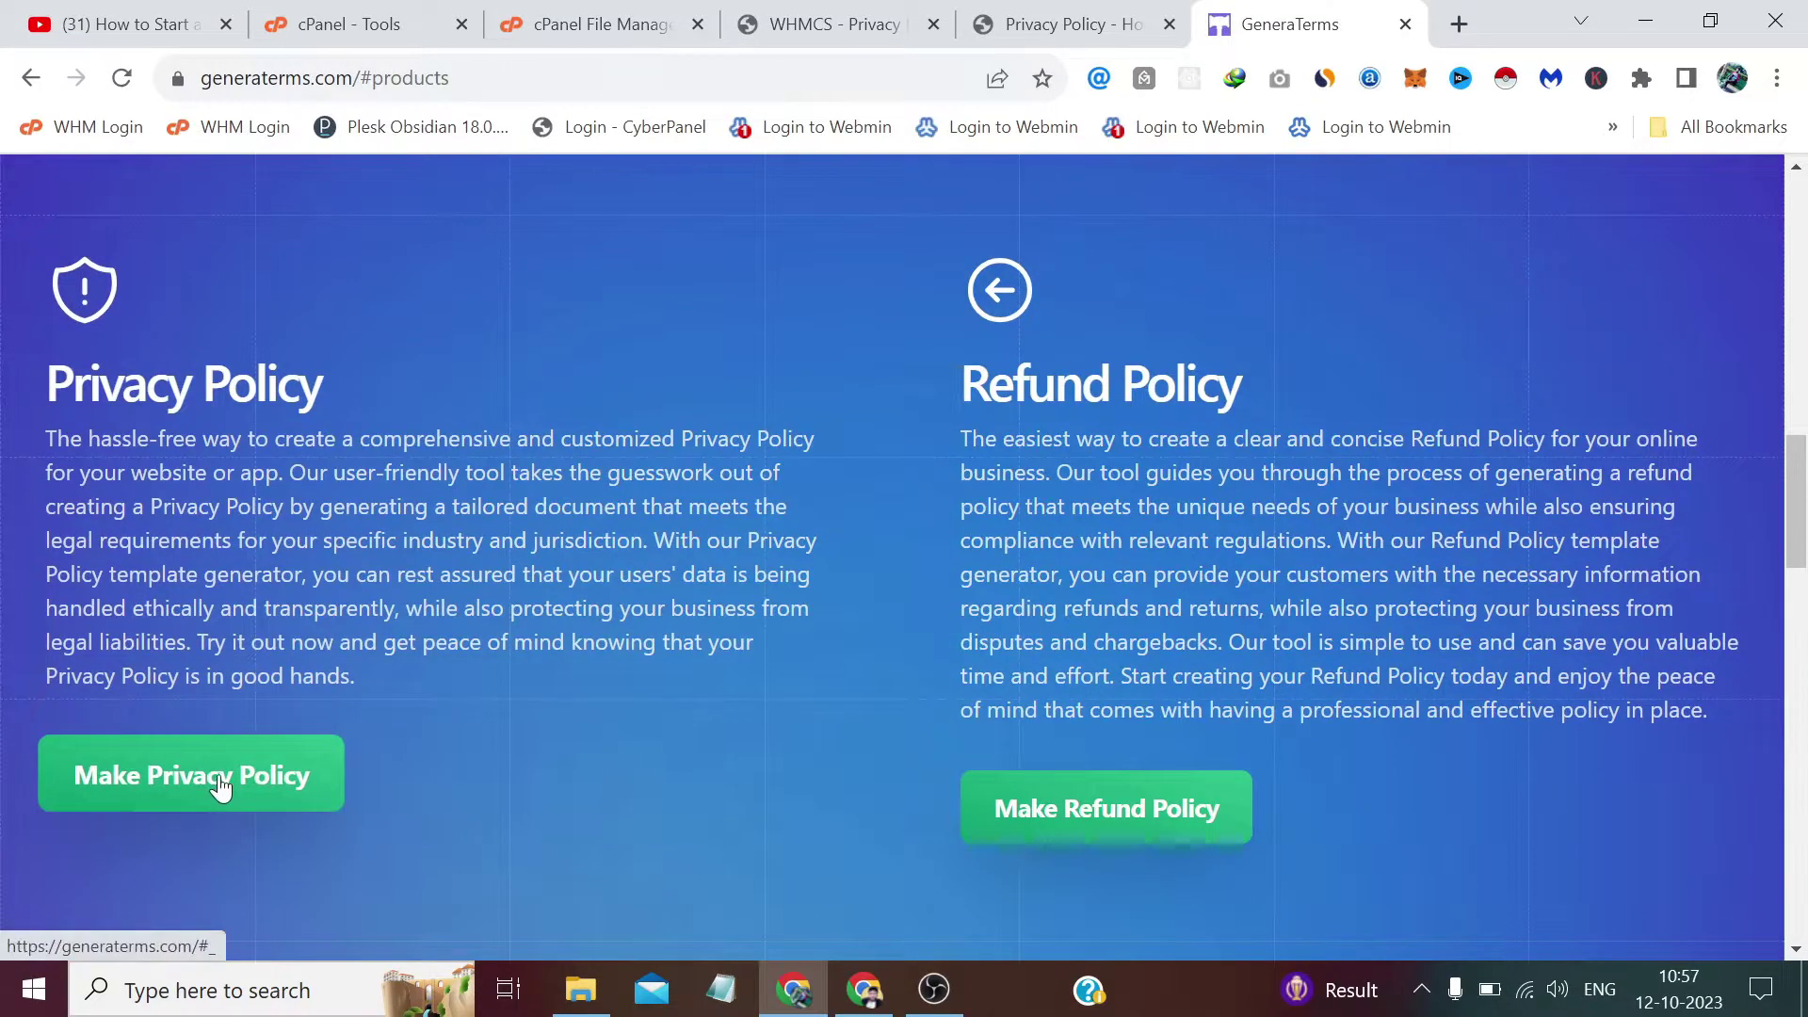
left_click(221, 777)
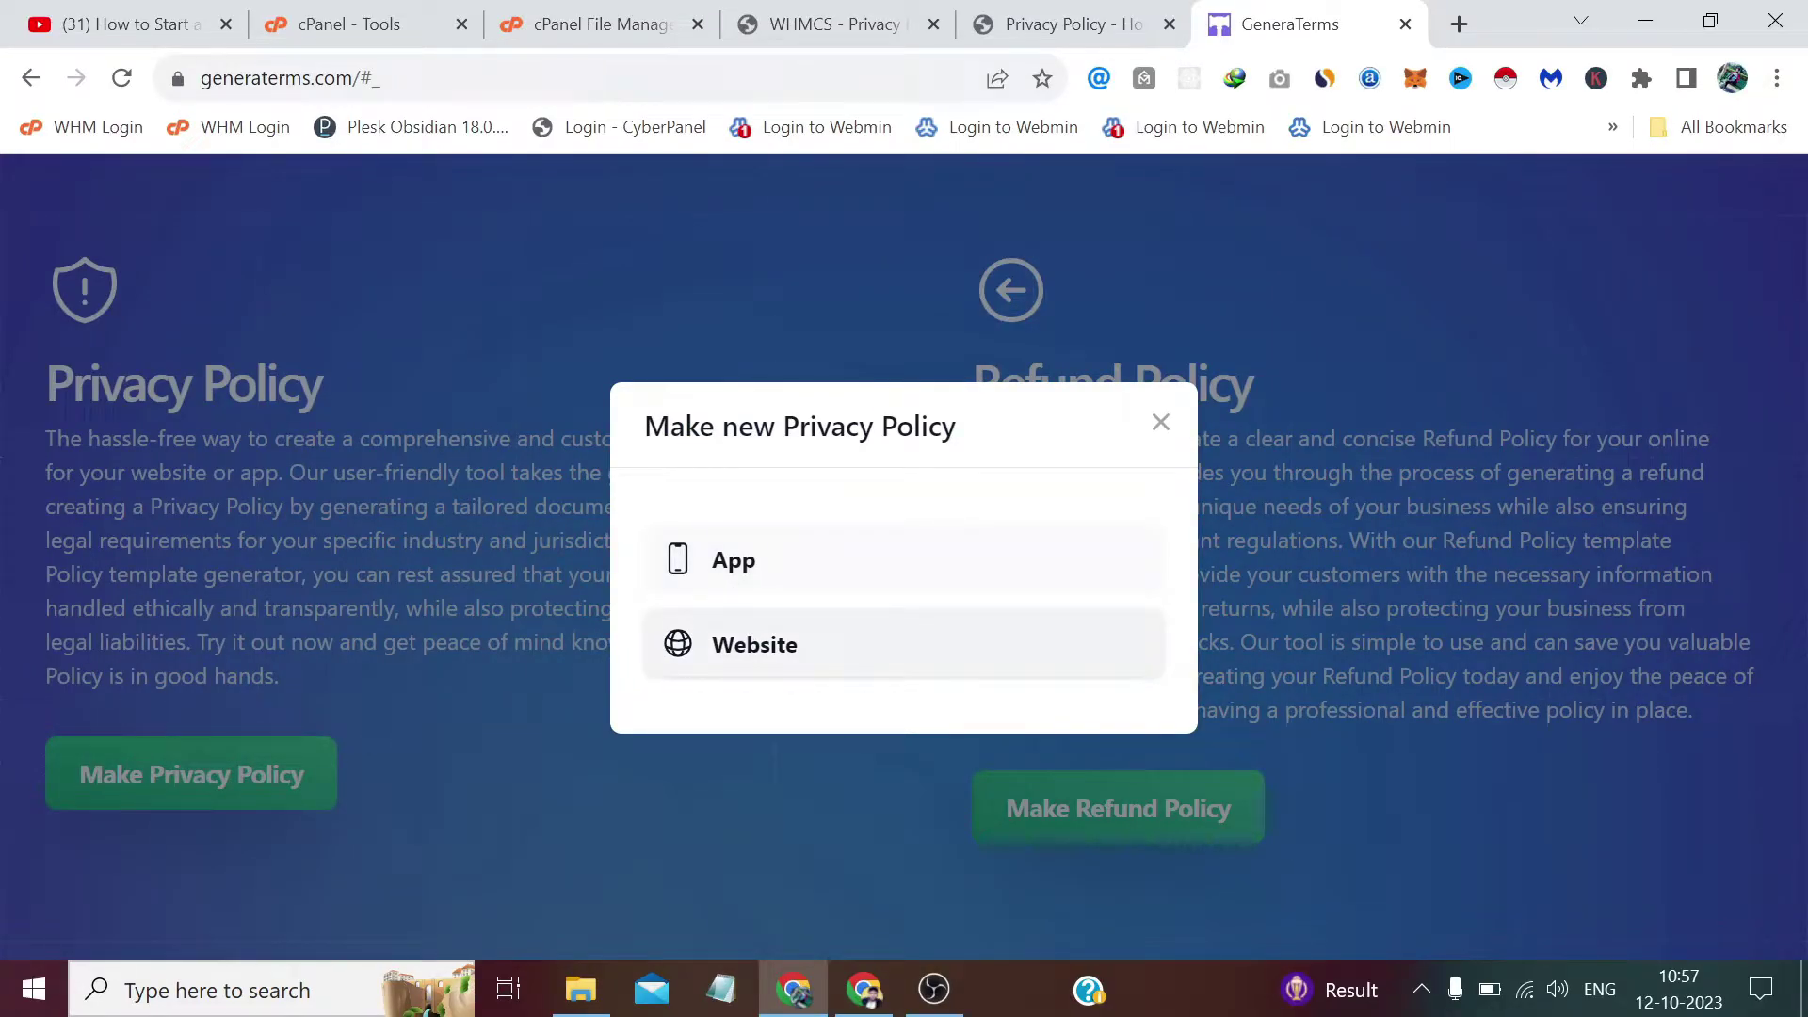
left_click(736, 644)
scroll(676, 573, "down", 2)
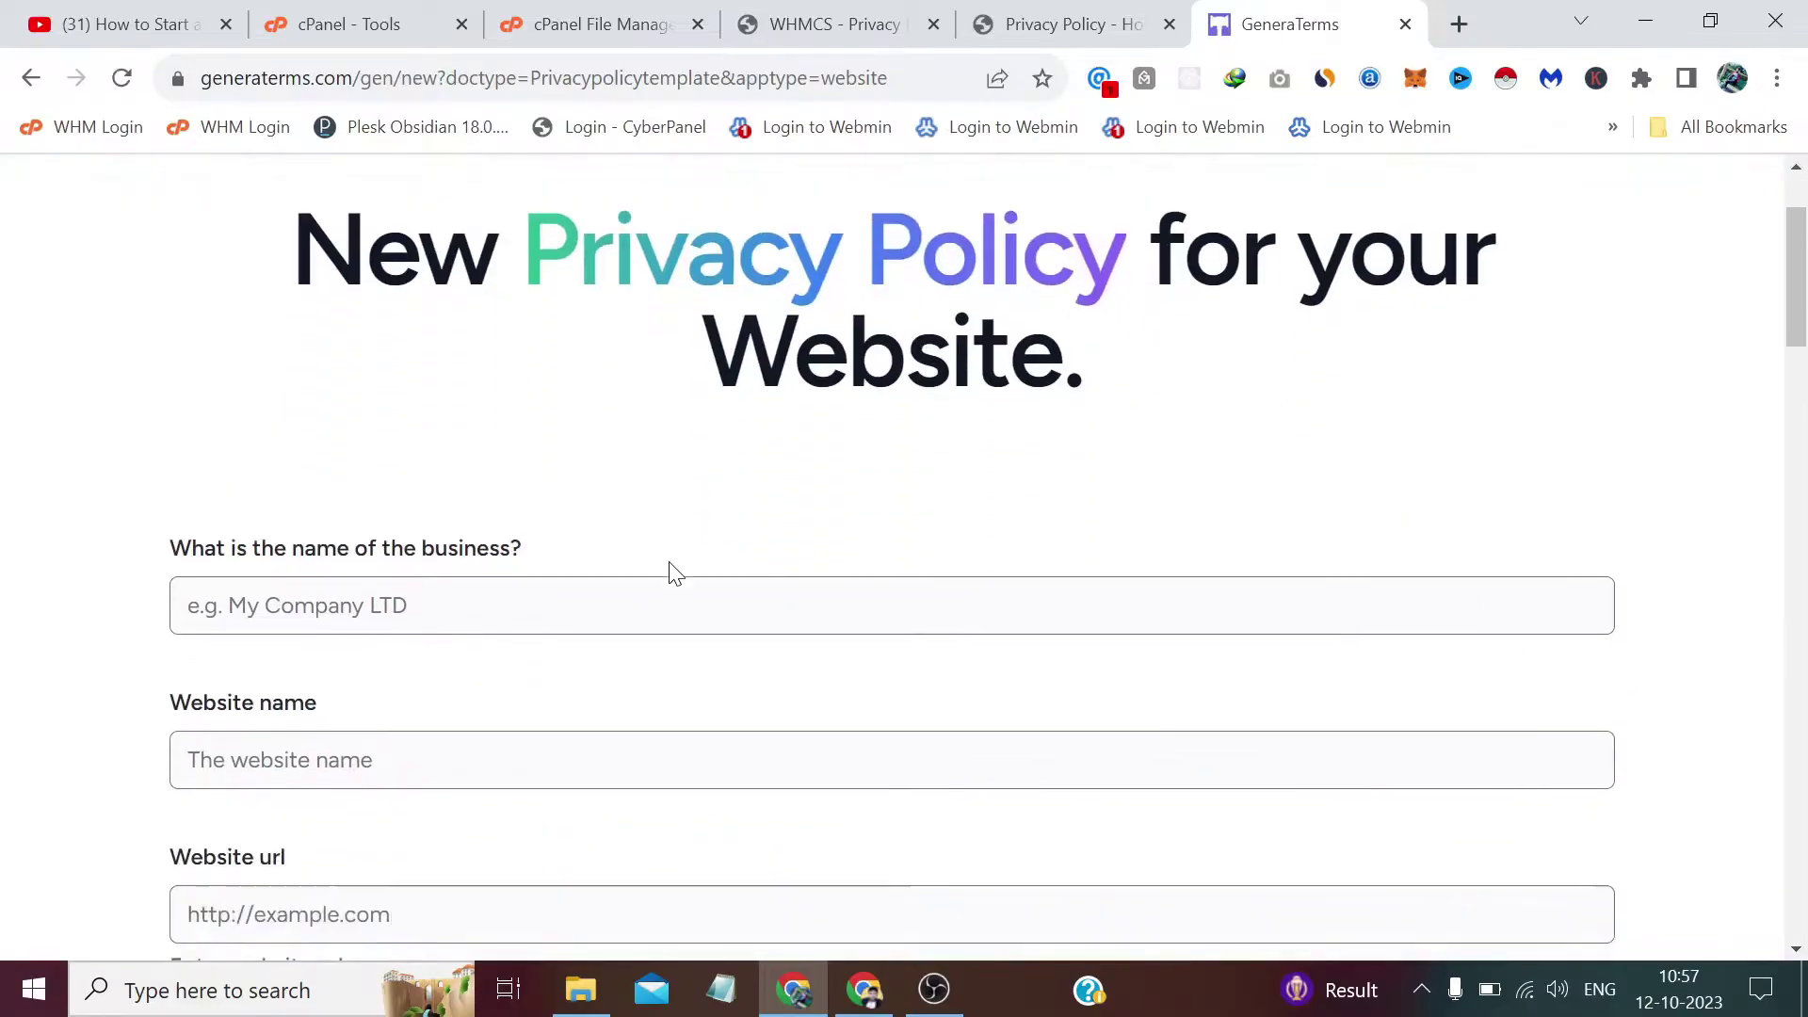
scroll(676, 572, "down", 1)
left_click(644, 519)
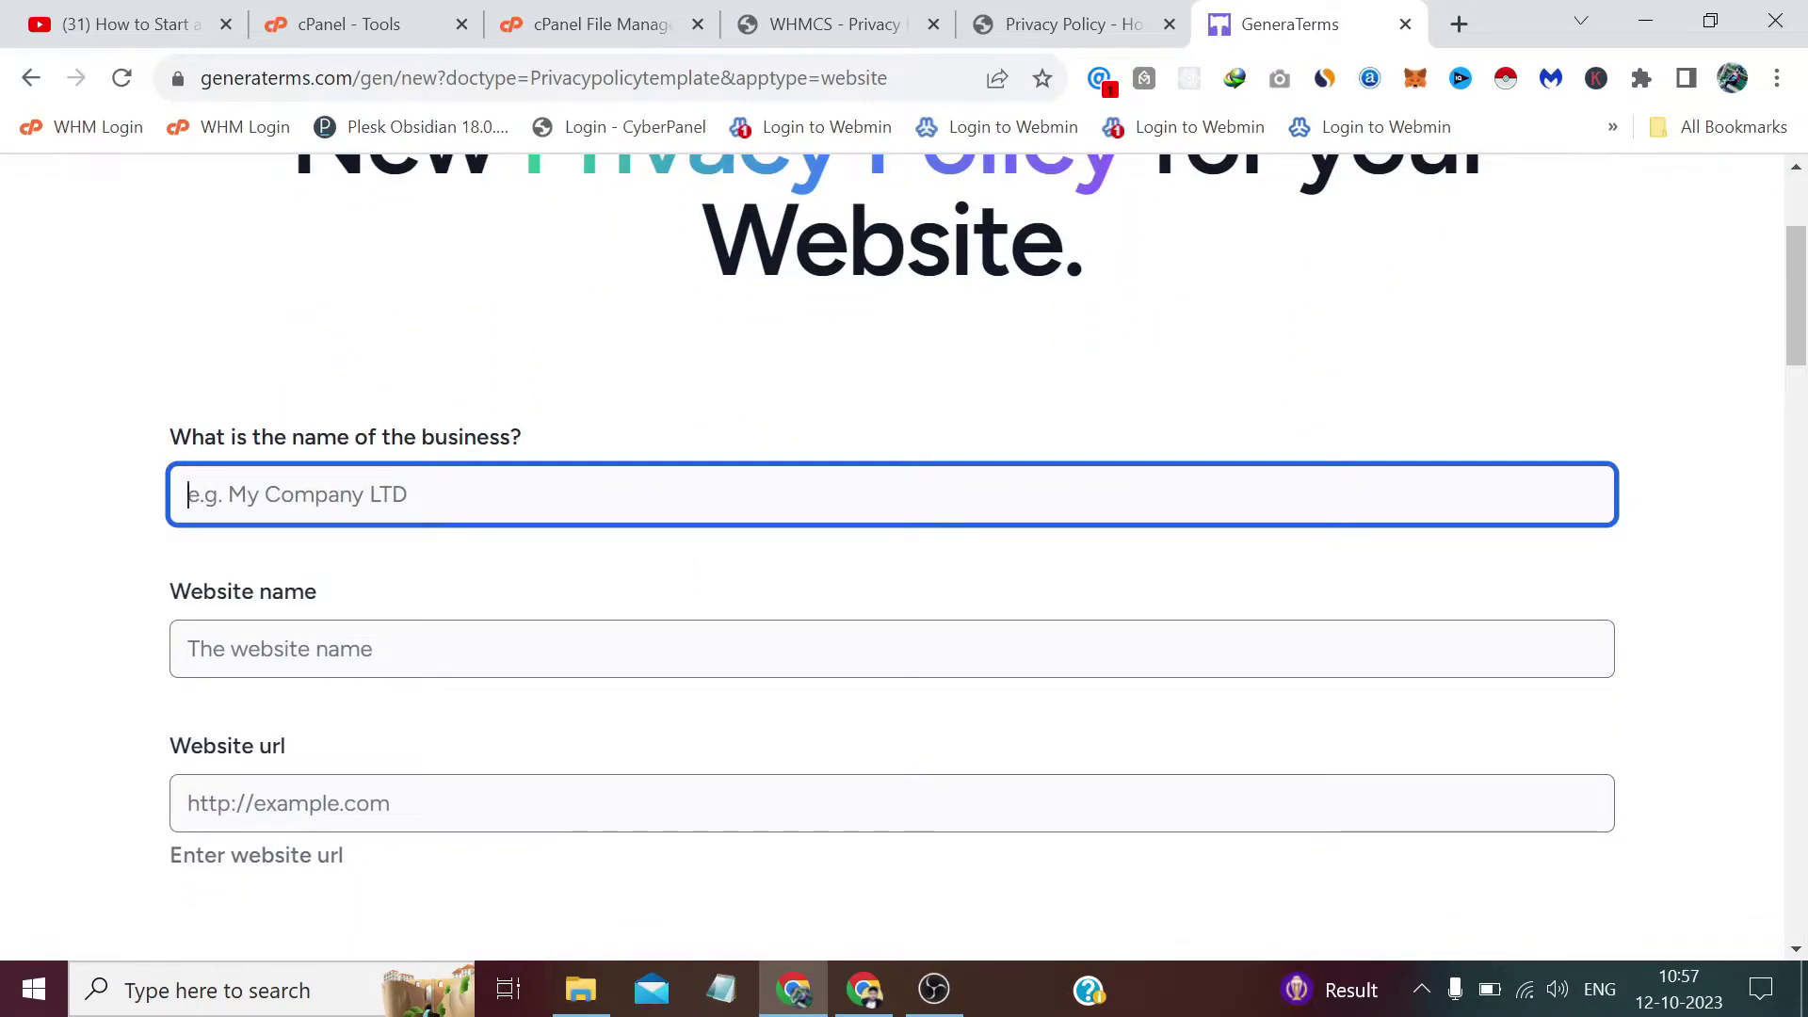
type("Hostrigger")
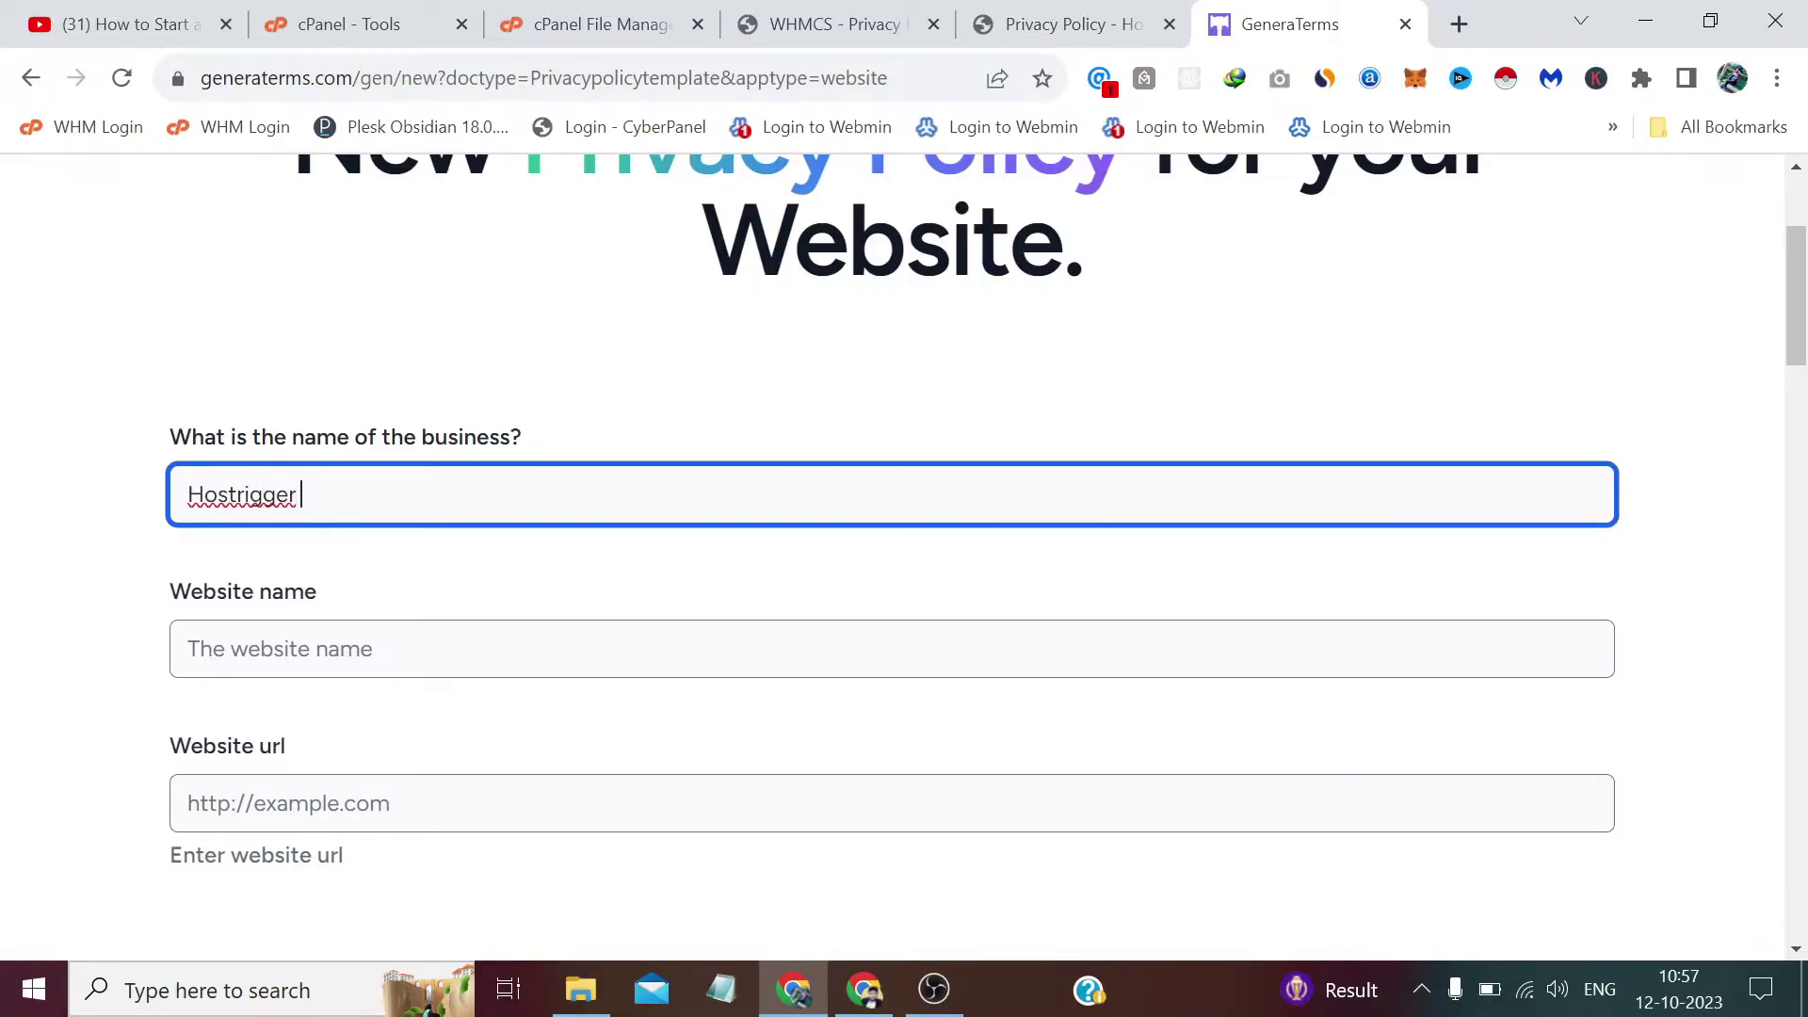
type(" LLC")
key("Tab")
type("H")
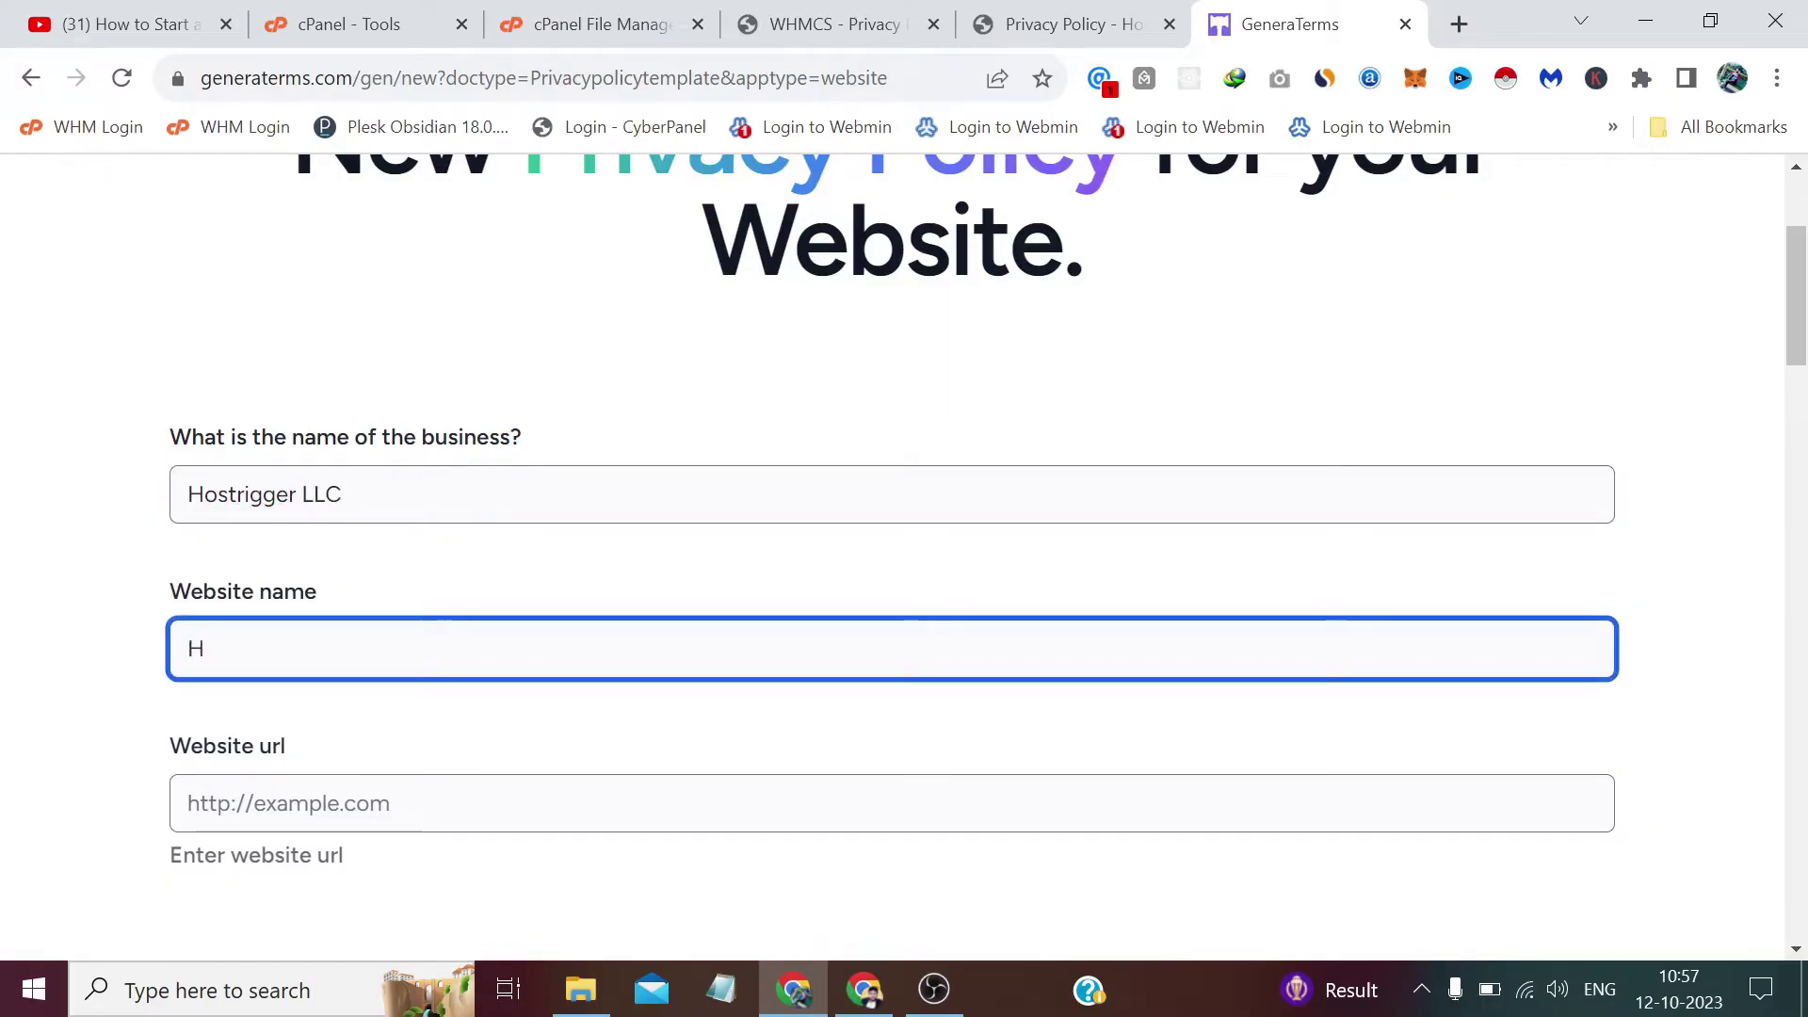
type("ostrigger")
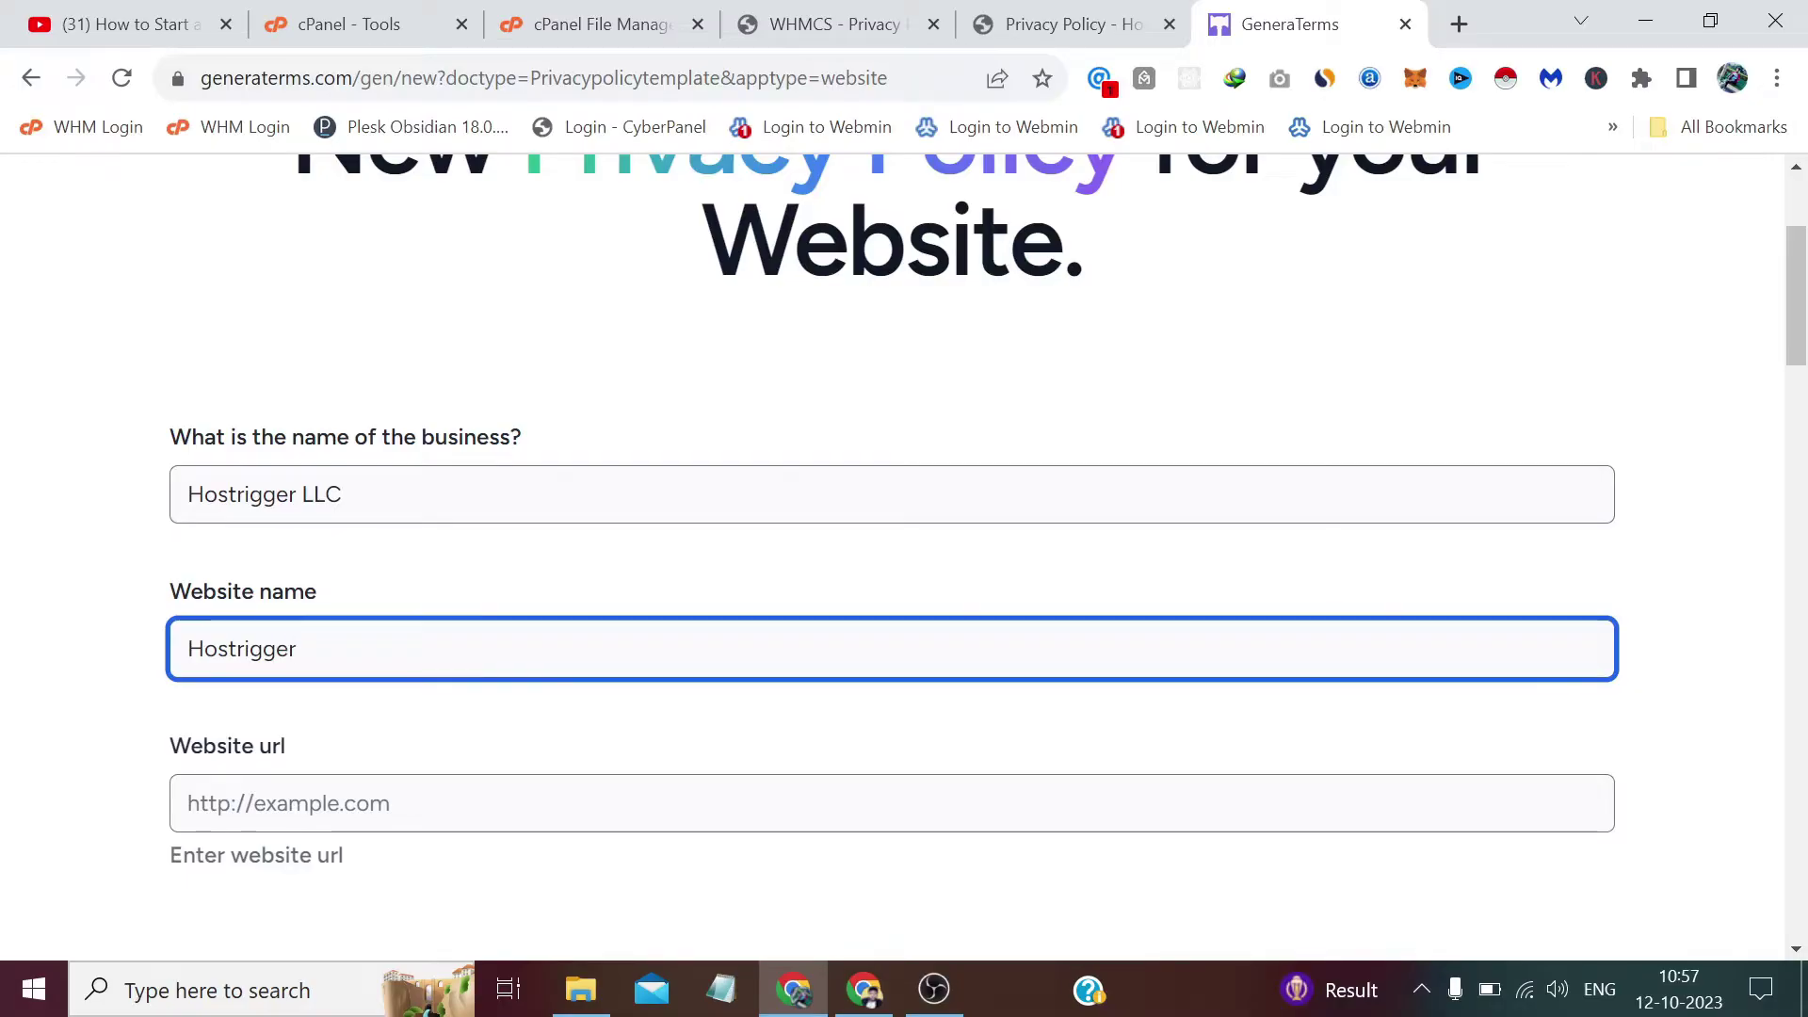
key("Tab")
type("h")
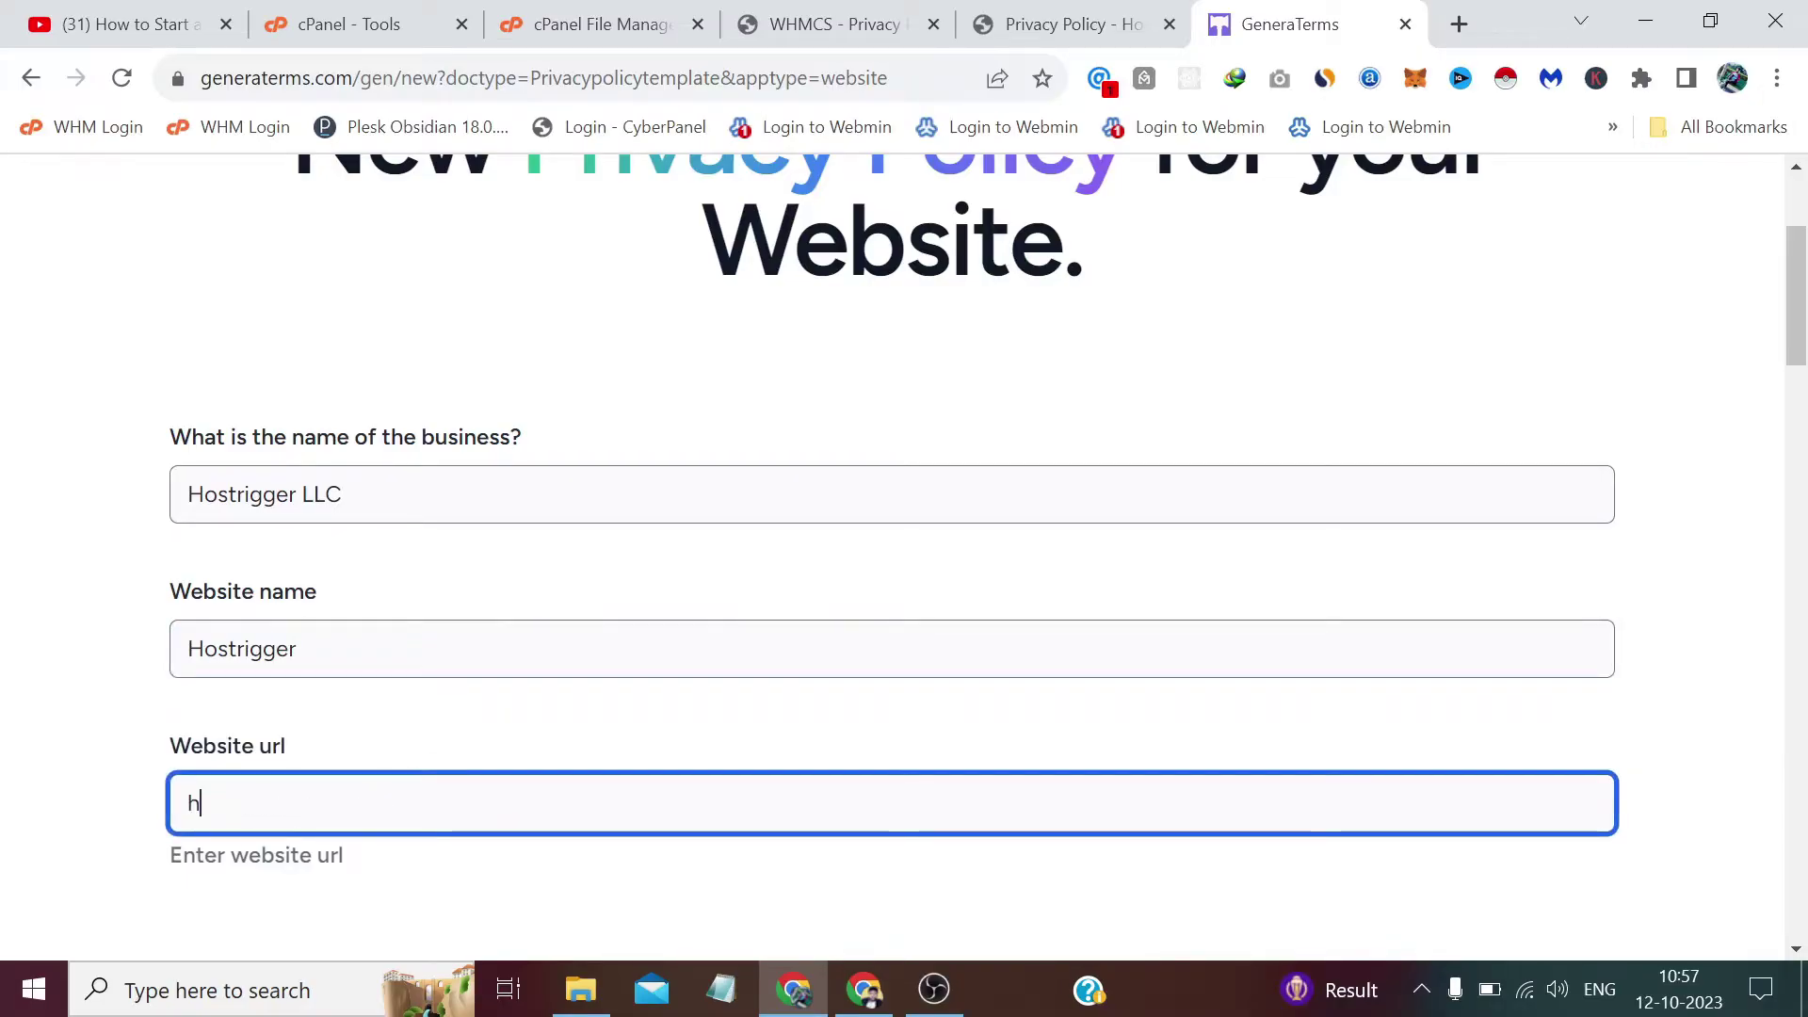
type("ttps")
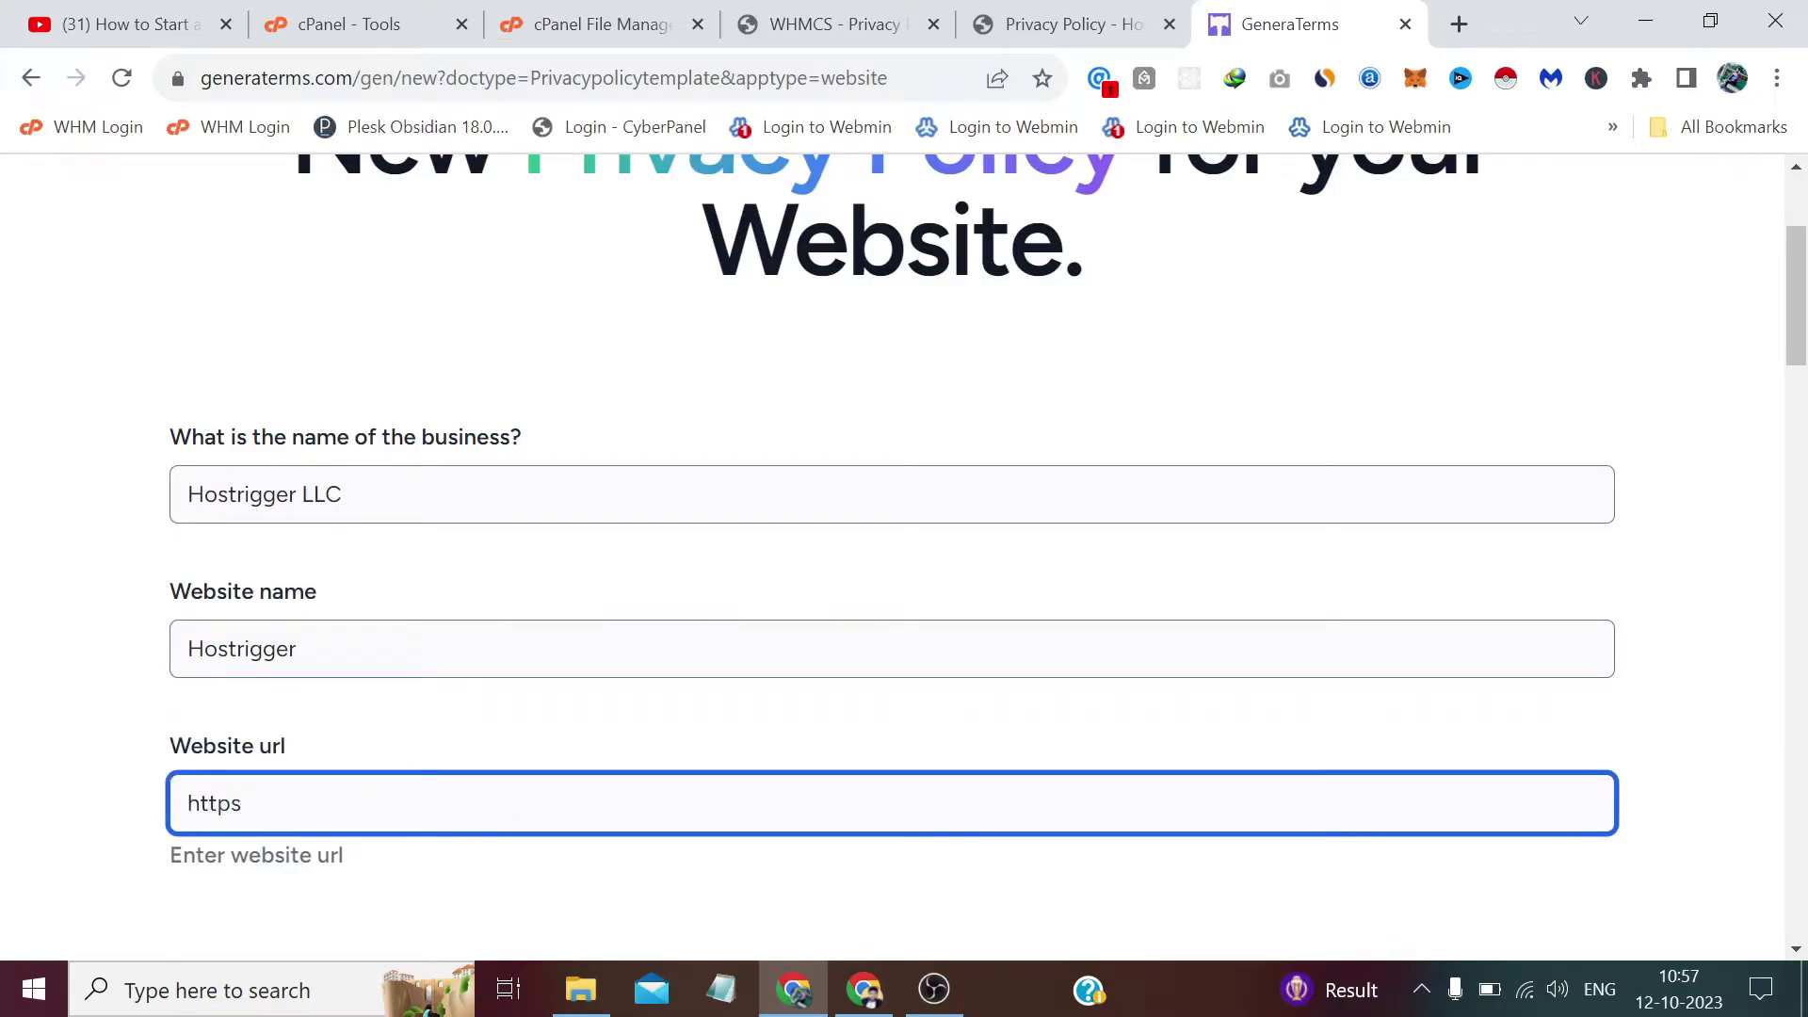
type("://hostrigger.xyz")
scroll(904, 556, "down", 5)
Declare that names, company name and address, e-mail, phone, password and VAT number are collected.
scroll(614, 500, "down", 1)
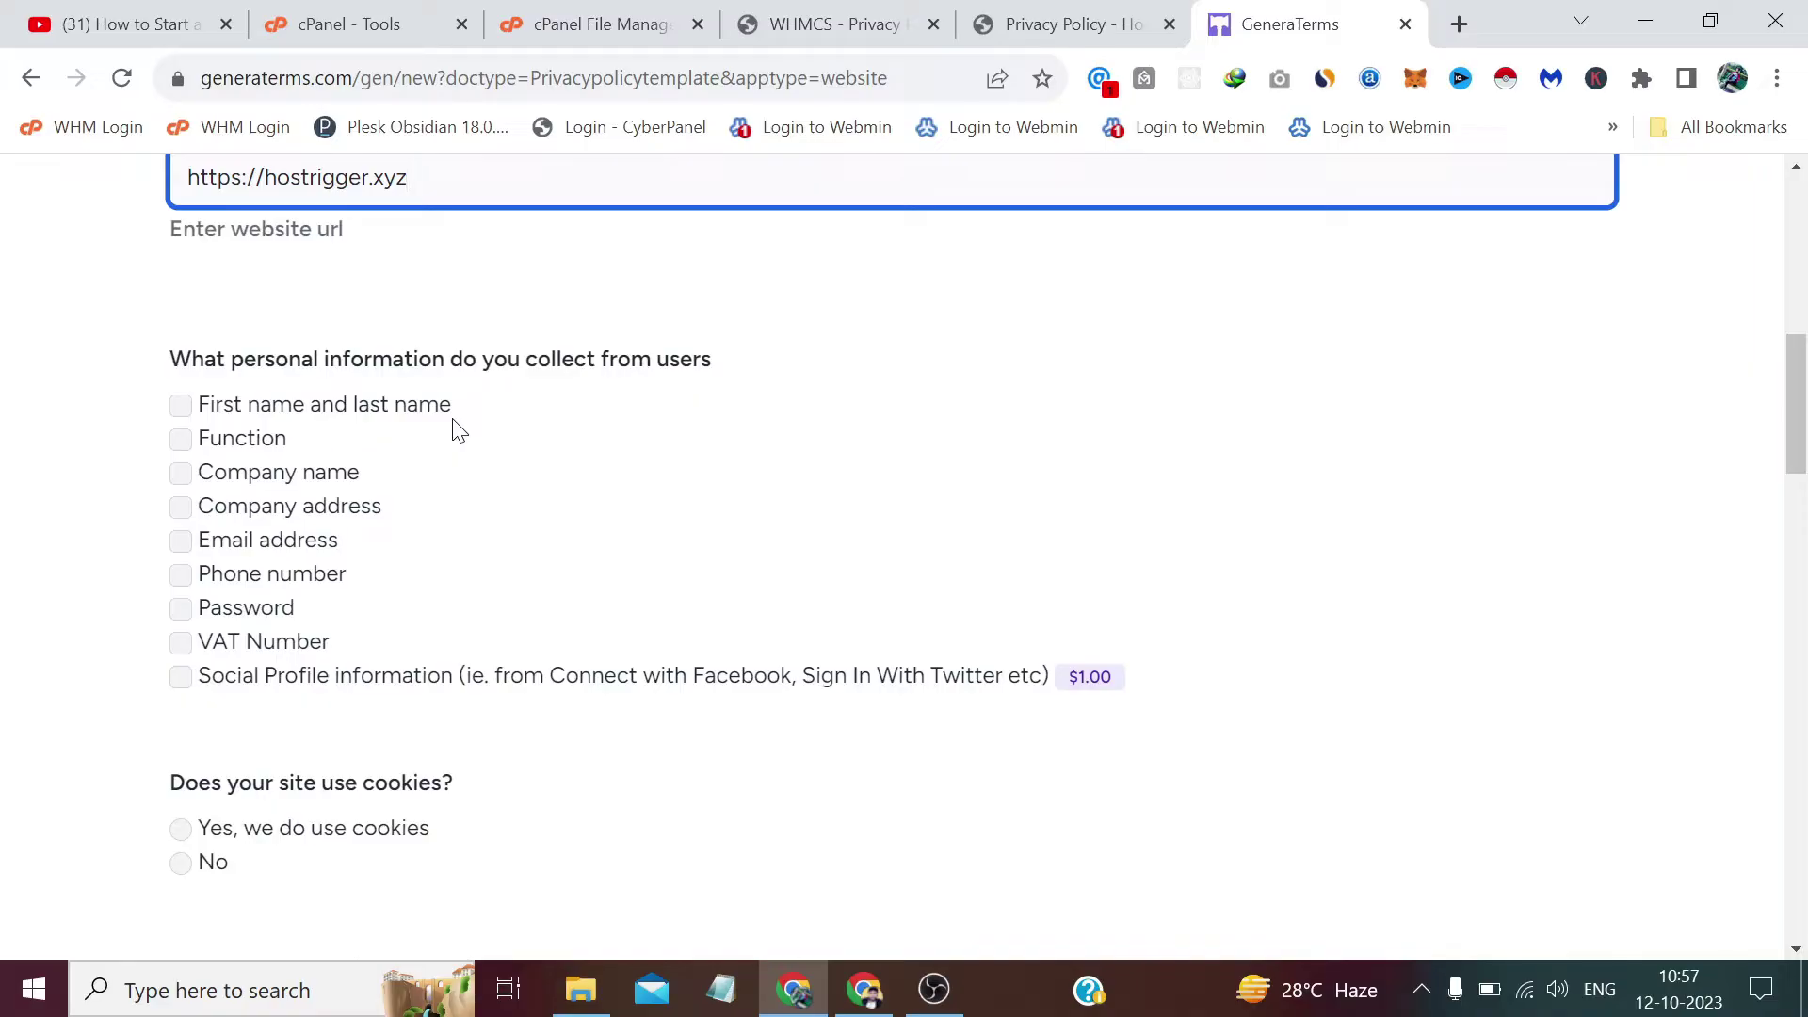
left_click(410, 412)
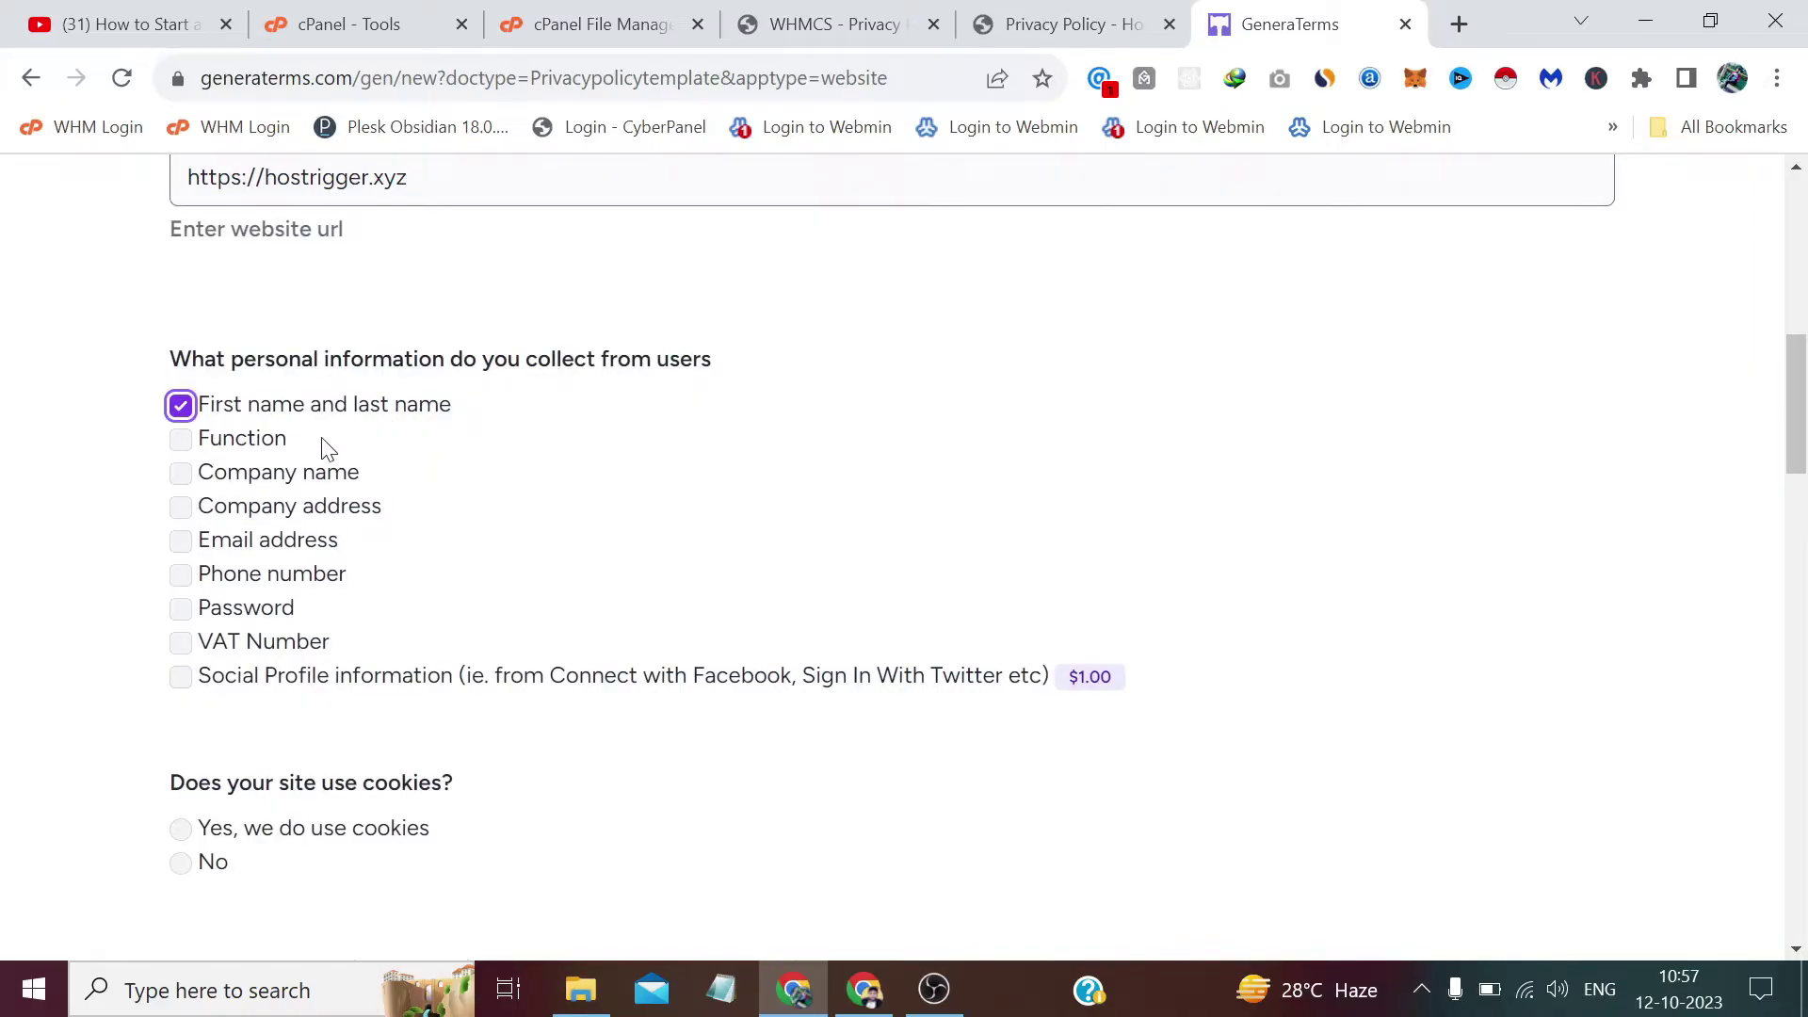
left_click(295, 476)
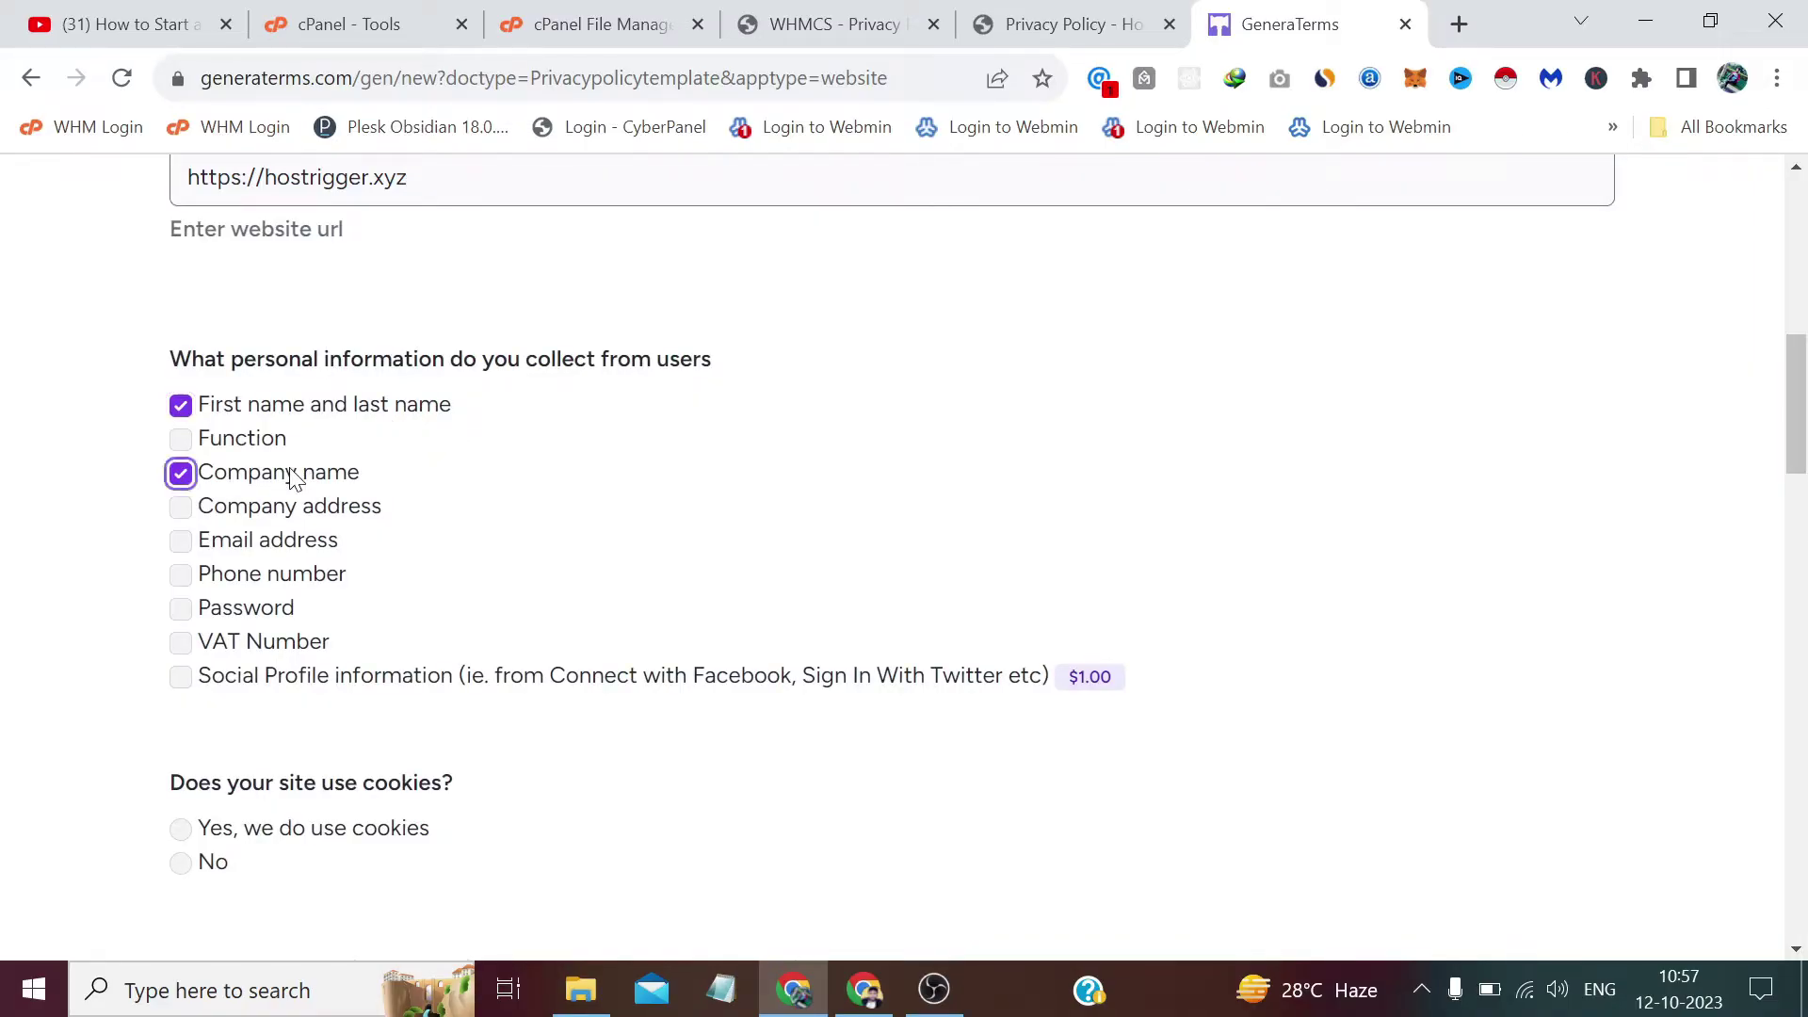
left_click(270, 515)
left_click(256, 542)
left_click(242, 579)
left_click(230, 618)
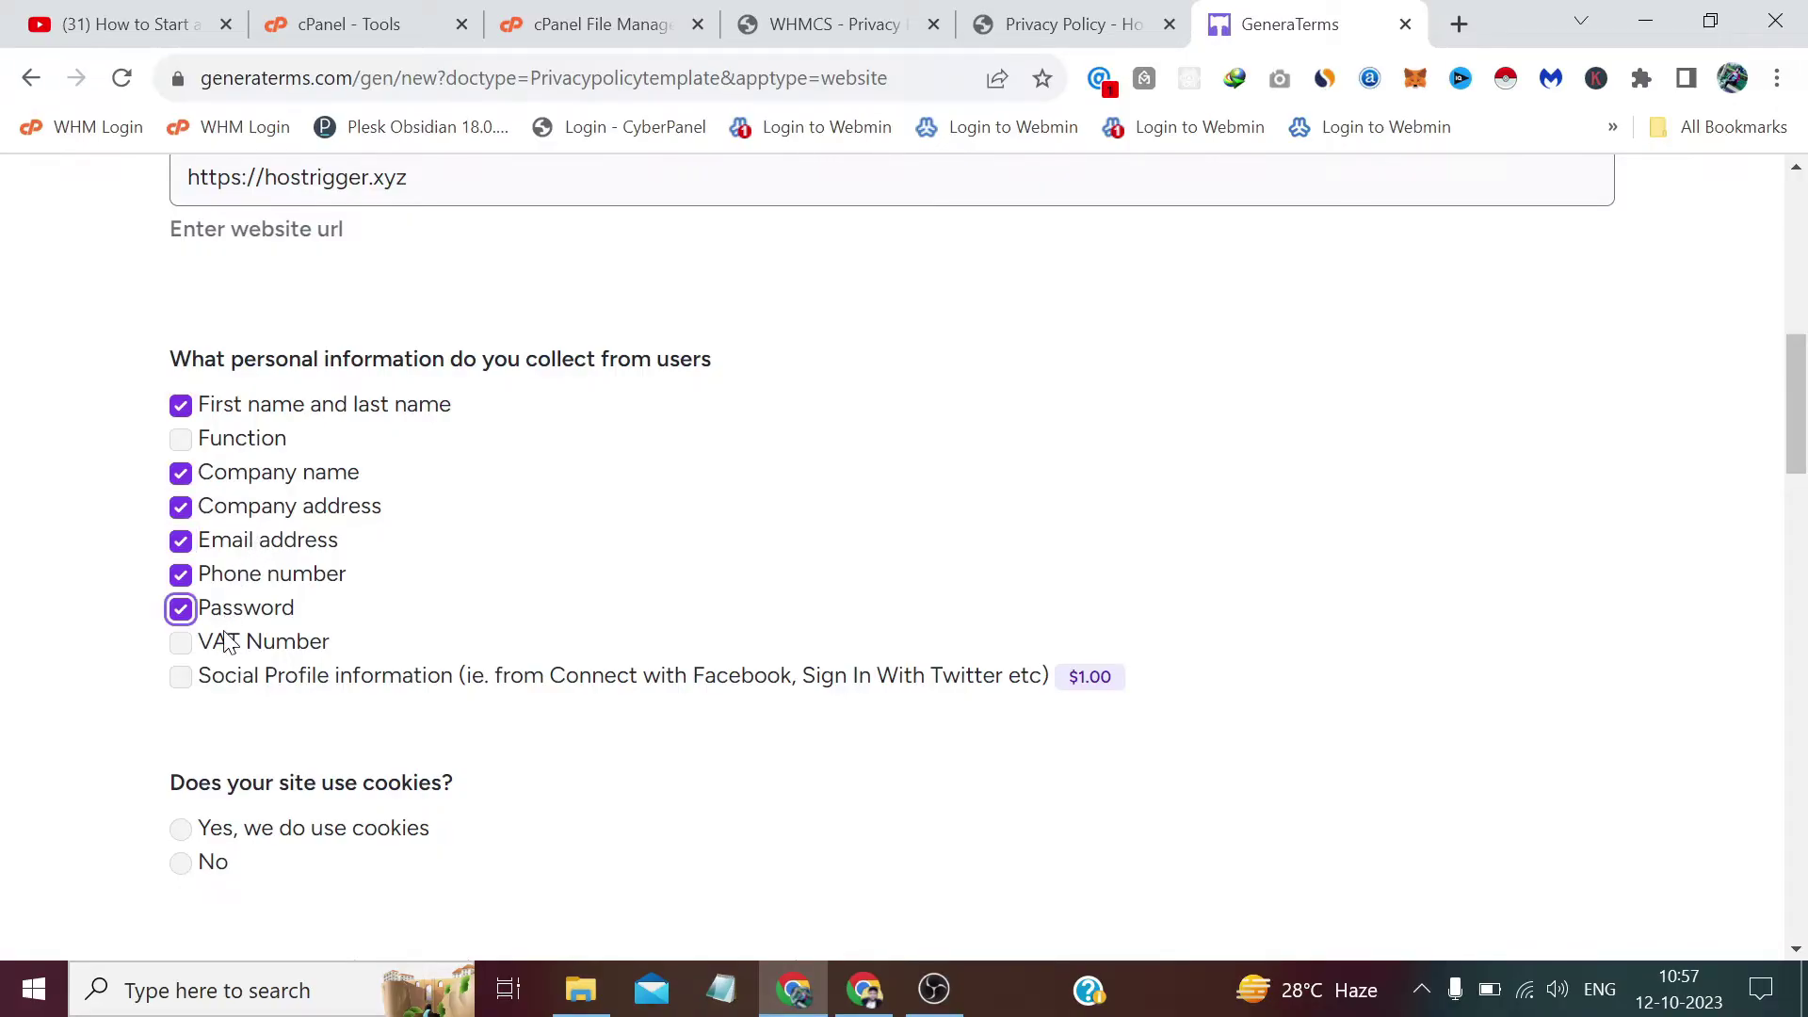
left_click(230, 641)
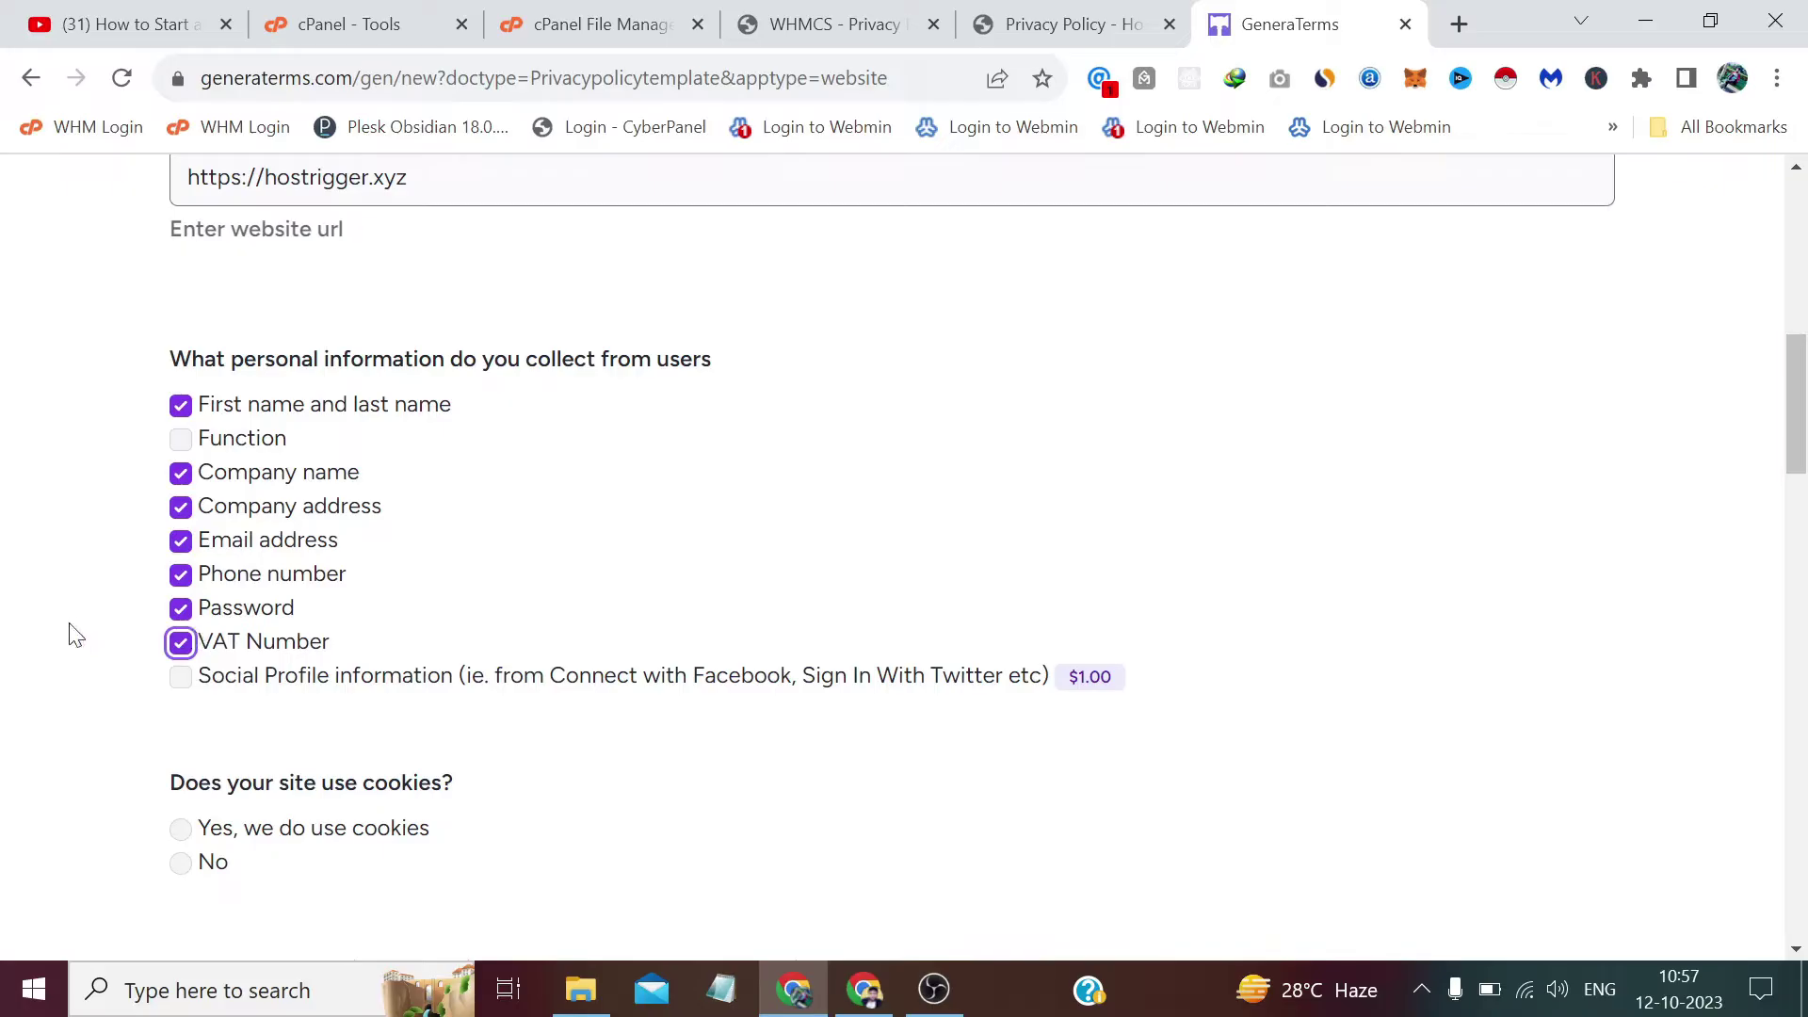
Answer Yes to cookies, No to analytics, and Yes to emails sent via MailChimp.
scroll(77, 636, "down", 3)
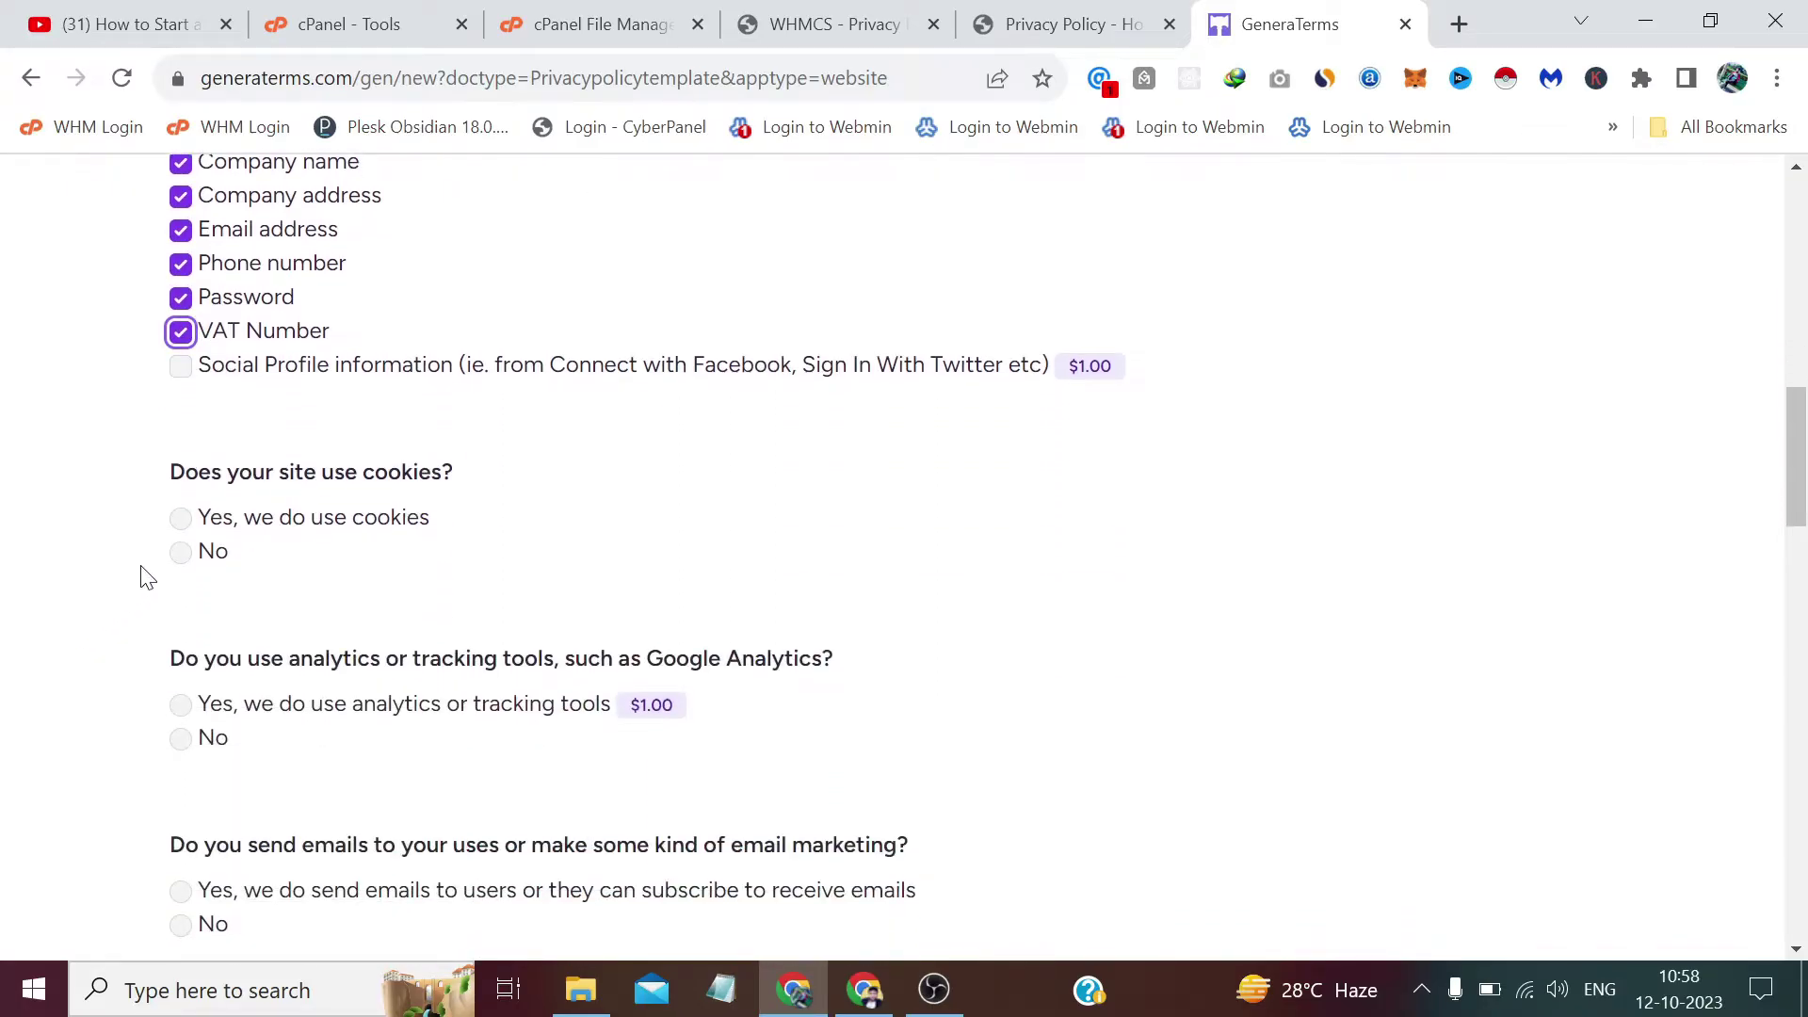
left_click(184, 521)
scroll(185, 520, "down", 2)
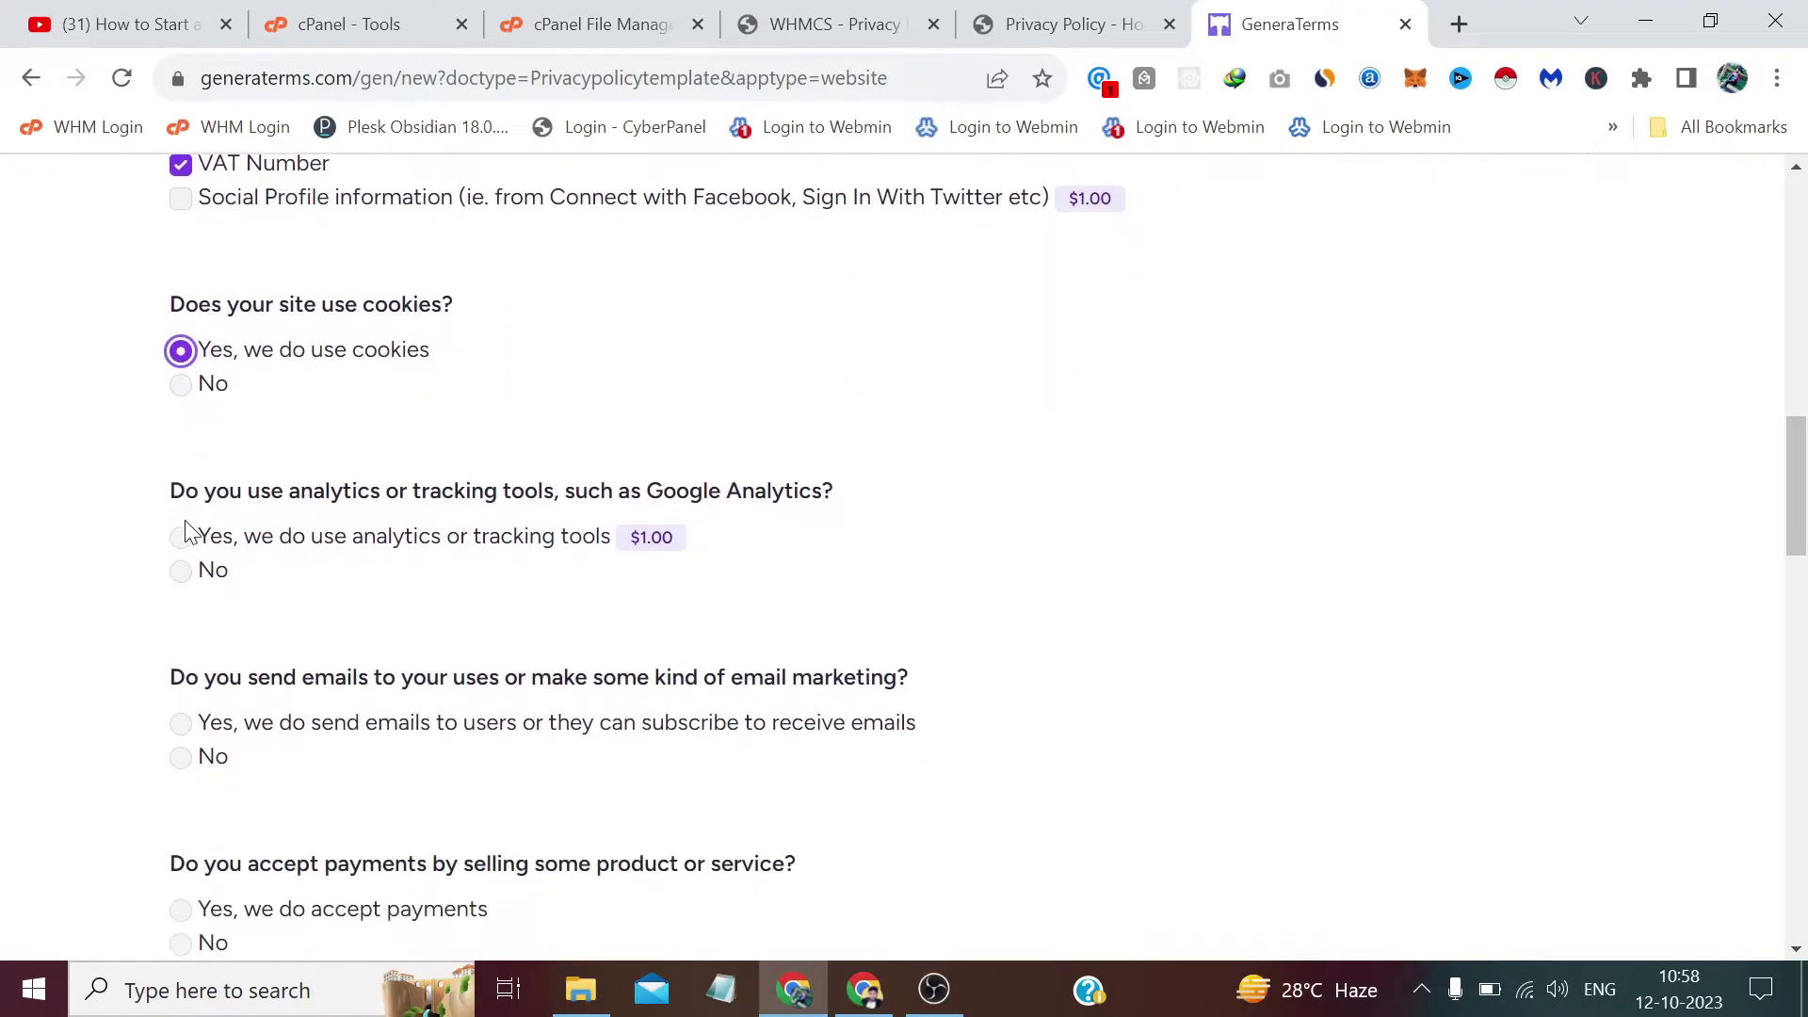
scroll(185, 529, "down", 1)
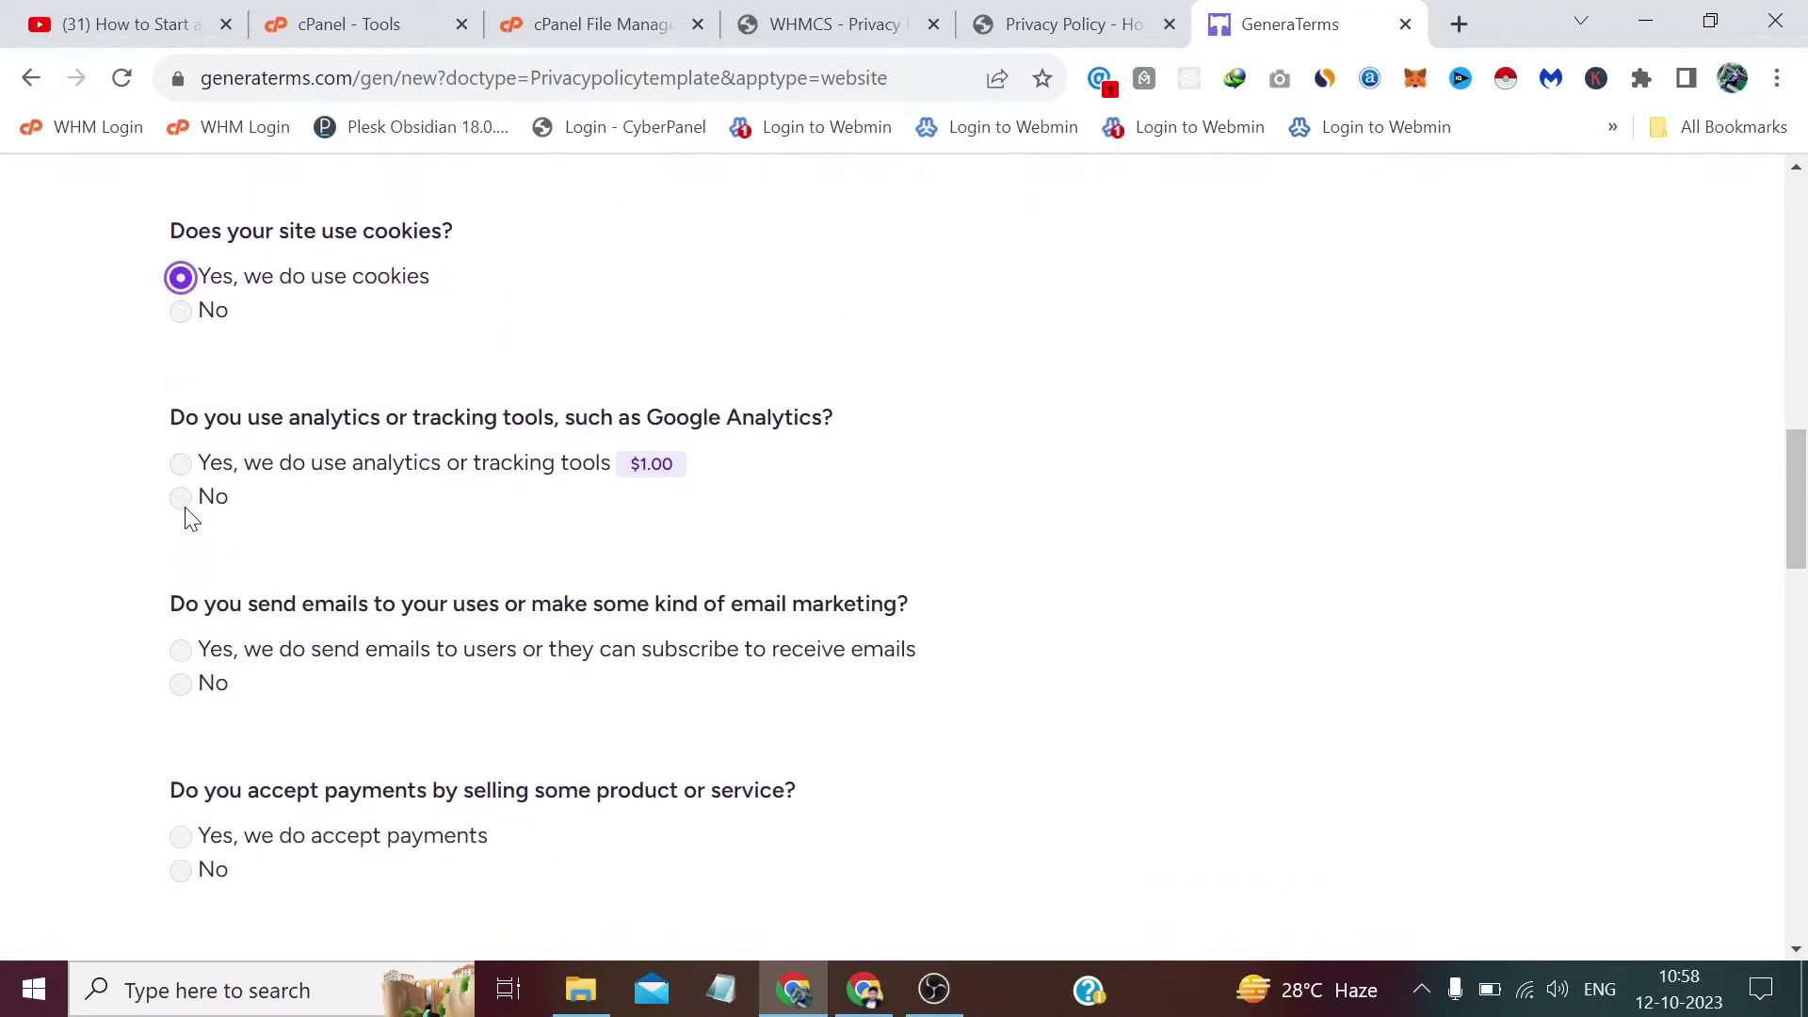
left_click(186, 513)
scroll(189, 518, "down", 2)
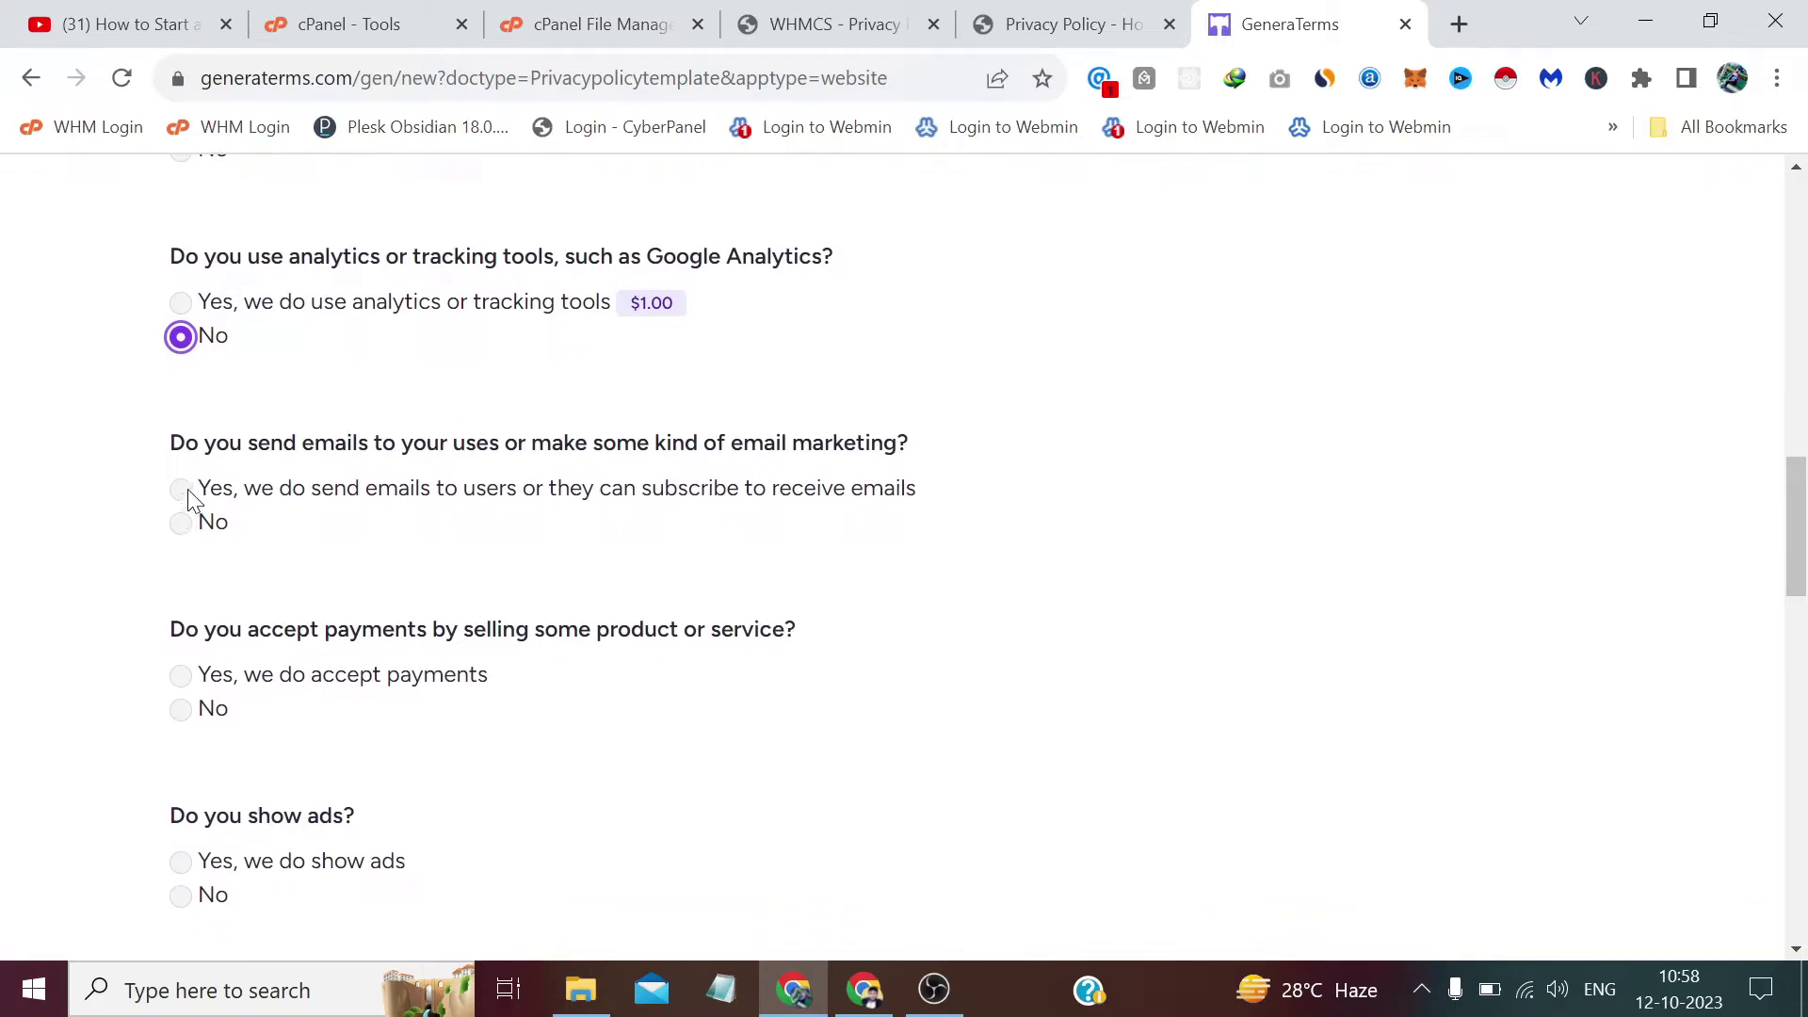
left_click(180, 488)
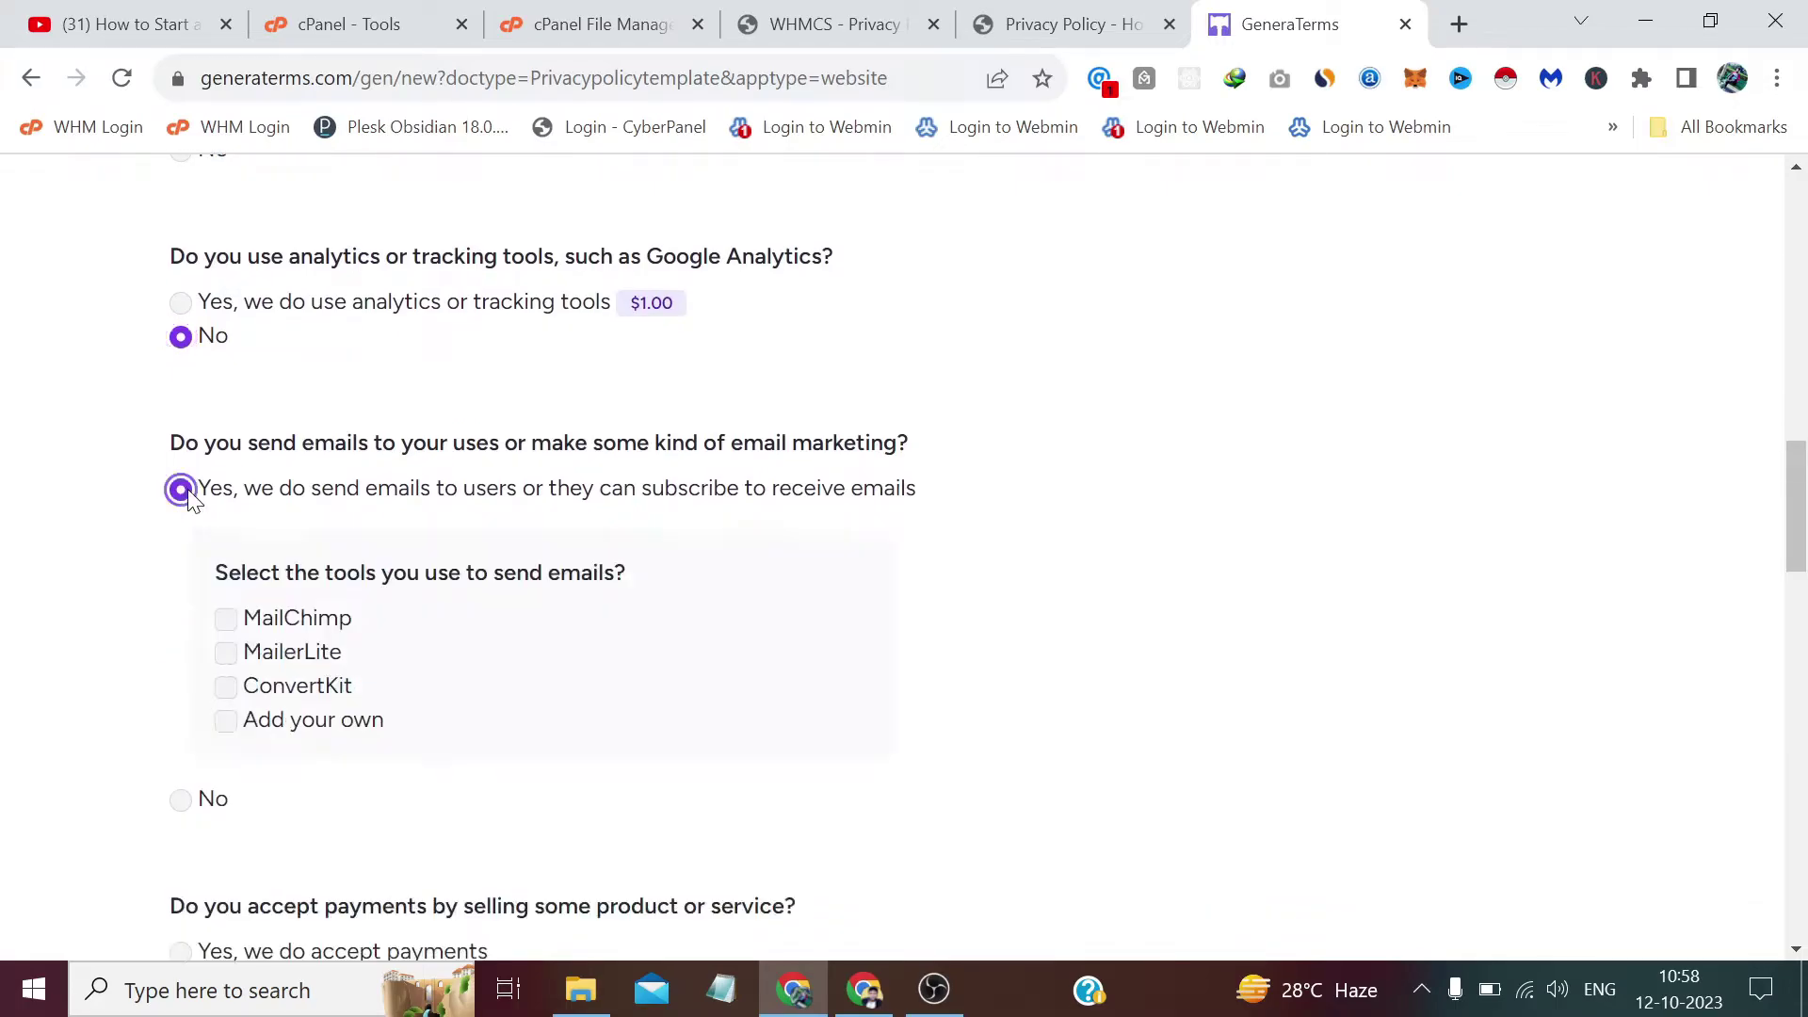
left_click(226, 618)
scroll(235, 632, "down", 4)
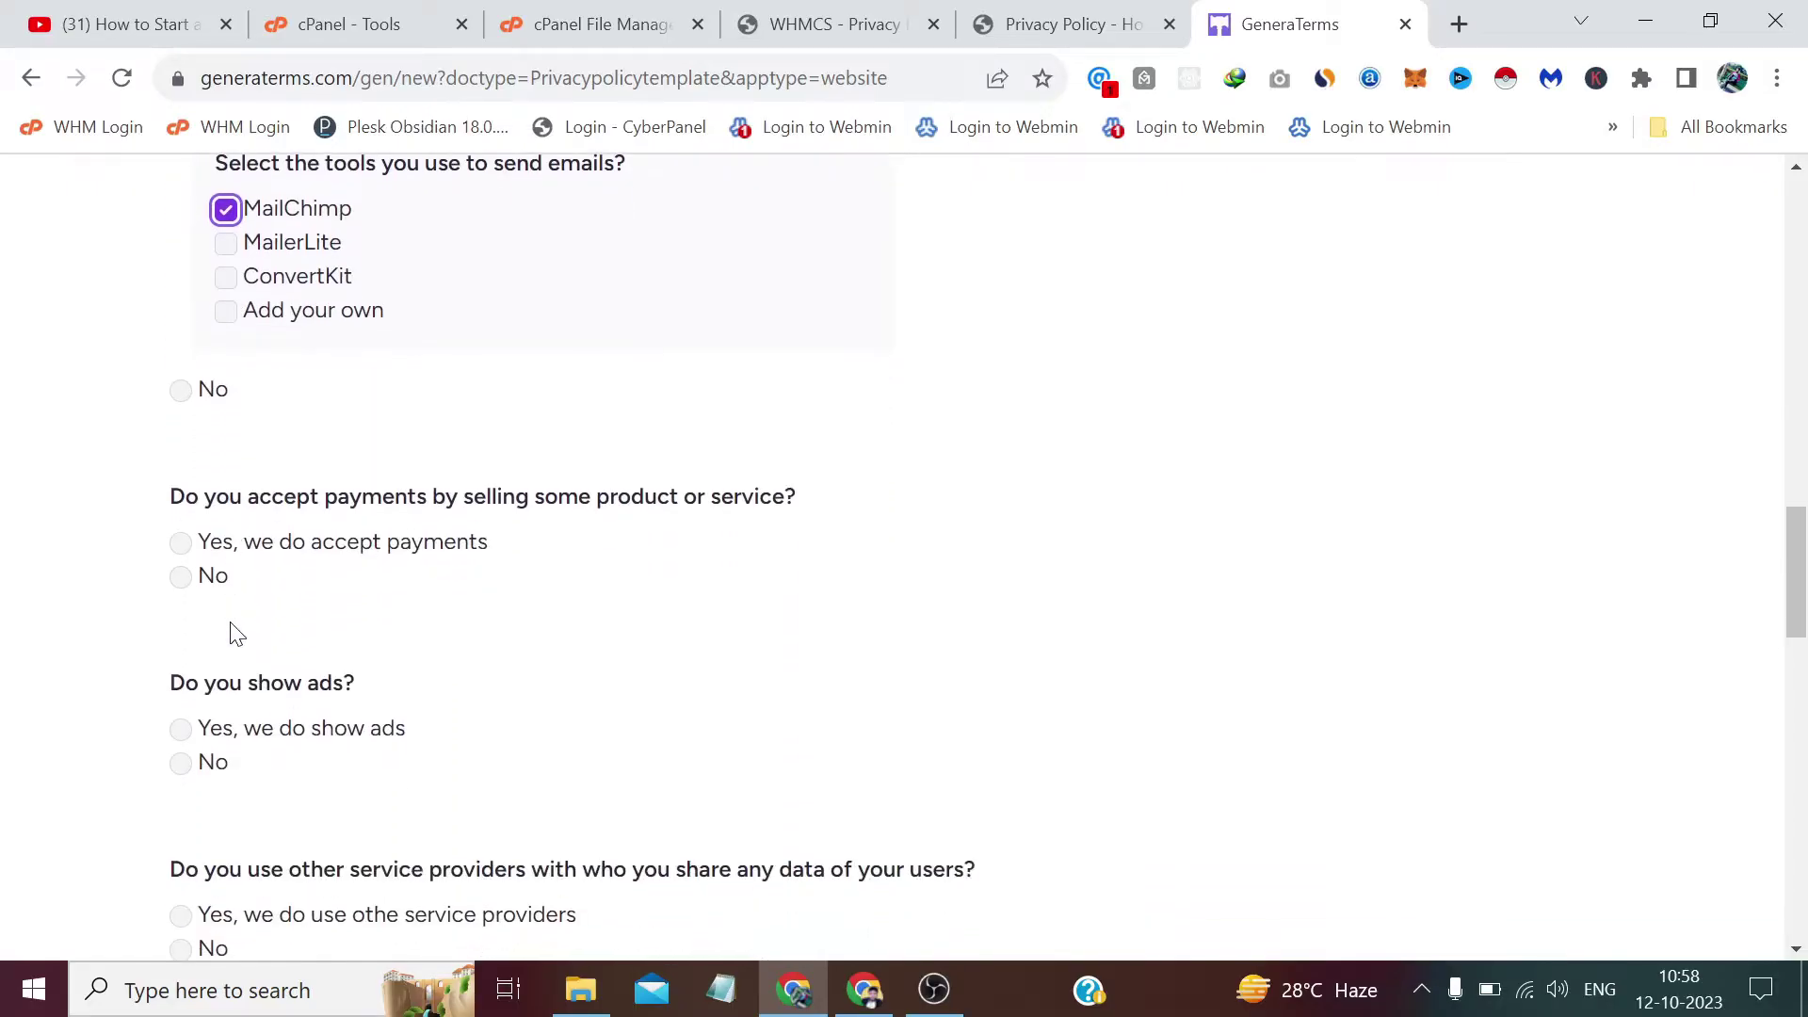
scroll(235, 633, "up", 7)
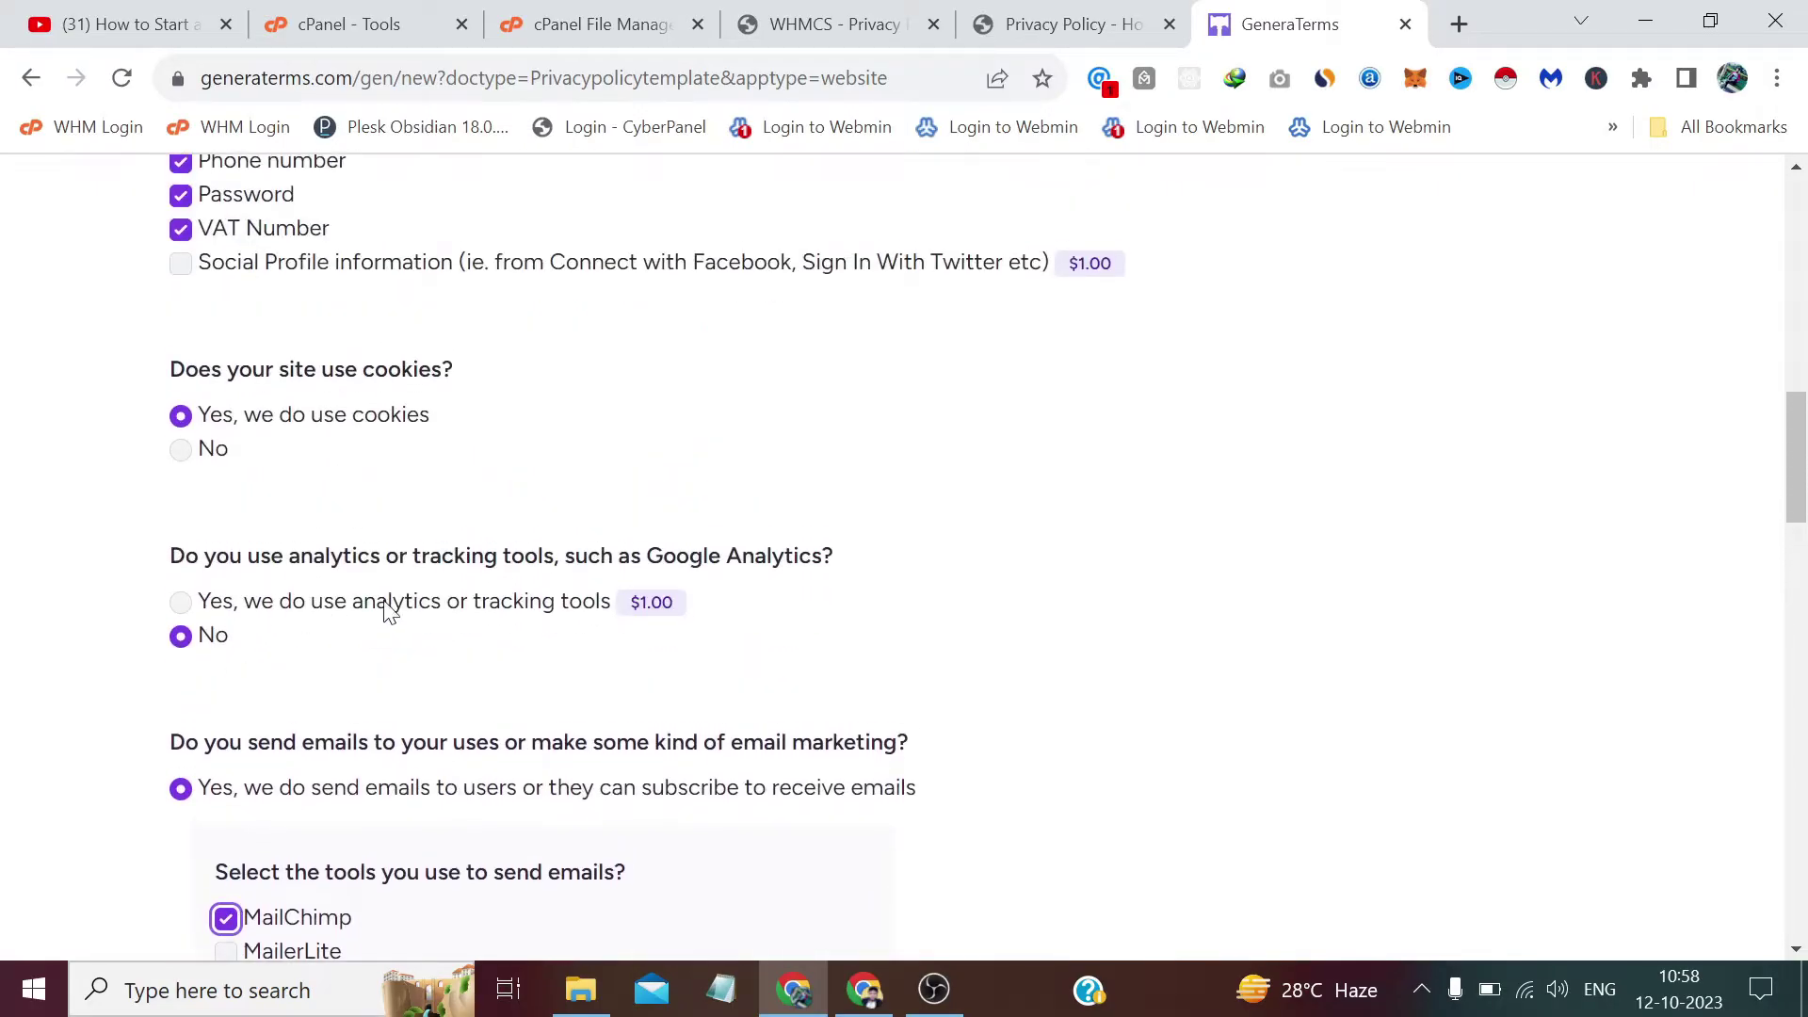
scroll(381, 558, "down", 8)
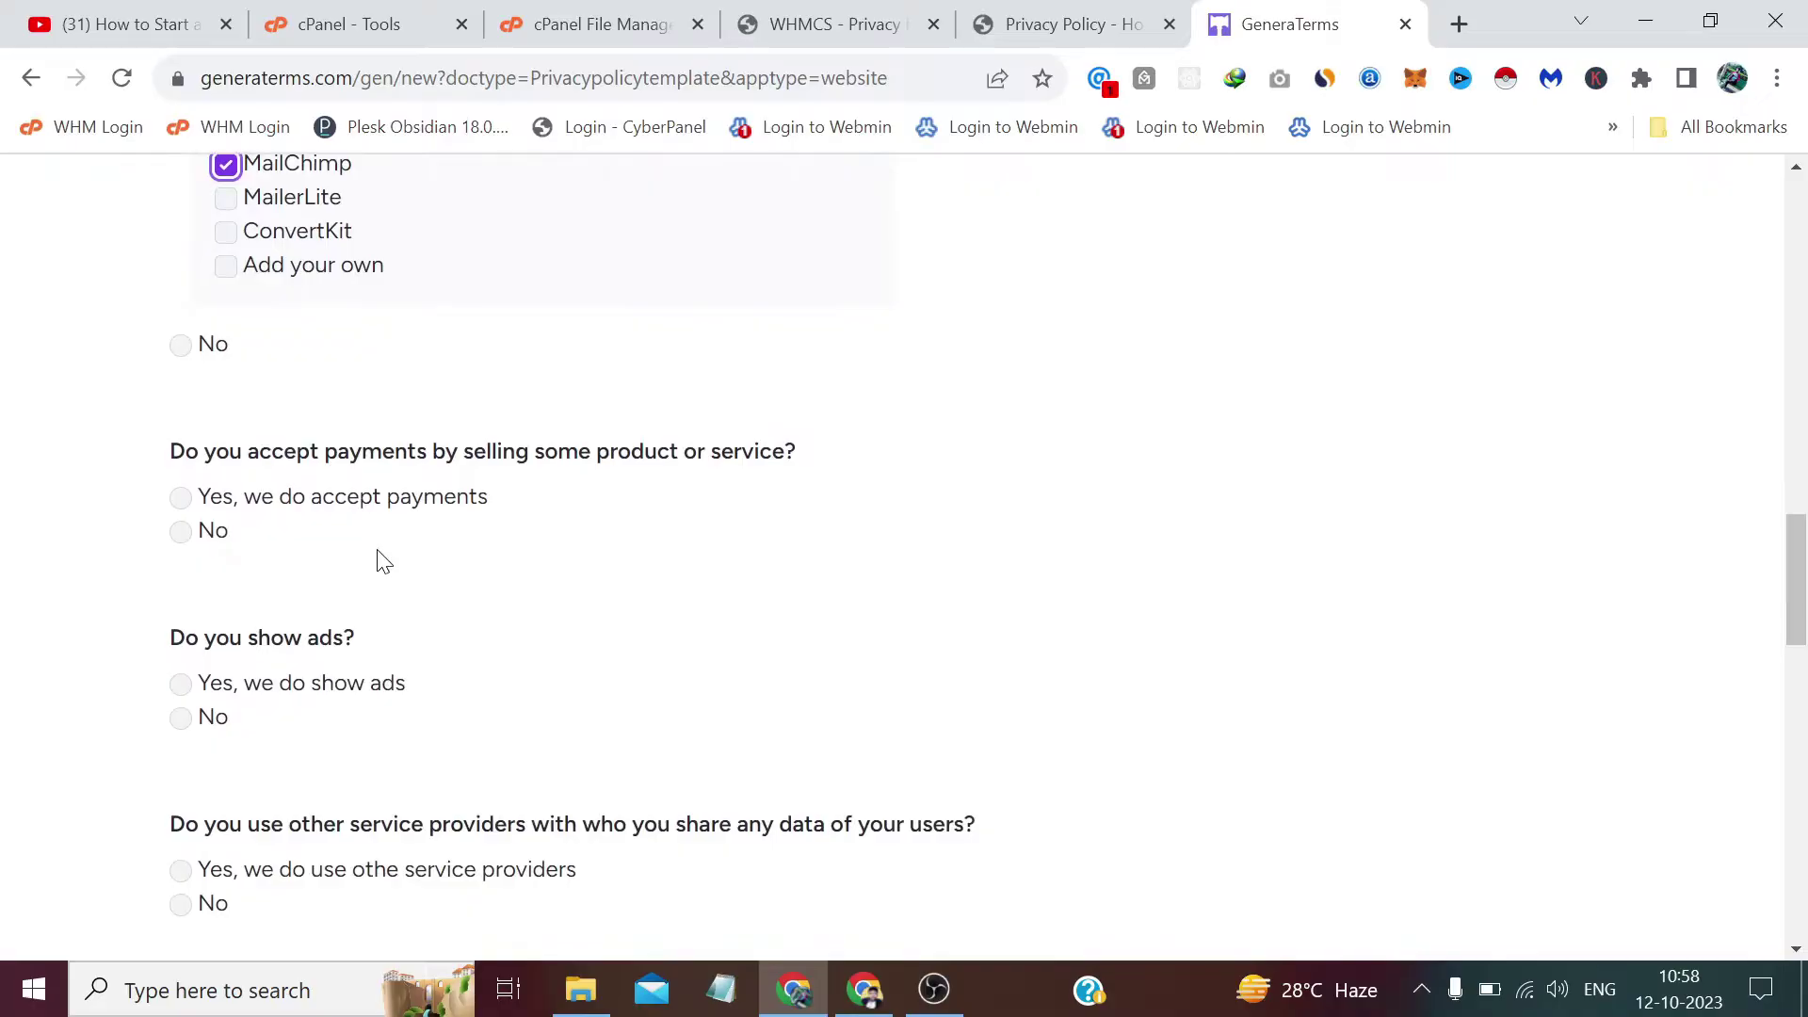
Declare that payments are accepted via PayPal, Stripe and a custom tool named Bitcoin.
left_click(181, 498)
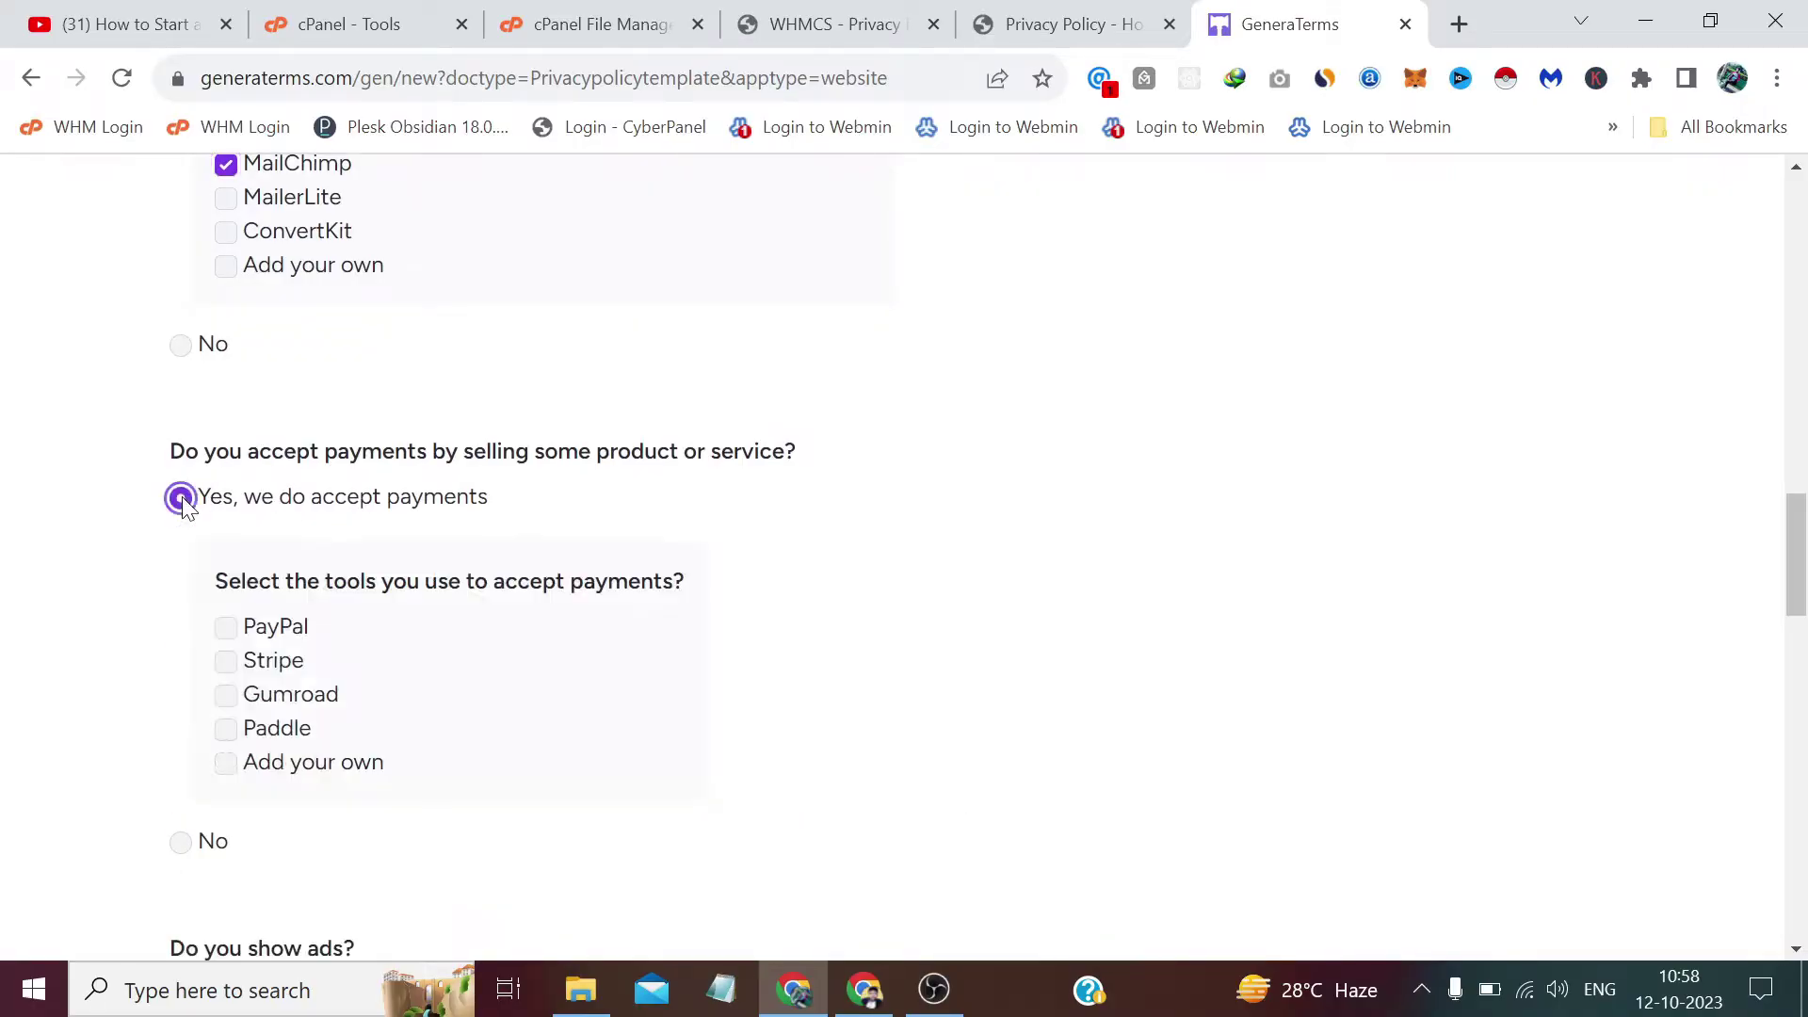
left_click(224, 633)
left_click(225, 667)
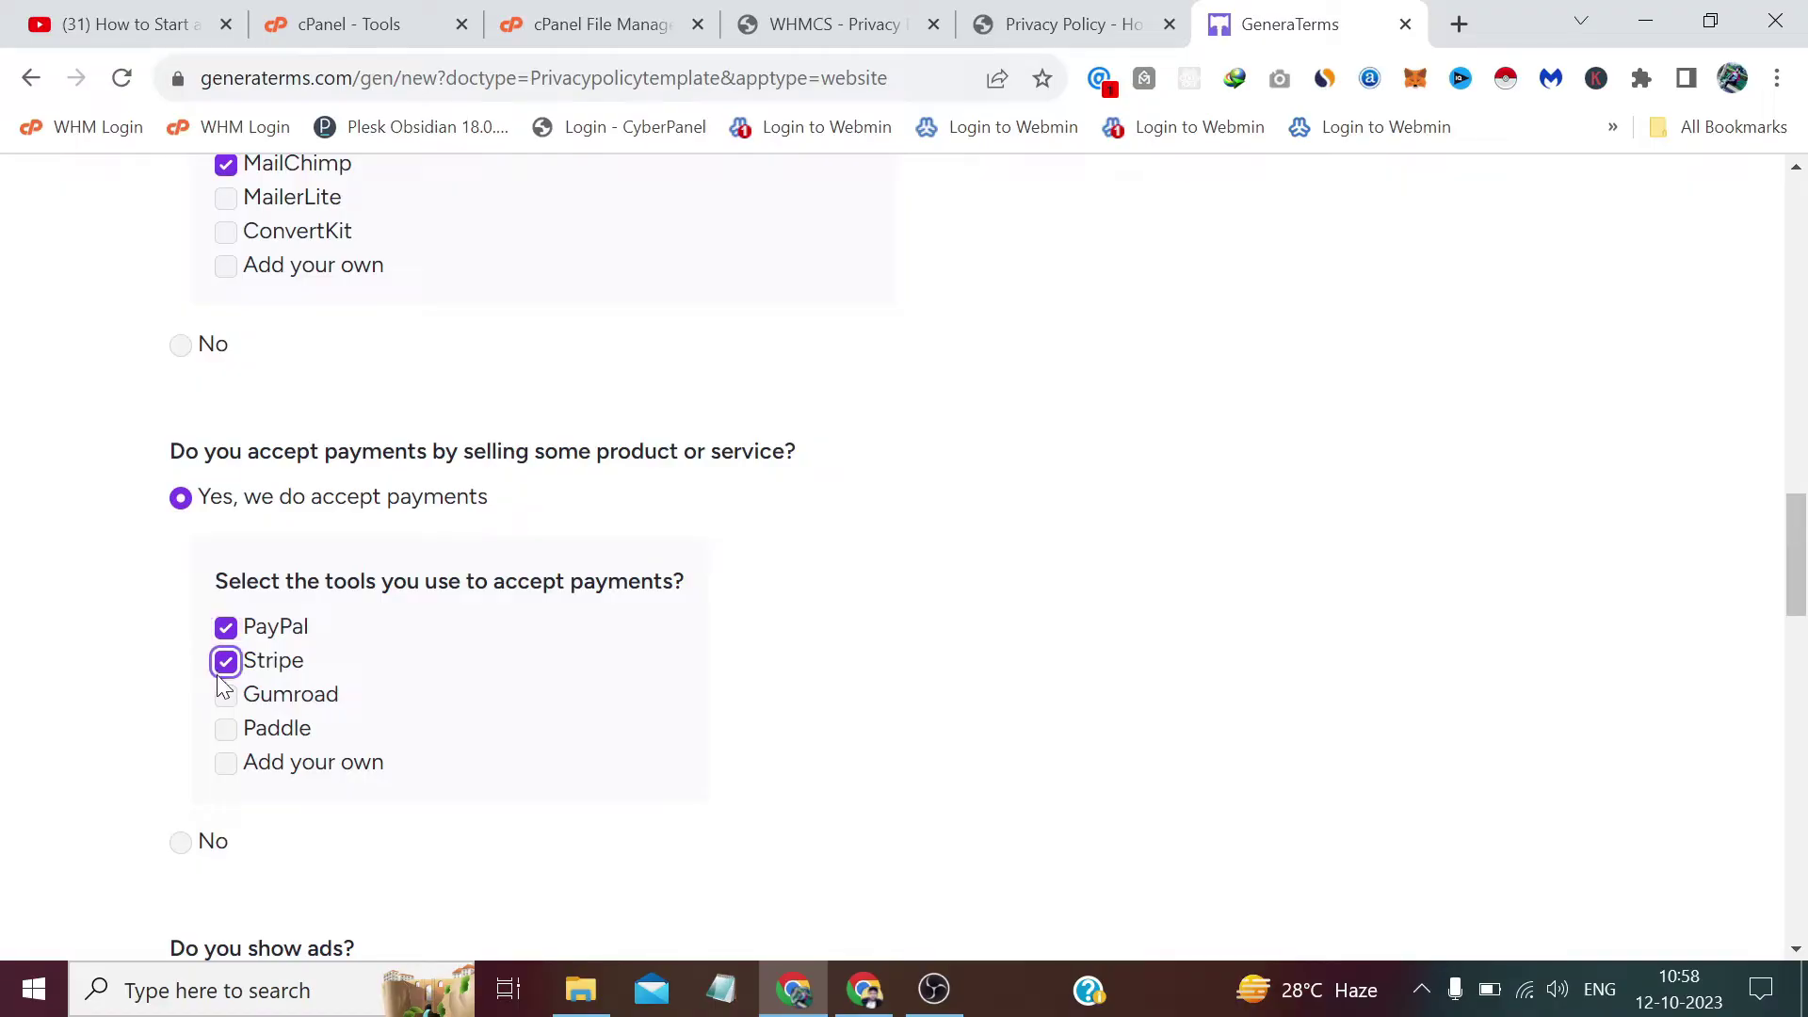
left_click(227, 763)
scroll(310, 883, "down", 2)
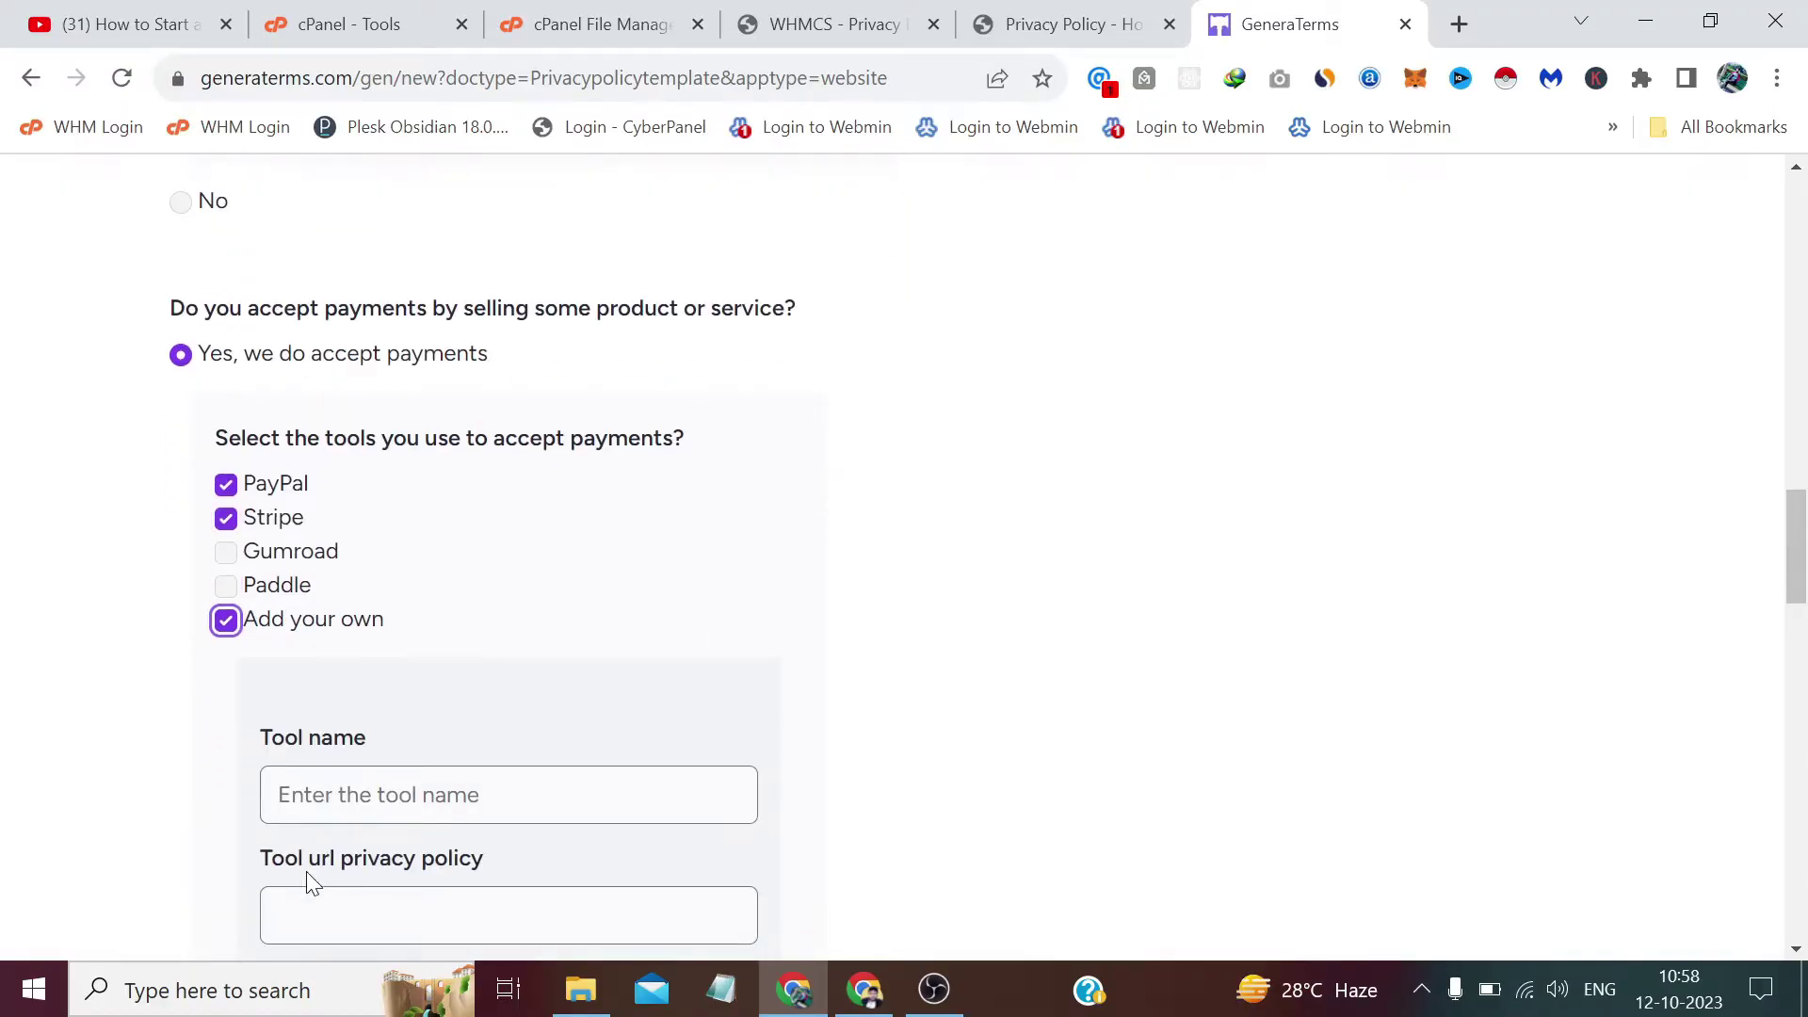
left_click(315, 791)
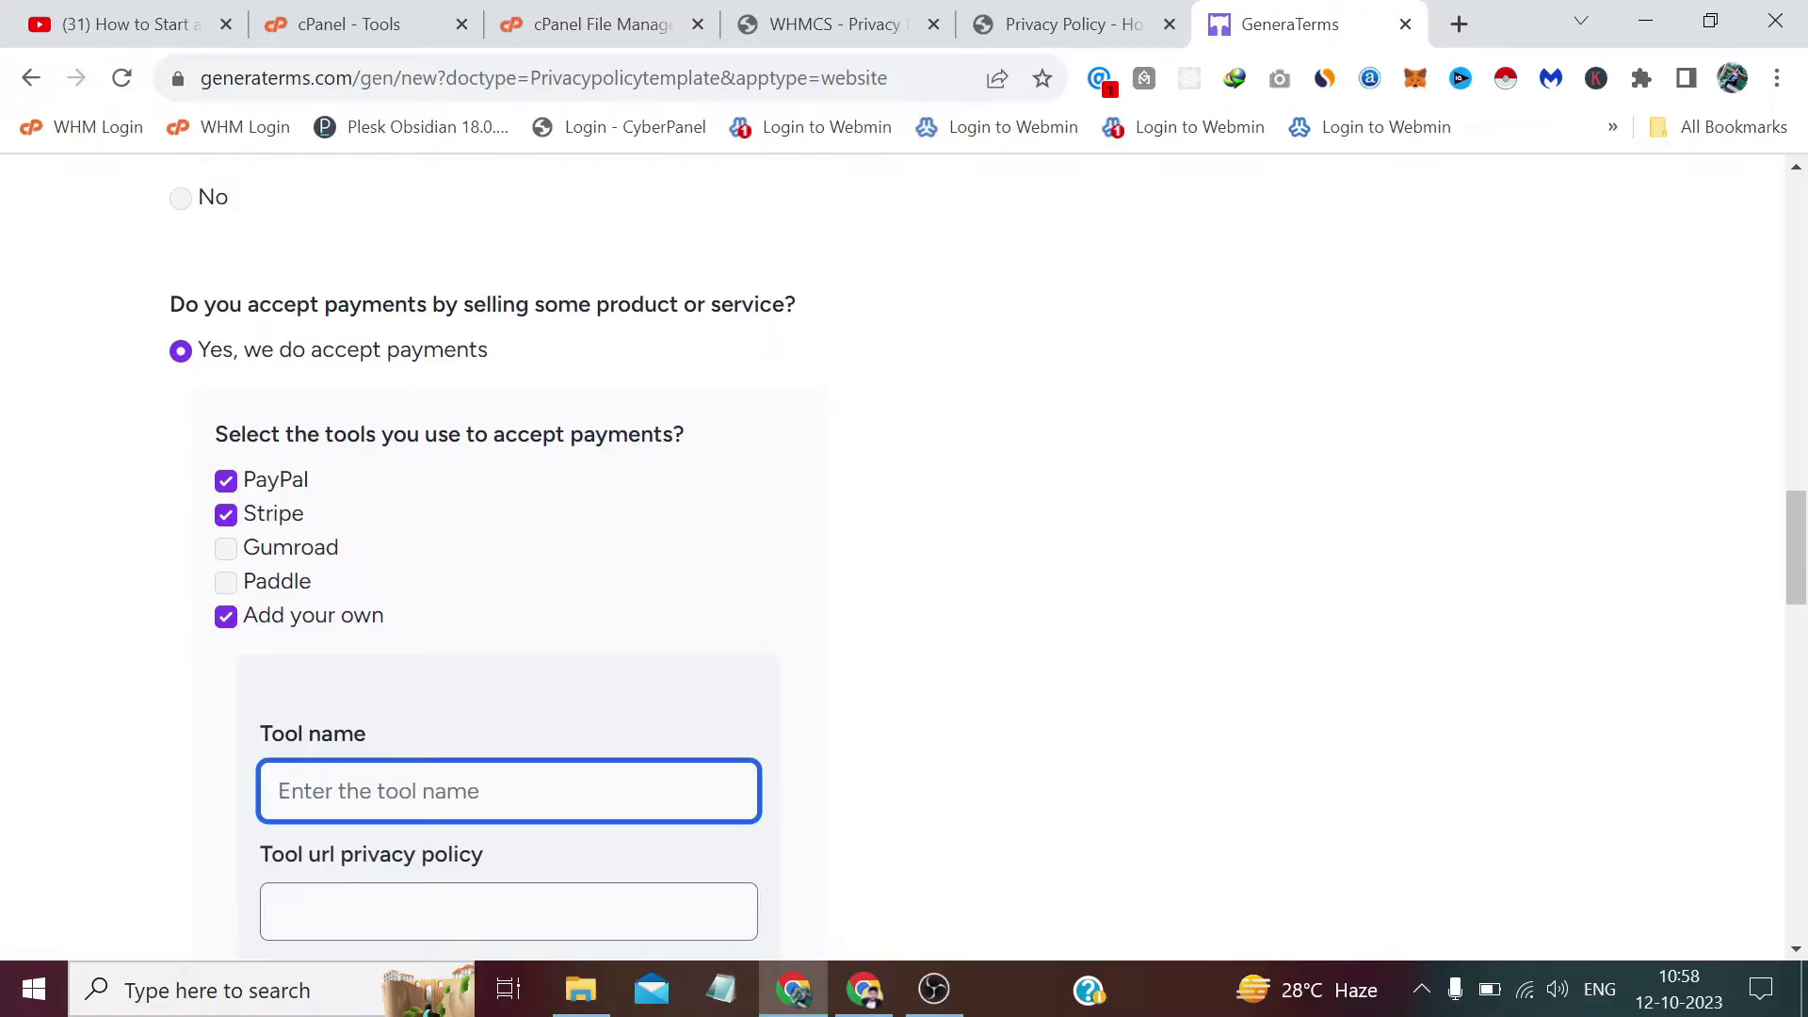
type("Bitc")
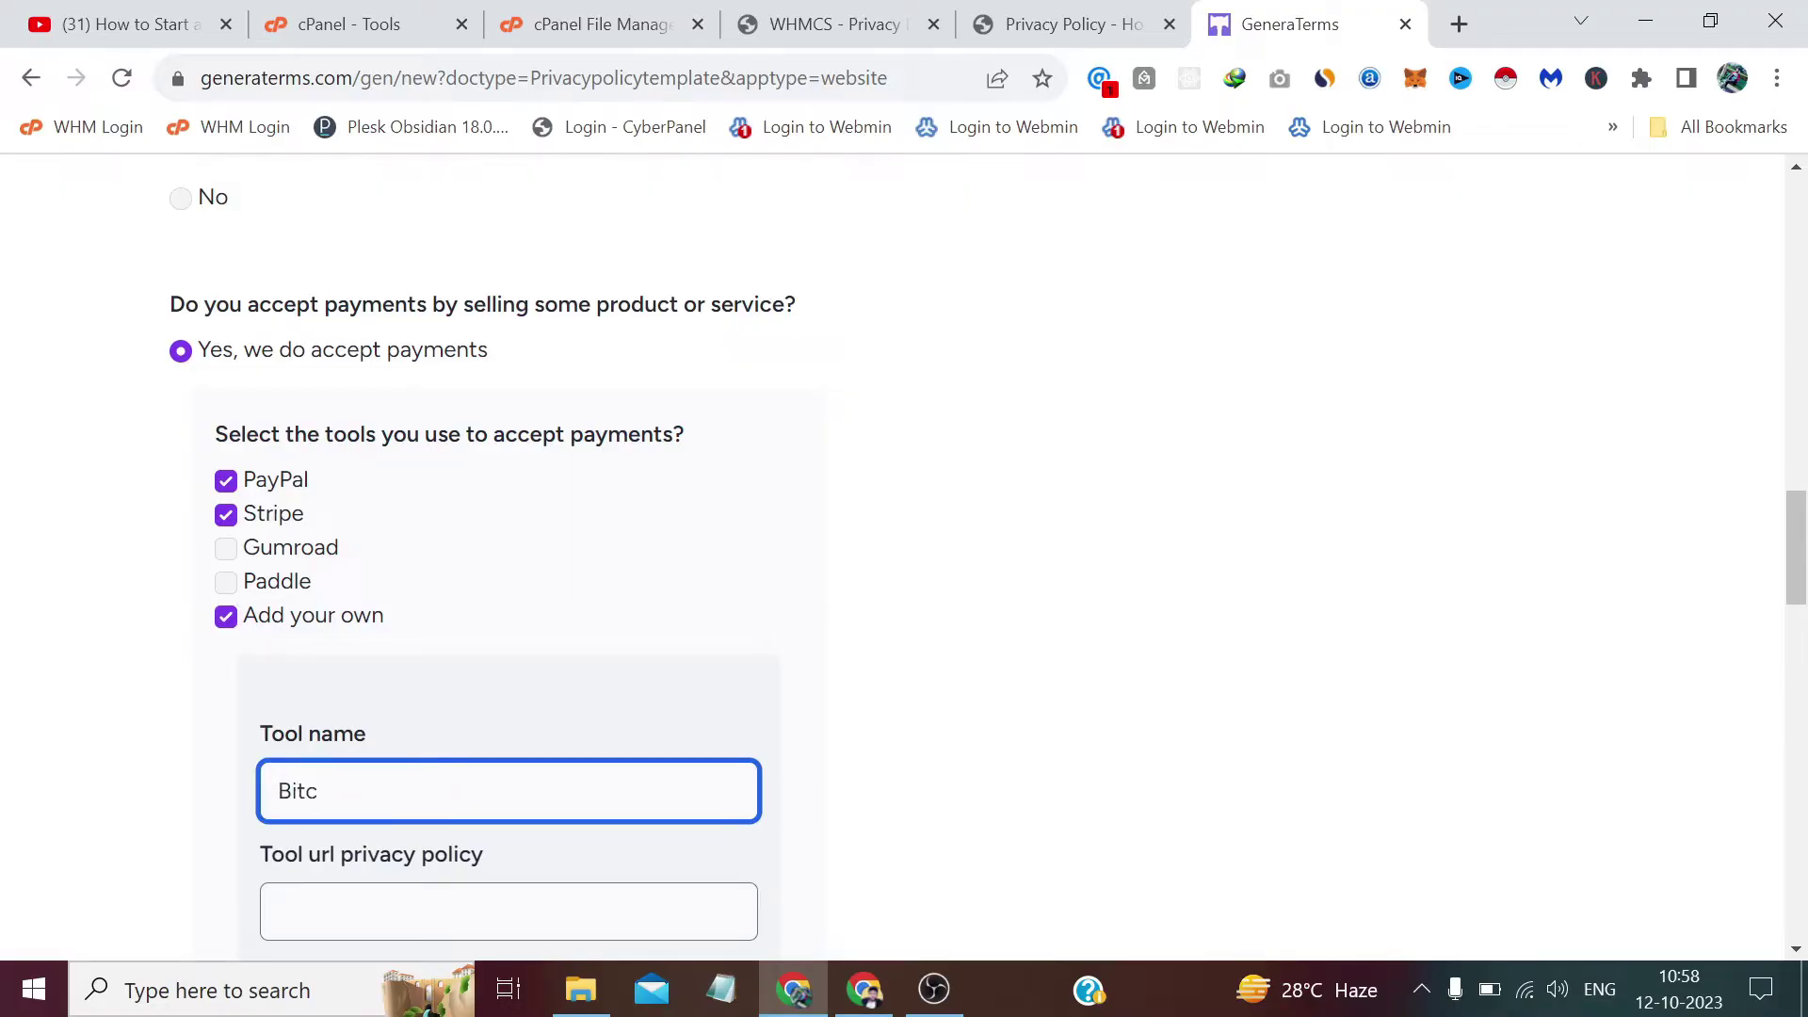
type("oin")
Answer No to showing ads on the site.
scroll(904, 555, "down", 4)
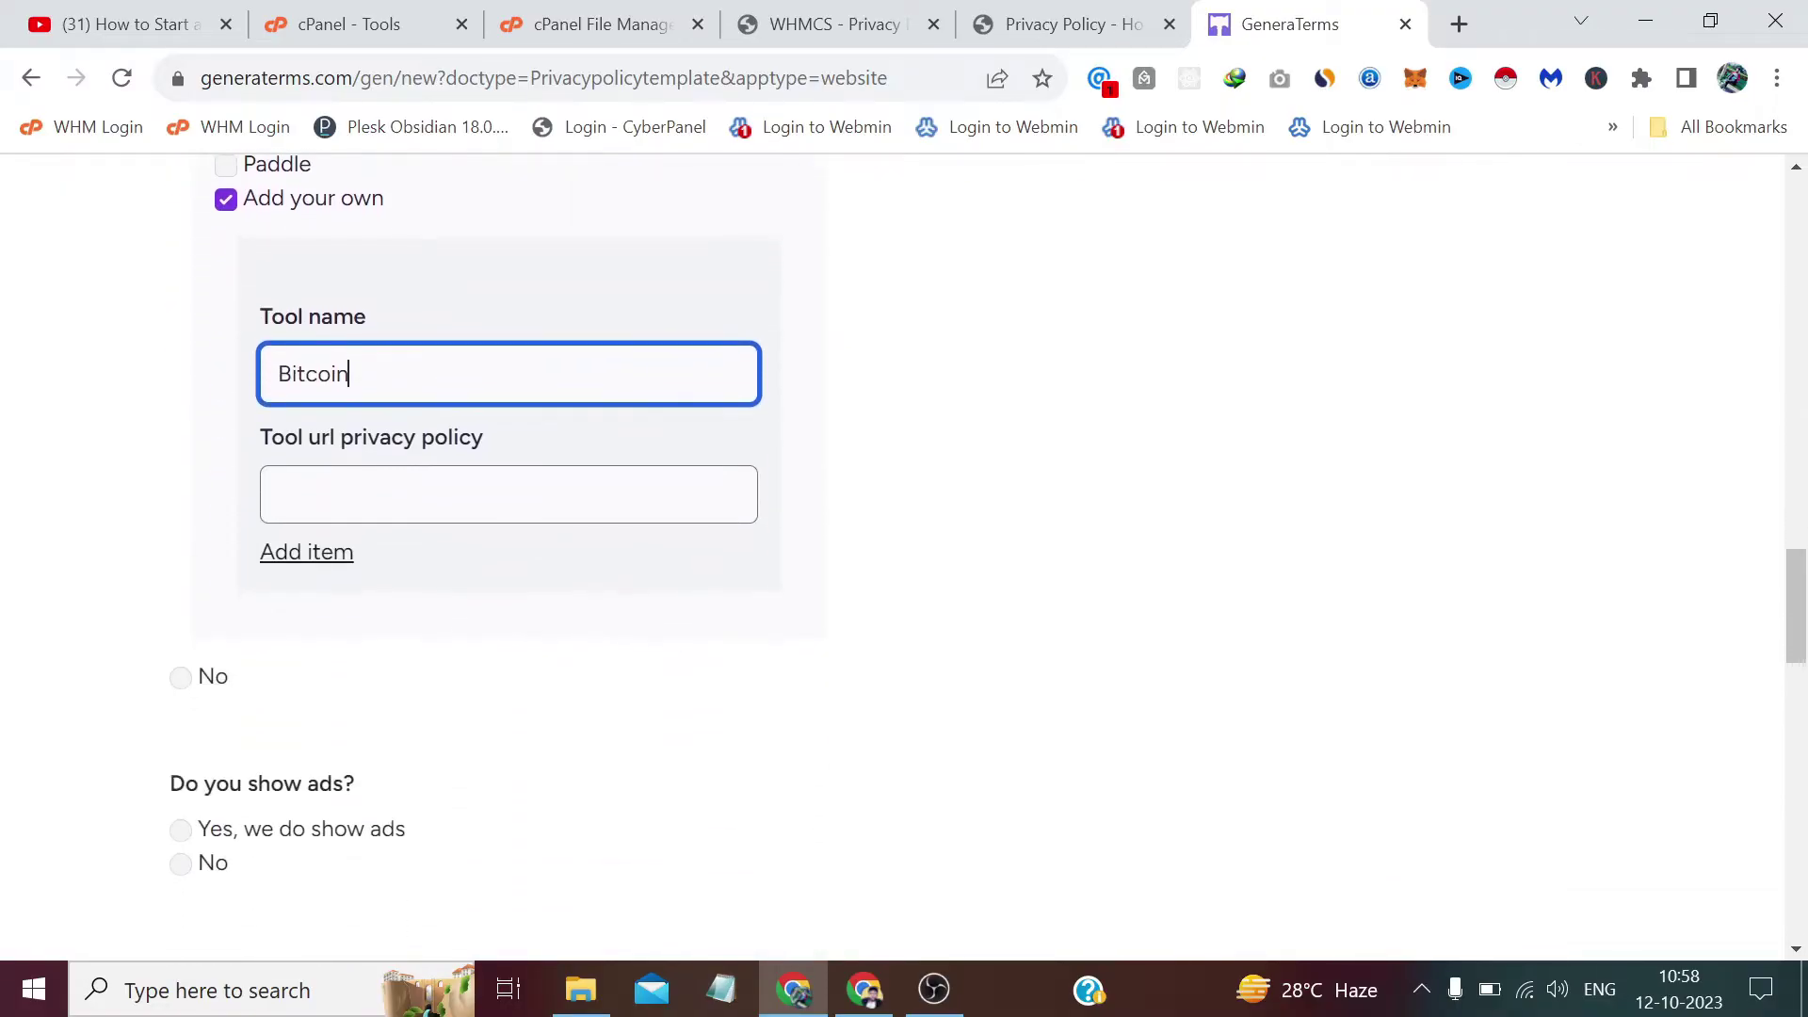
scroll(326, 803, "down", 2)
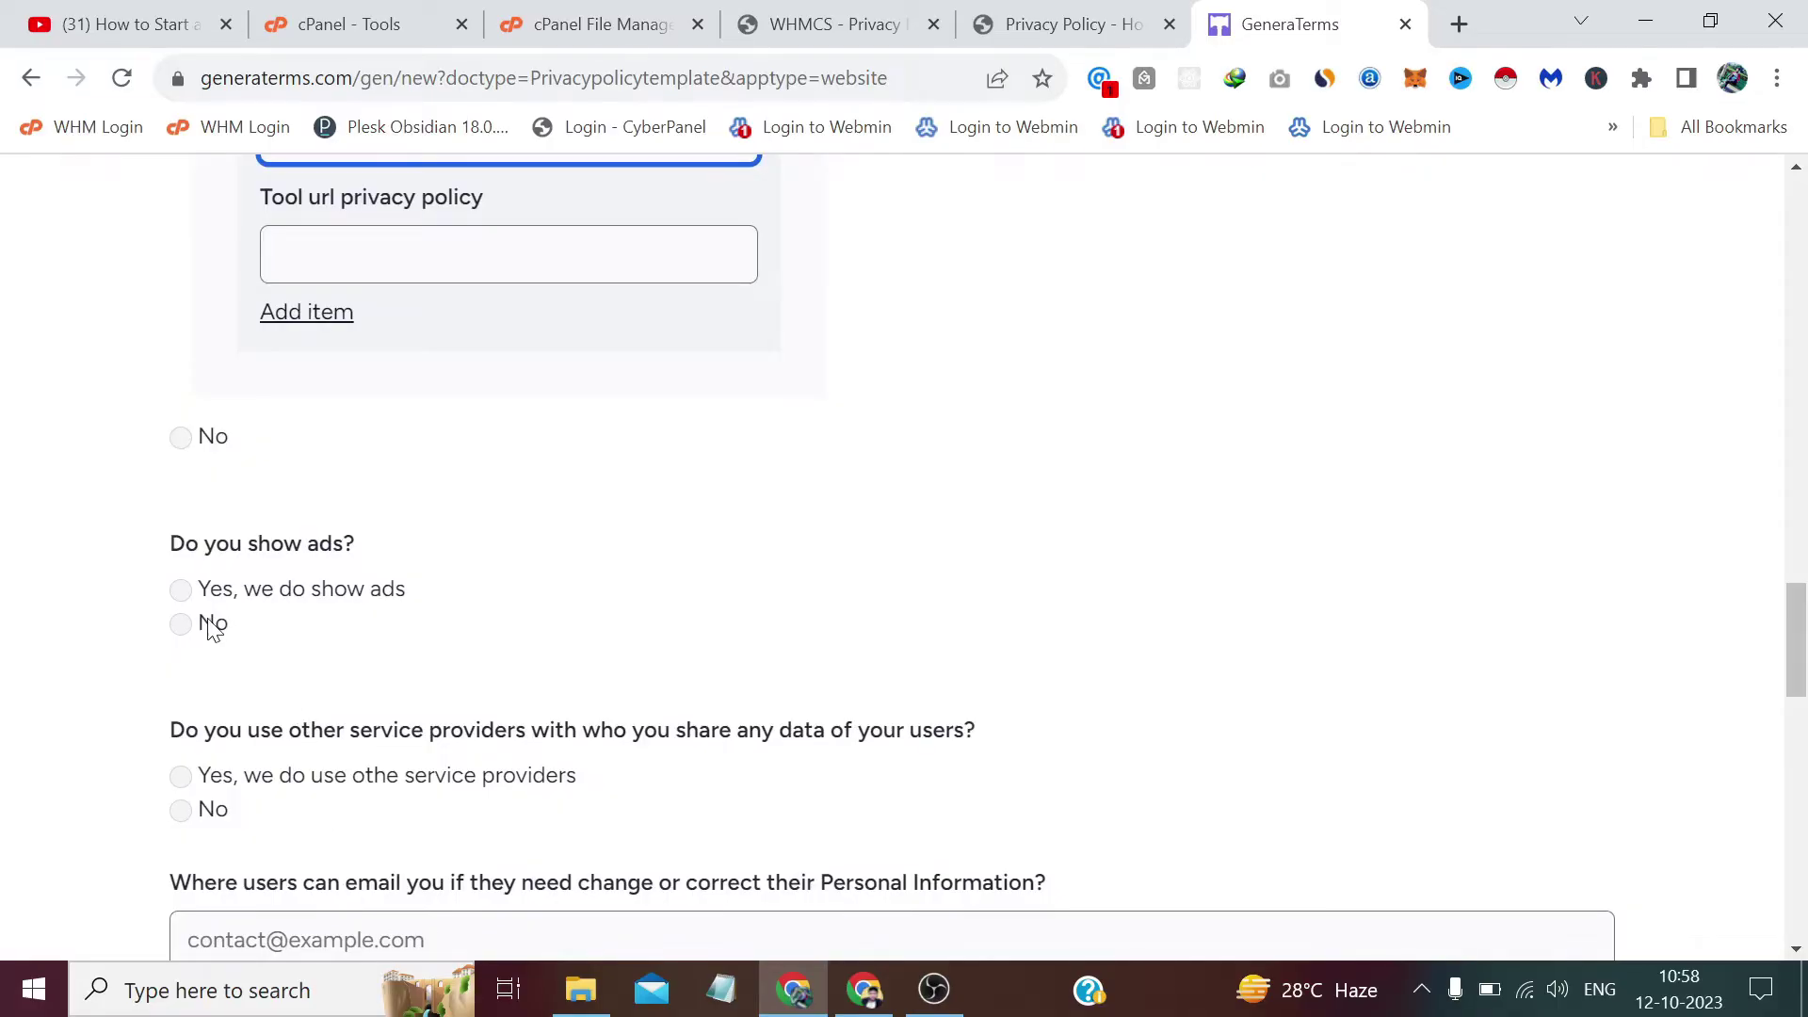
left_click(213, 627)
scroll(213, 629, "down", 2)
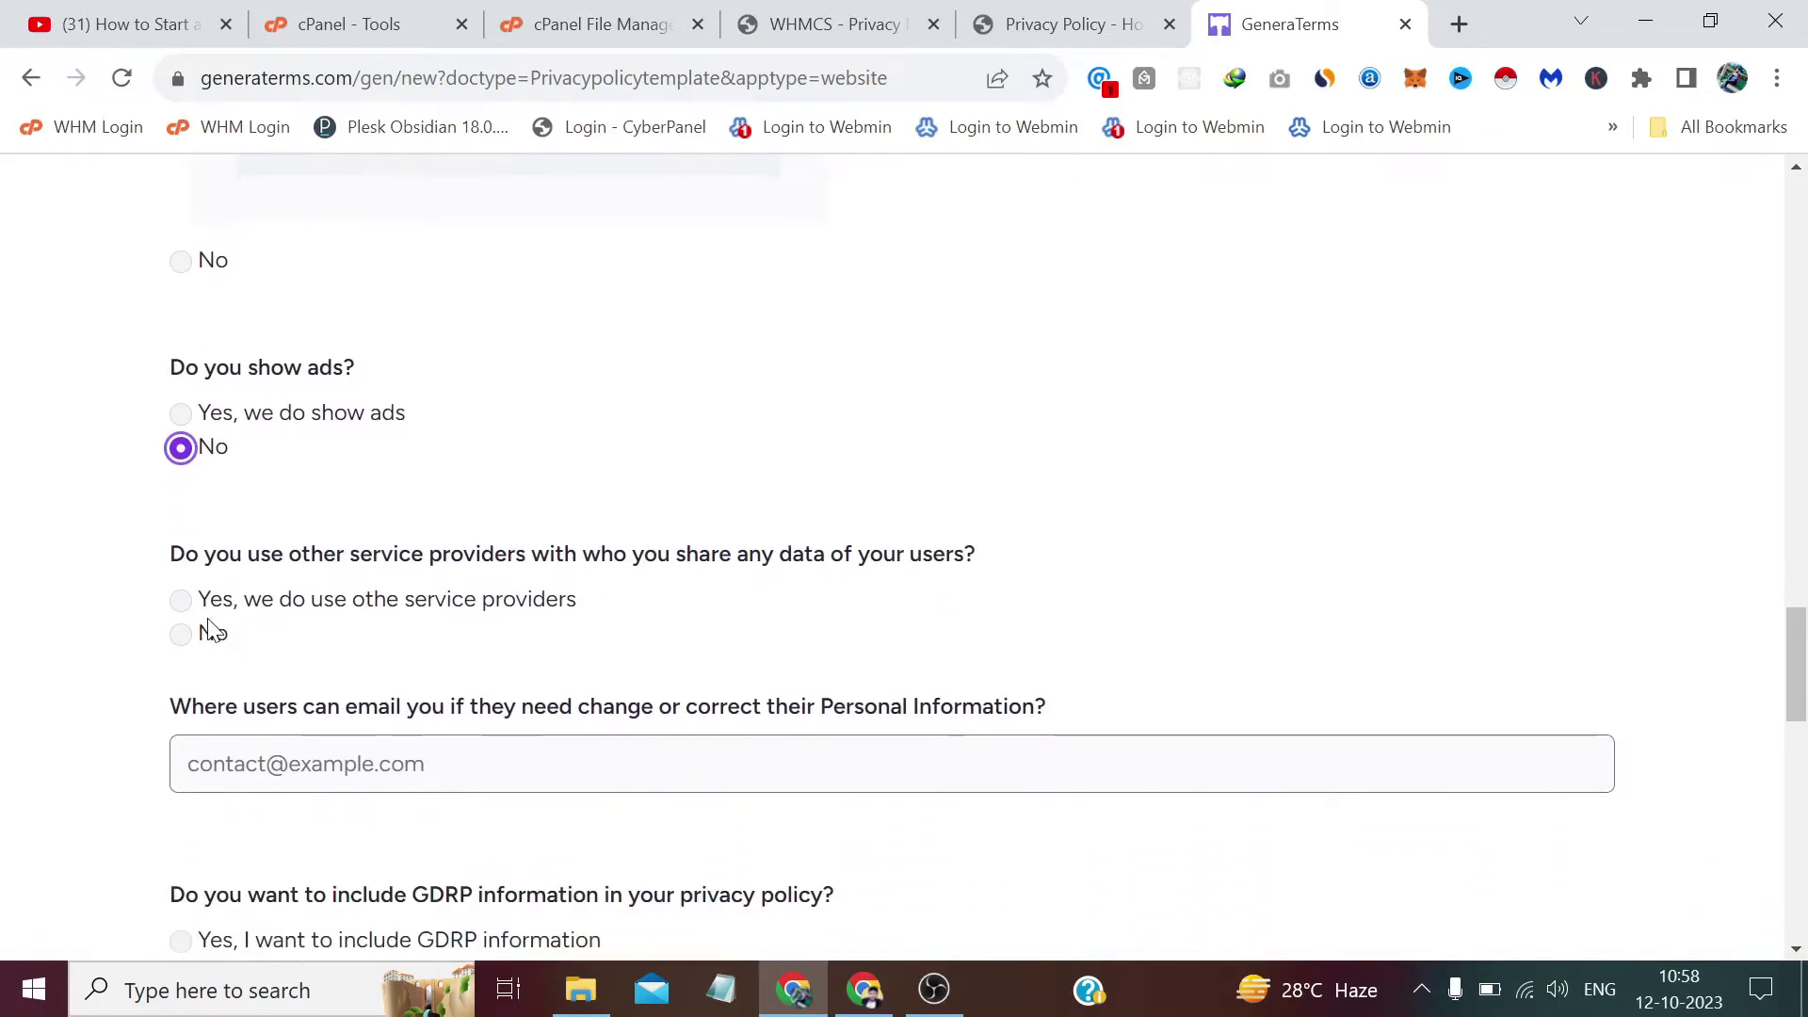
scroll(212, 629, "down", 1)
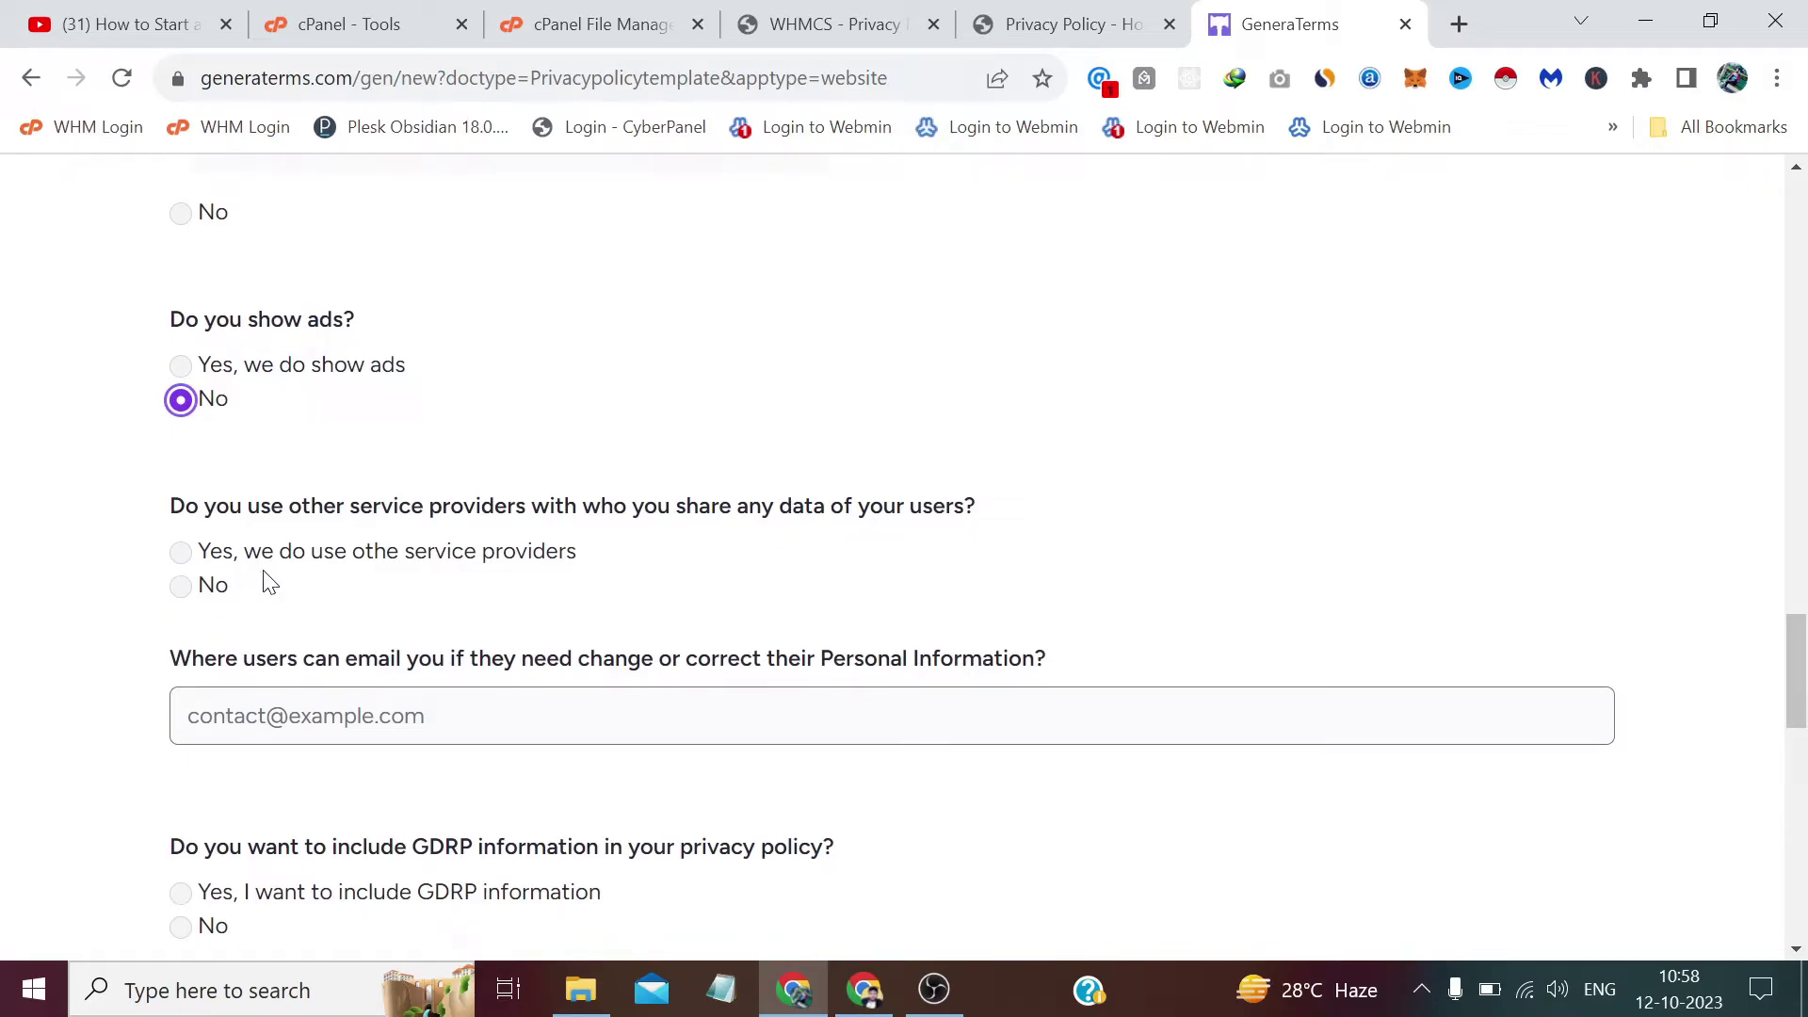
Answer No to sharing user data with service providers and enter the support e-mail for correction requests.
left_click(215, 593)
scroll(217, 599, "down", 2)
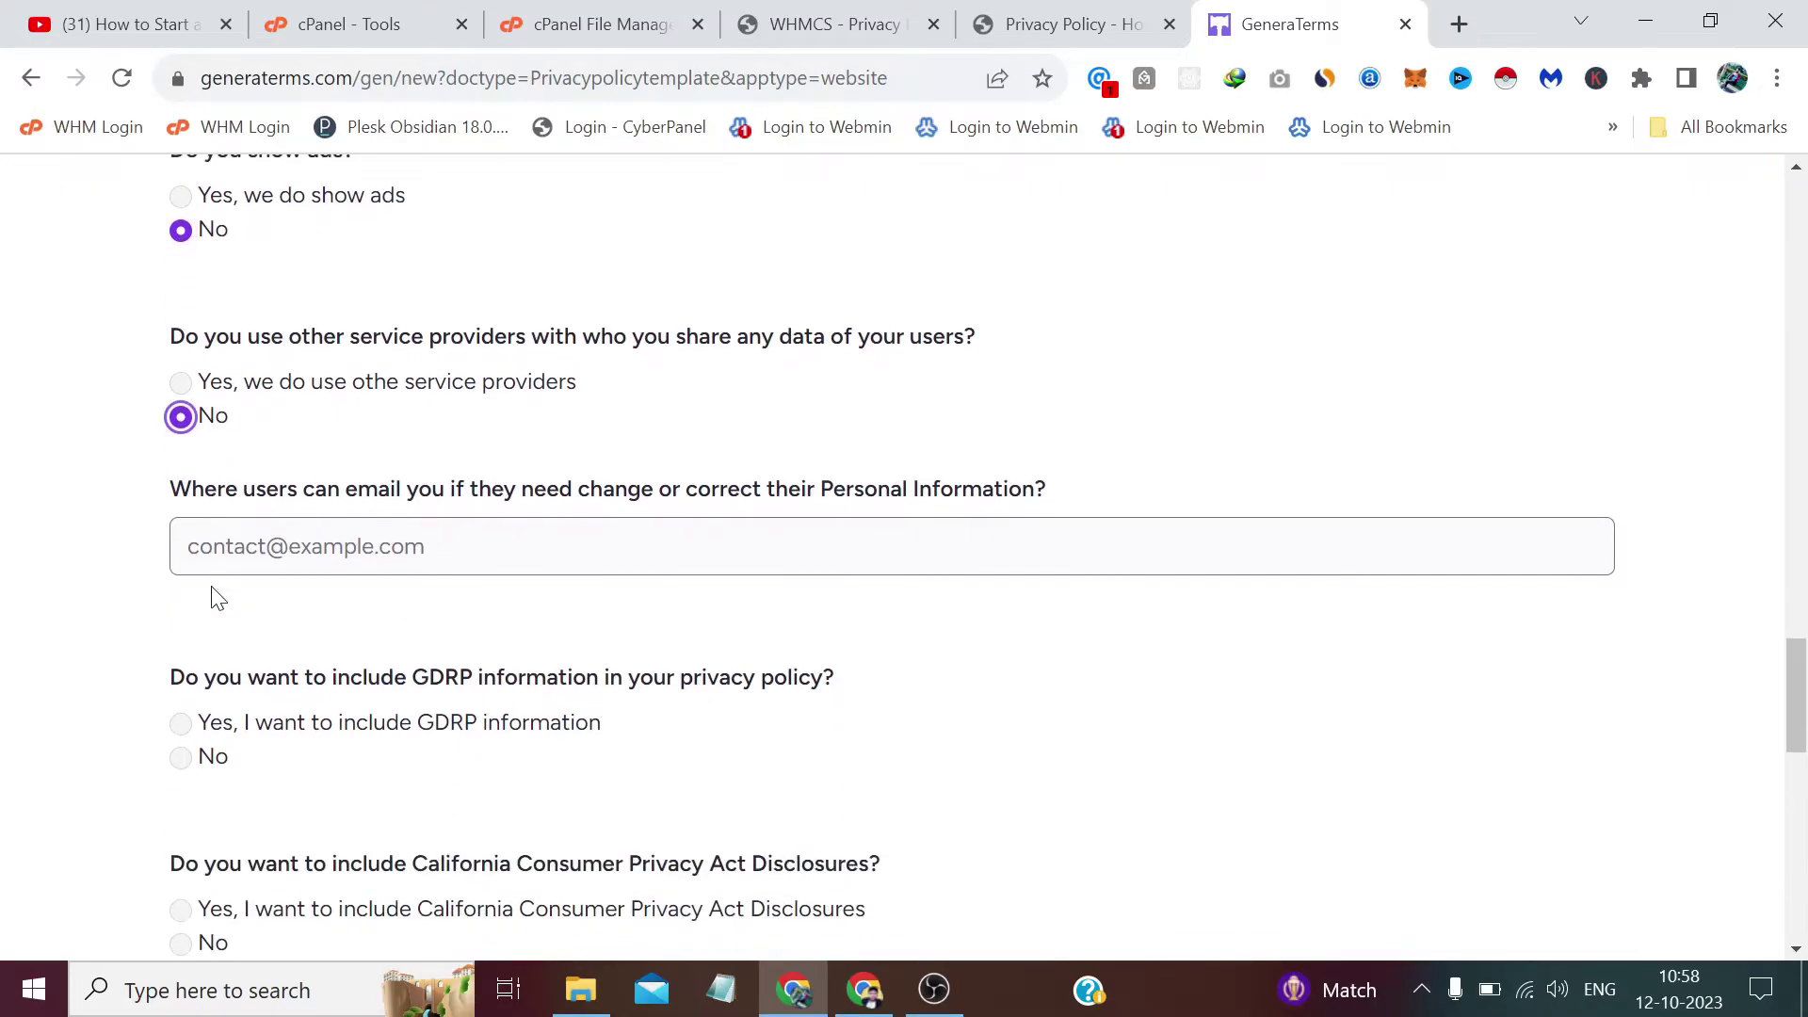
key("Tab")
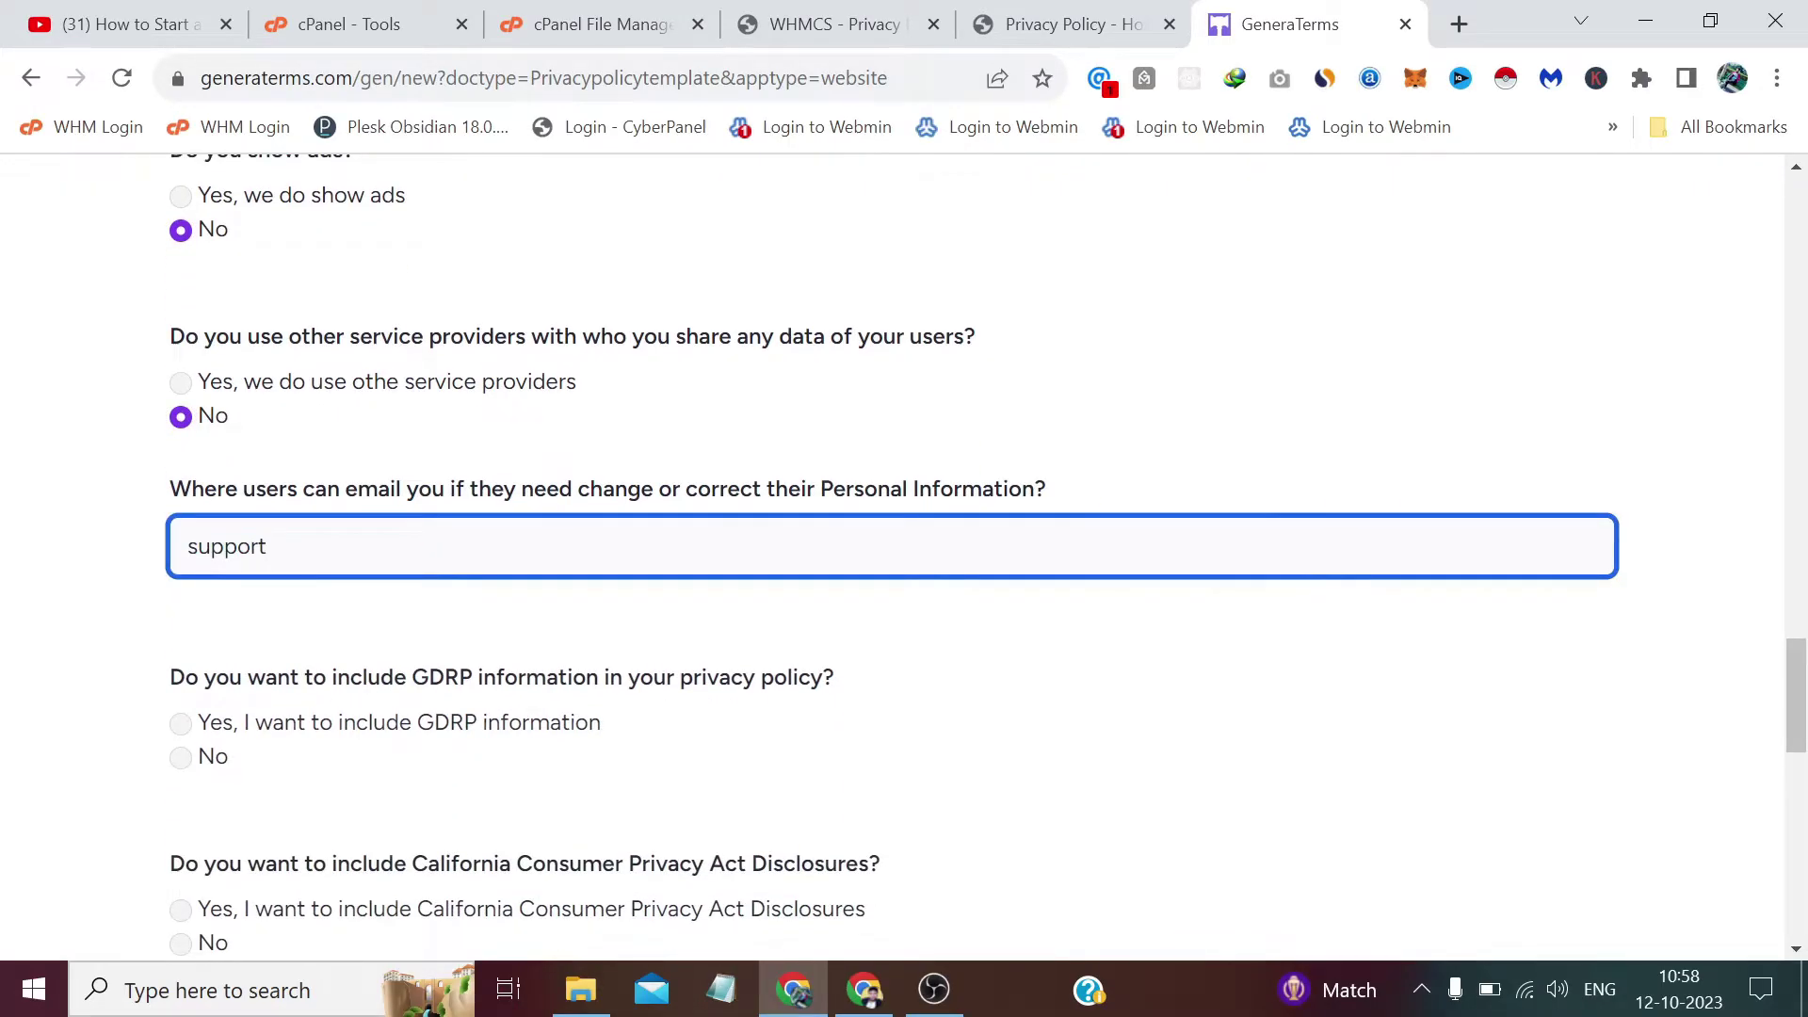
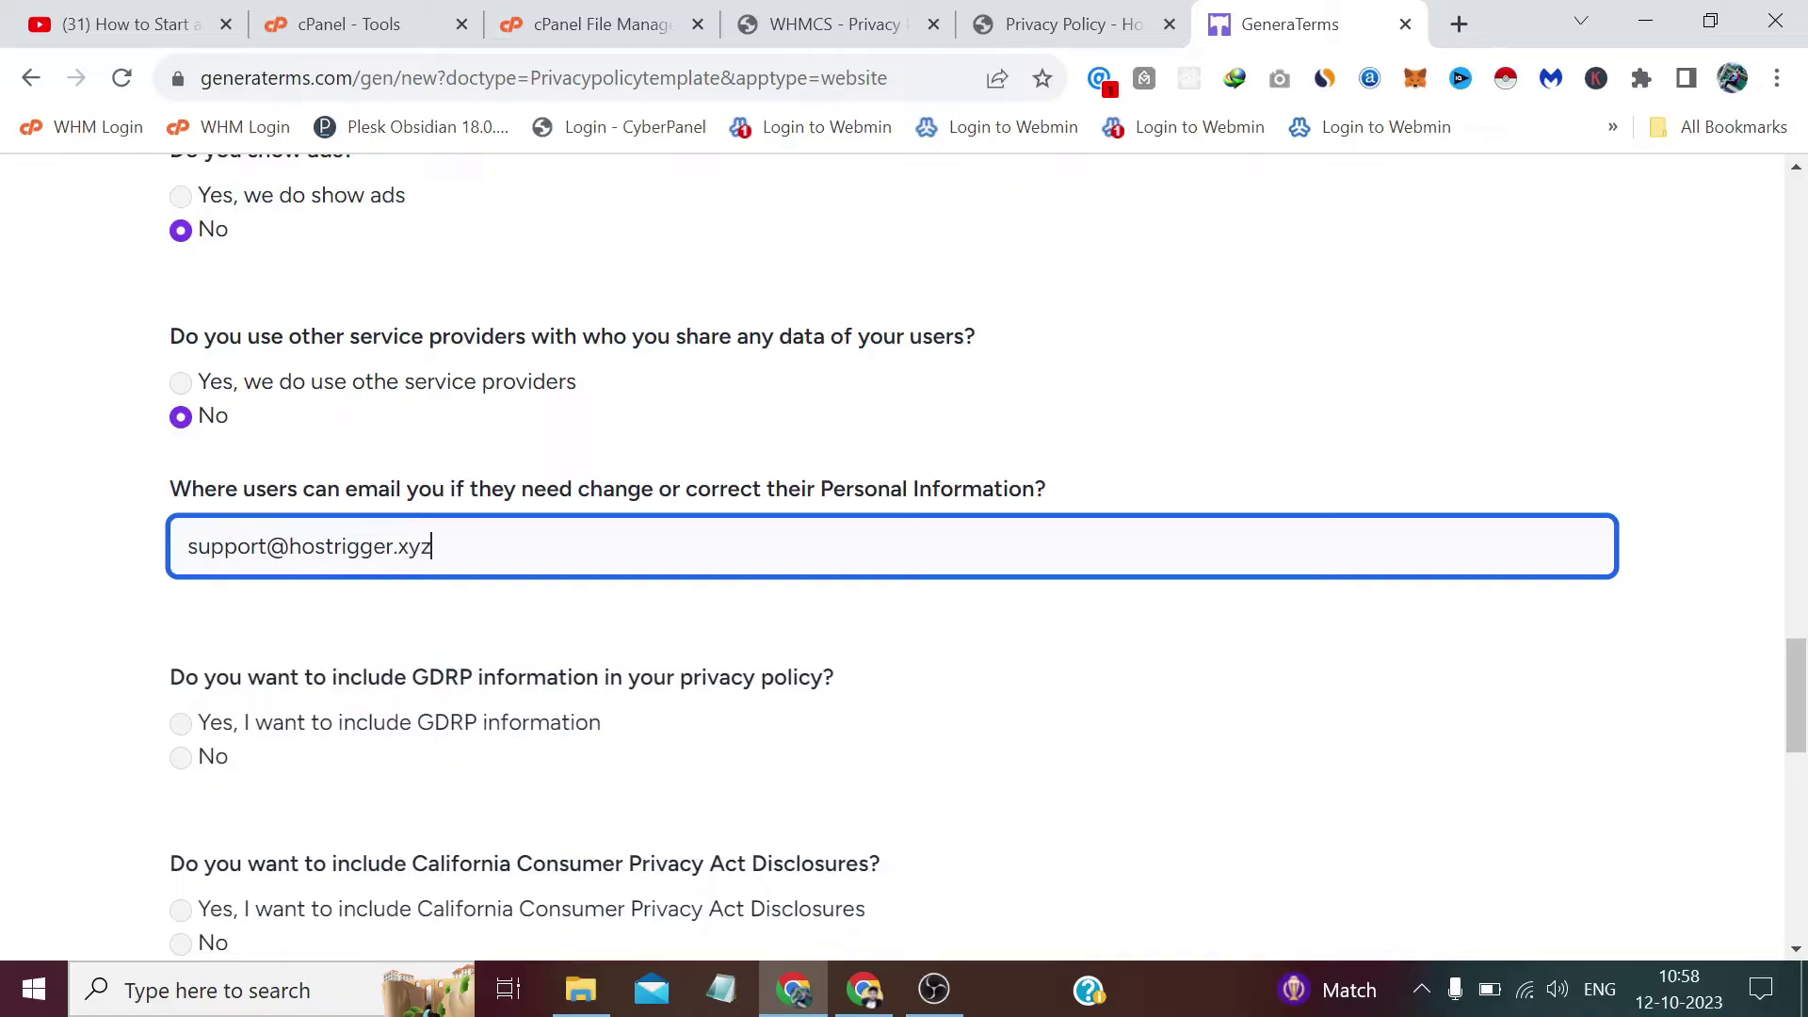
scroll(250, 557, "down", 2)
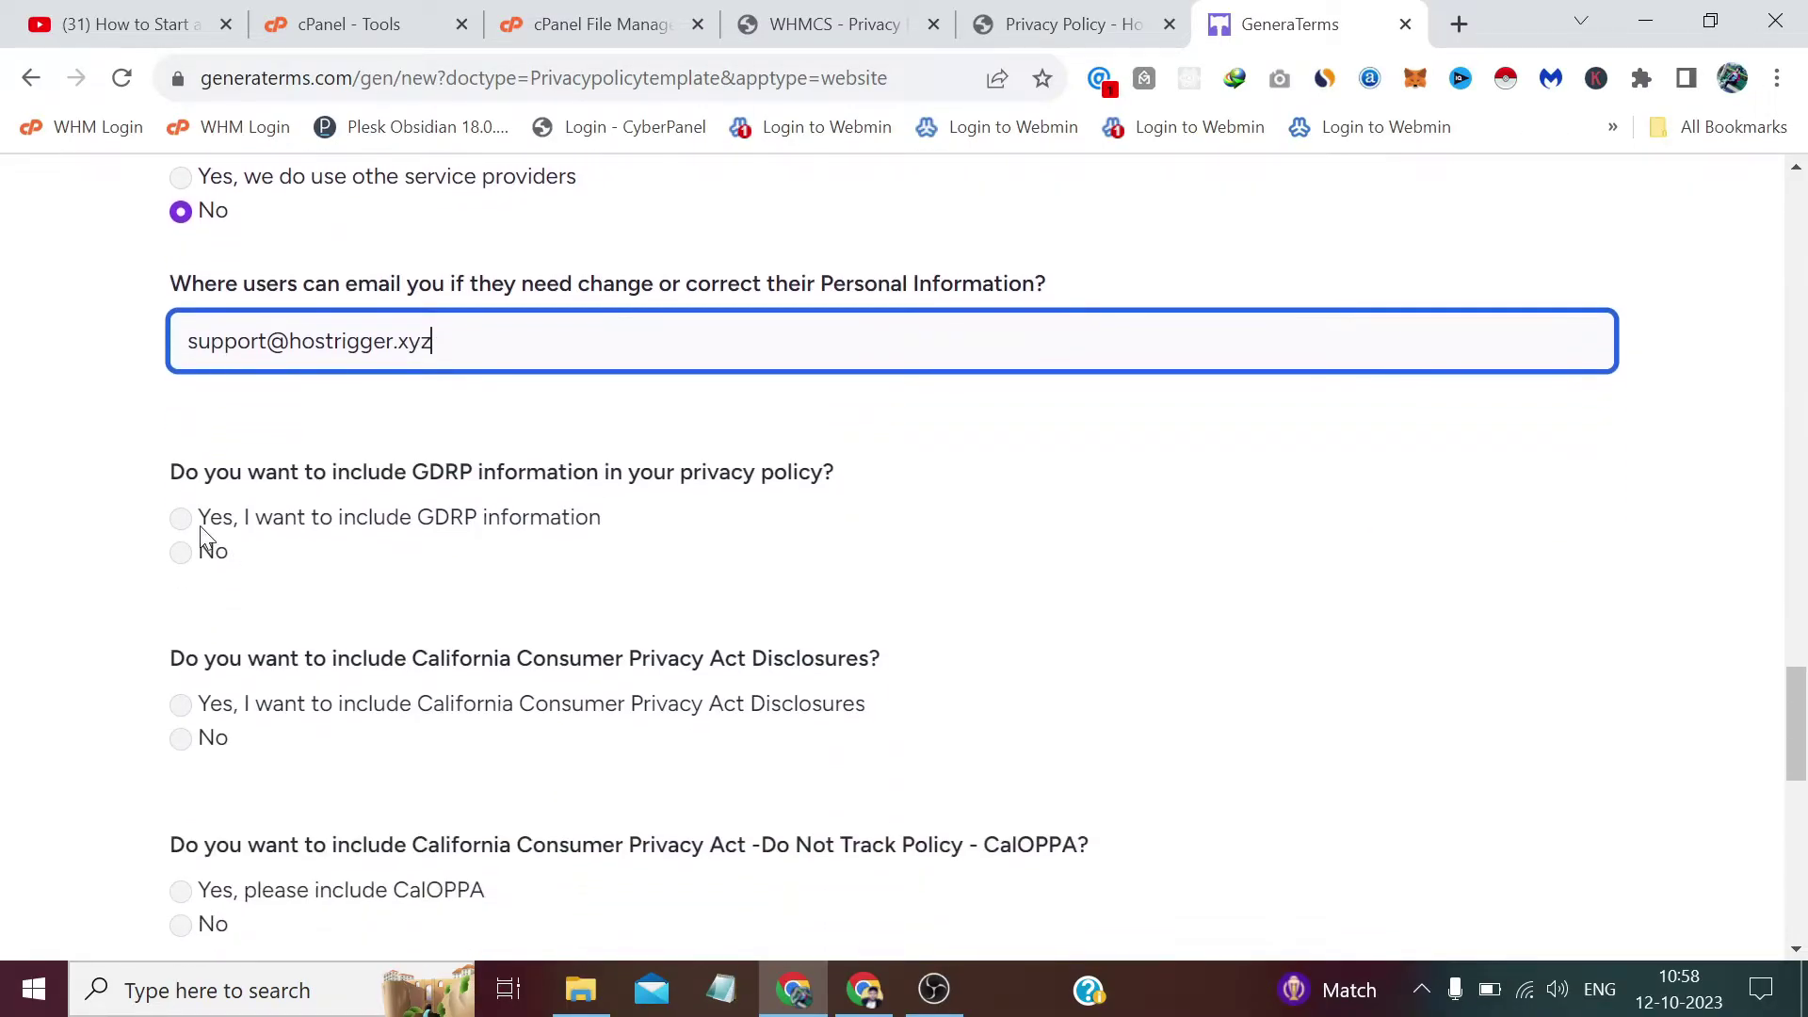
Include GDPR information and decline the CCPA and CalOPPA Do Not Track disclosures.
left_click(200, 525)
scroll(215, 622, "down", 2)
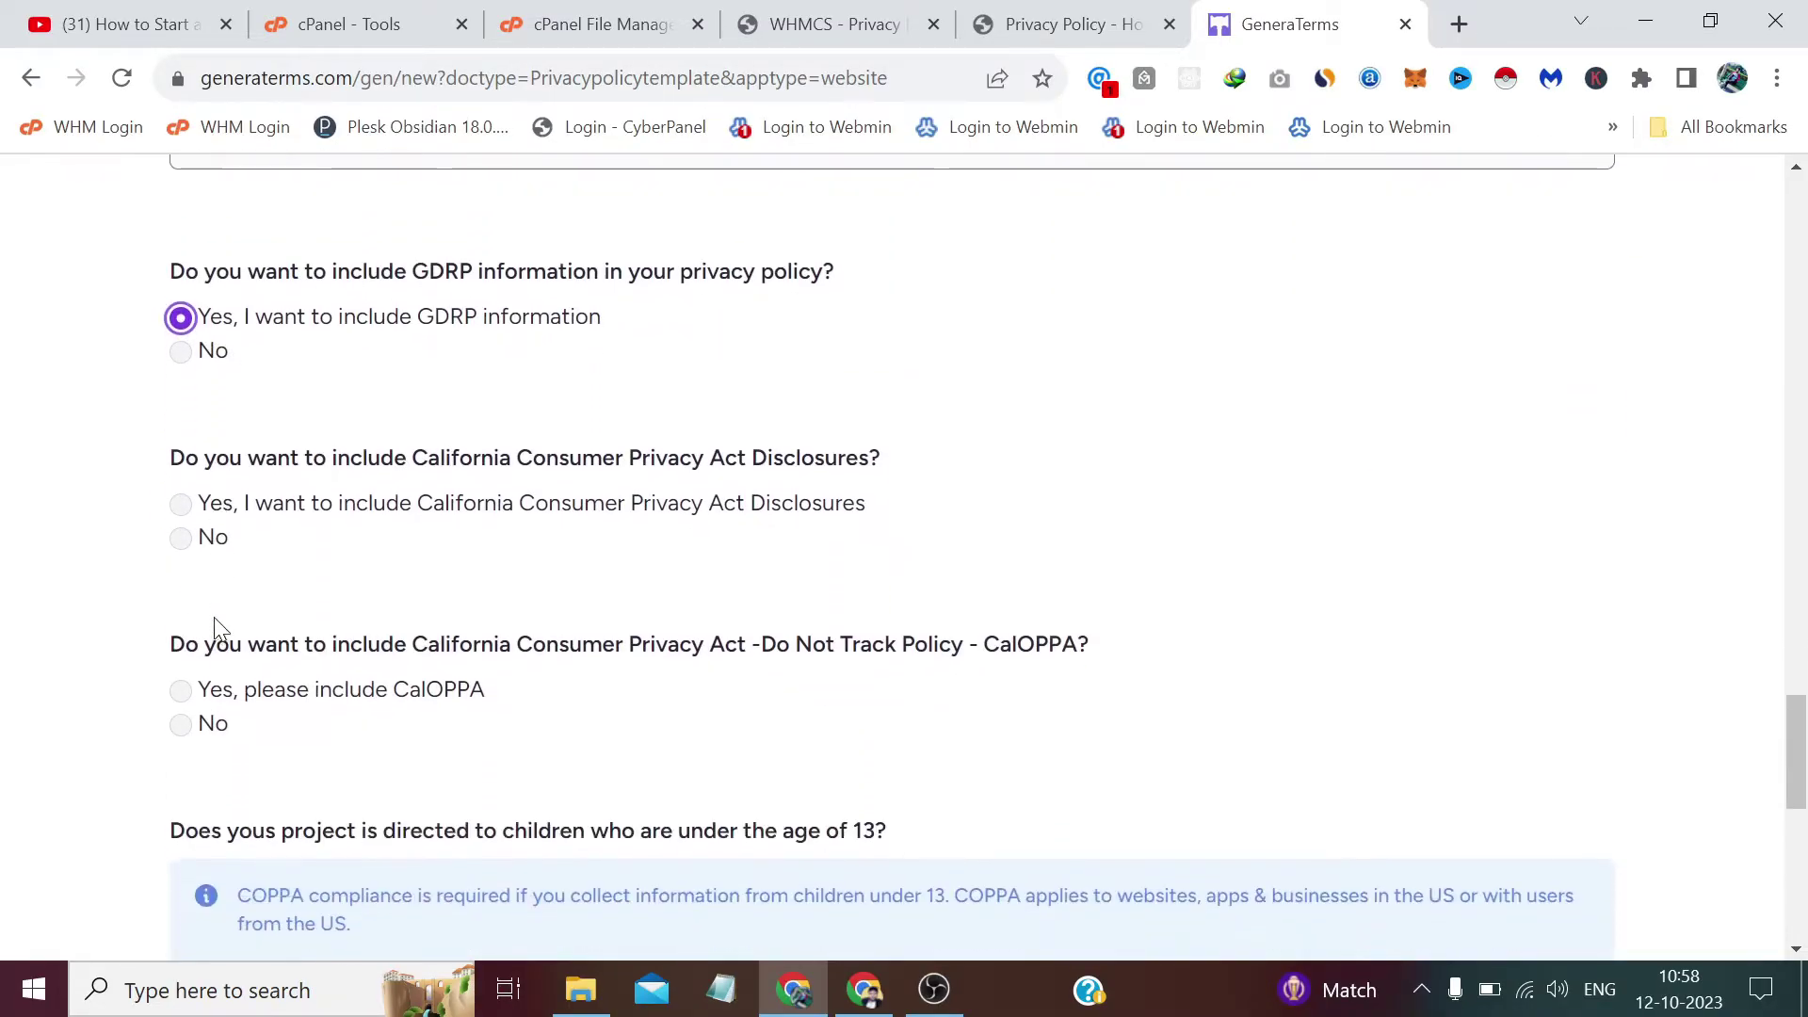
left_click(229, 513)
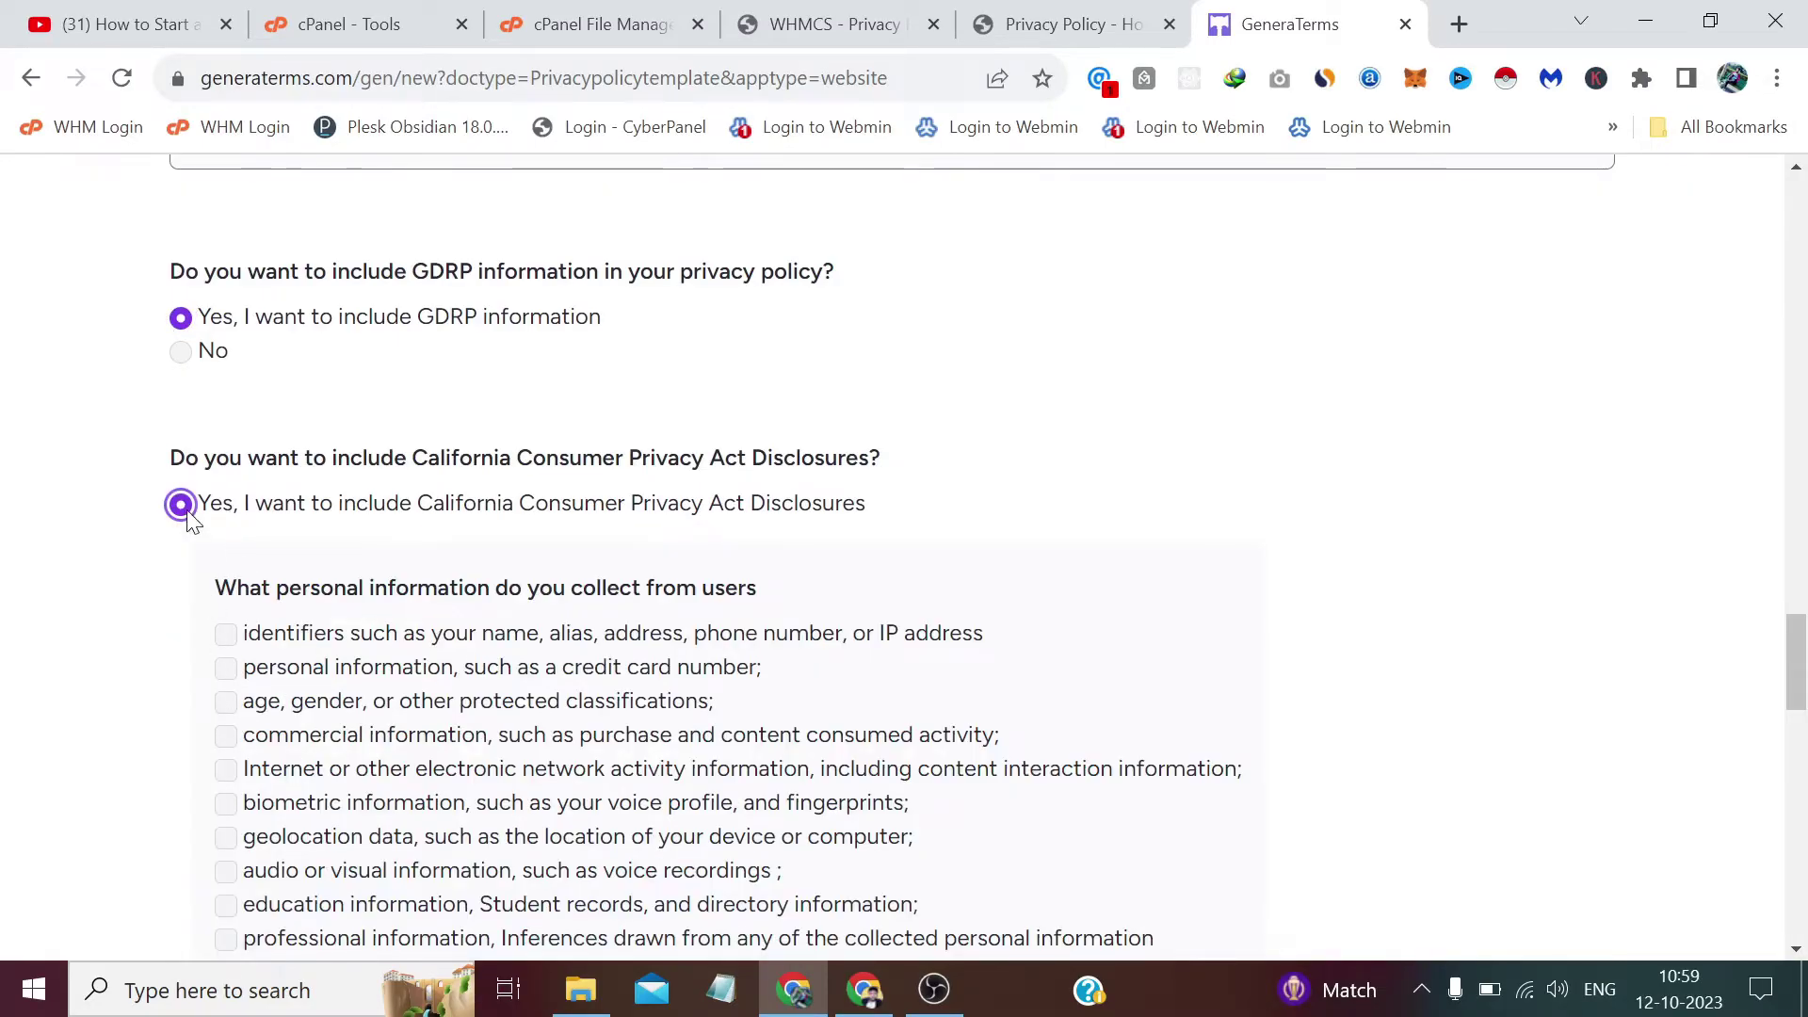
scroll(192, 516, "down", 5)
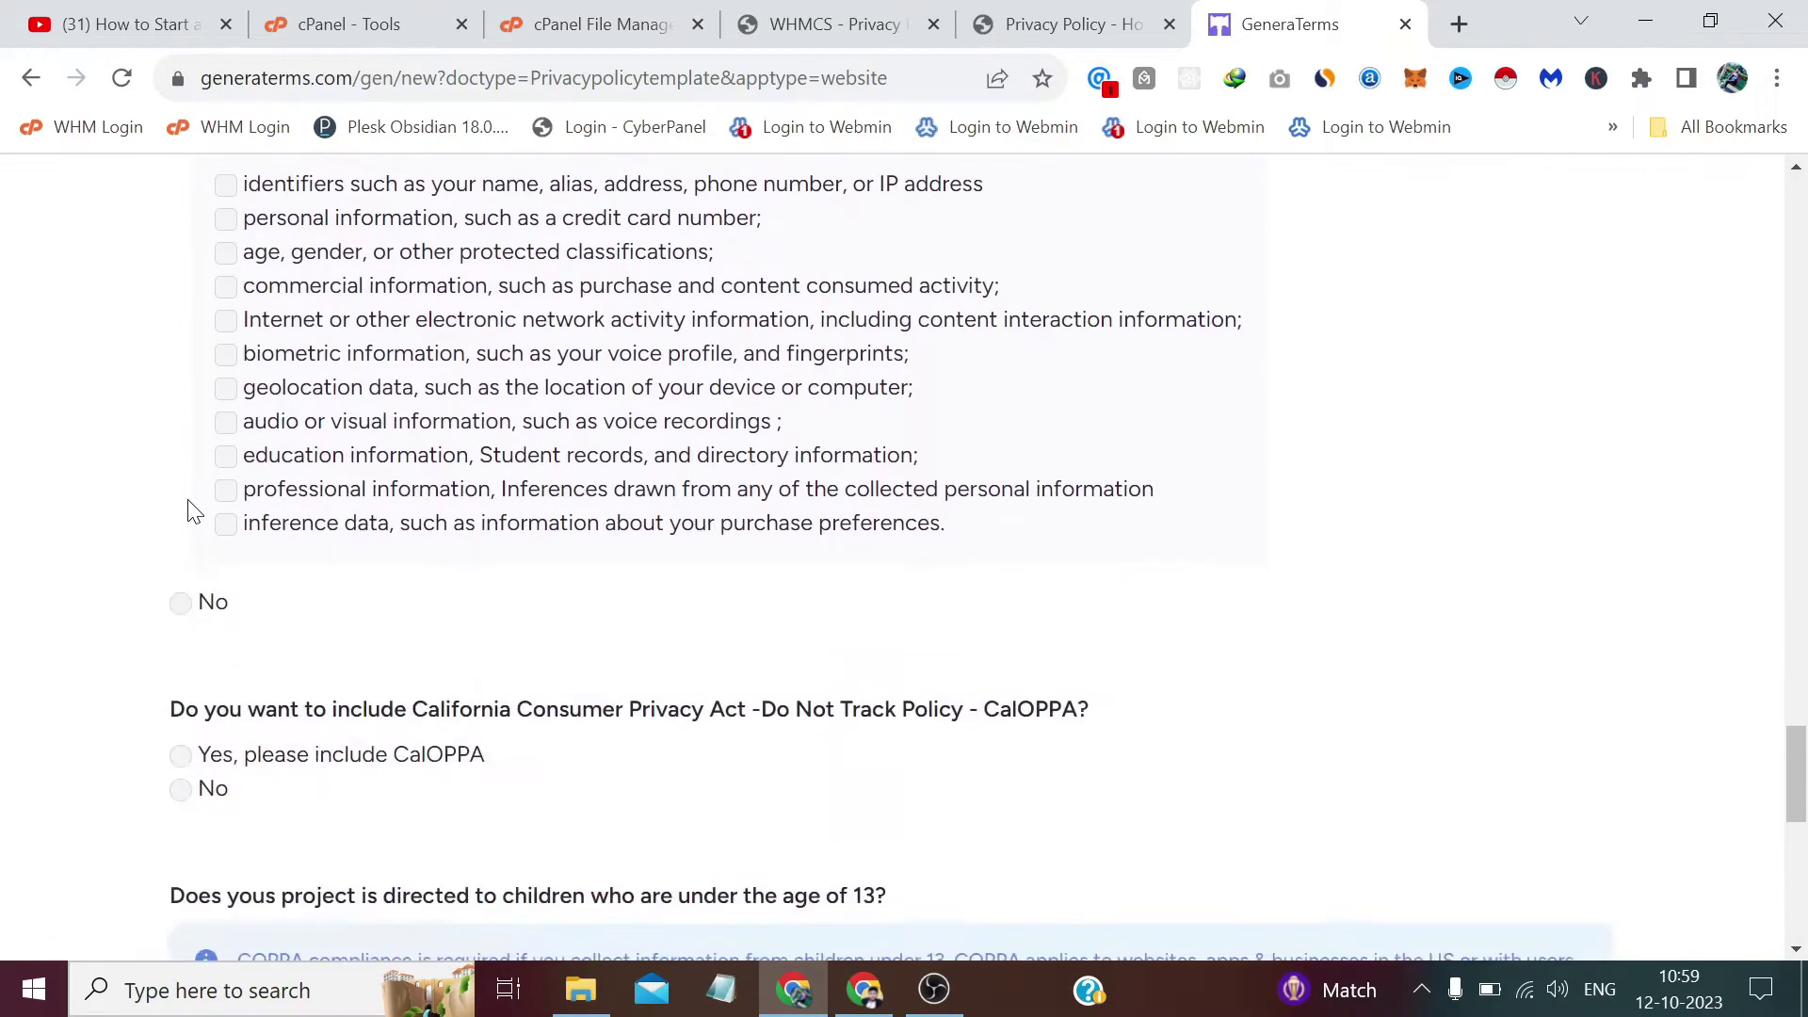
scroll(193, 511, "down", 2)
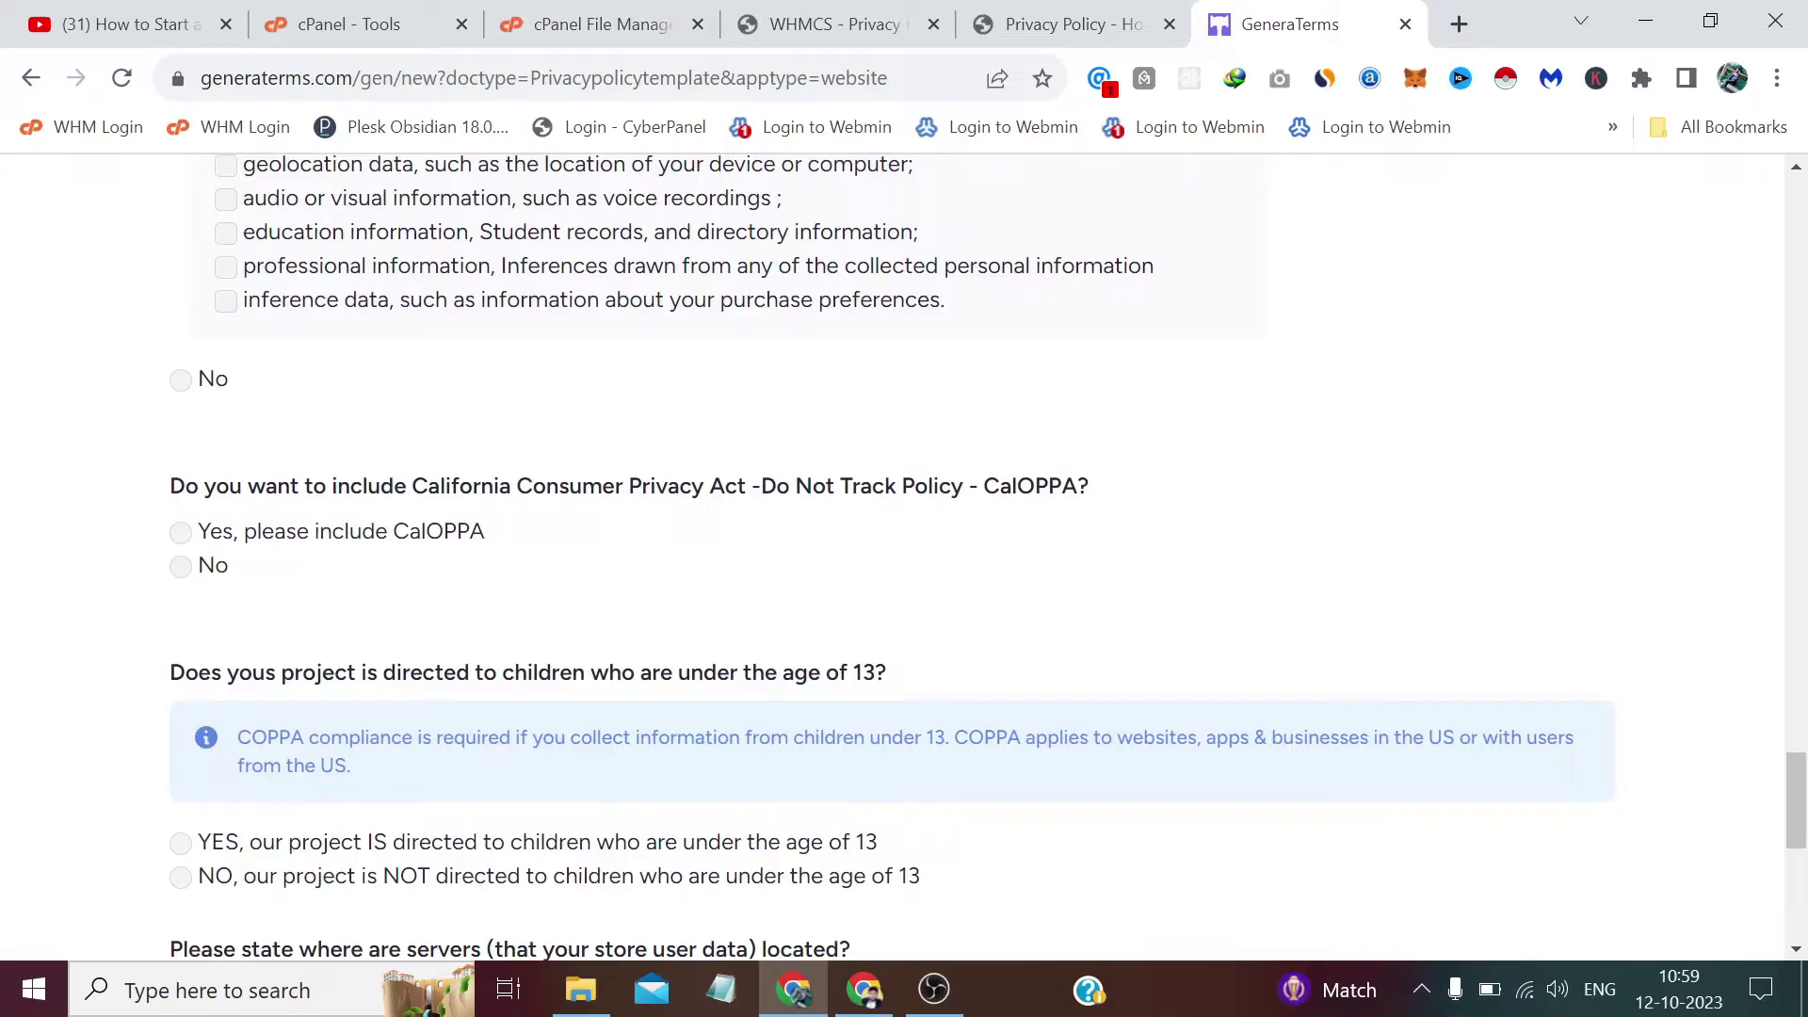
left_click(182, 380)
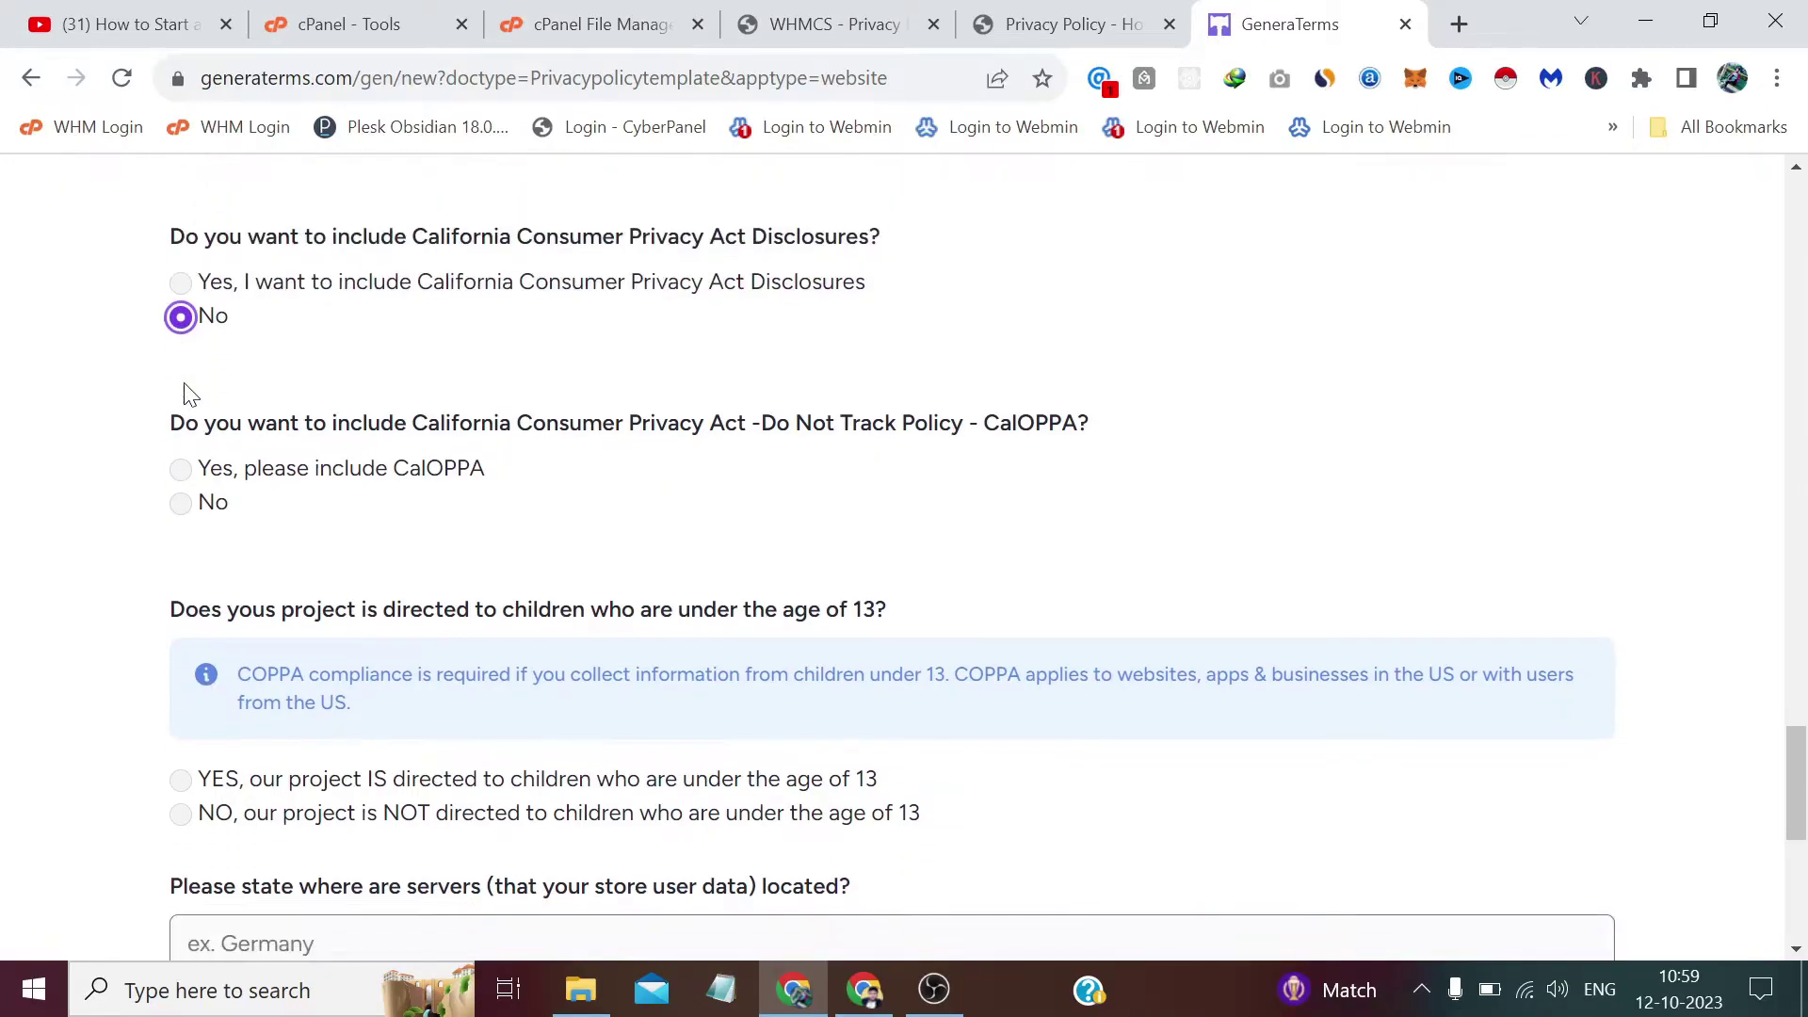
left_click(181, 417)
scroll(182, 420, "down", 3)
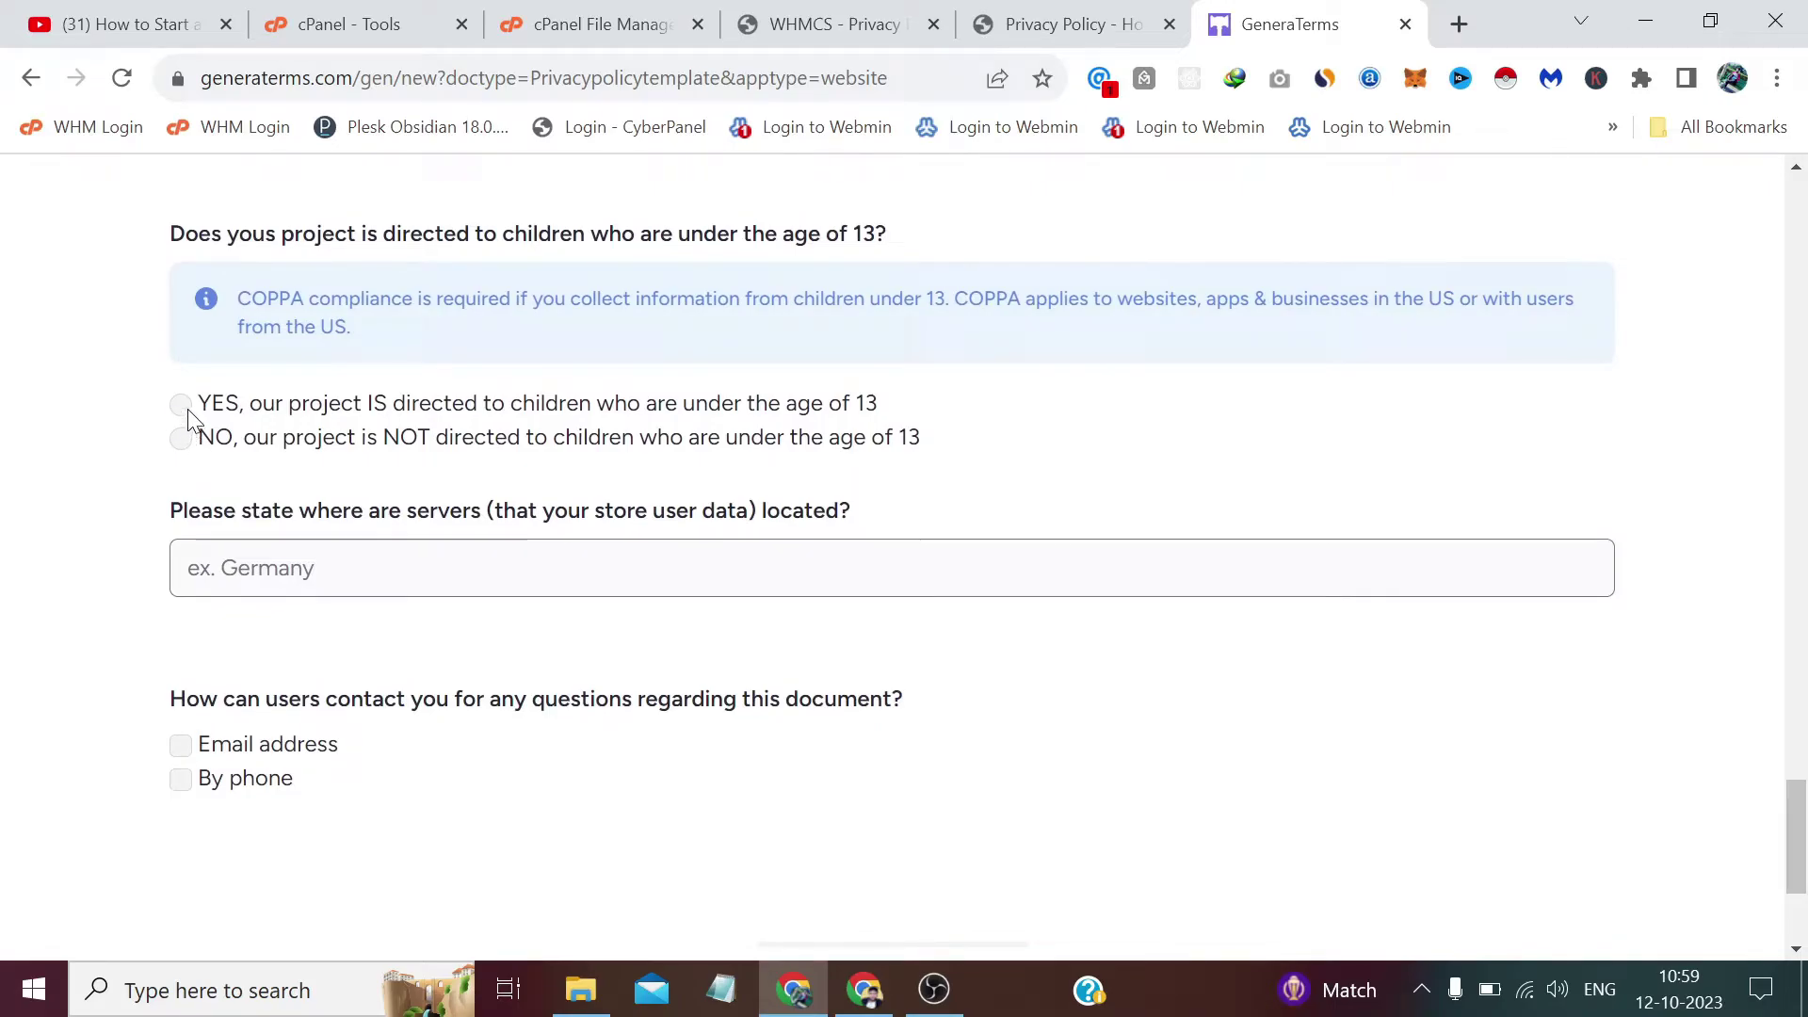
Mark the project as not aimed at under-13 children and set the server location to Germany.
left_click(182, 406)
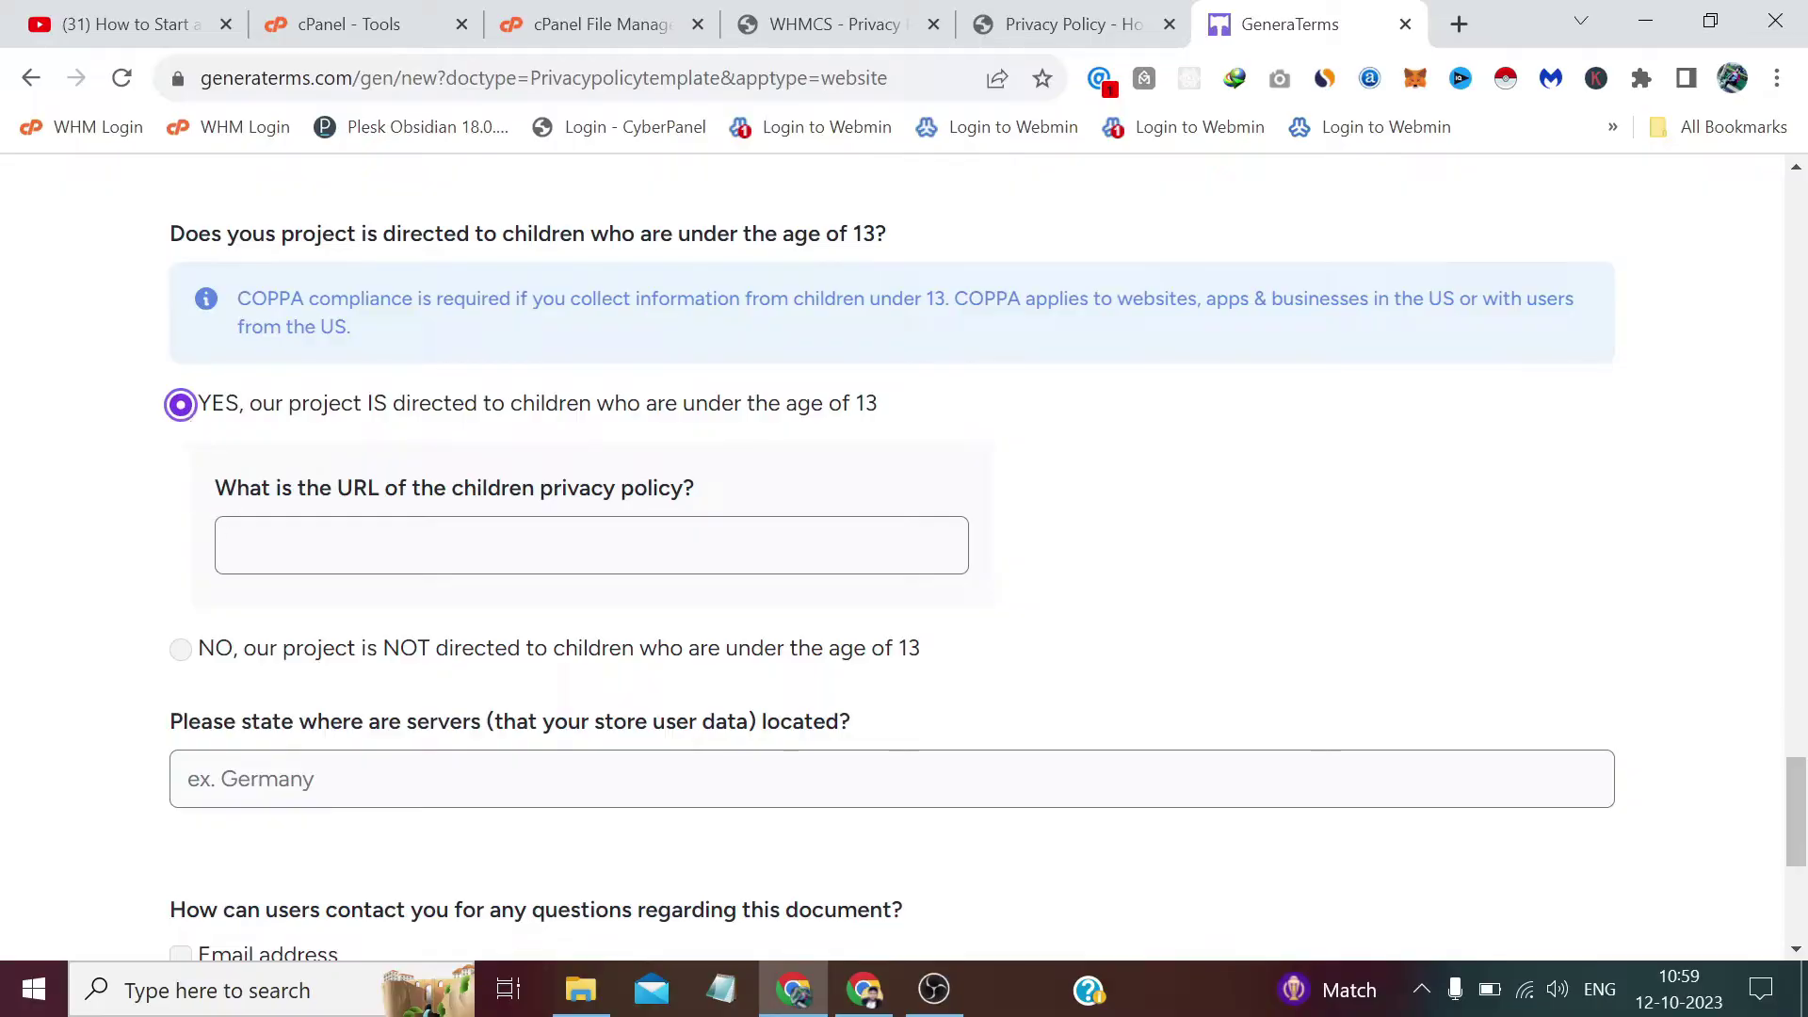
left_click(205, 652)
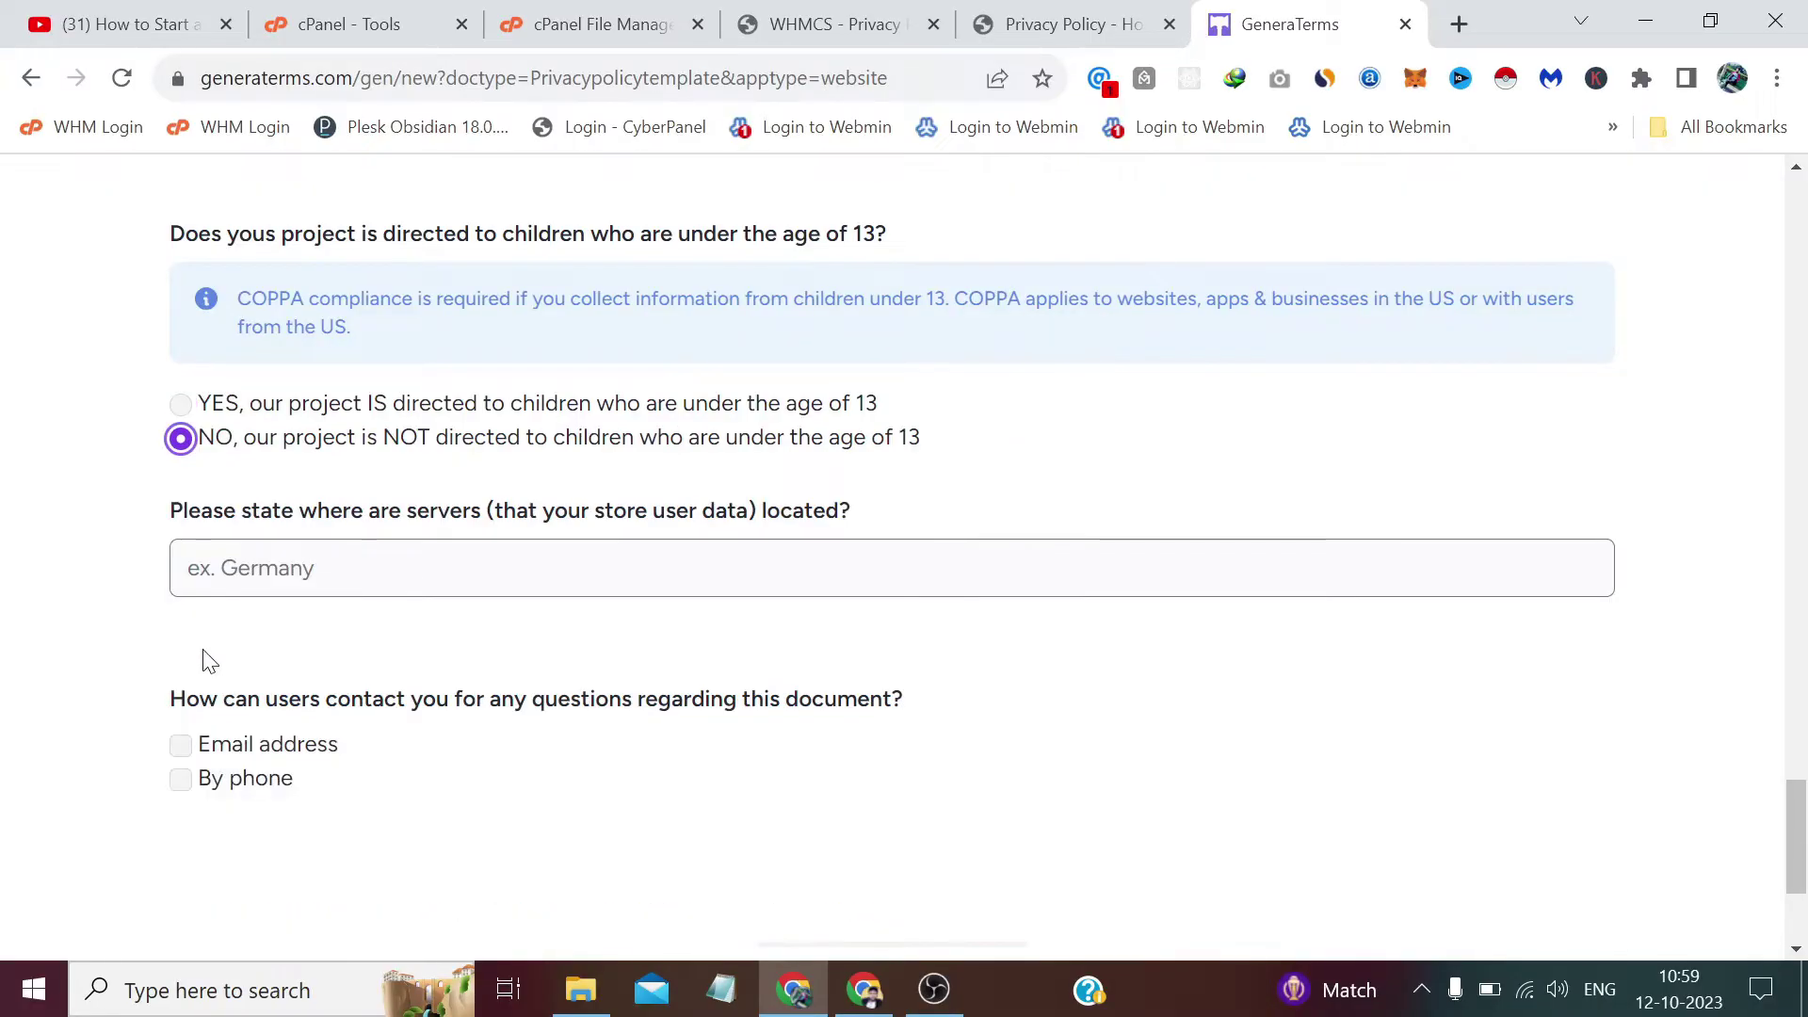
scroll(201, 658, "down", 1)
left_click(188, 482)
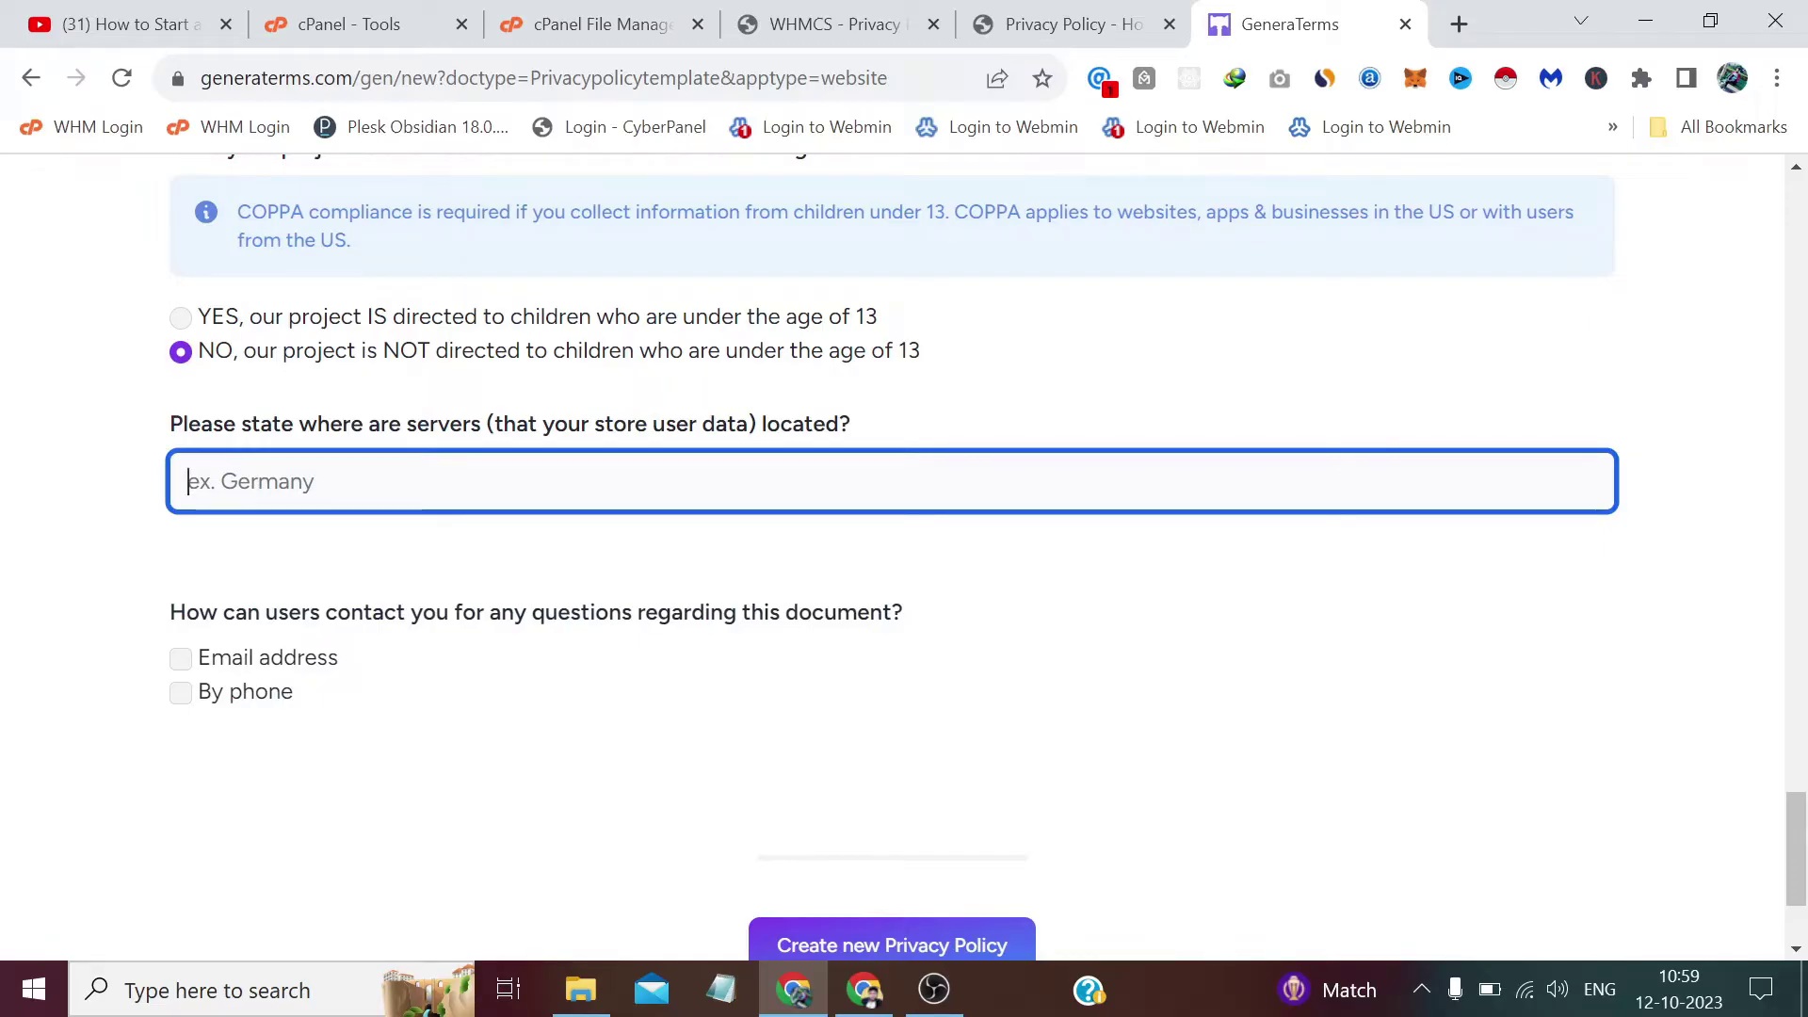
type("Germany")
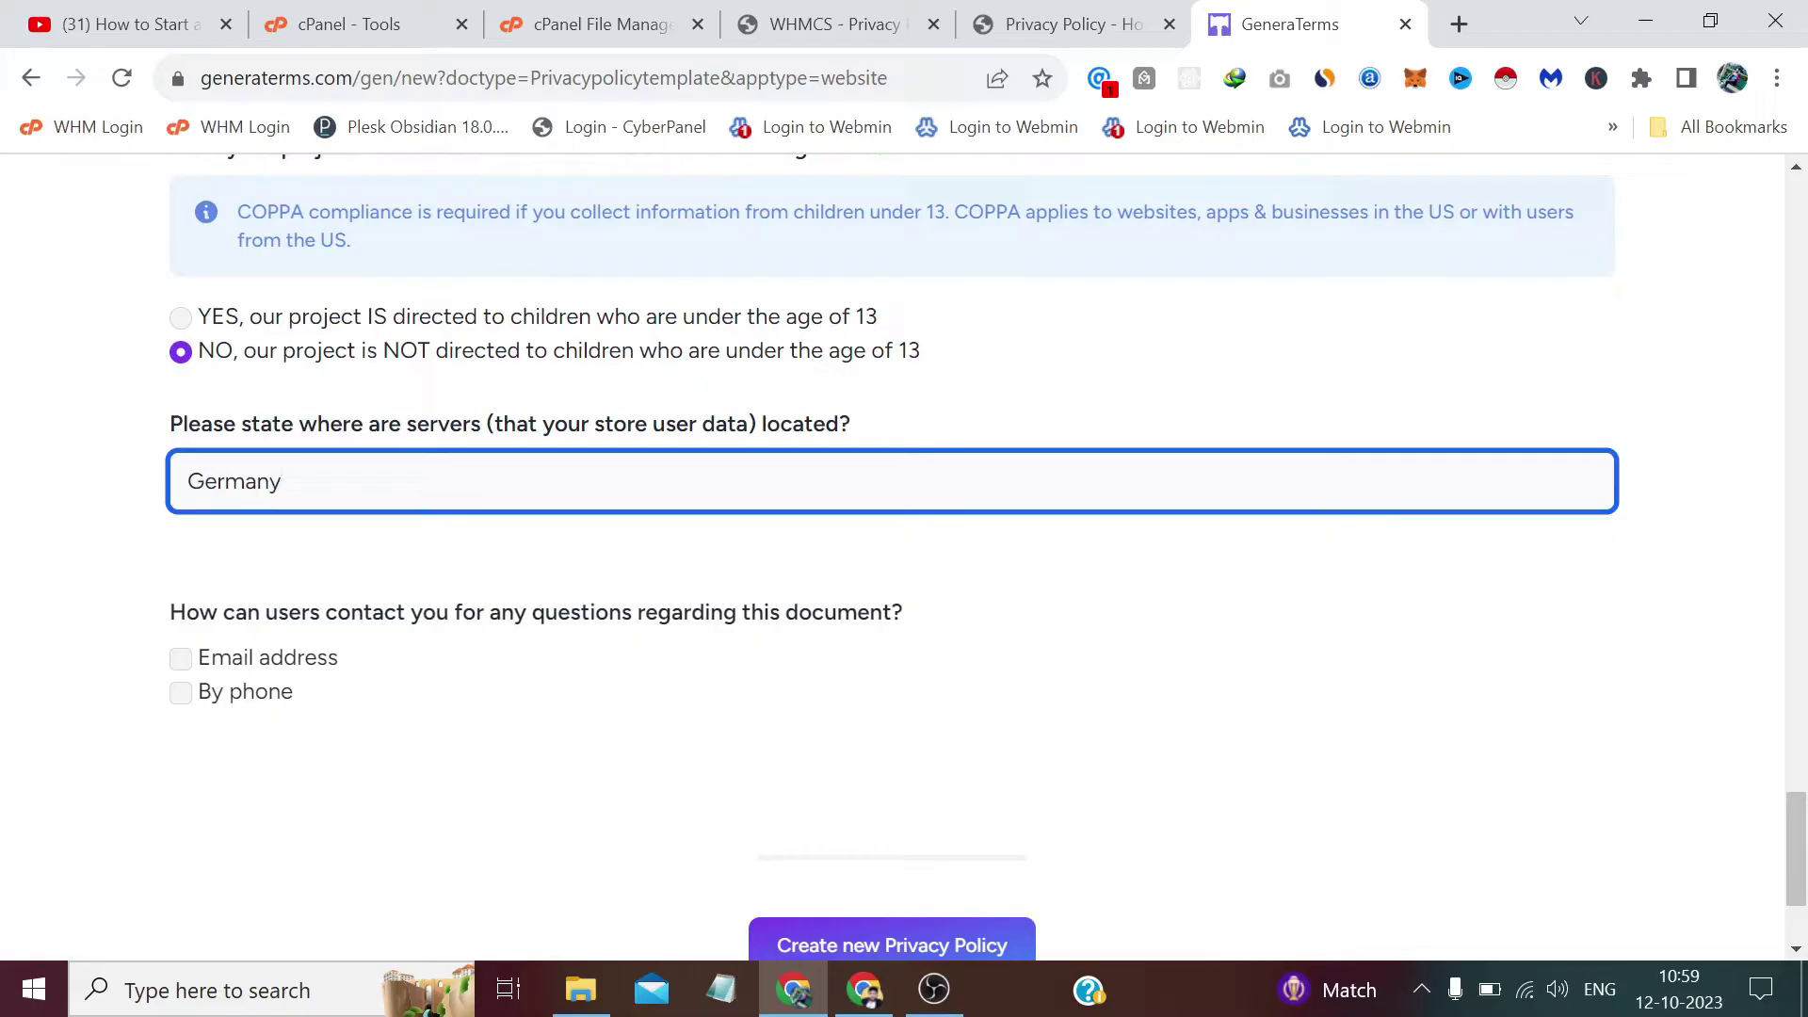
Tick Email address as a contact method and paste the copied support e-mail into it.
left_click(211, 659)
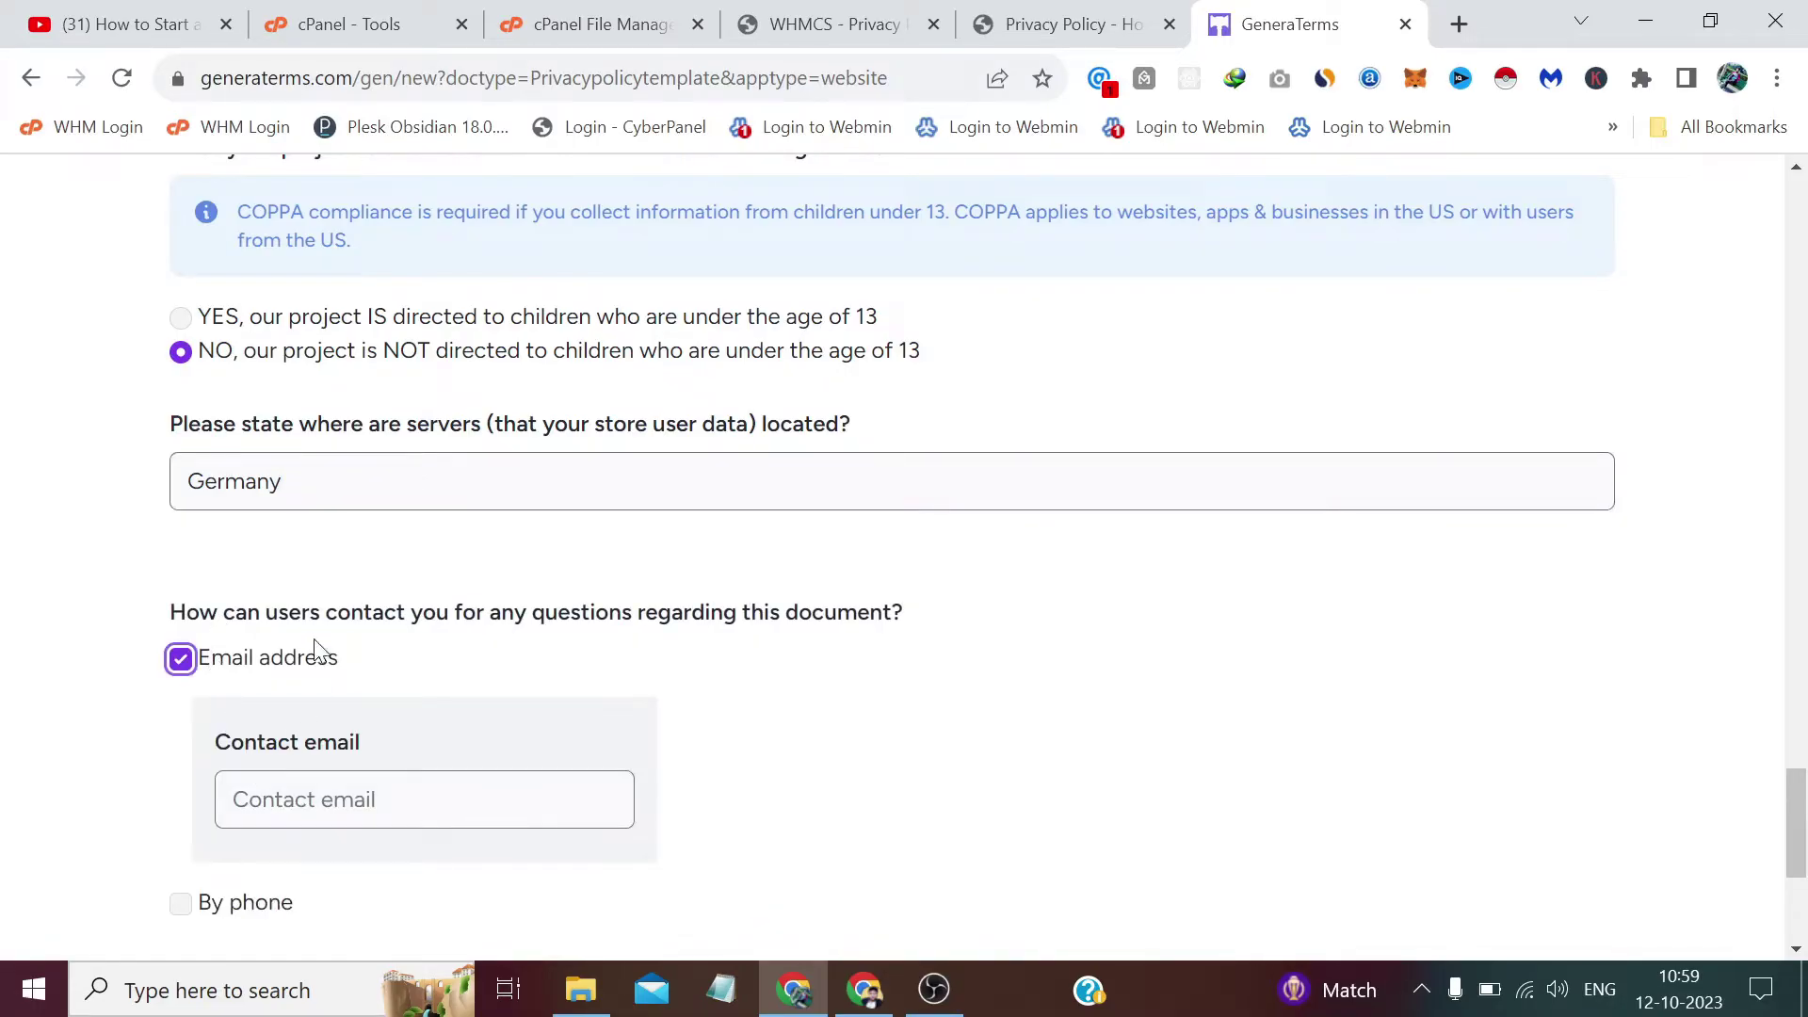
scroll(320, 652, "up", 15)
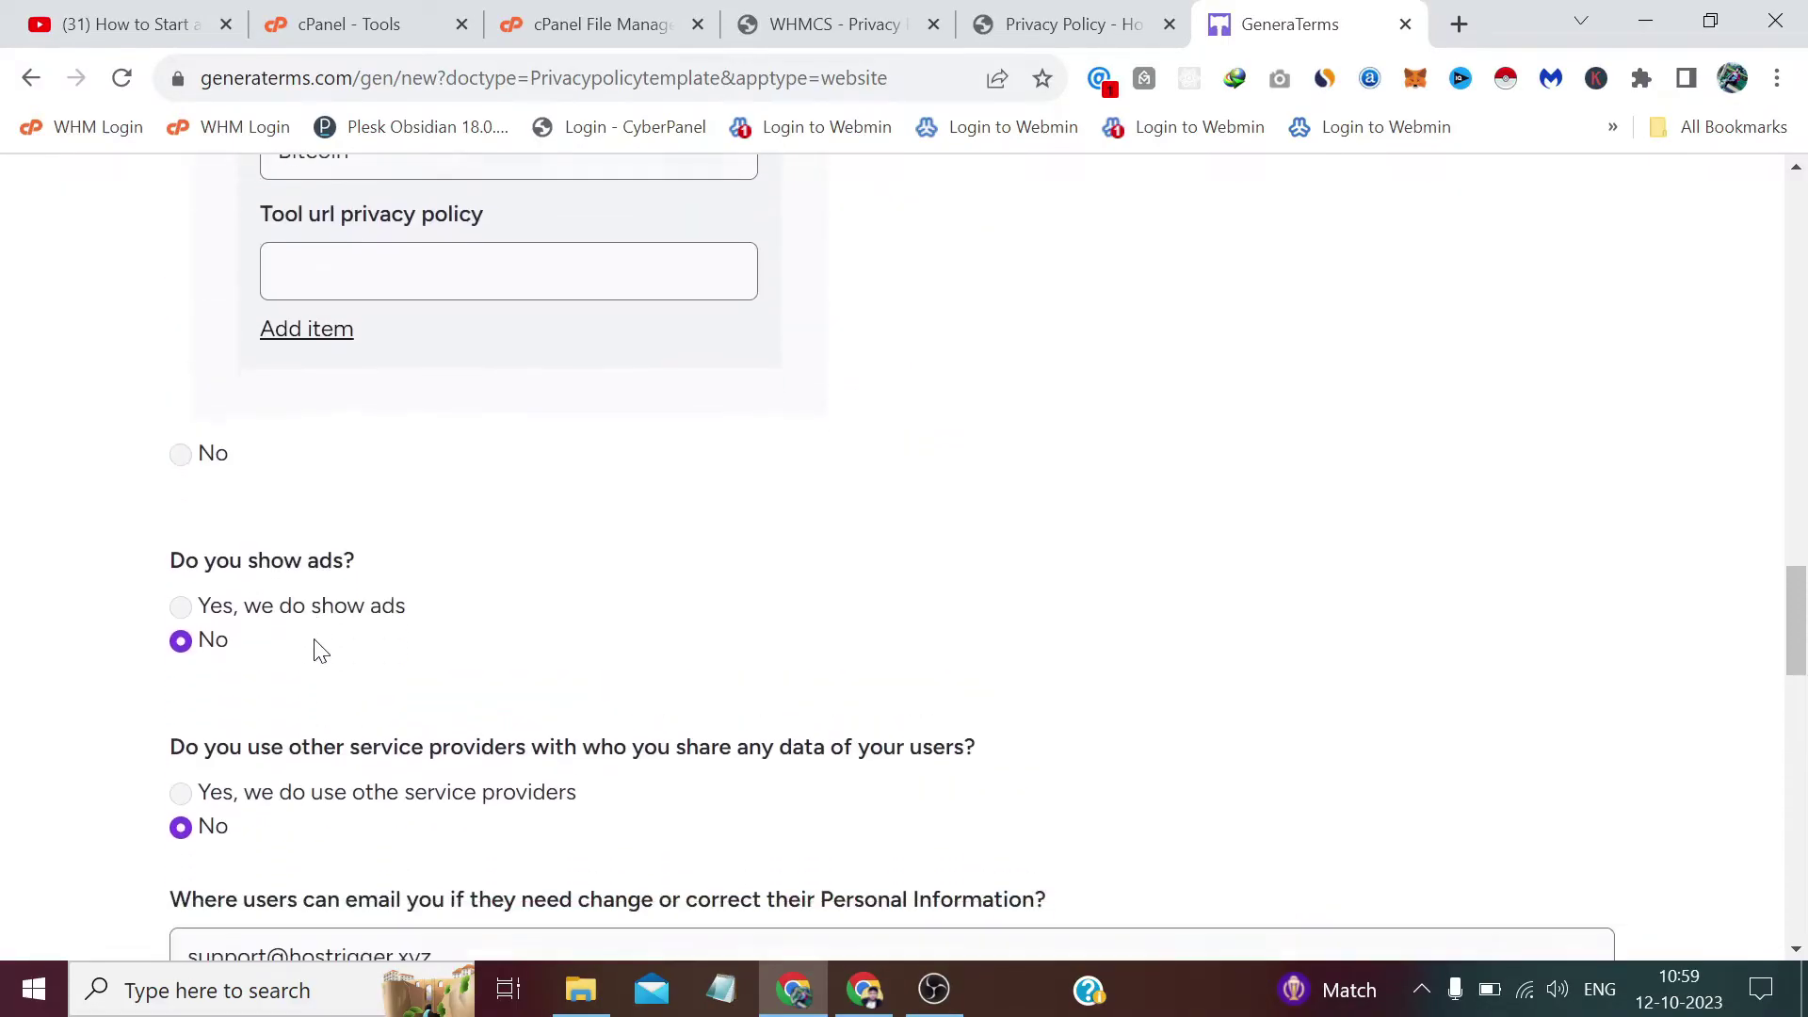
scroll(320, 652, "down", 3)
left_click(359, 663)
key("ctrl+a")
key("ctrl+c")
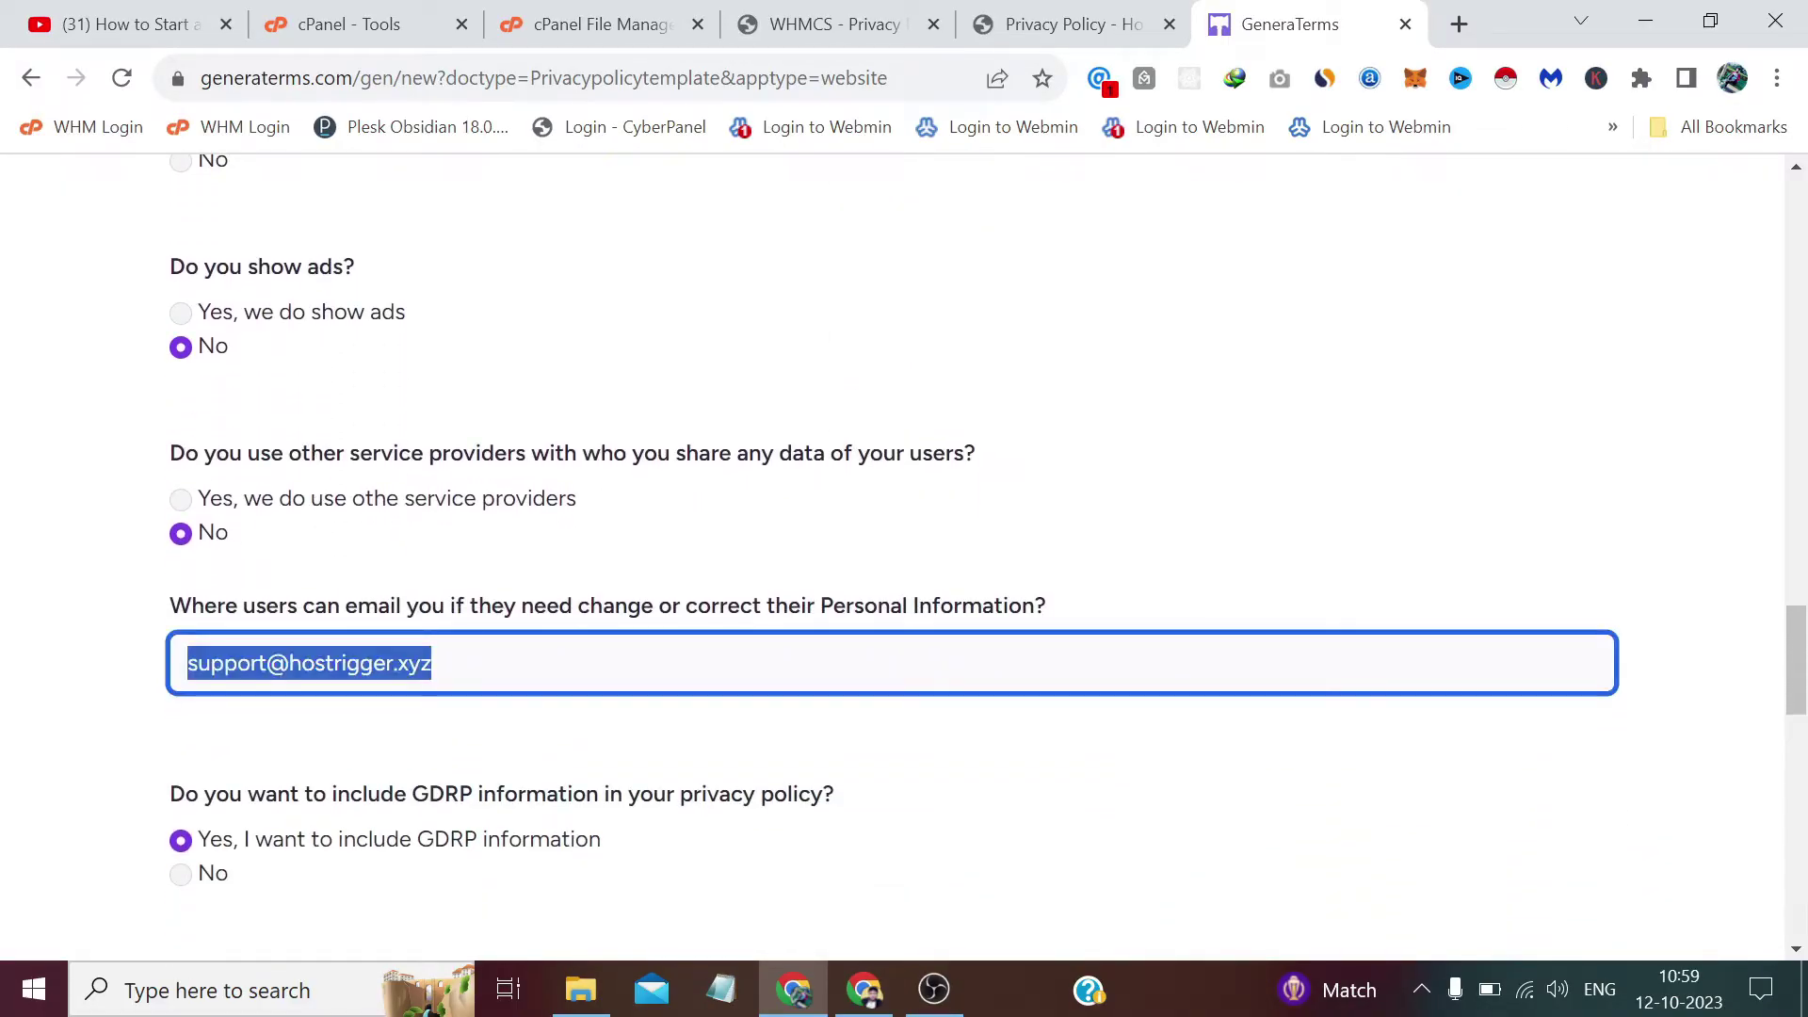
left_click(77, 629)
scroll(56, 516, "down", 15)
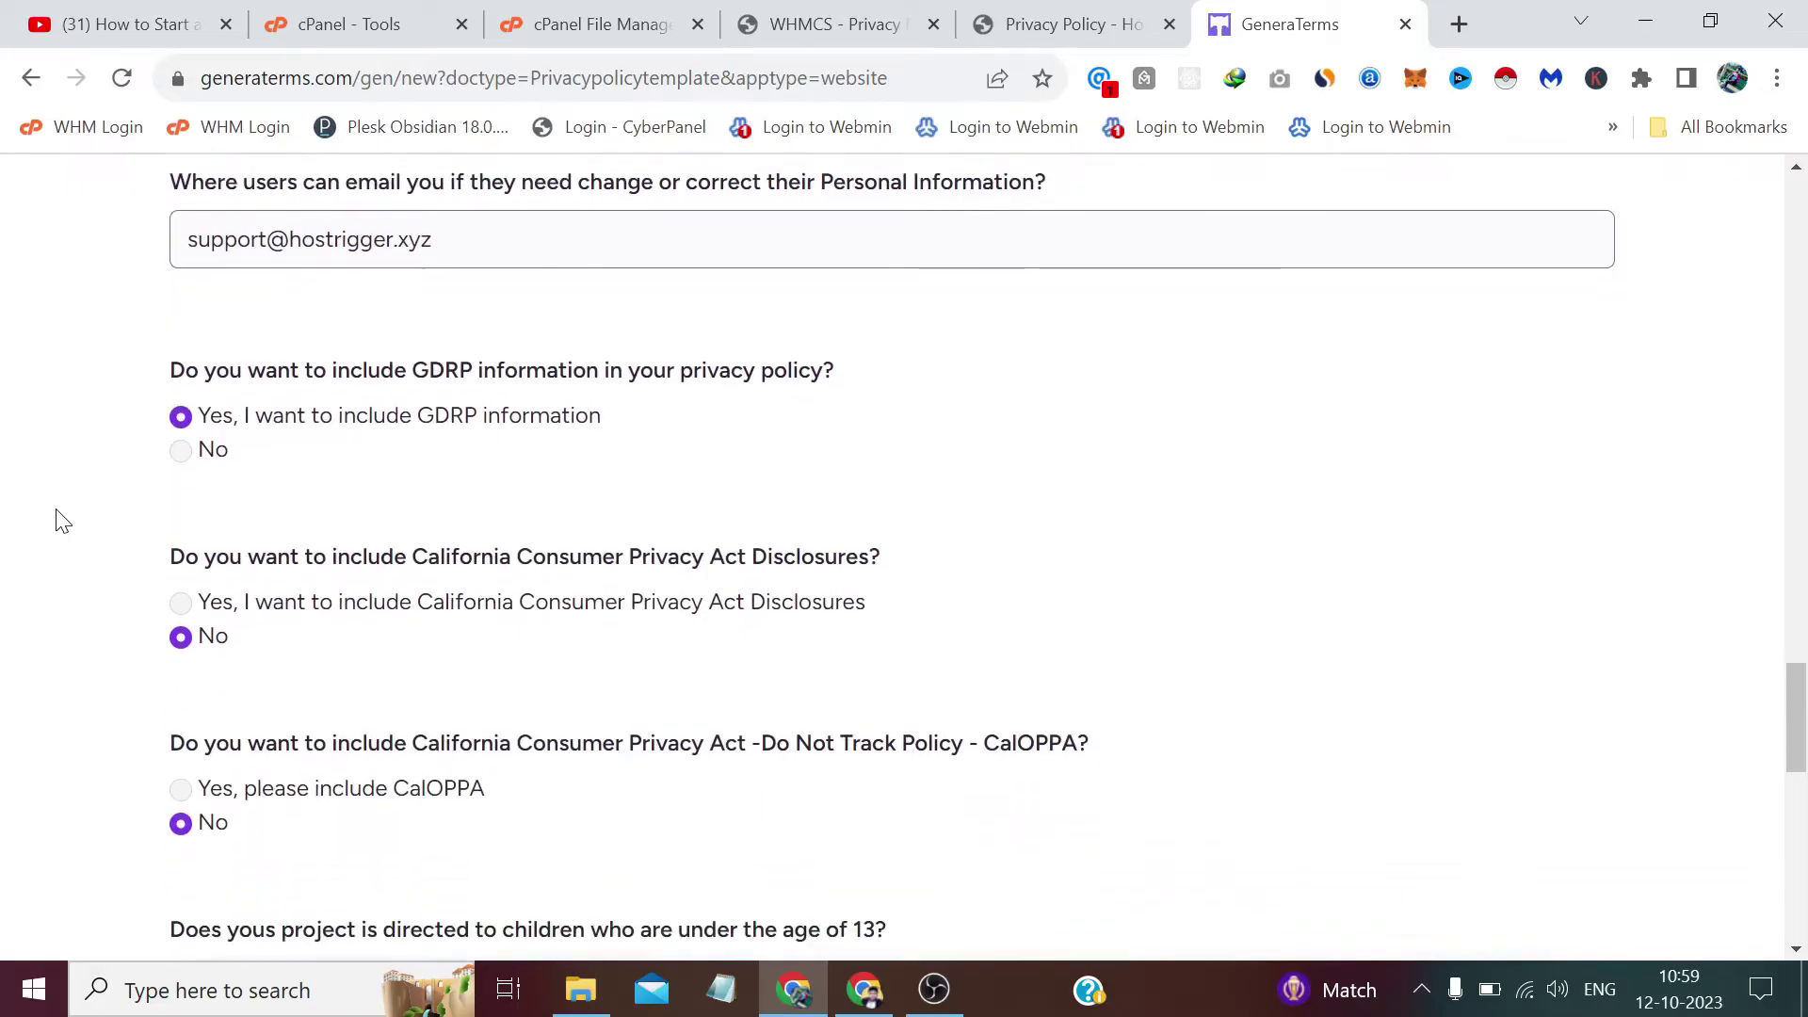
scroll(62, 521, "down", 2)
left_click(266, 578)
key("ctrl+v")
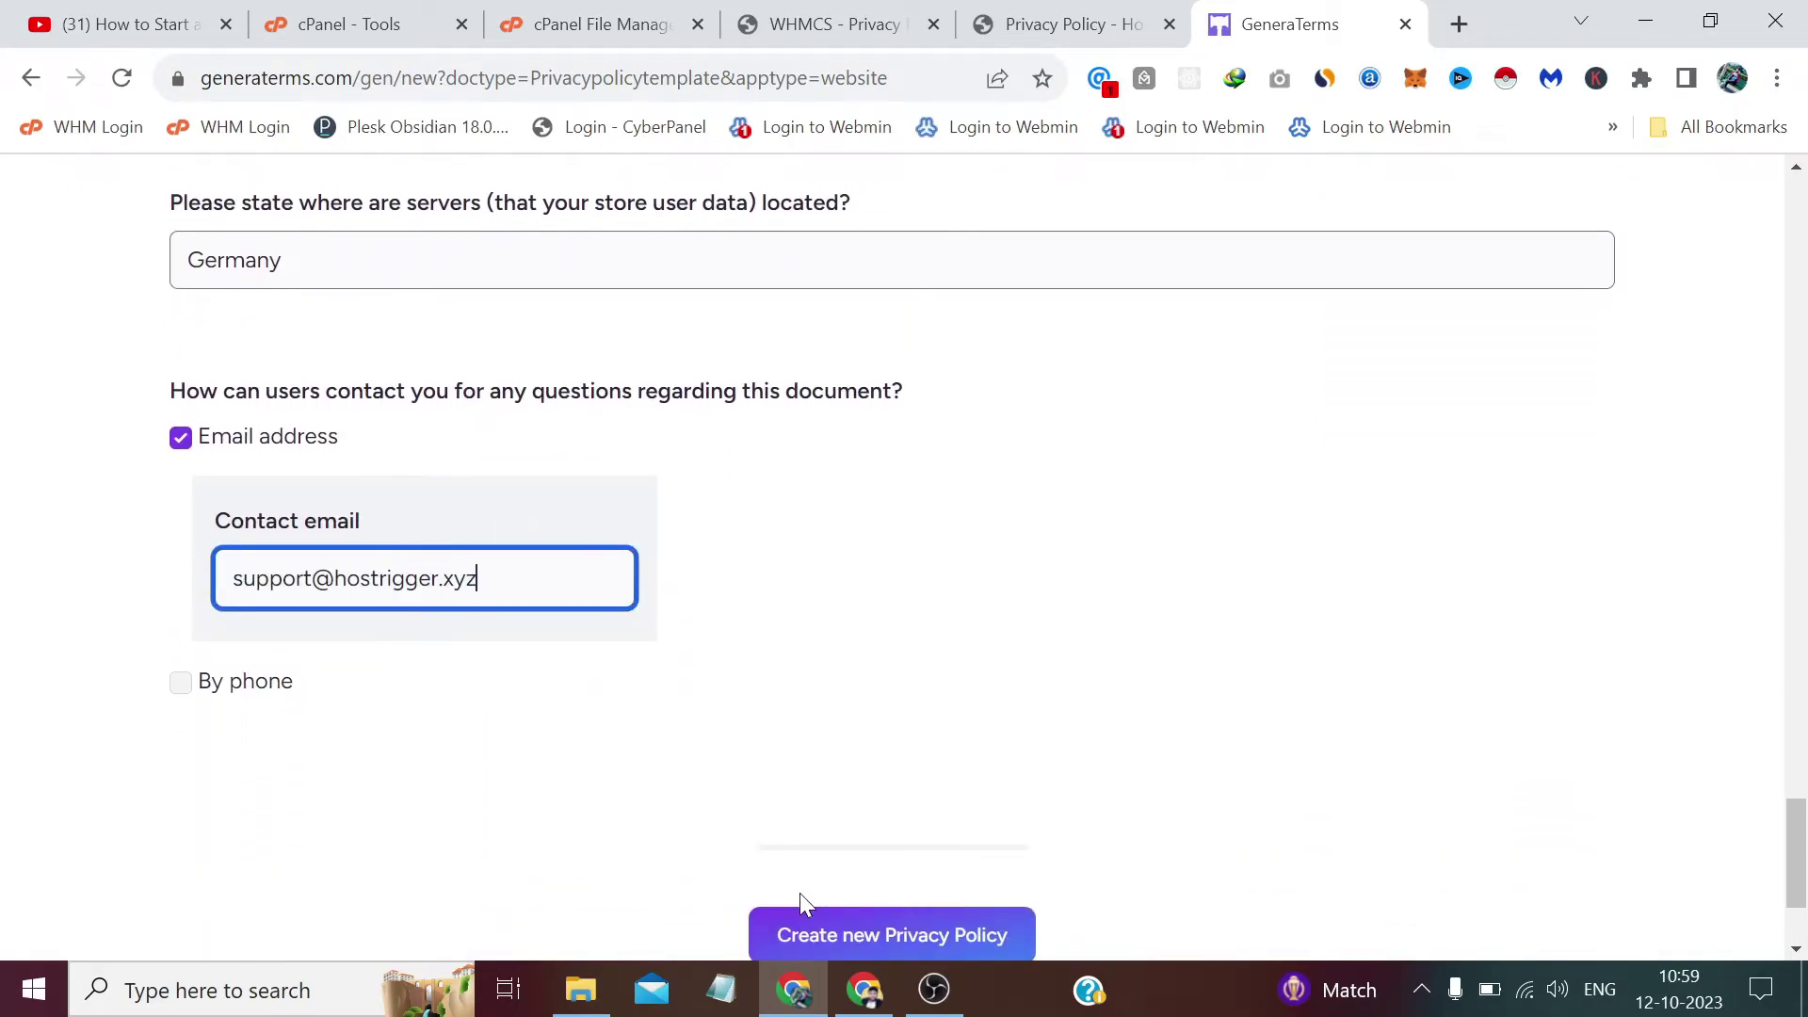
Create the new Hostrigger privacy policy and download its HTML version as hostrigger.html.
left_click(851, 924)
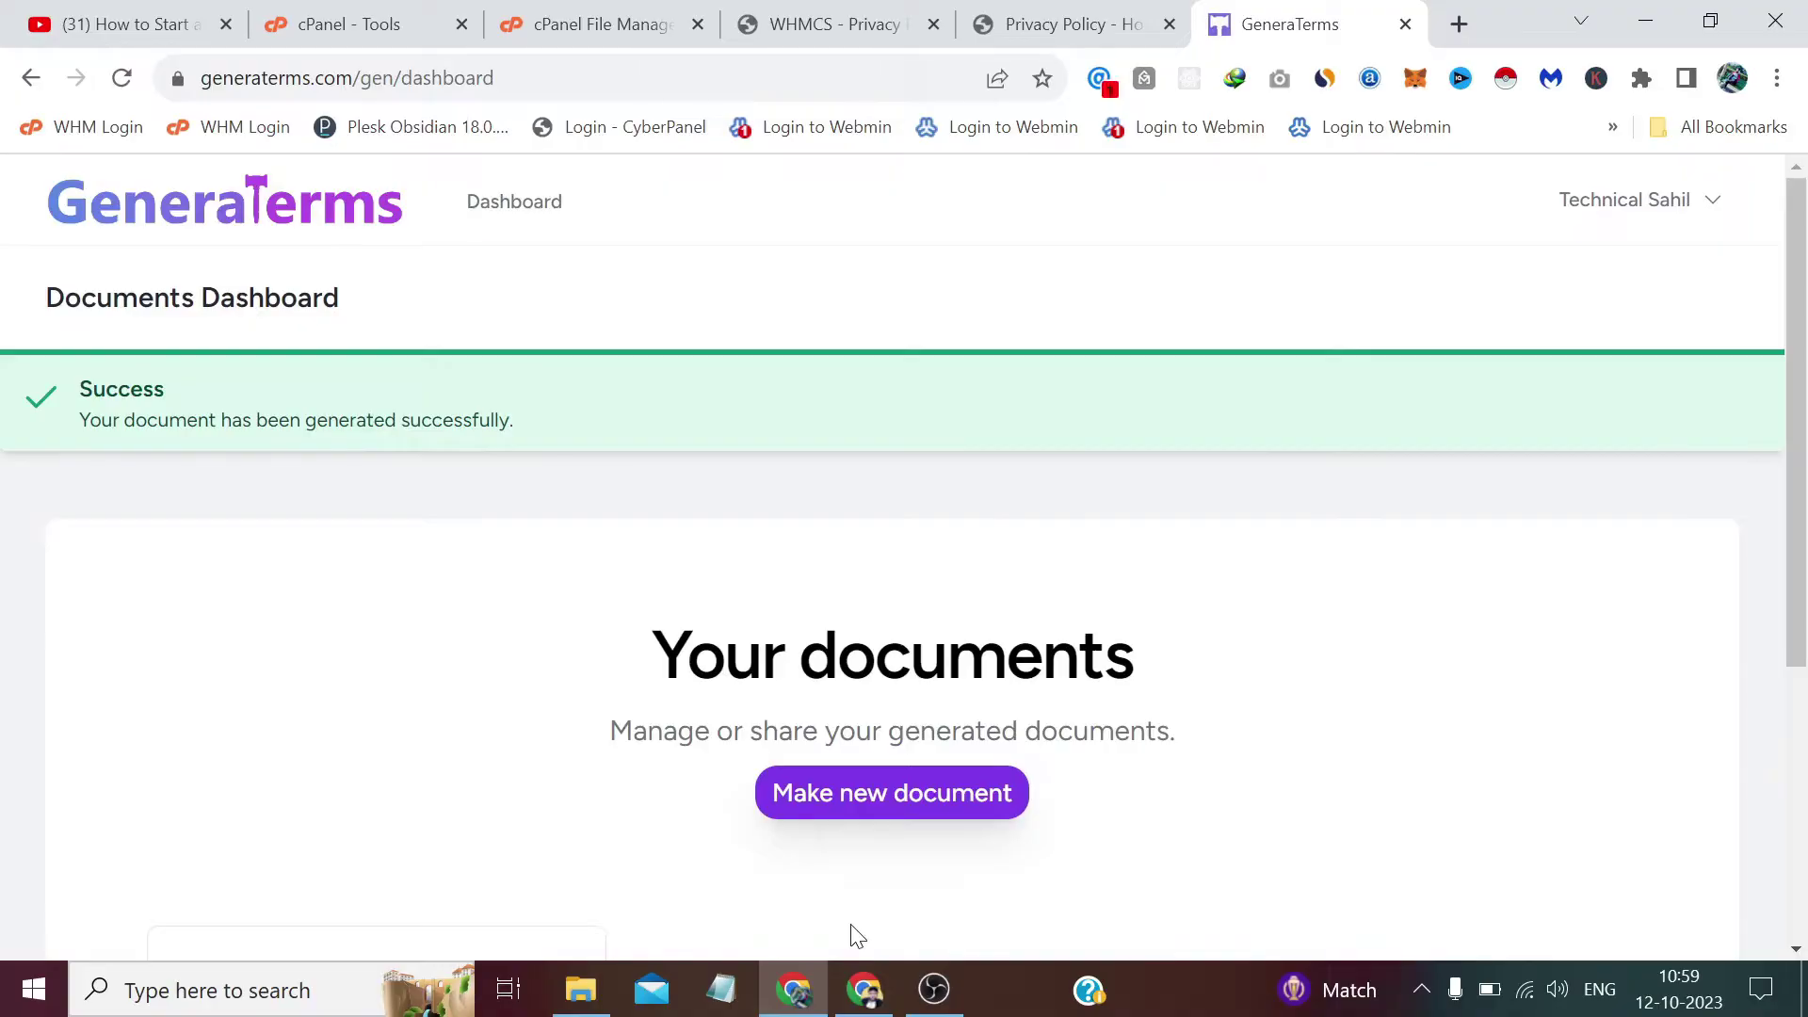
scroll(516, 351, "down", 5)
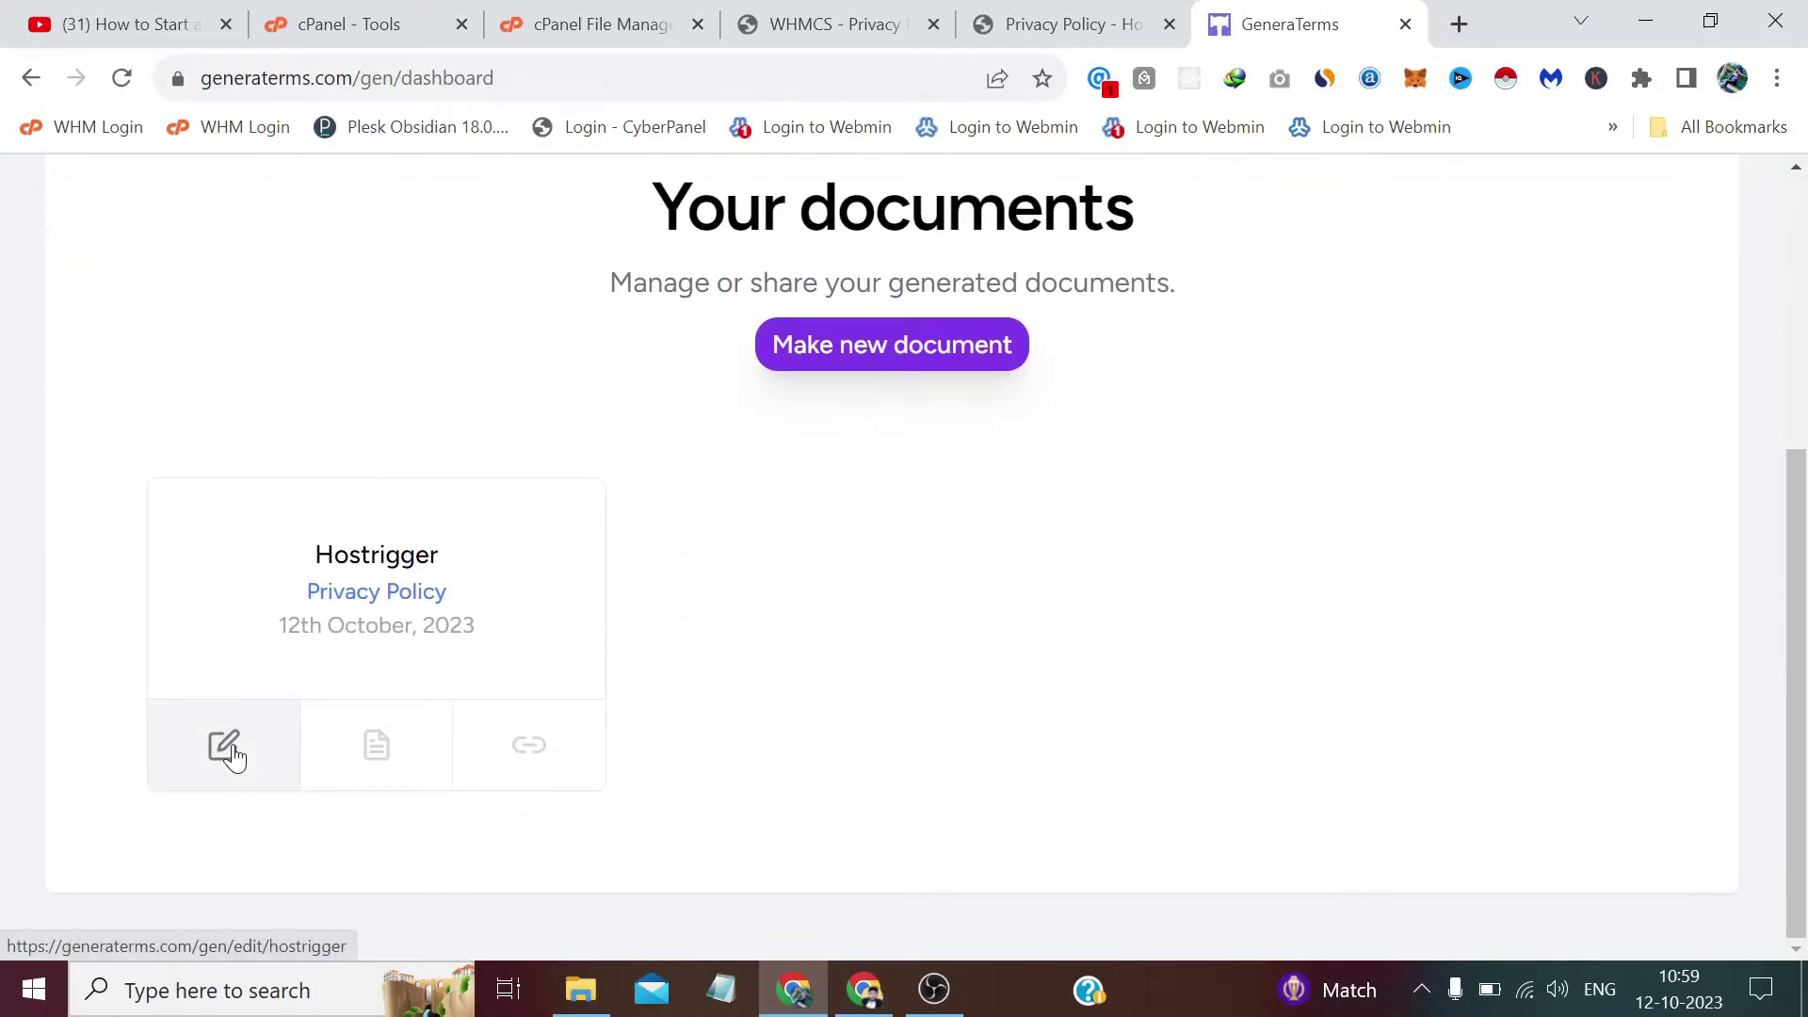
left_click(375, 744)
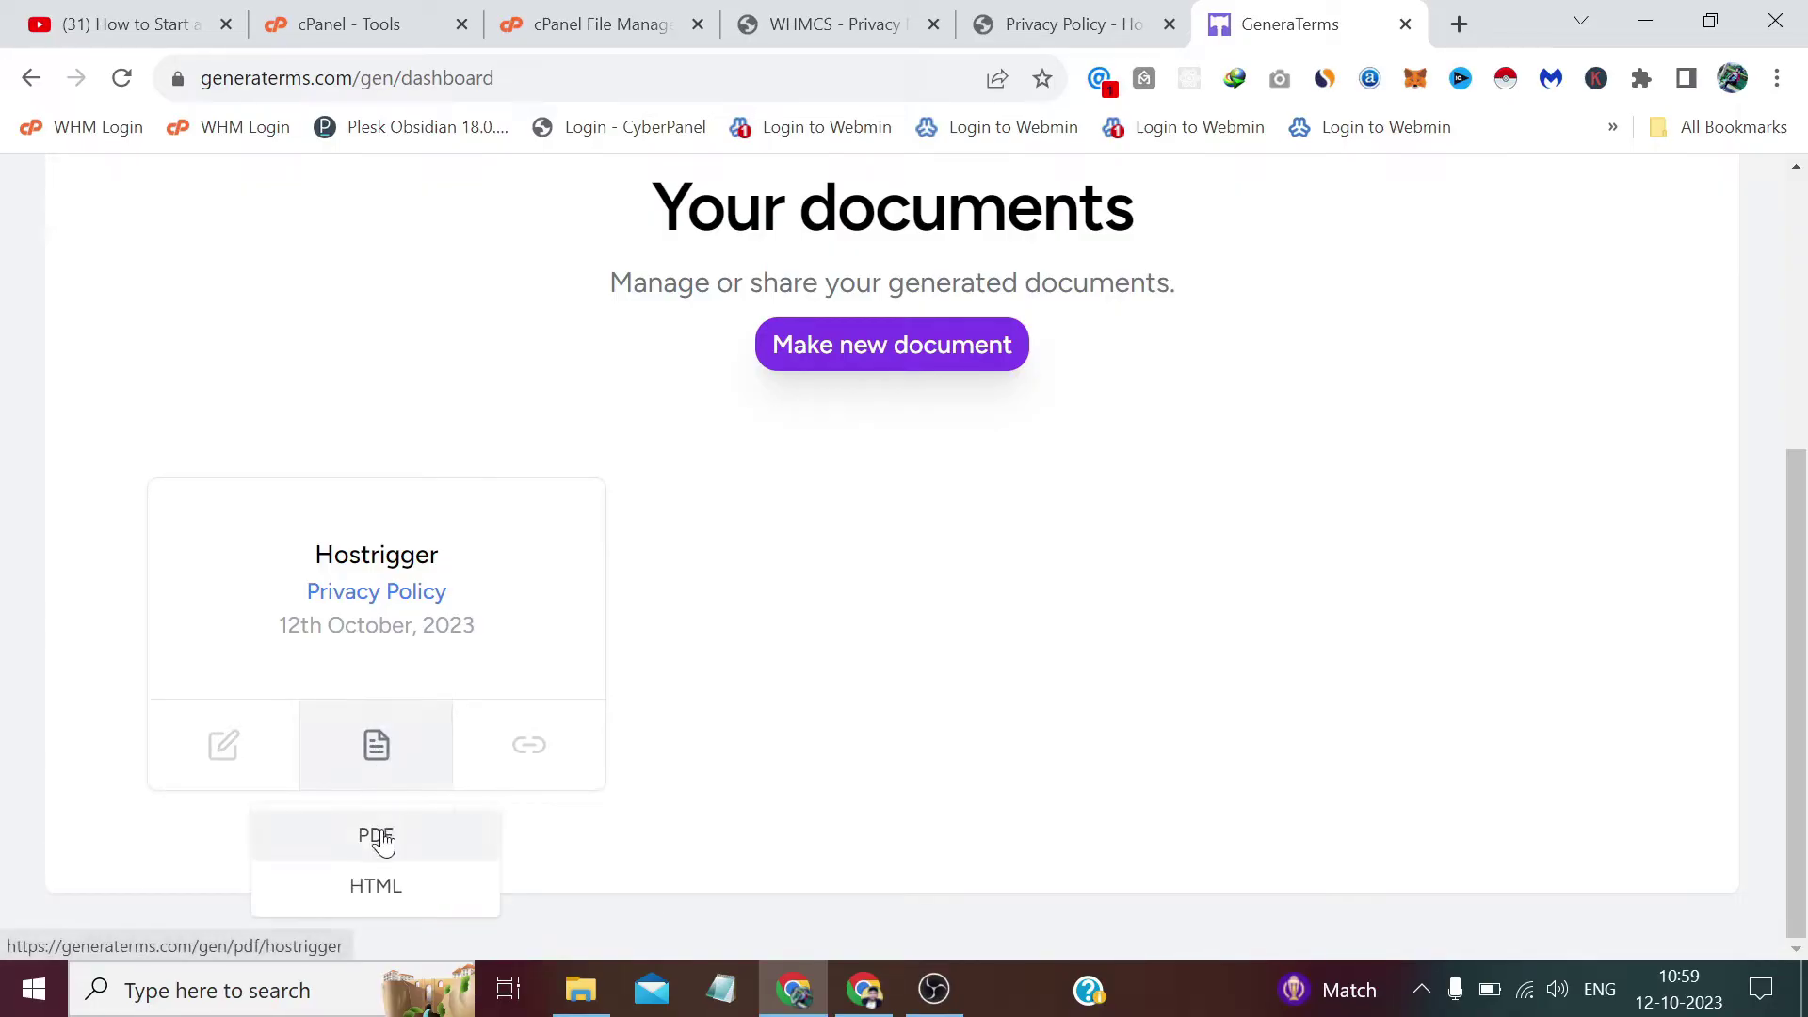
left_click(387, 890)
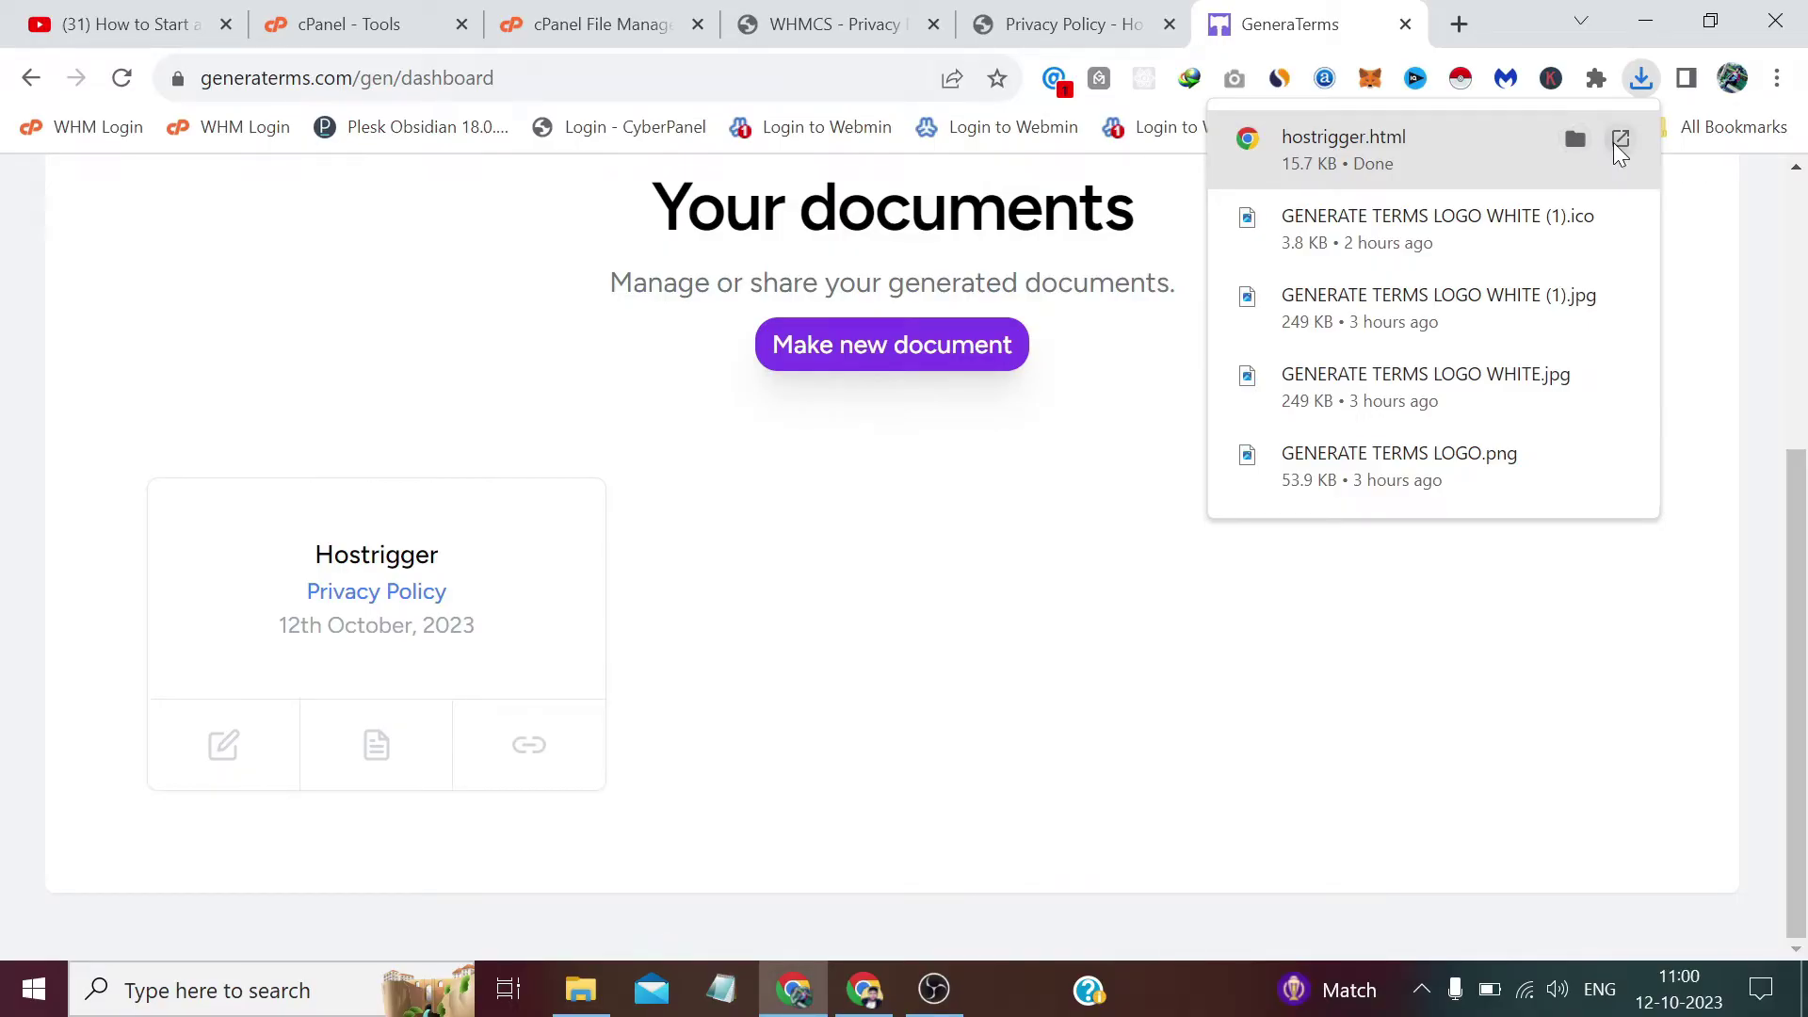
Open hostrigger.html in Notepad, select its full HTML source through the last line, and copy it.
left_click(1576, 139)
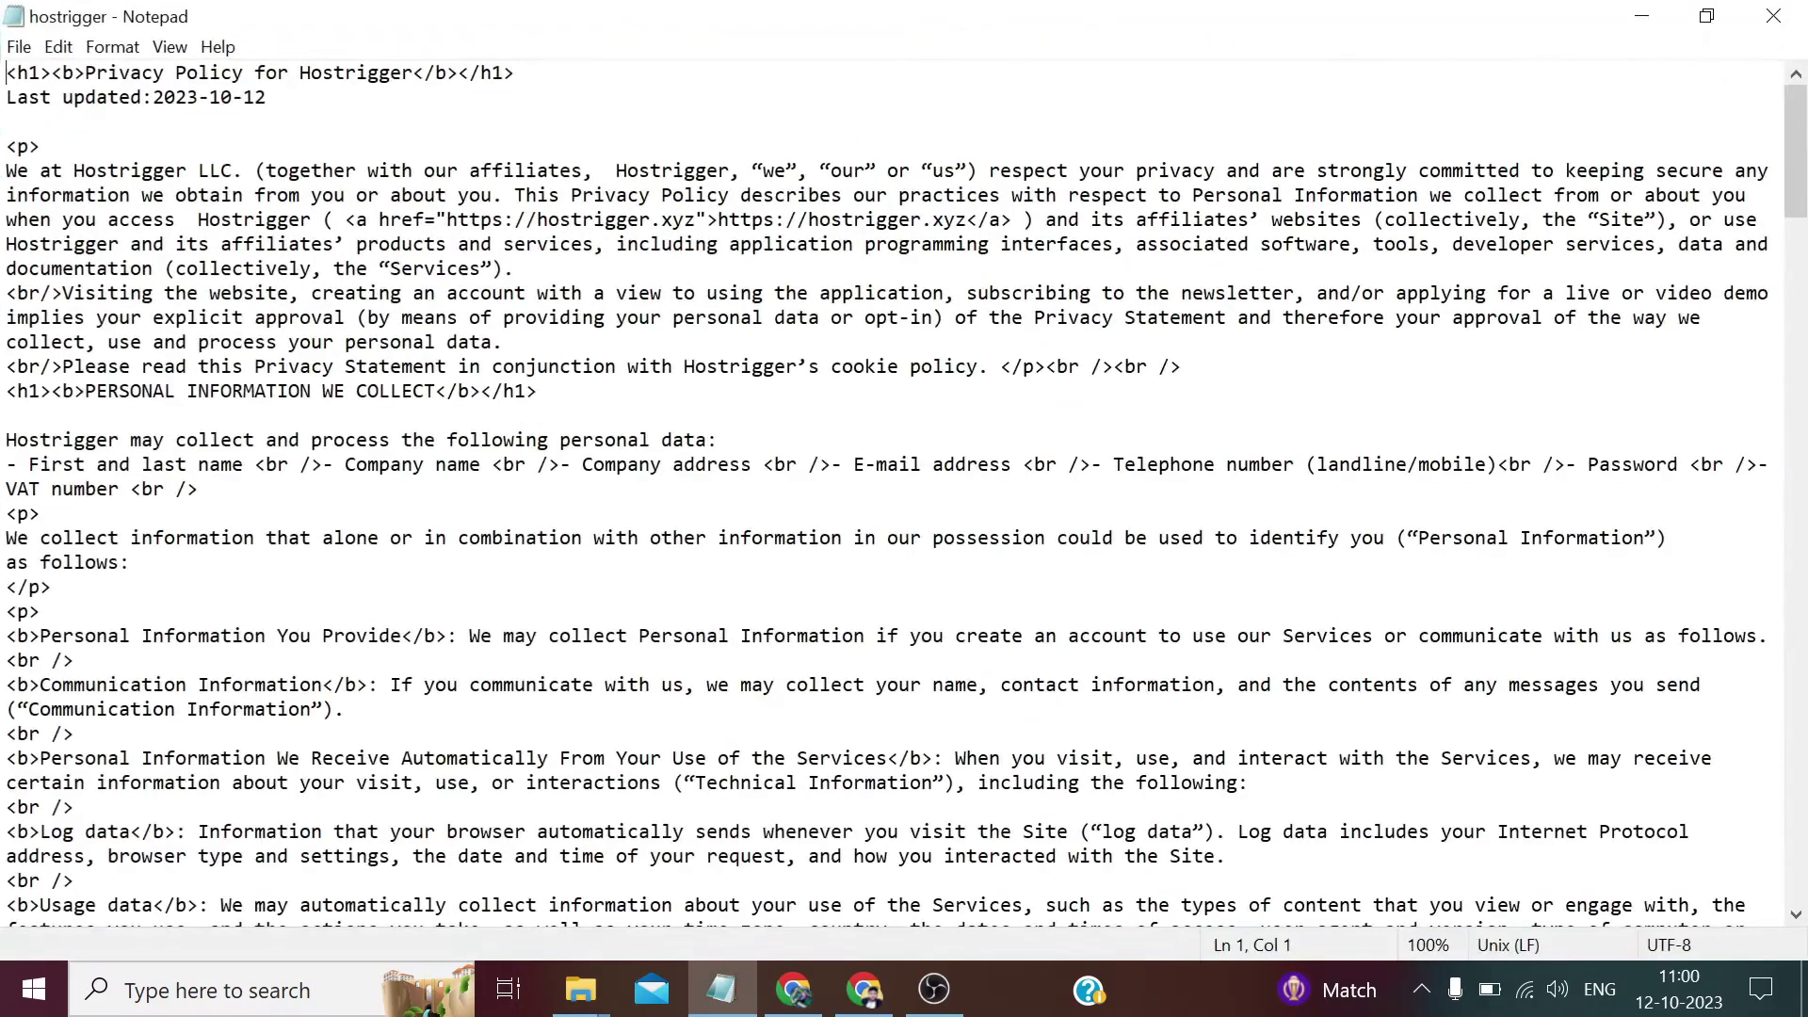
key("shift+Down")
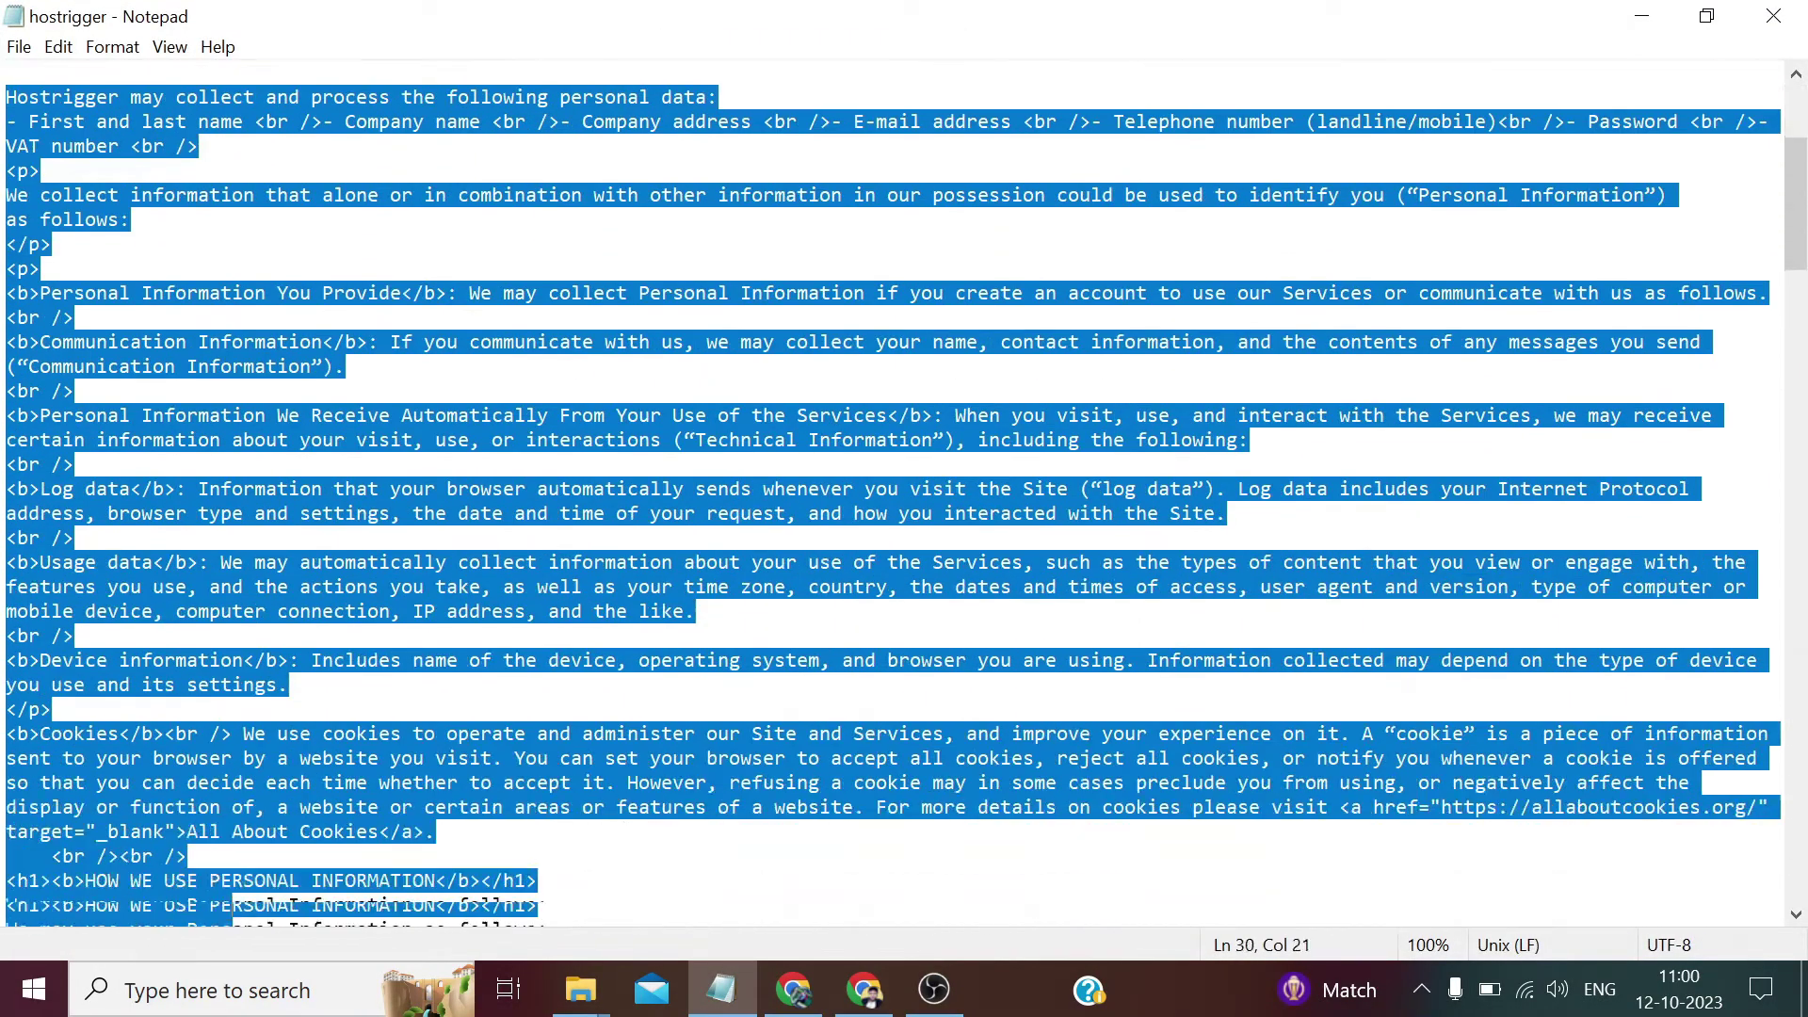
key("shift+Down")
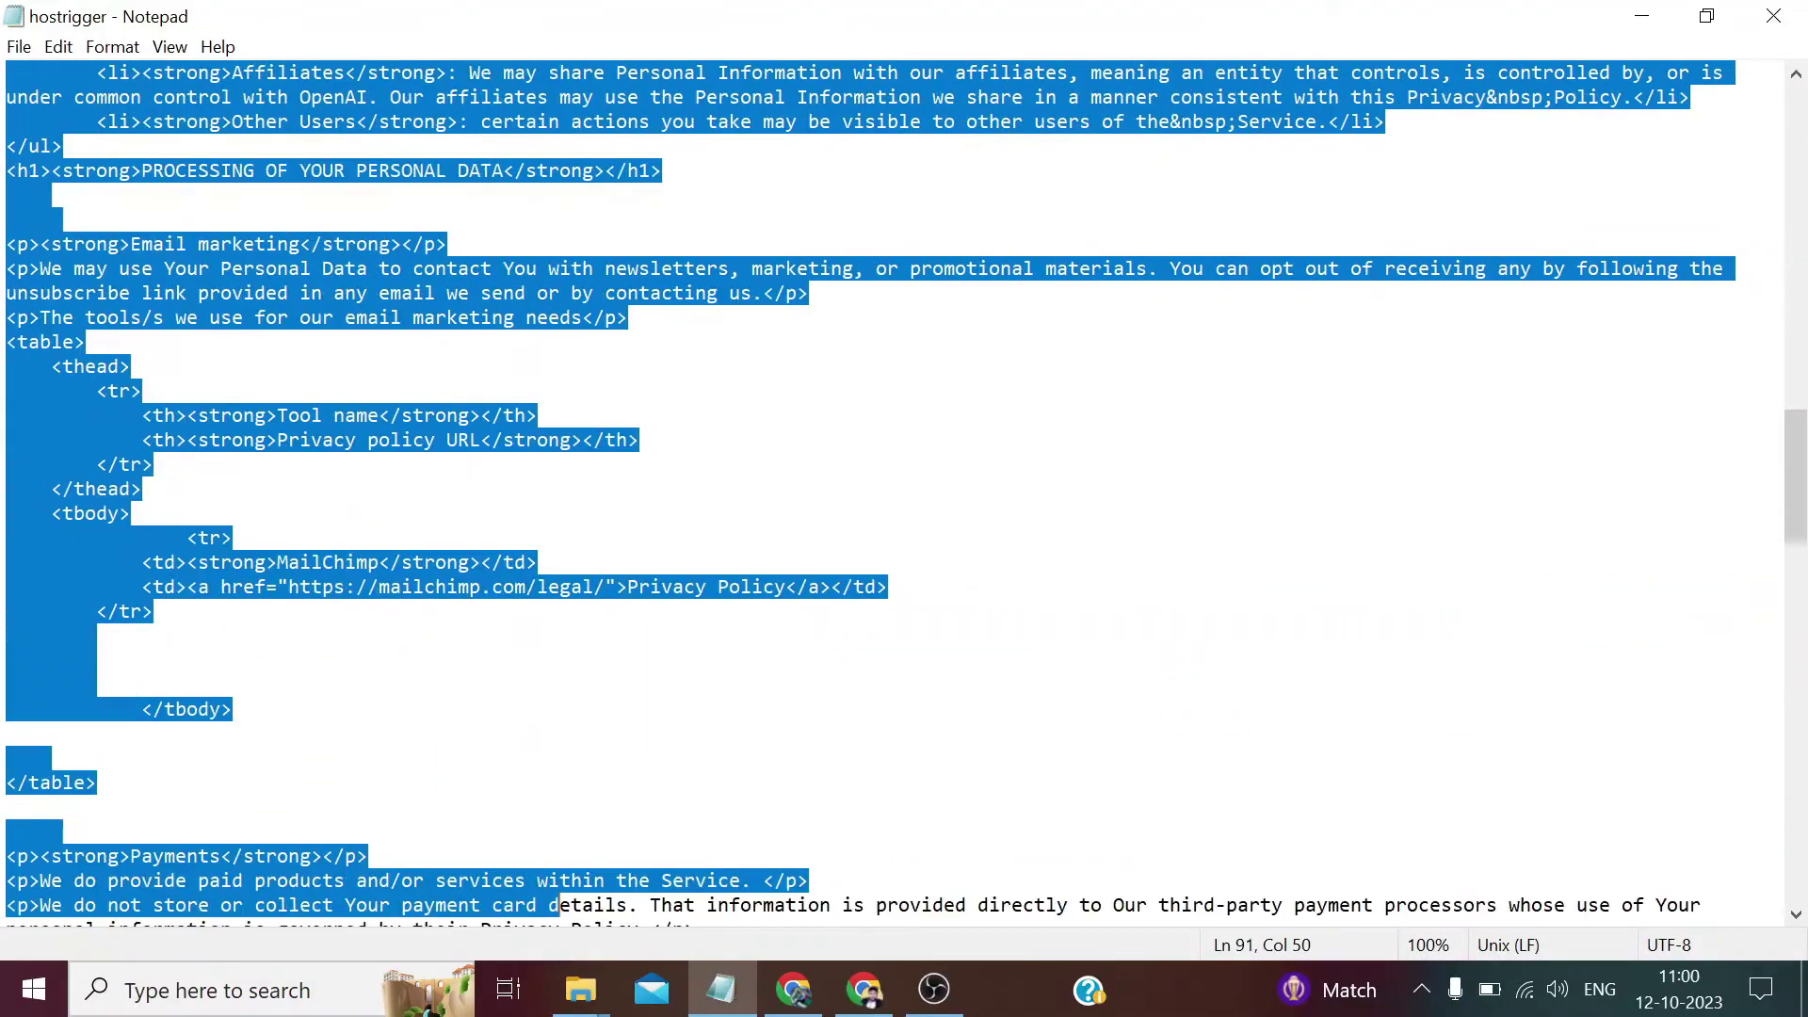
key("shift+Down")
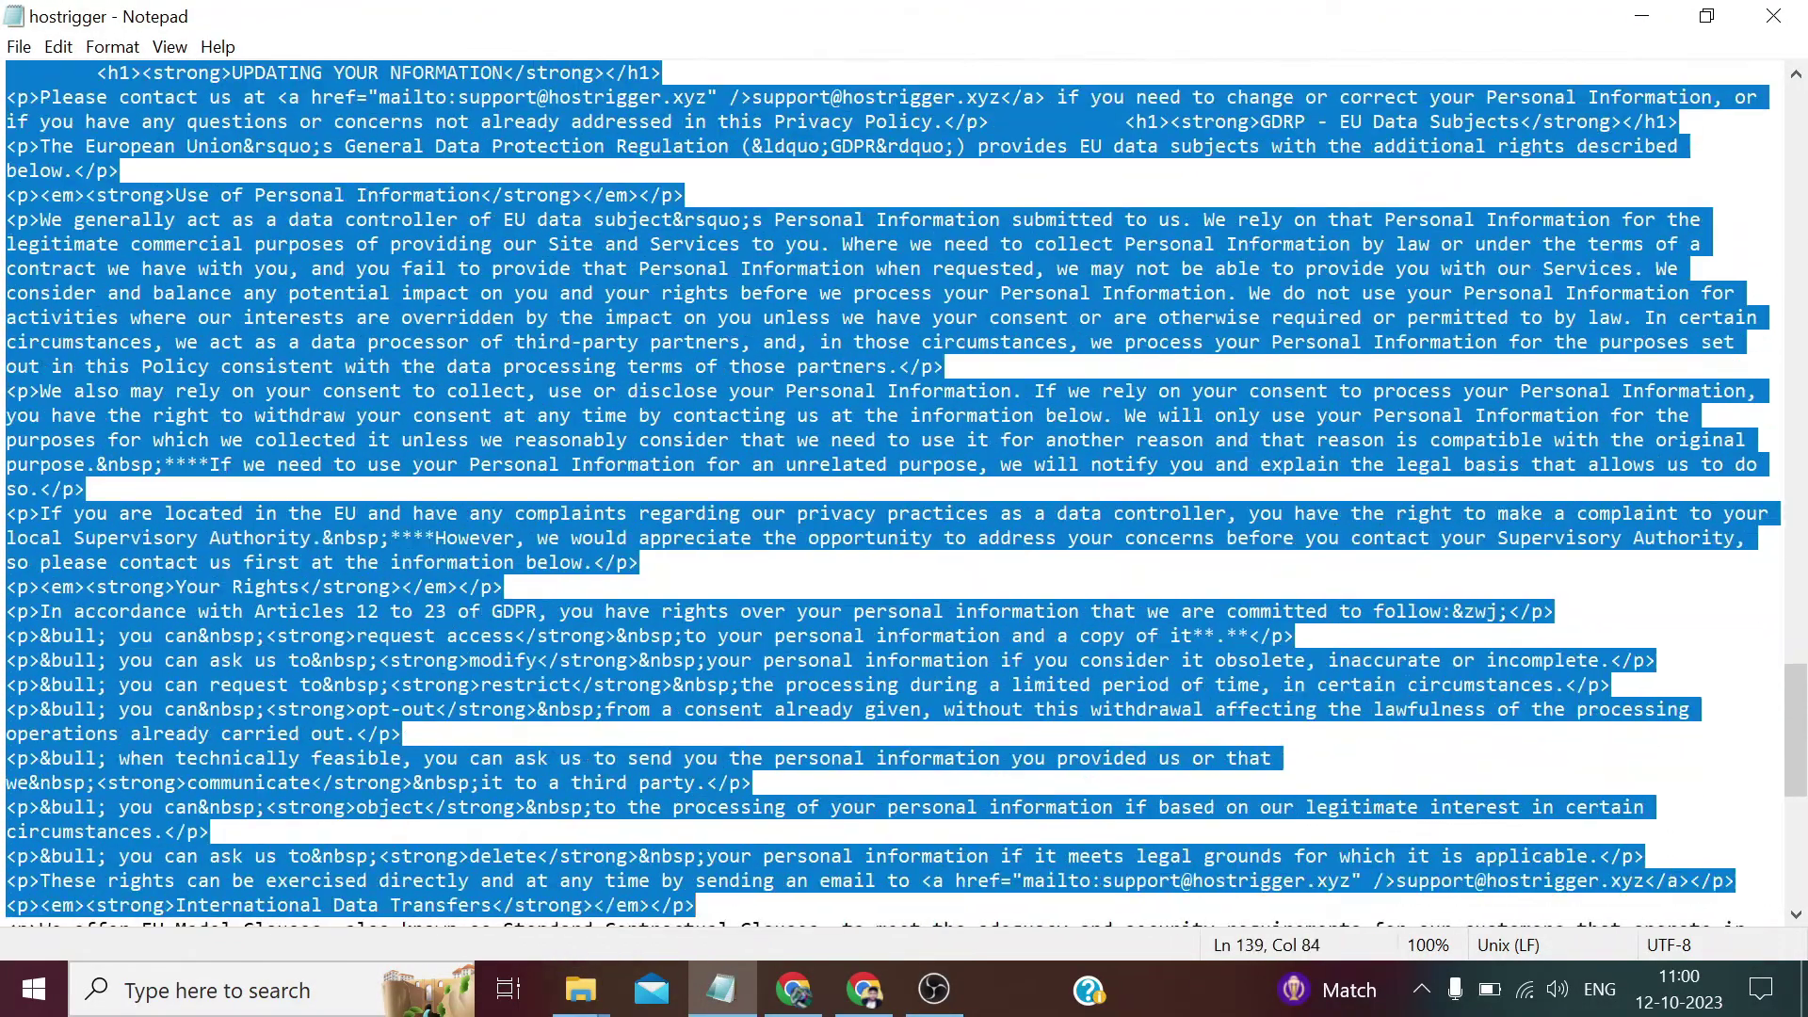
key("shift+Right")
key("shift+Right")
key("shift+Right")
key("shift+Right")
key("shift+Right")
key("shift+Right")
key("shift+Right")
key("shift+Right")
key("shift+Right")
key("shift+Right")
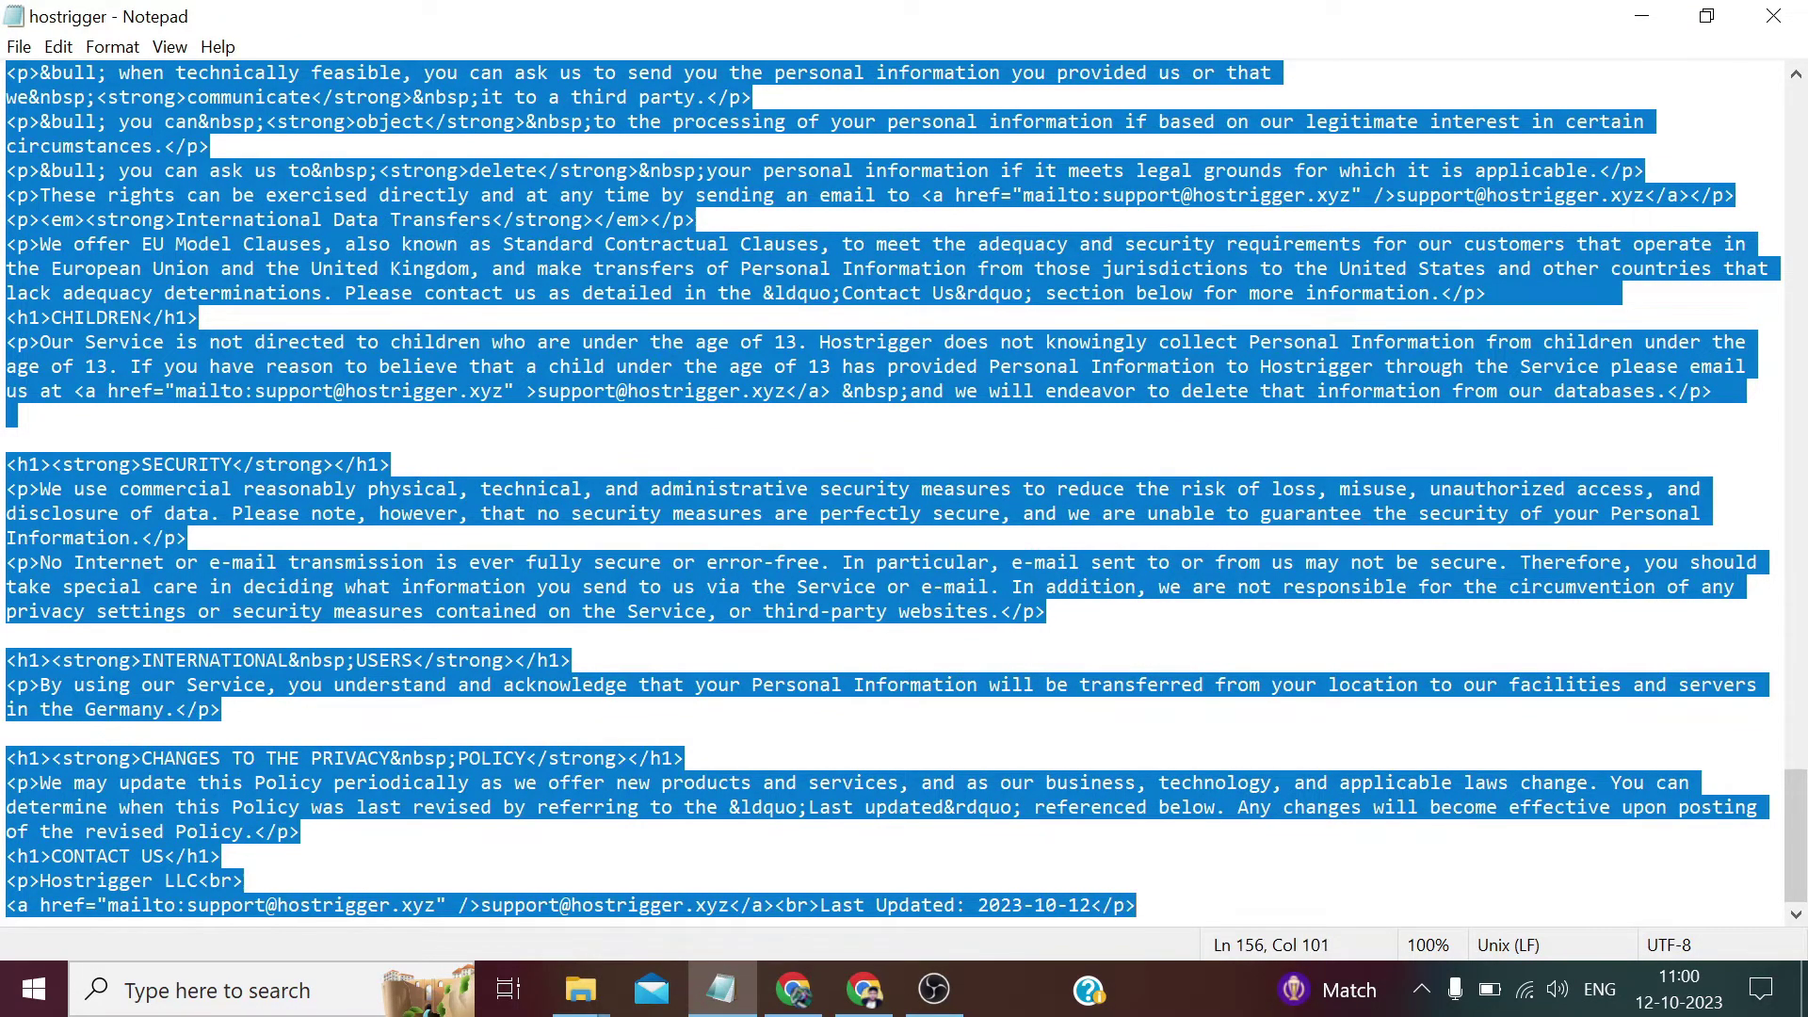
right_click(1075, 894)
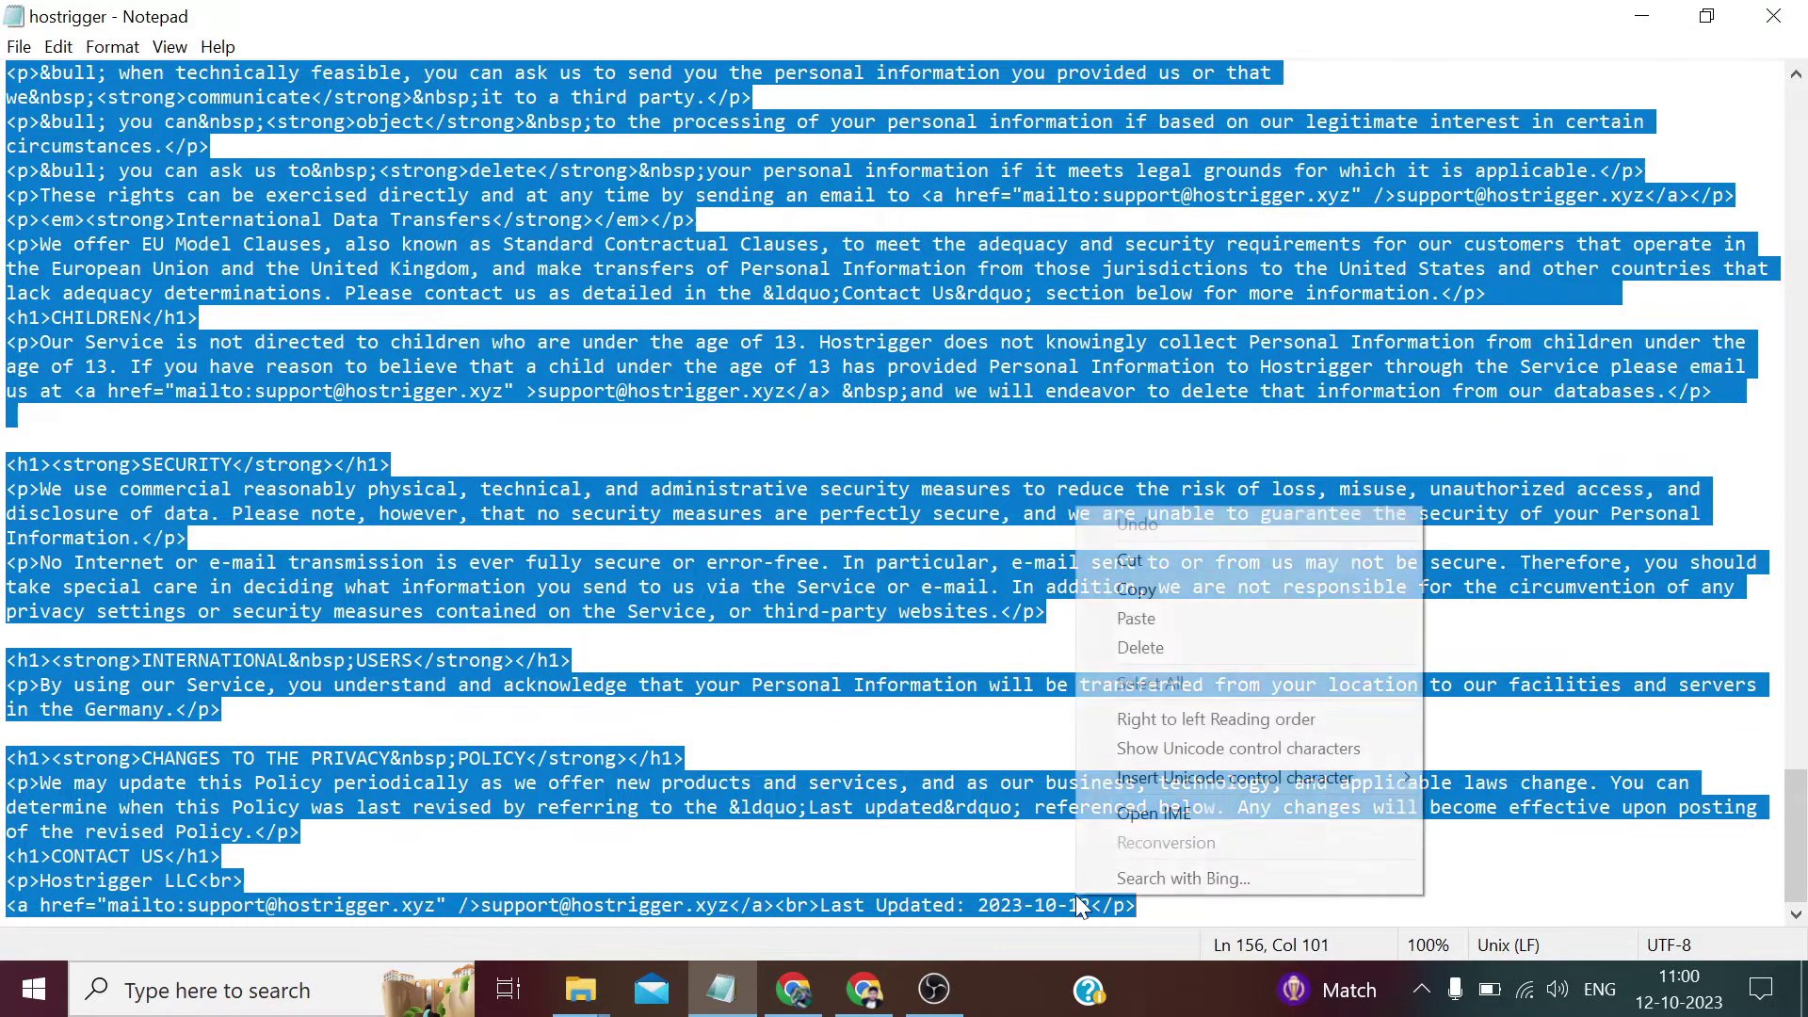
left_click(1134, 591)
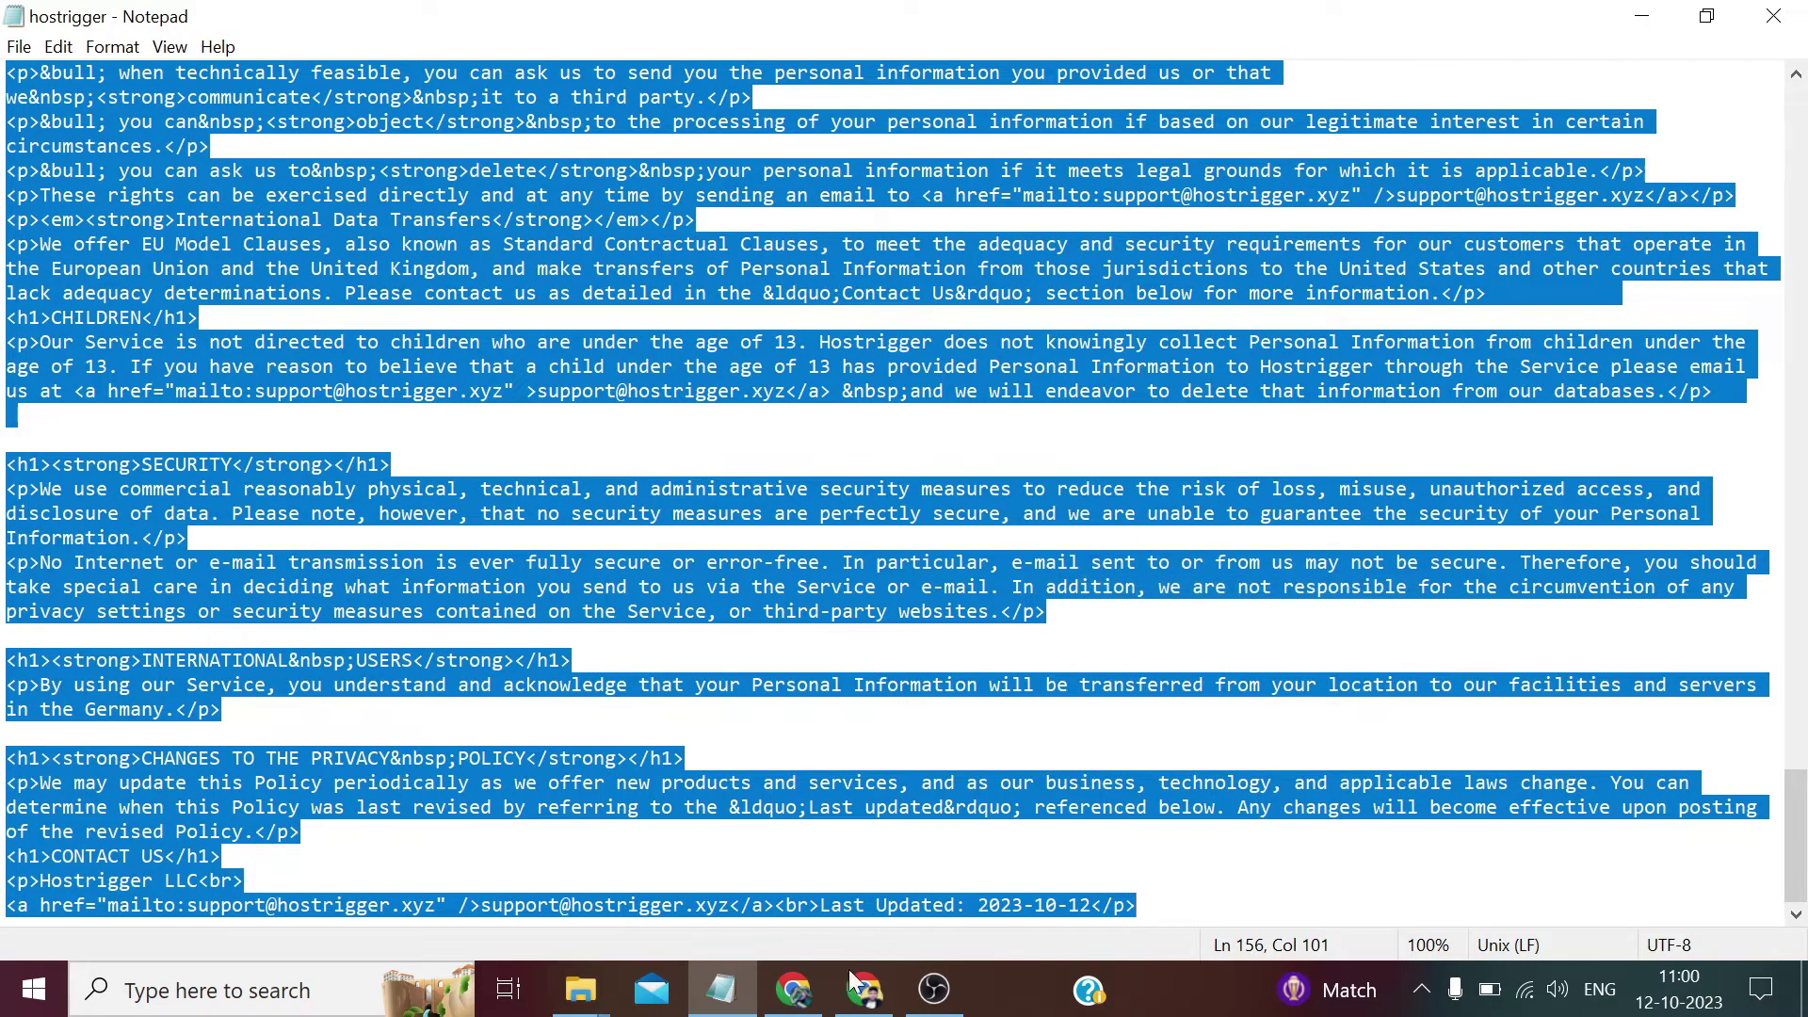
Return to the WHMCS Privacy Policy addon editor and focus its Contains field.
left_click(800, 991)
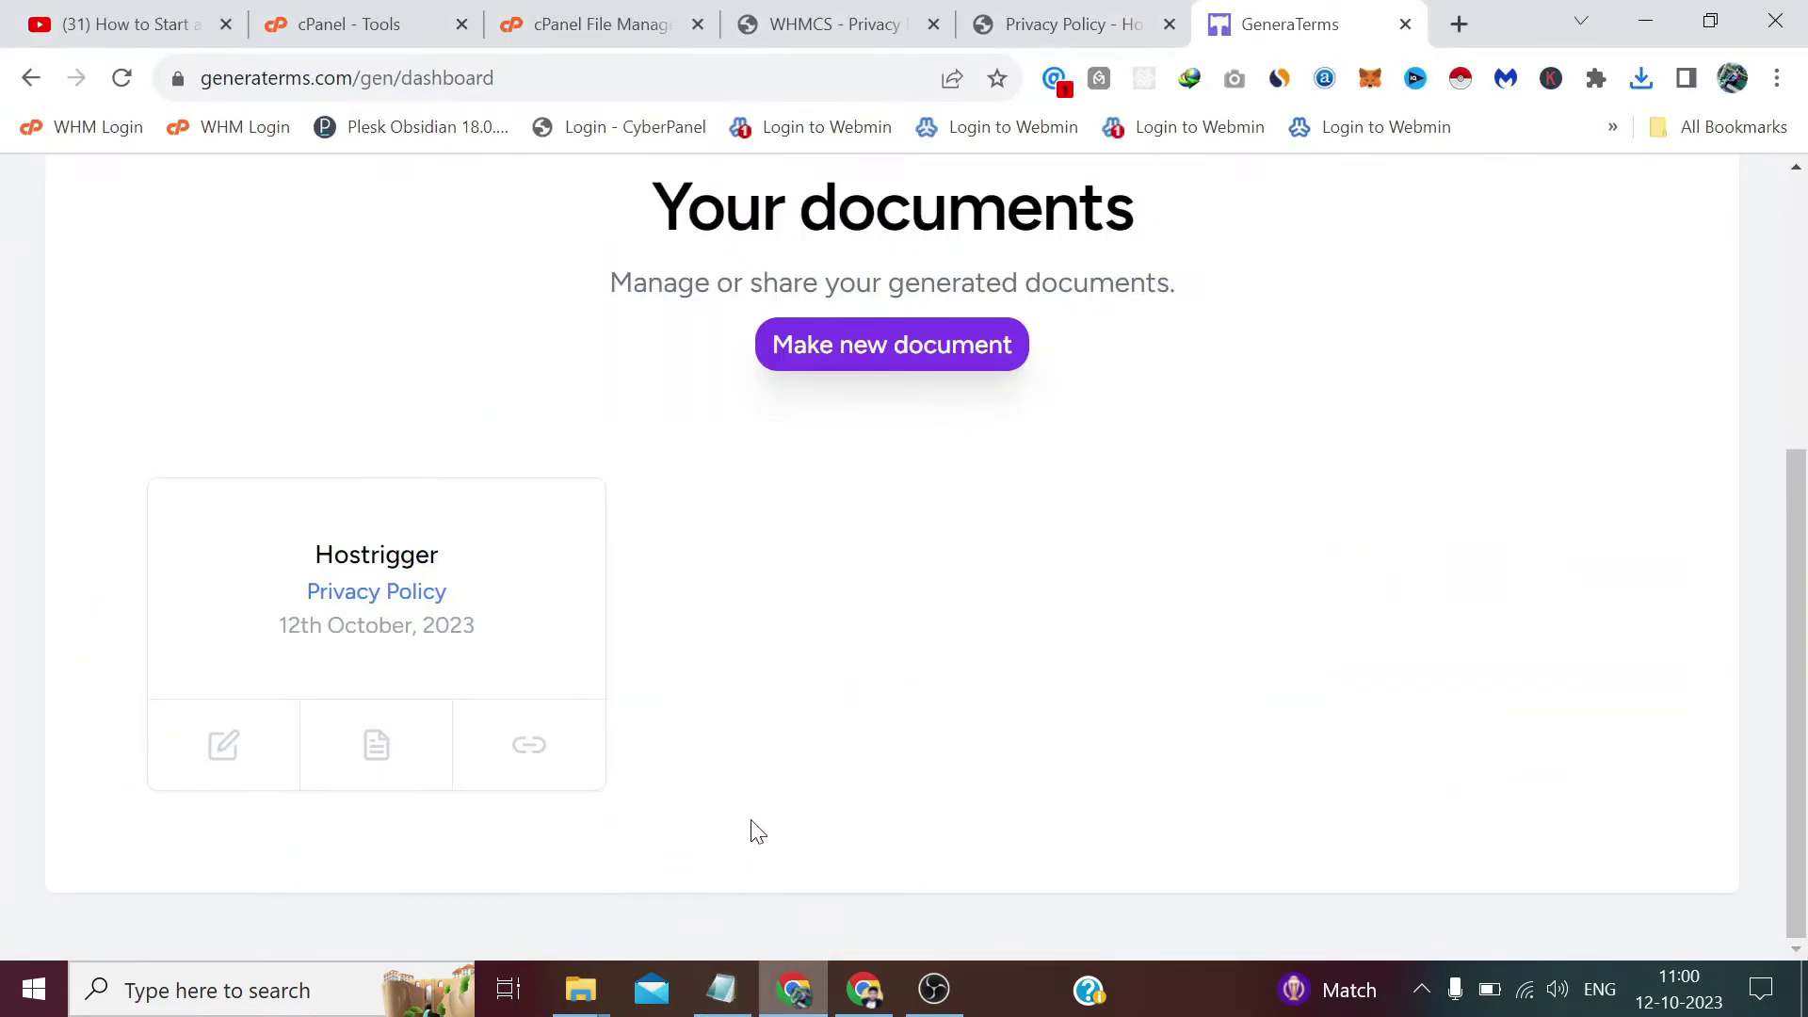
left_click(1021, 13)
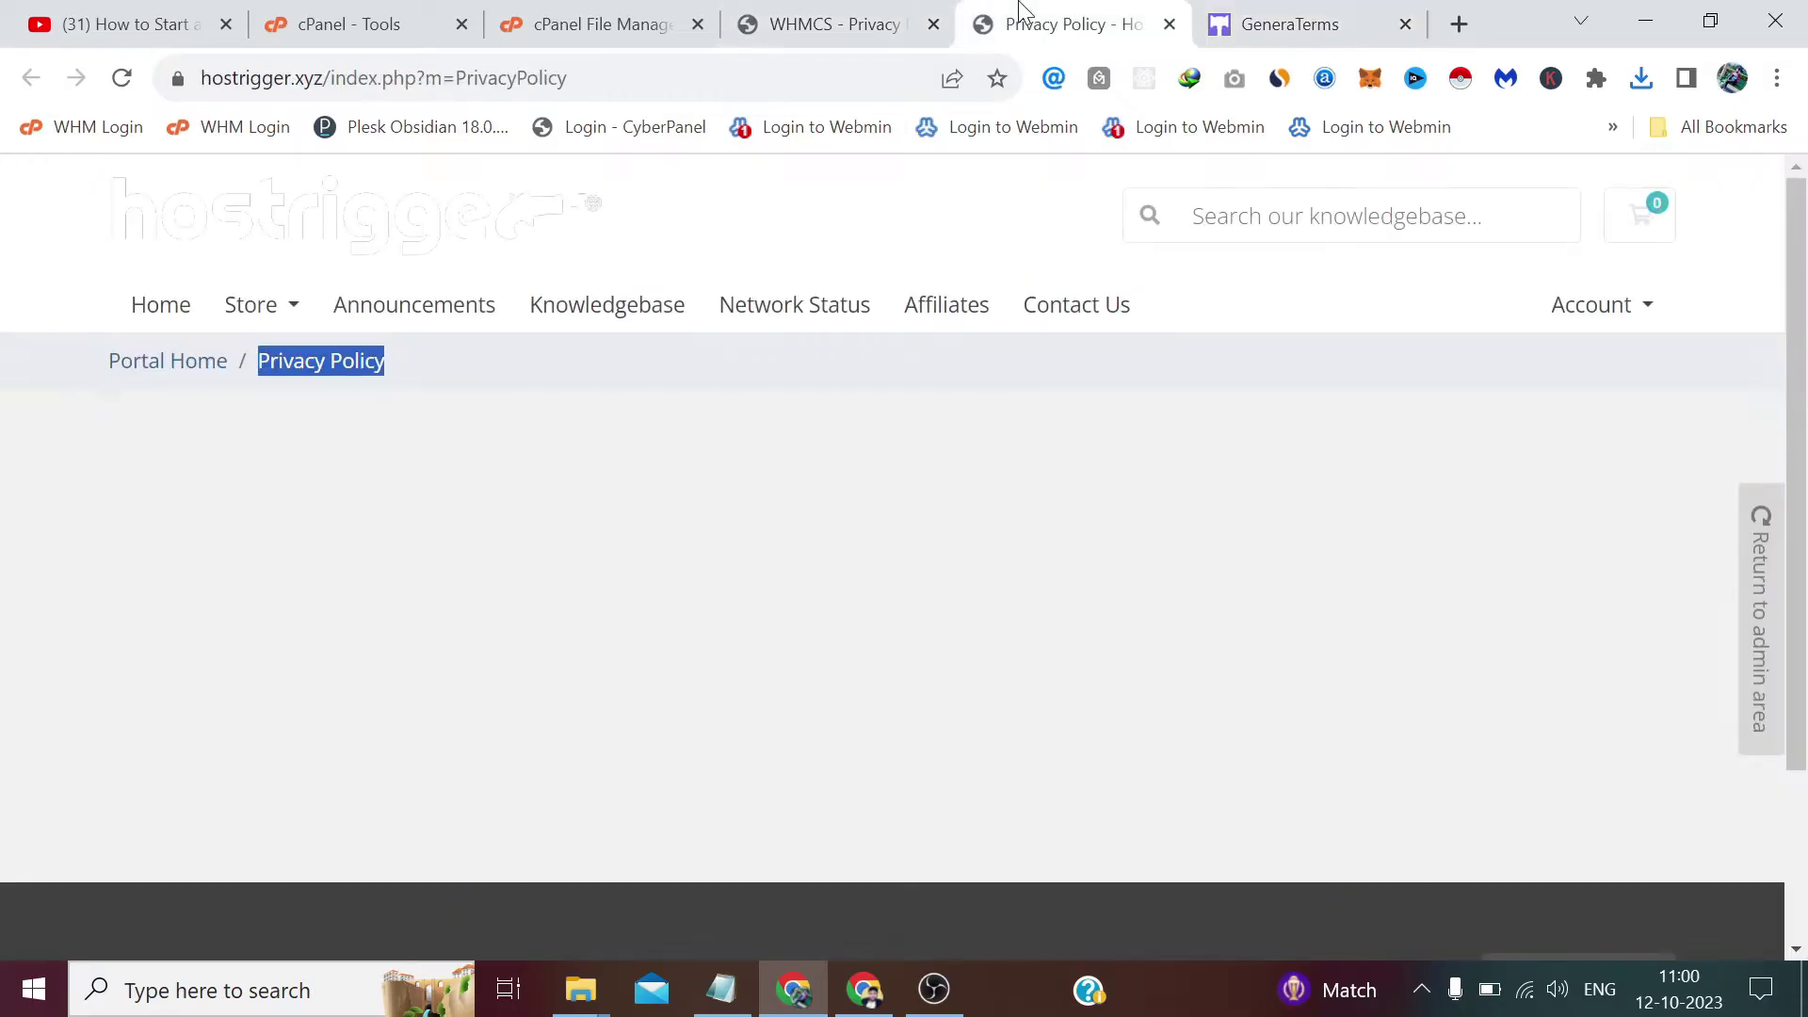
left_click(860, 11)
left_click(716, 514)
right_click(738, 574)
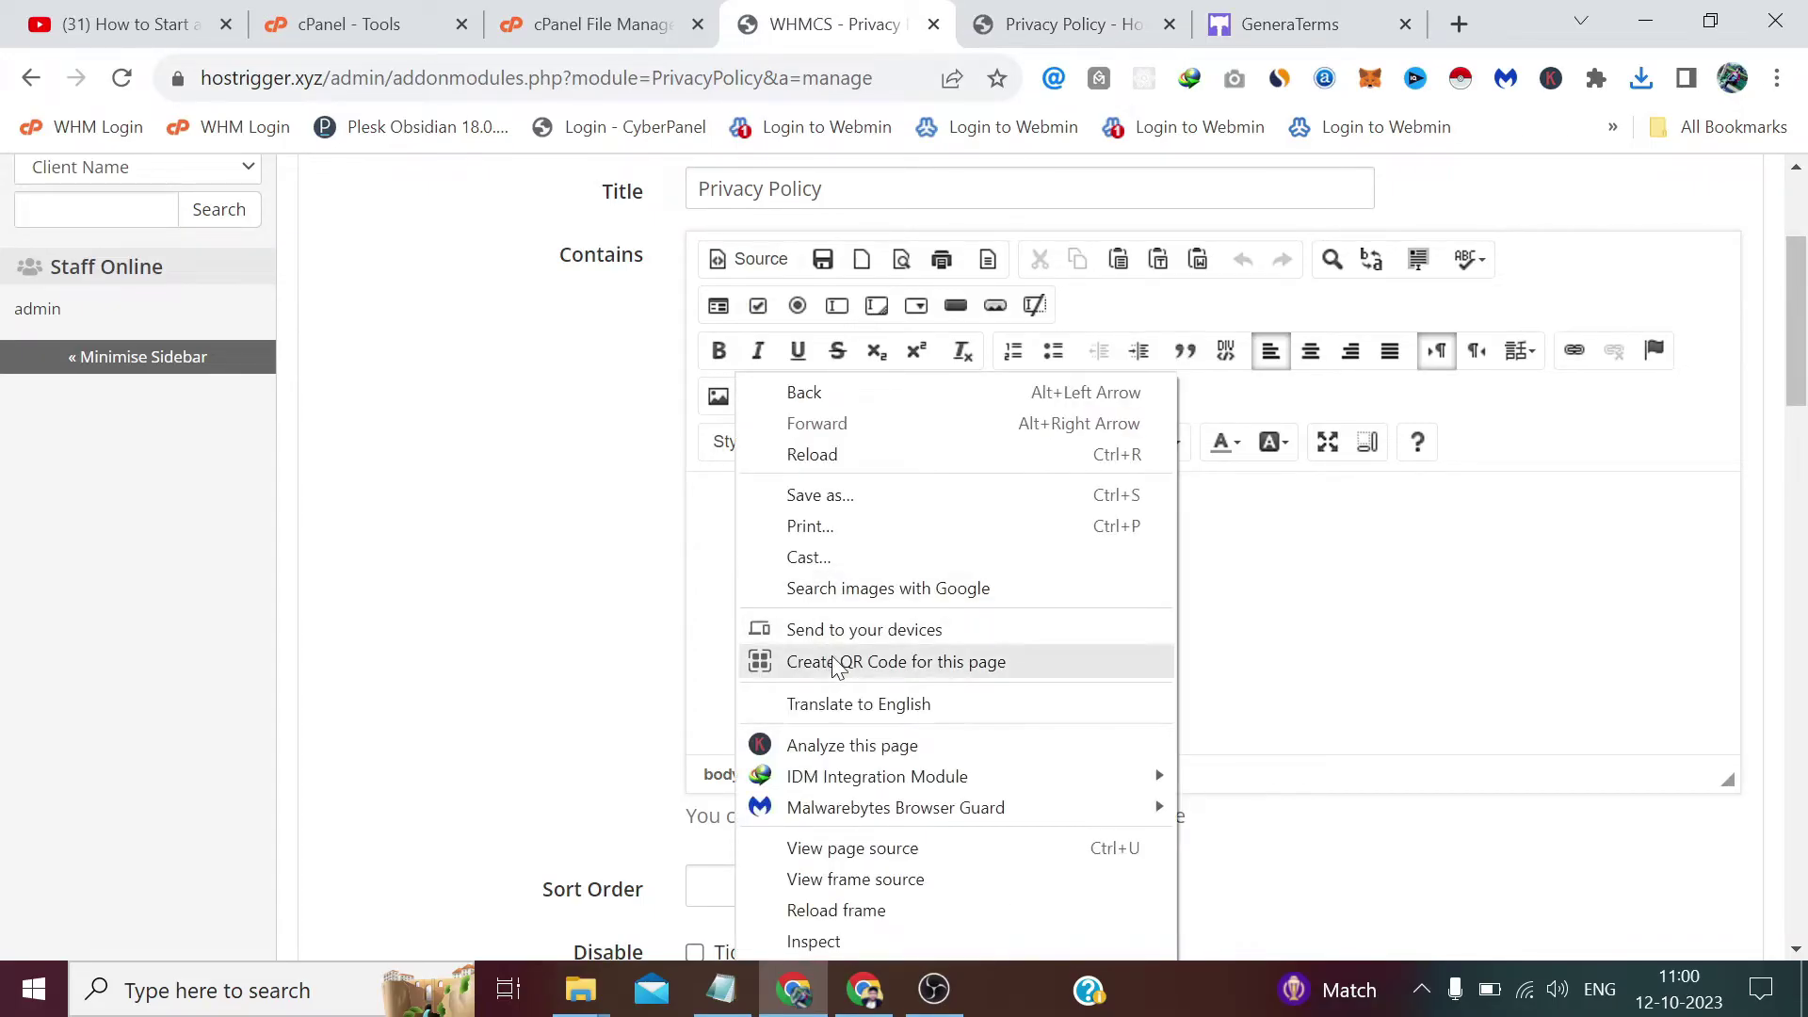
left_click(730, 520)
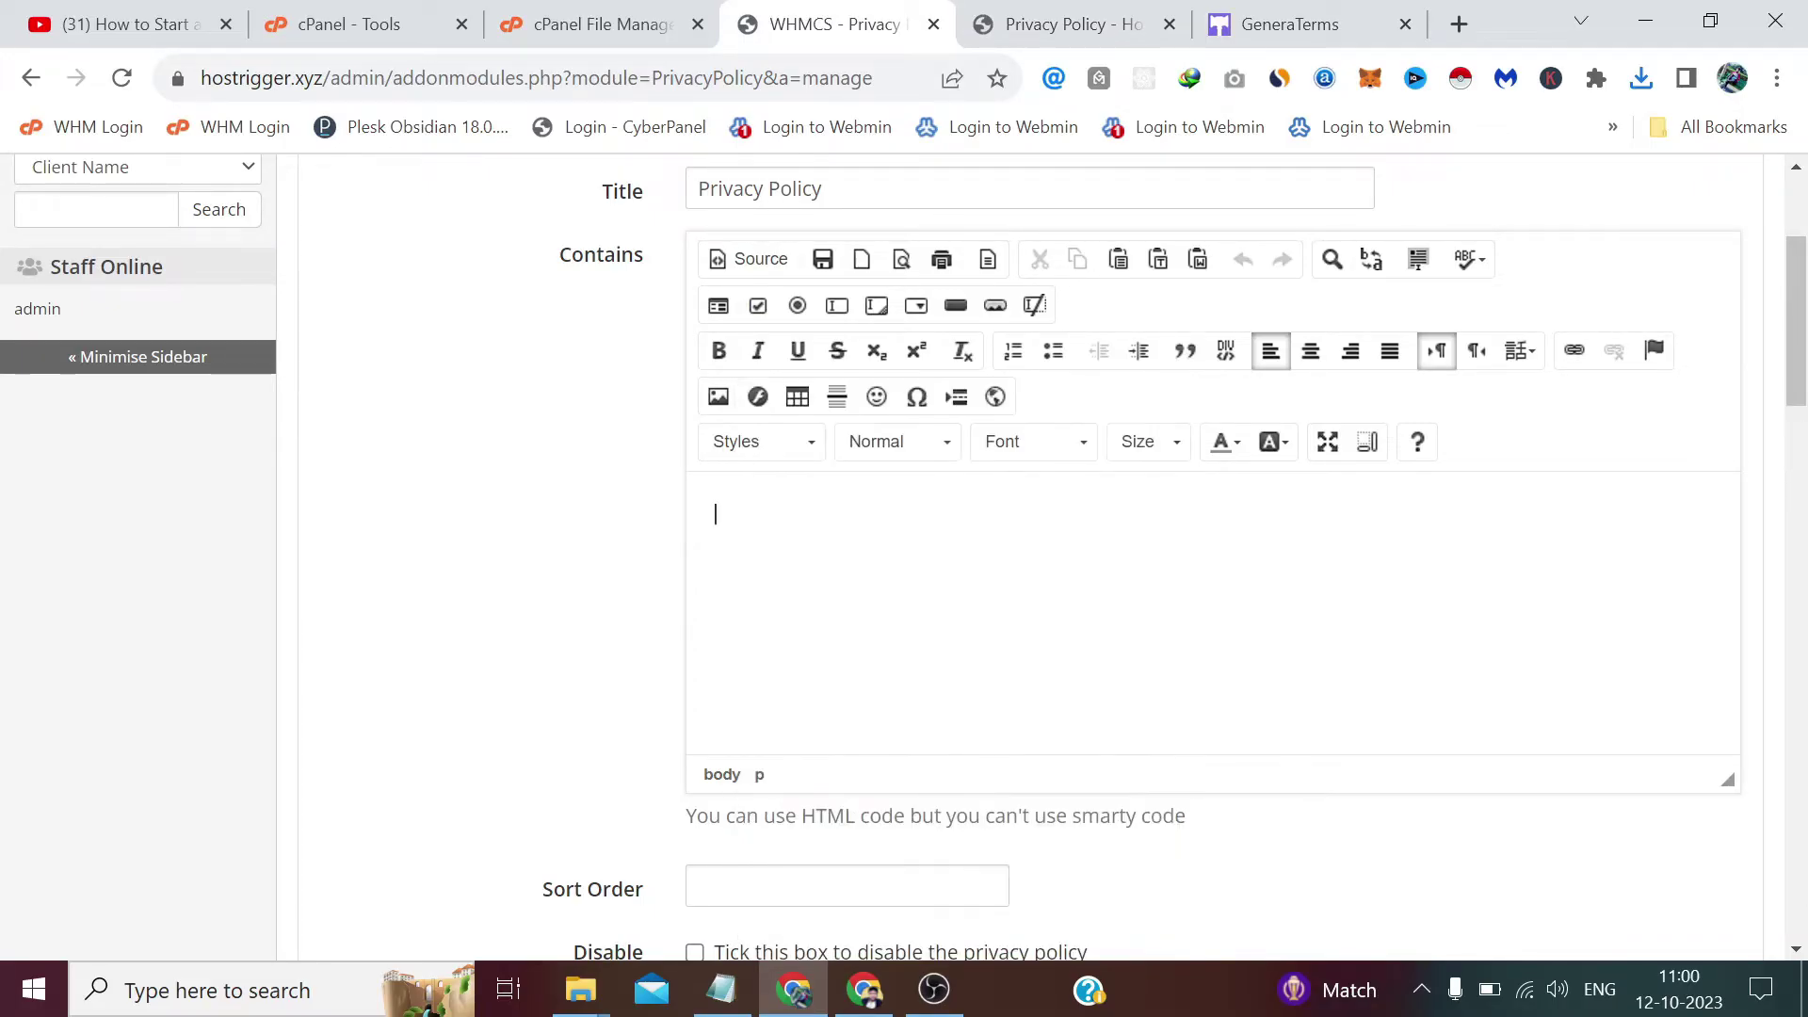
Paste the Hostrigger policy HTML into the Contains field's Source view and save the changes.
left_click(753, 264)
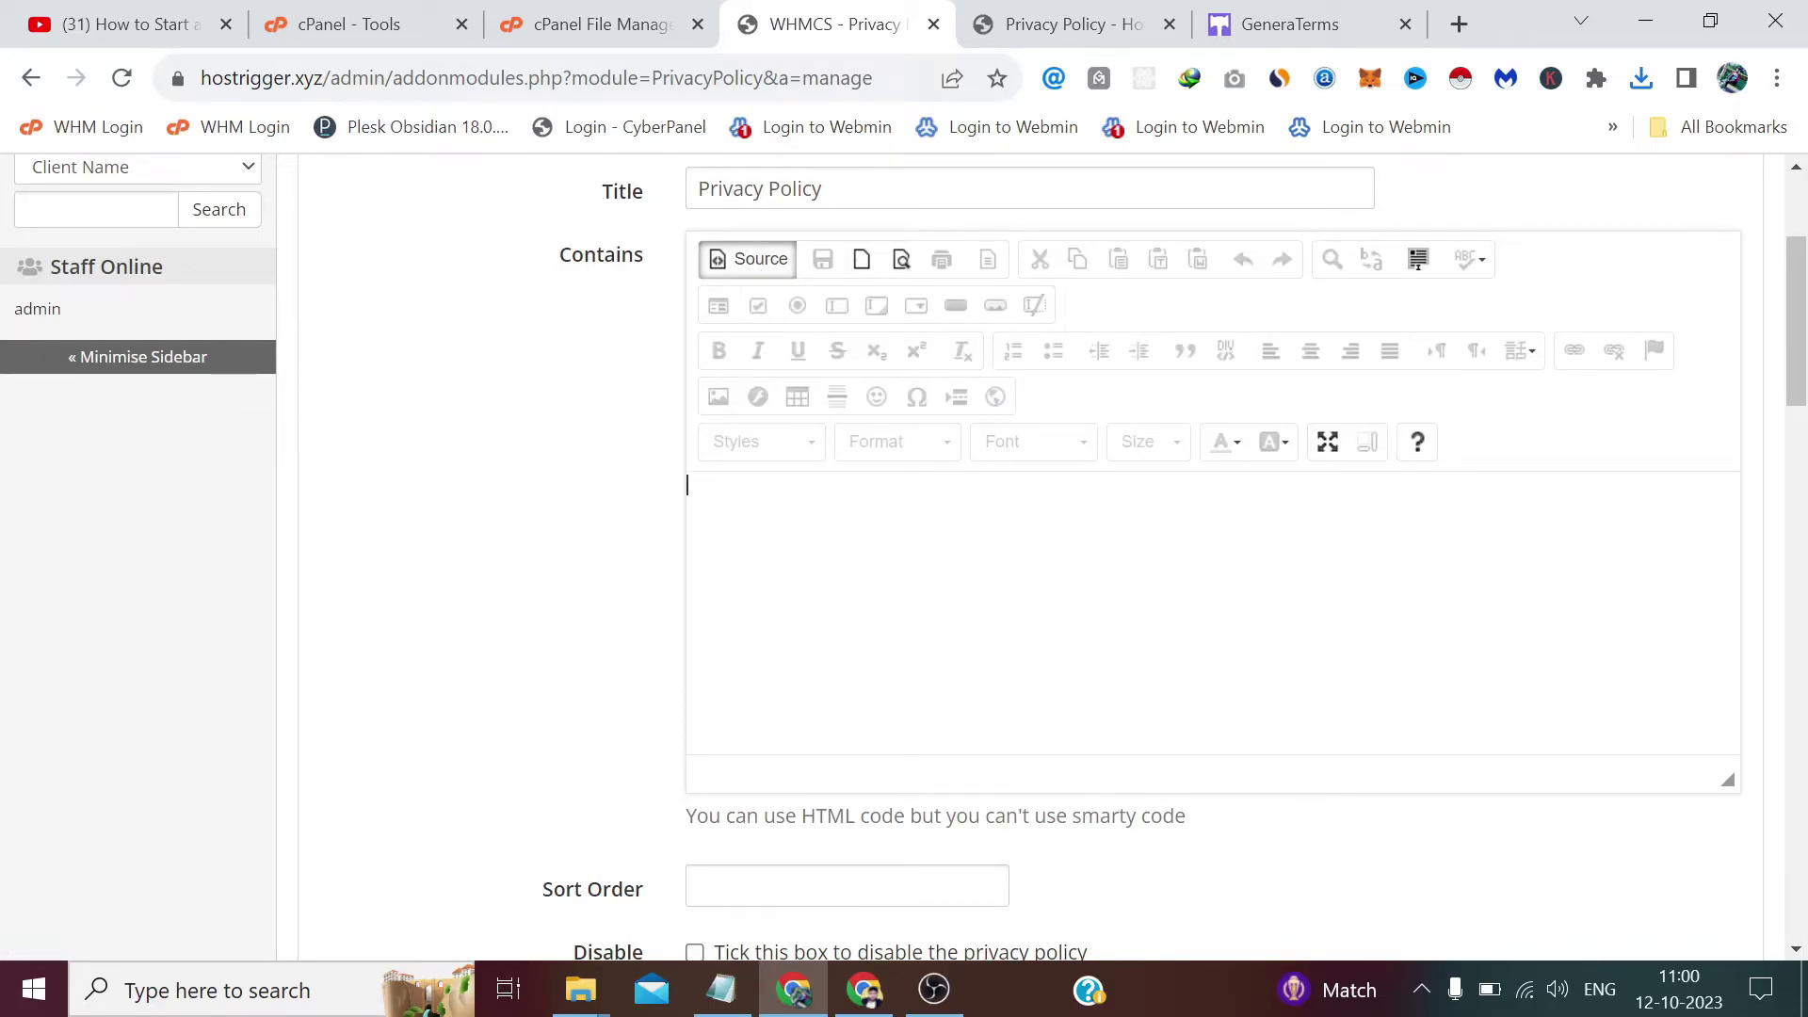
key("ctrl+v")
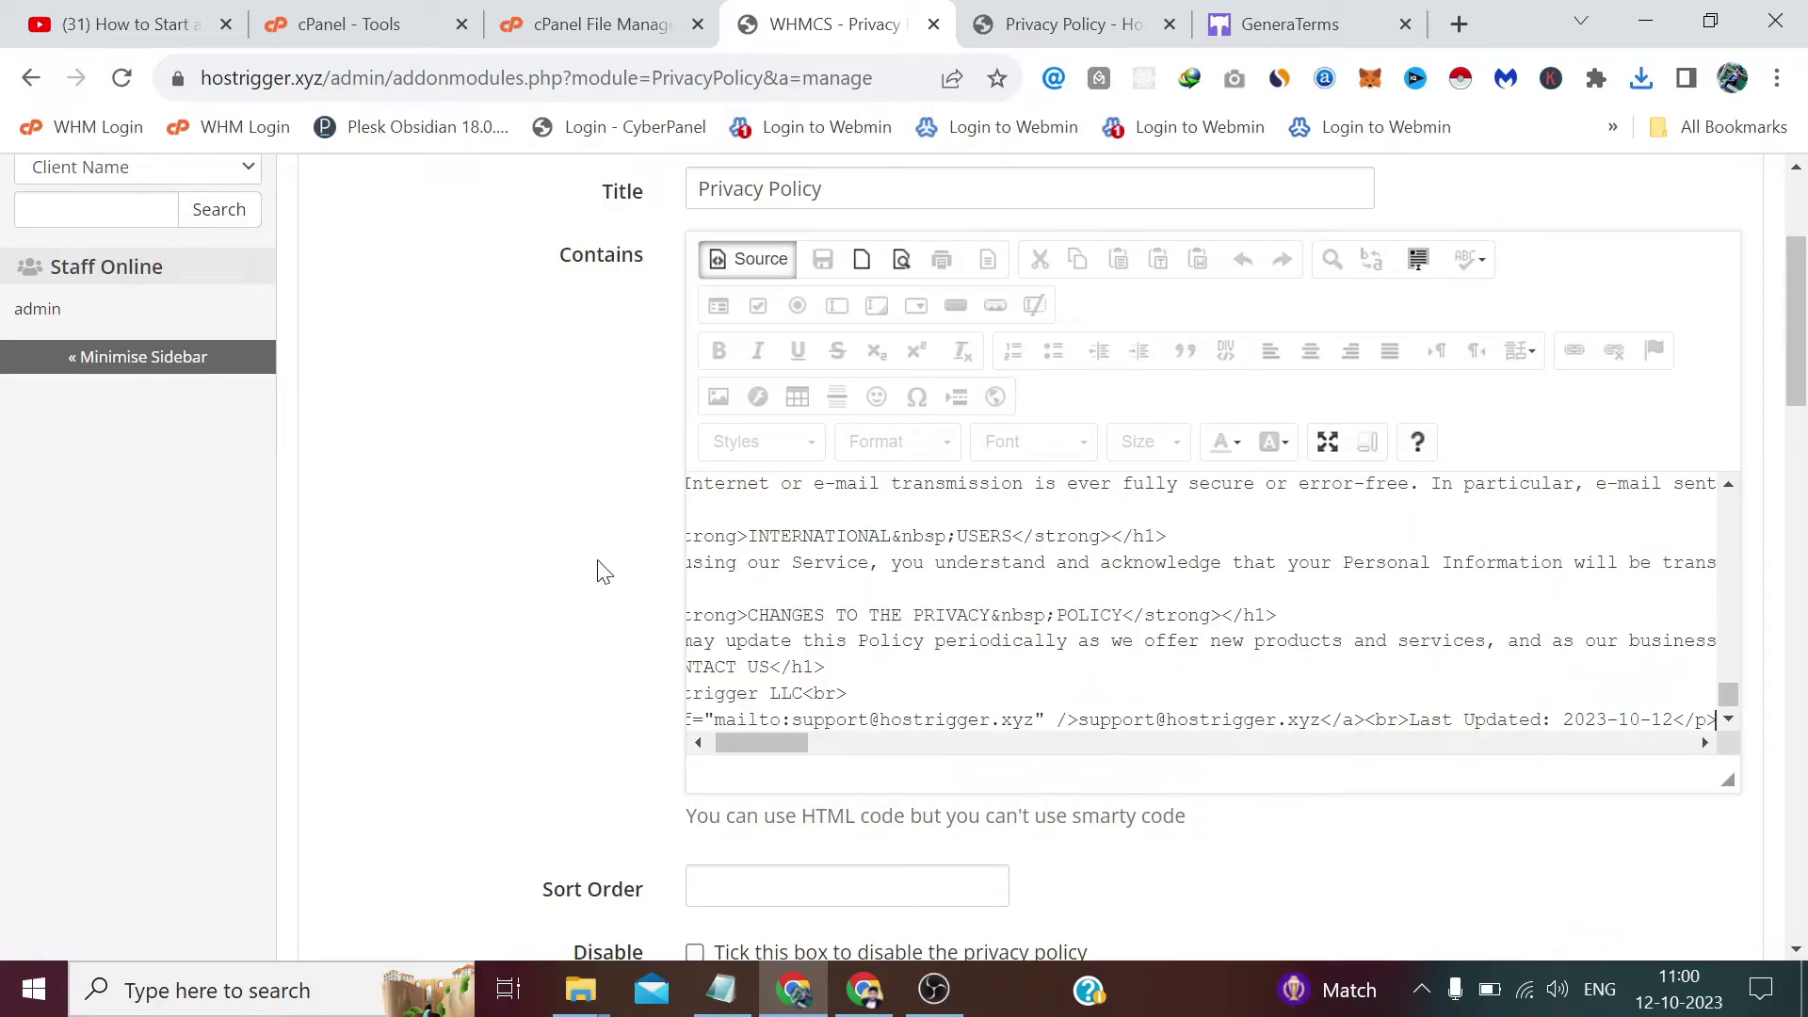
scroll(604, 572, "down", 4)
left_click(848, 487)
scroll(711, 513, "down", 18)
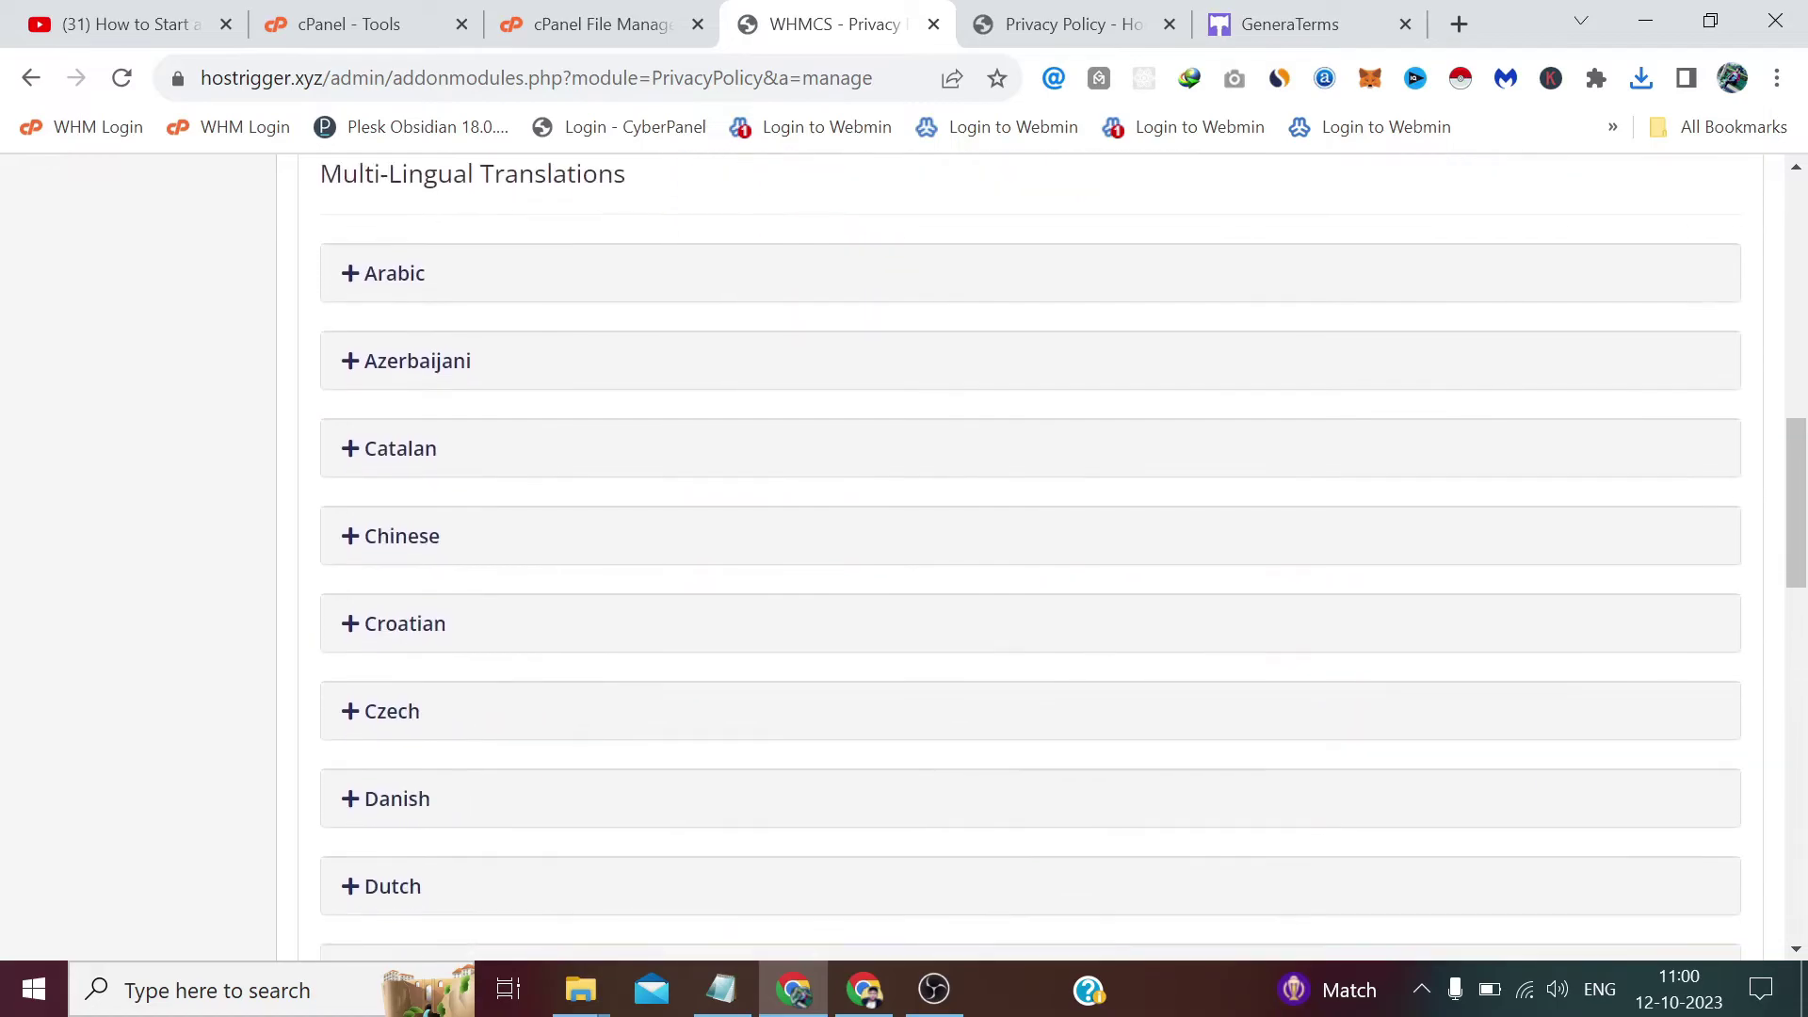
scroll(708, 513, "down", 5)
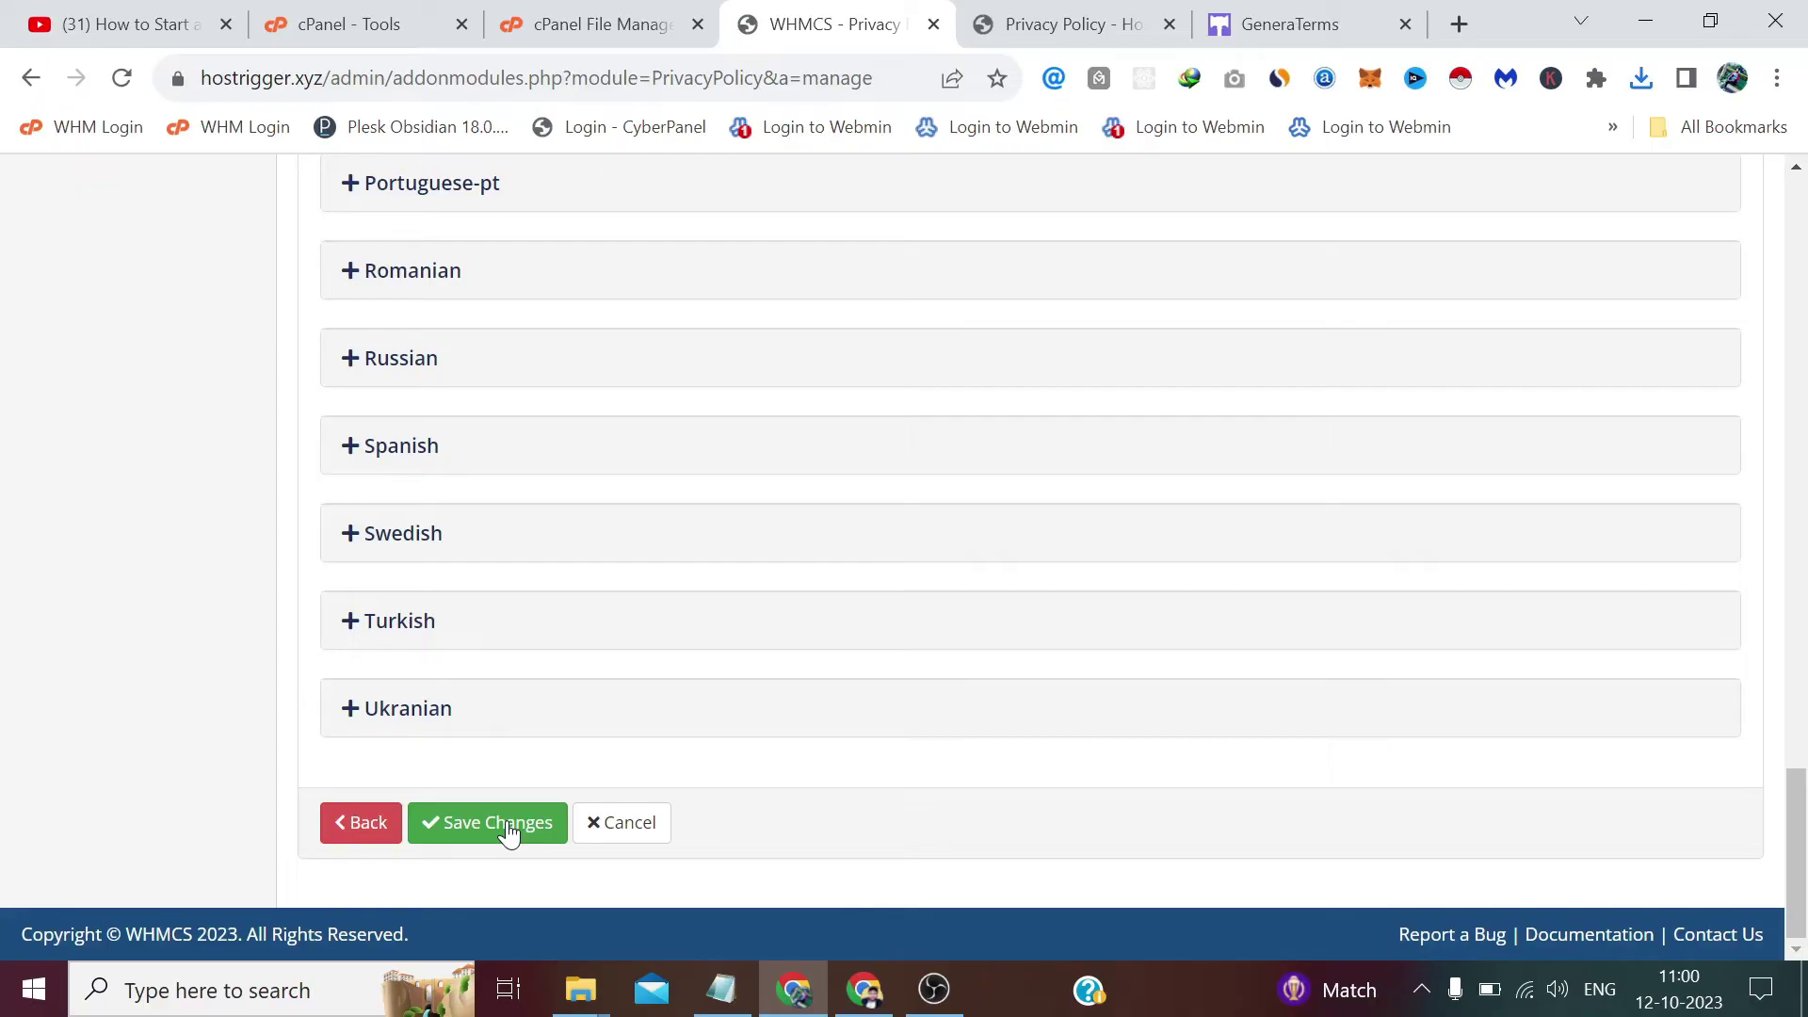
left_click(508, 828)
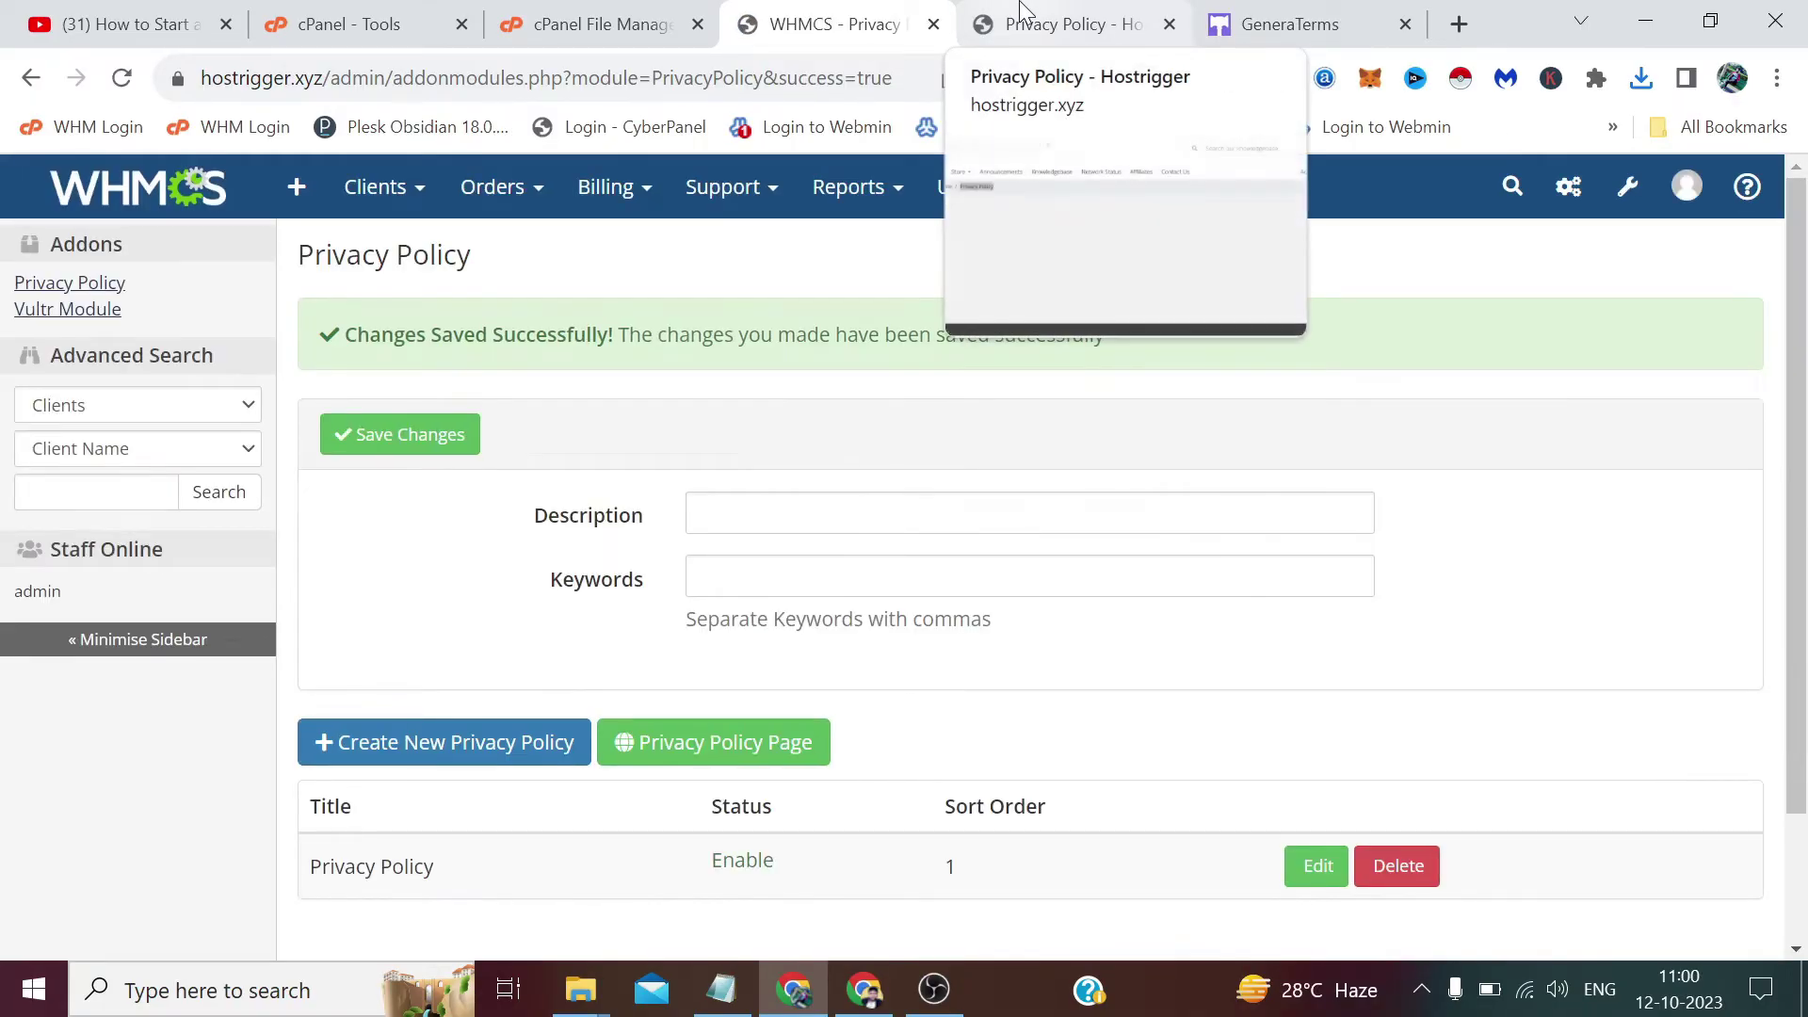
Reload the client-area Privacy Policy page and review the Privacy Policy for Hostrigger, updated 2023-10-12.
left_click(1020, 11)
left_click(907, 73)
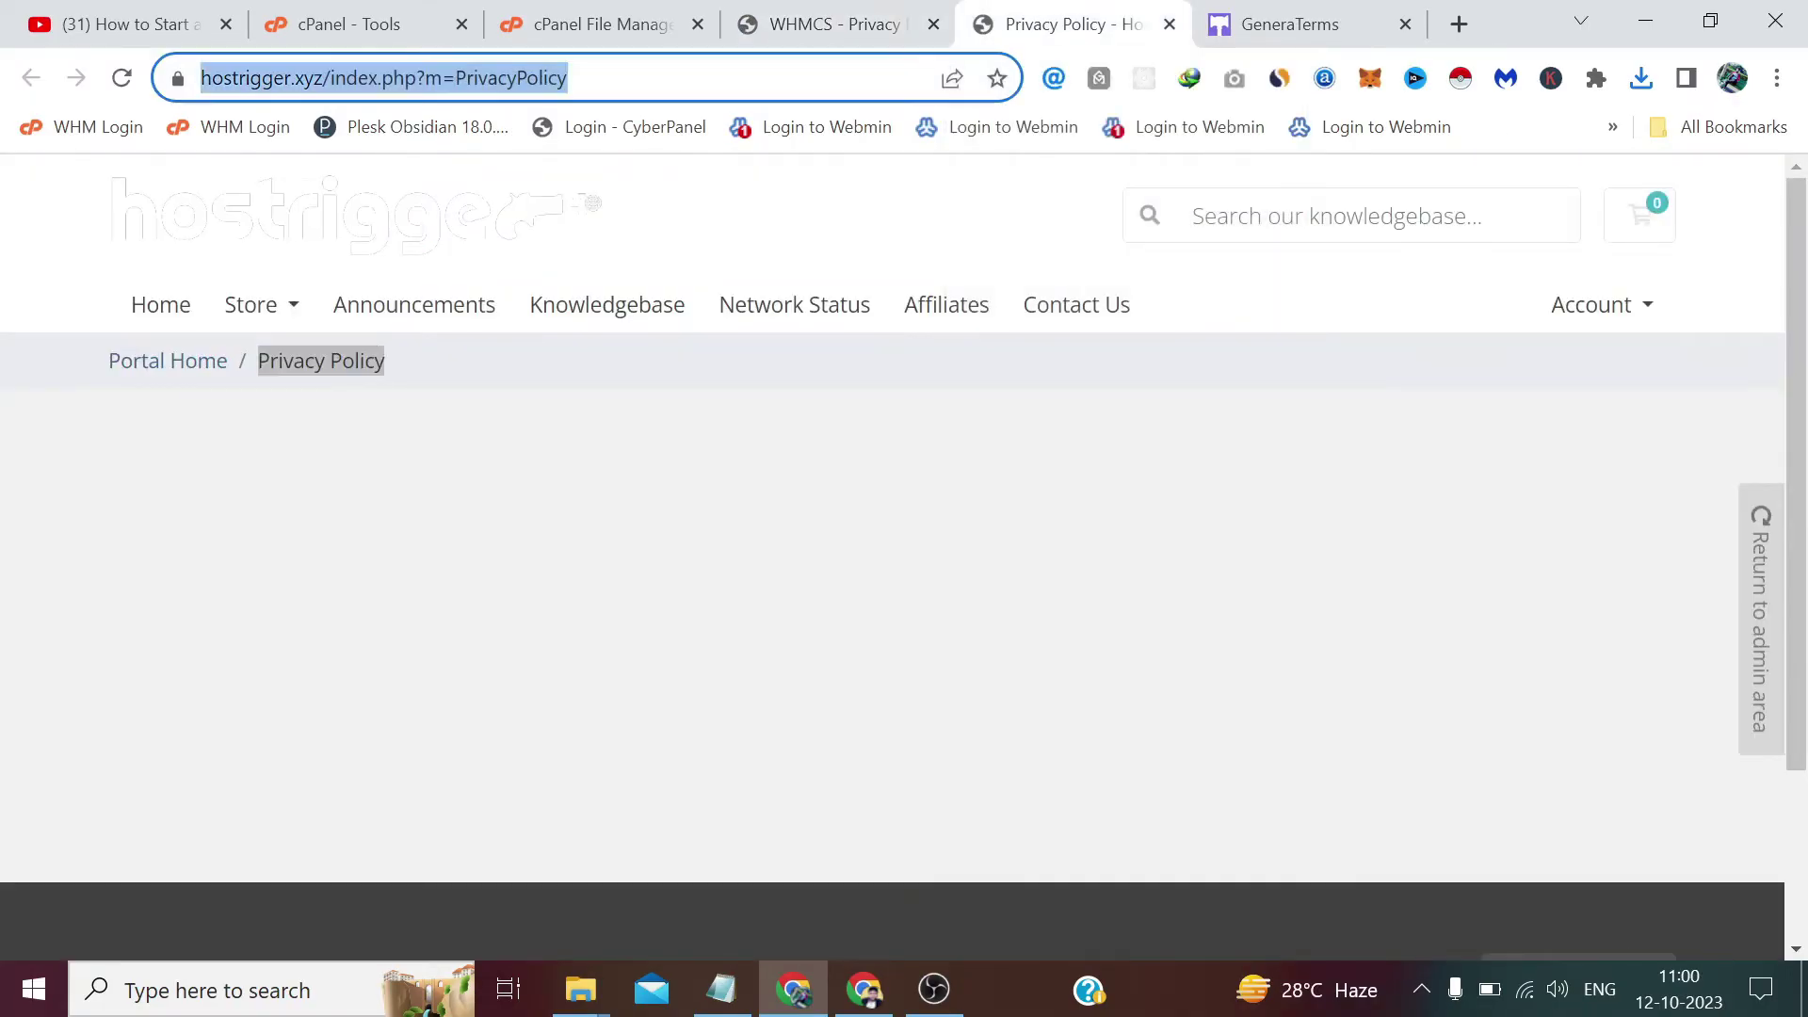
key("Return")
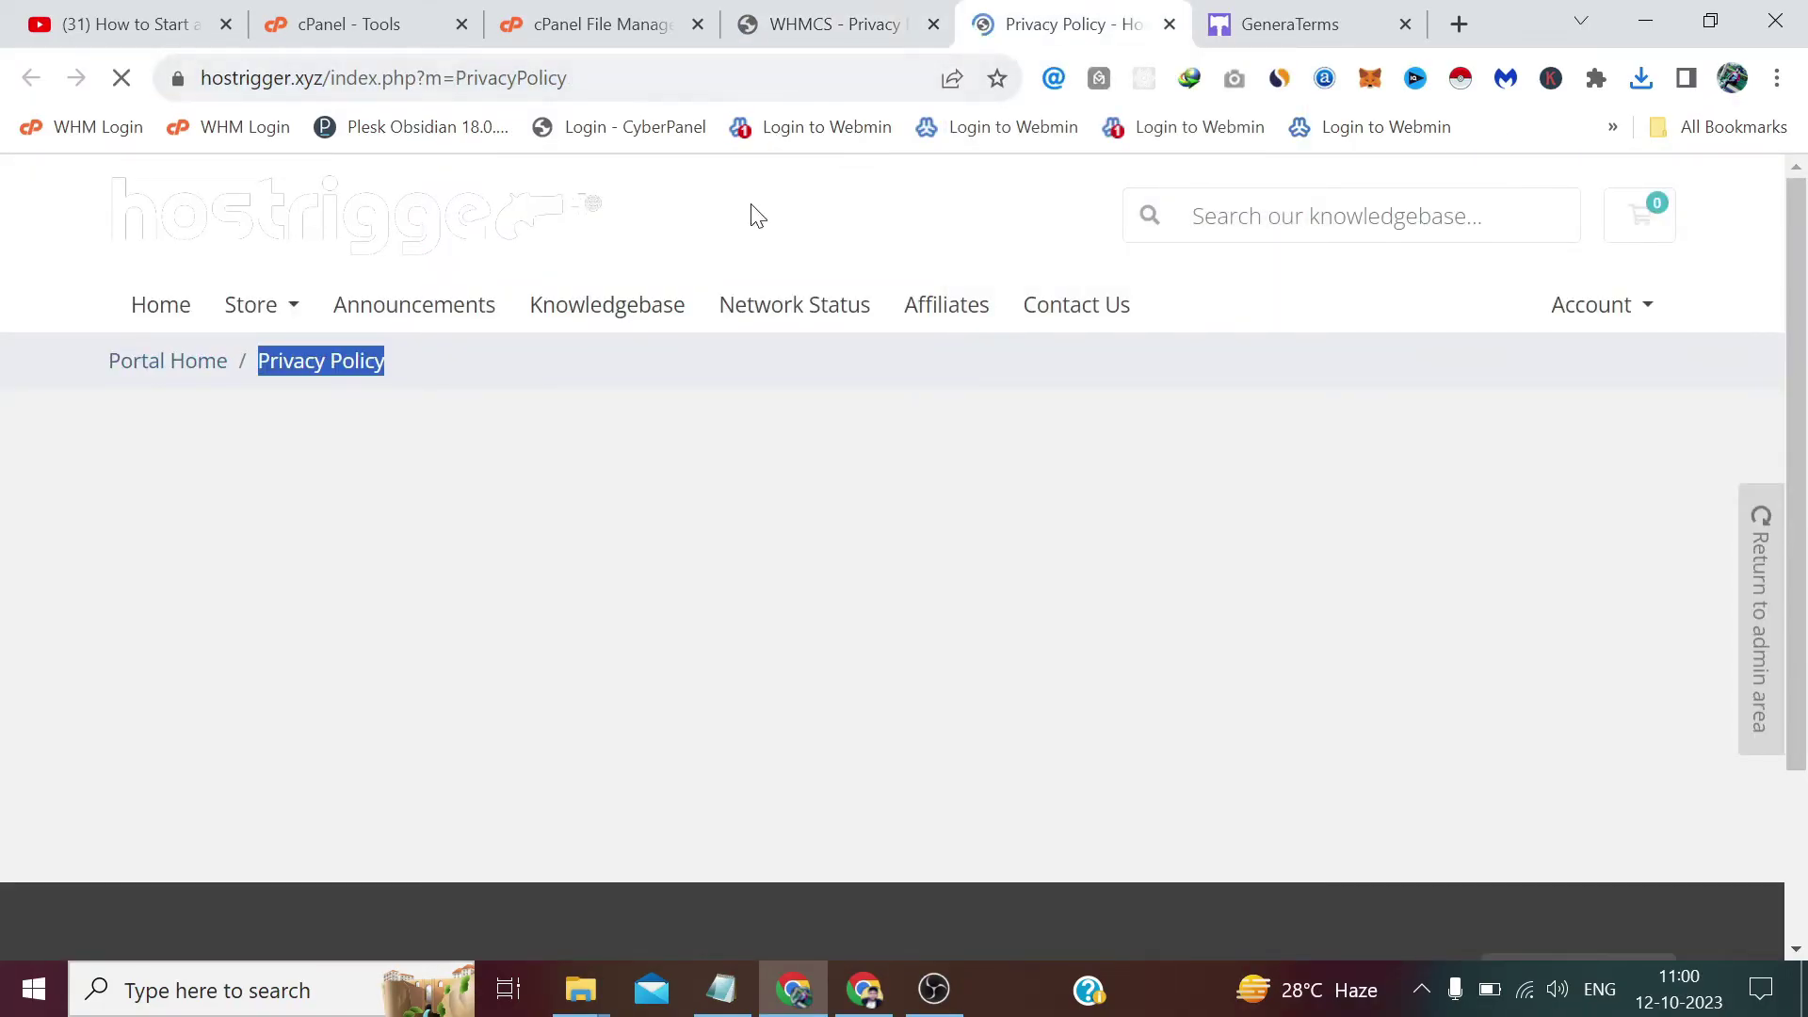
scroll(603, 452, "down", 2)
scroll(581, 435, "down", 12)
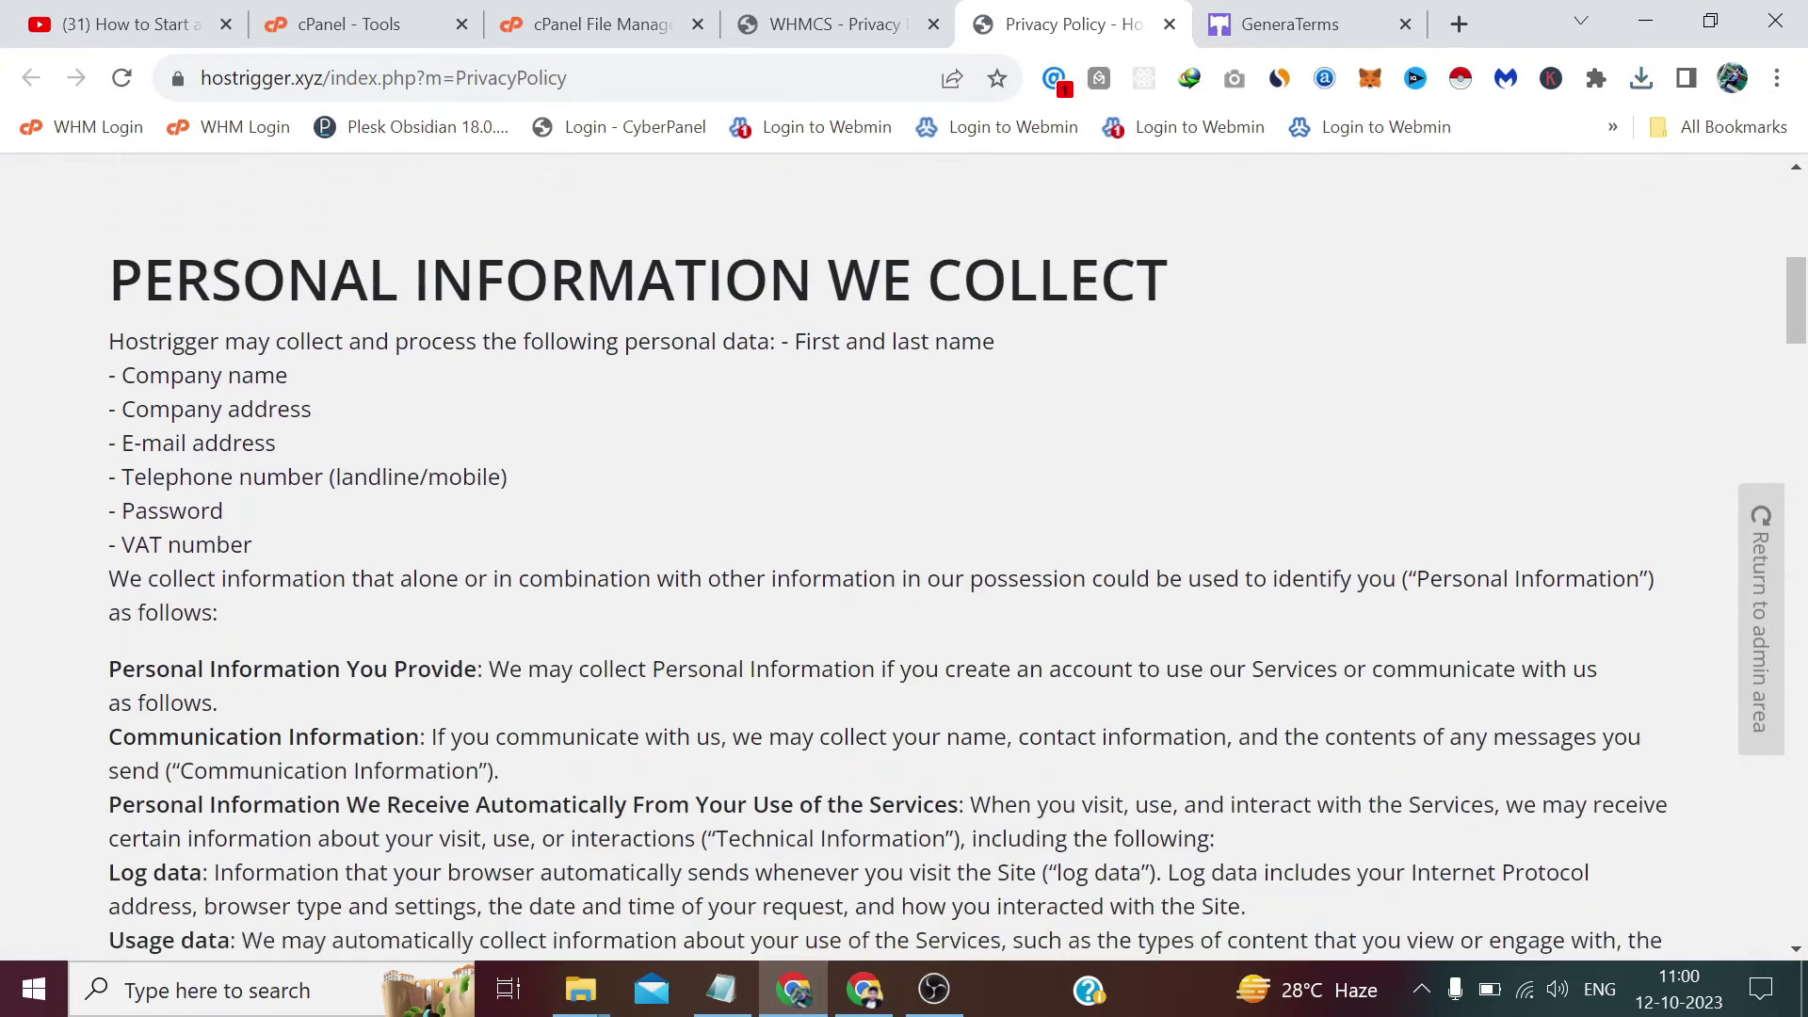
scroll(541, 365, "down", 15)
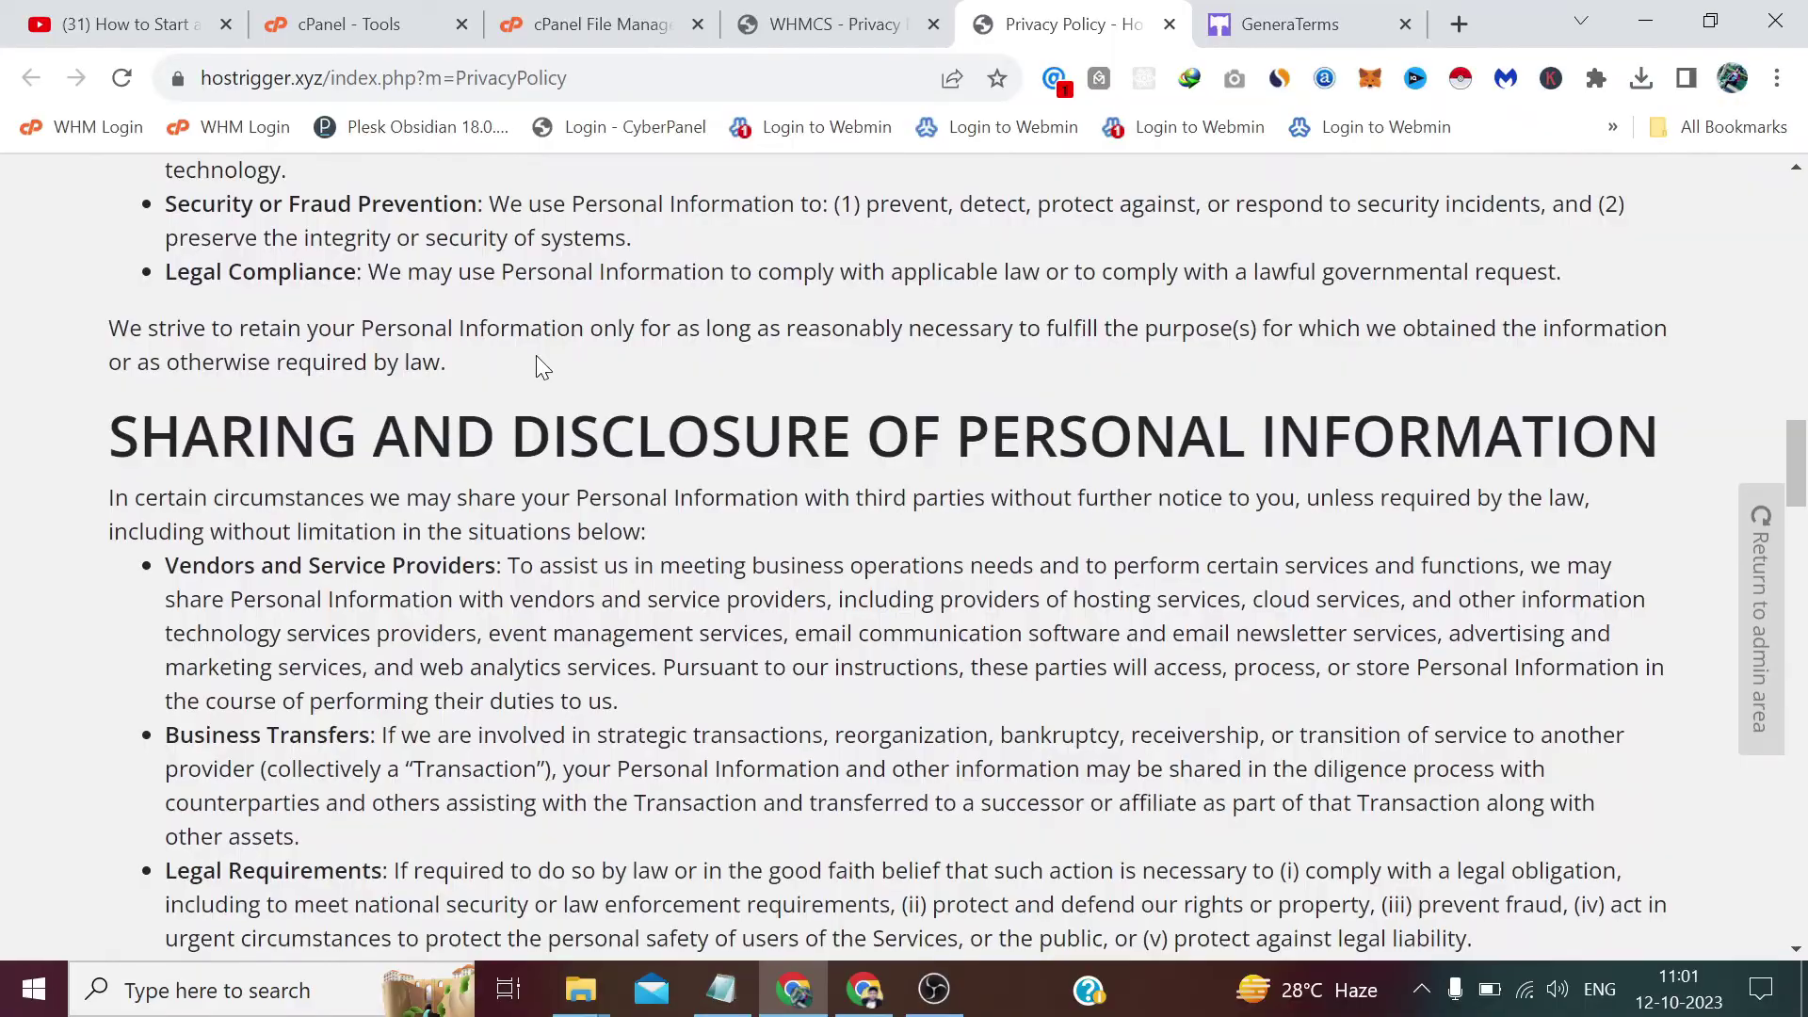
scroll(538, 363, "down", 12)
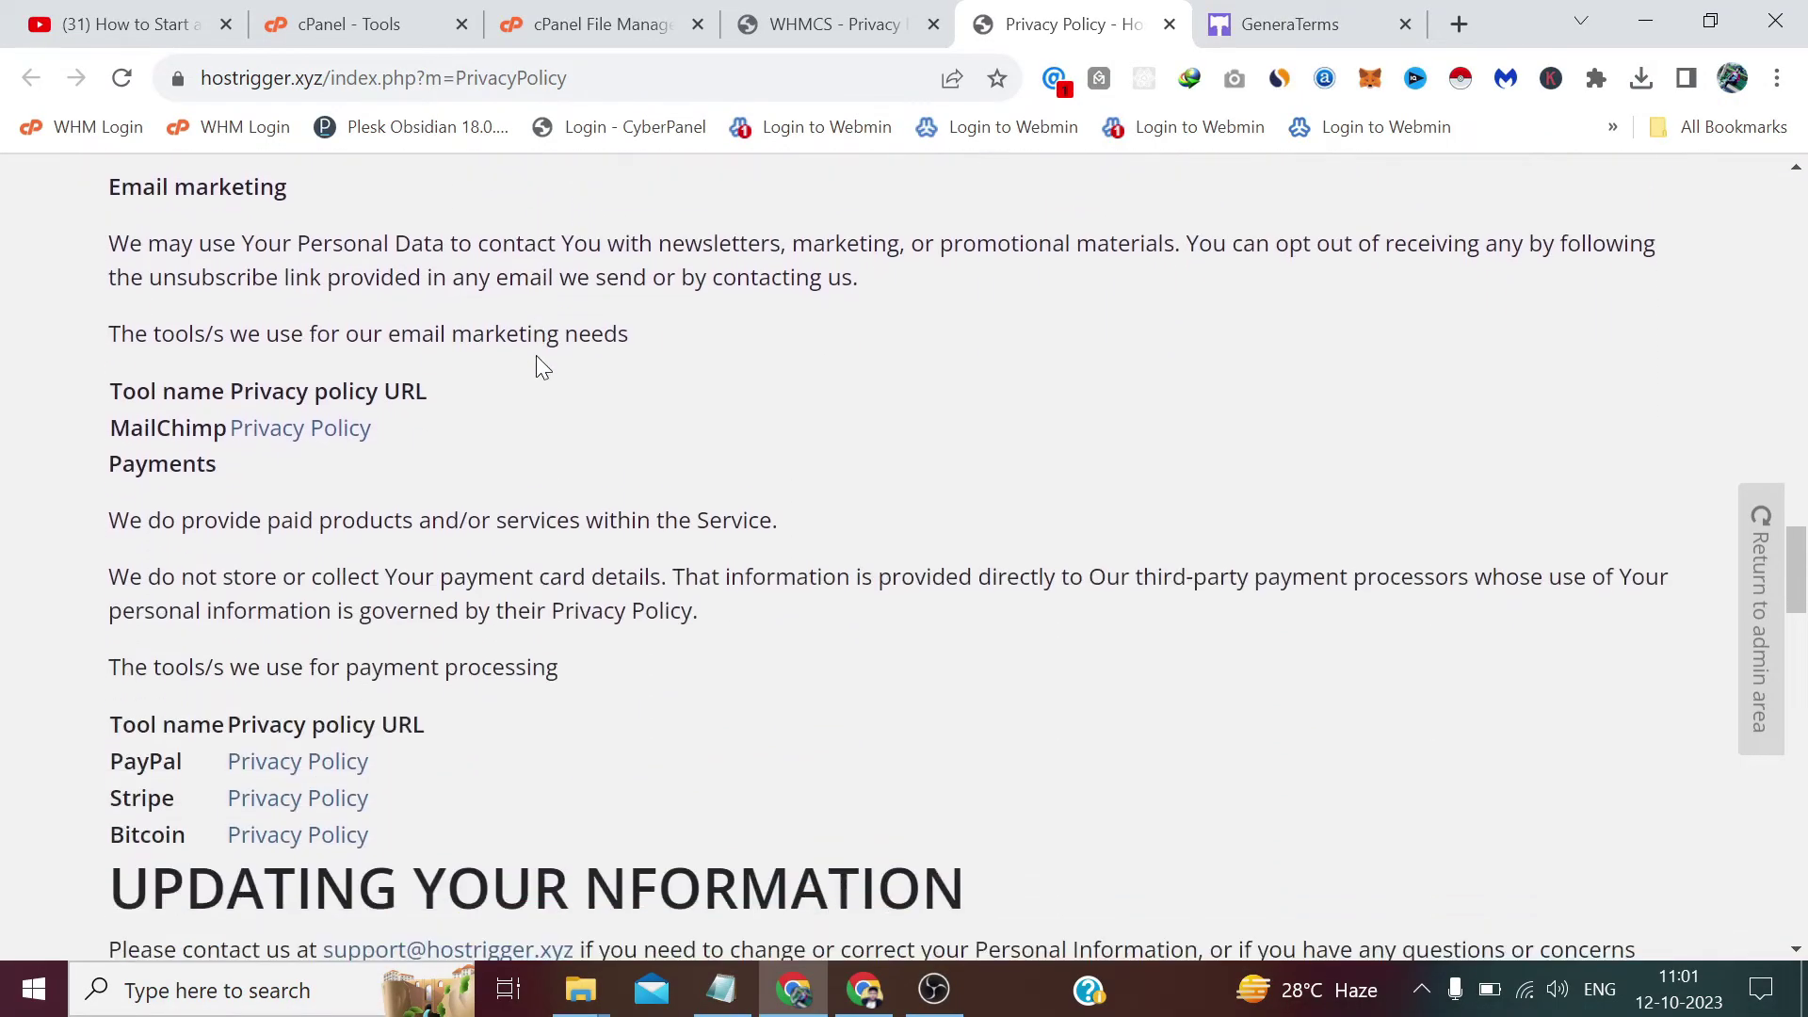
scroll(534, 354, "down", 15)
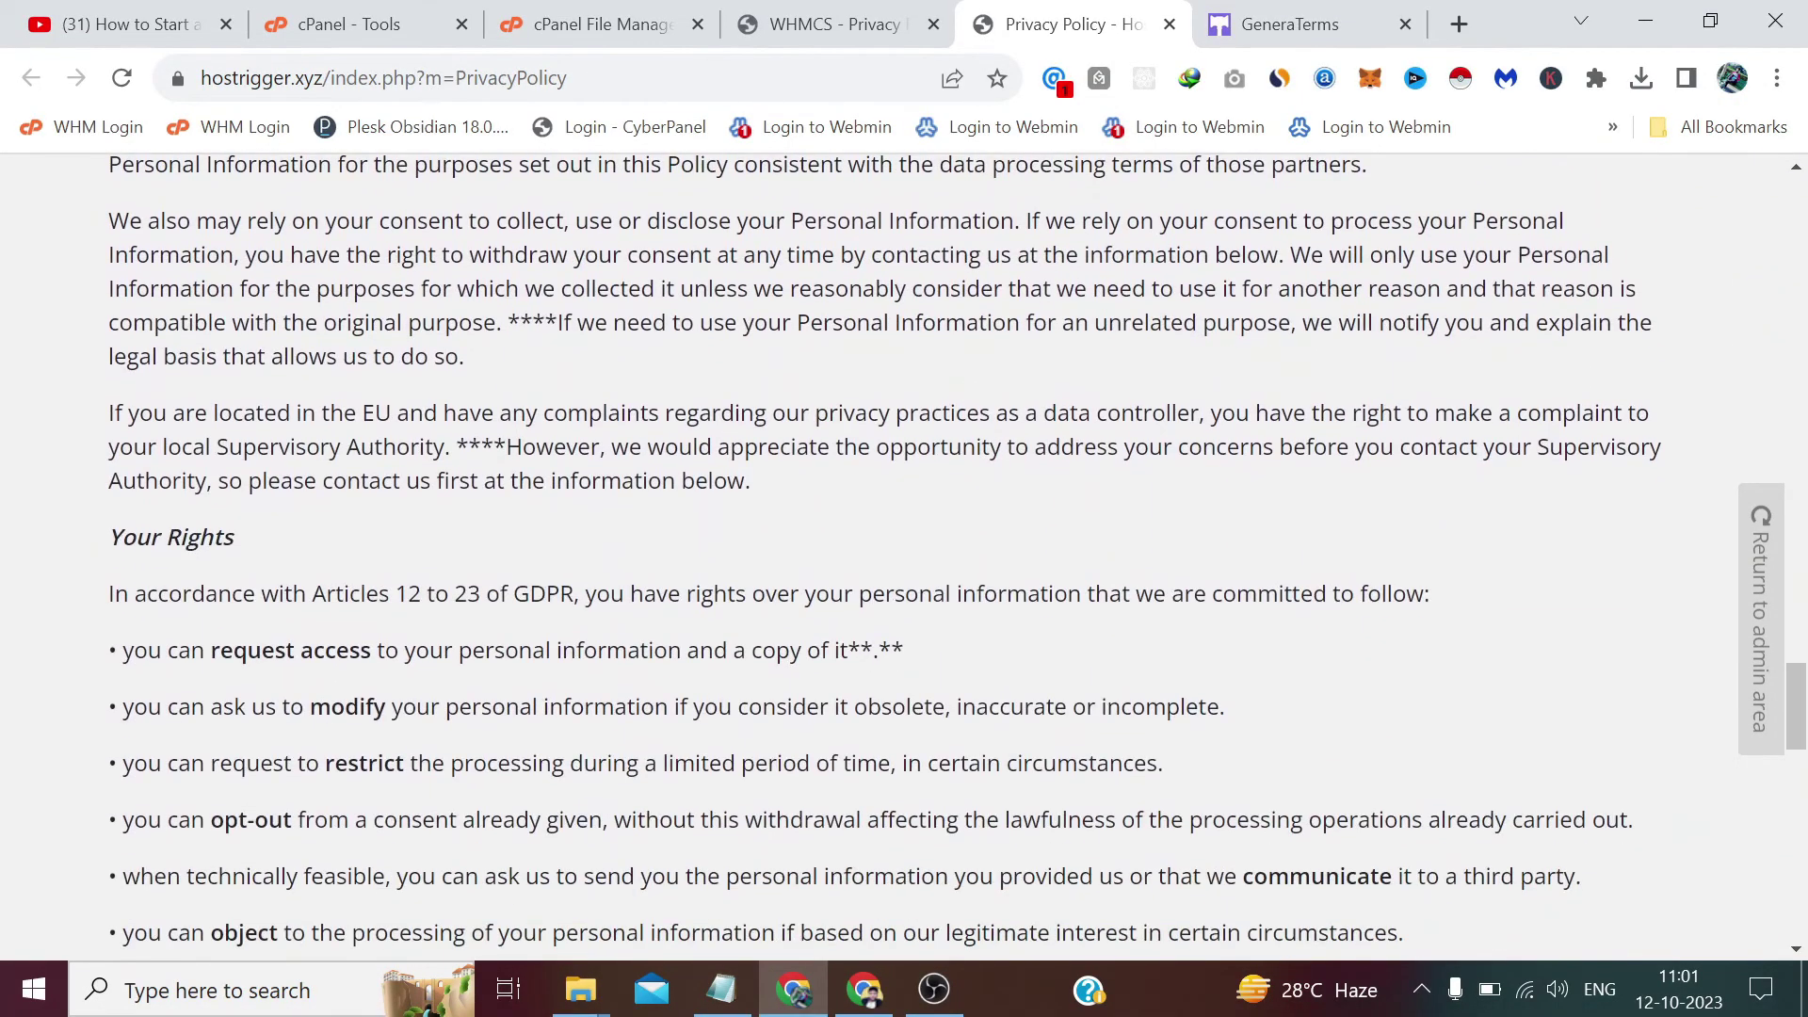
scroll(535, 354, "up", 10)
scroll(885, 556, "up", 5)
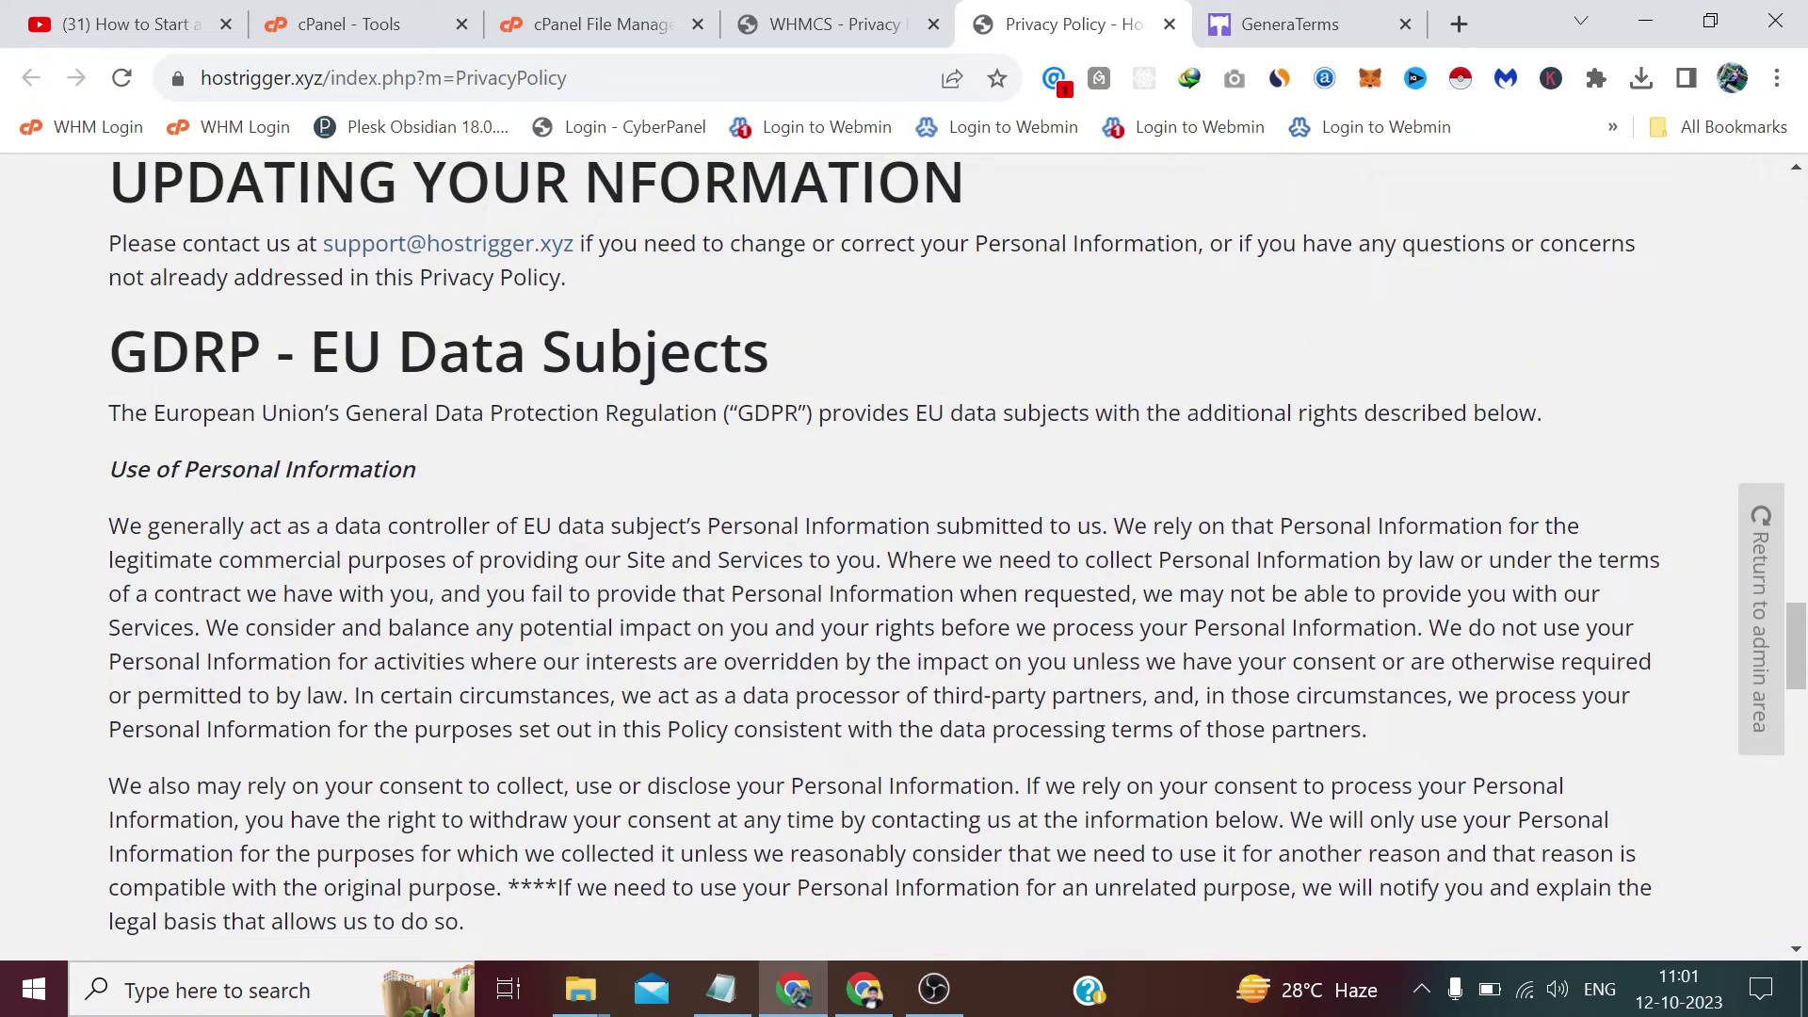
scroll(885, 556, "down", 4)
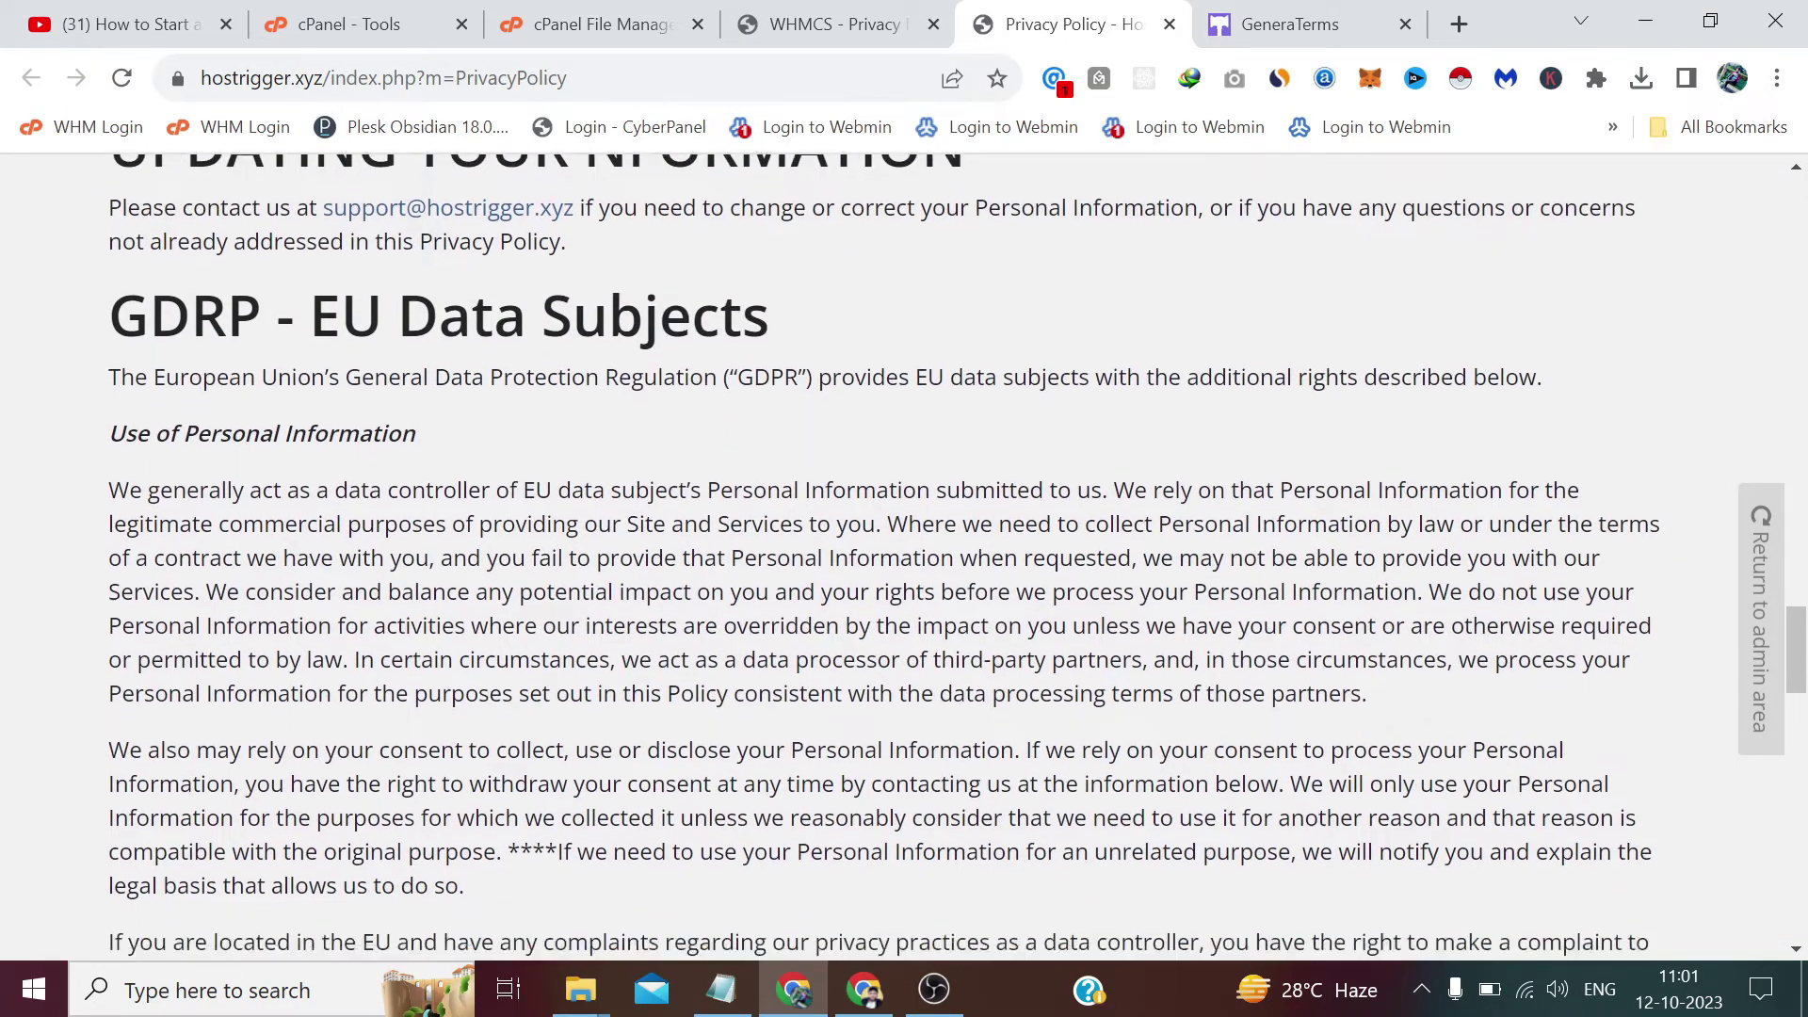
scroll(886, 556, "down", 8)
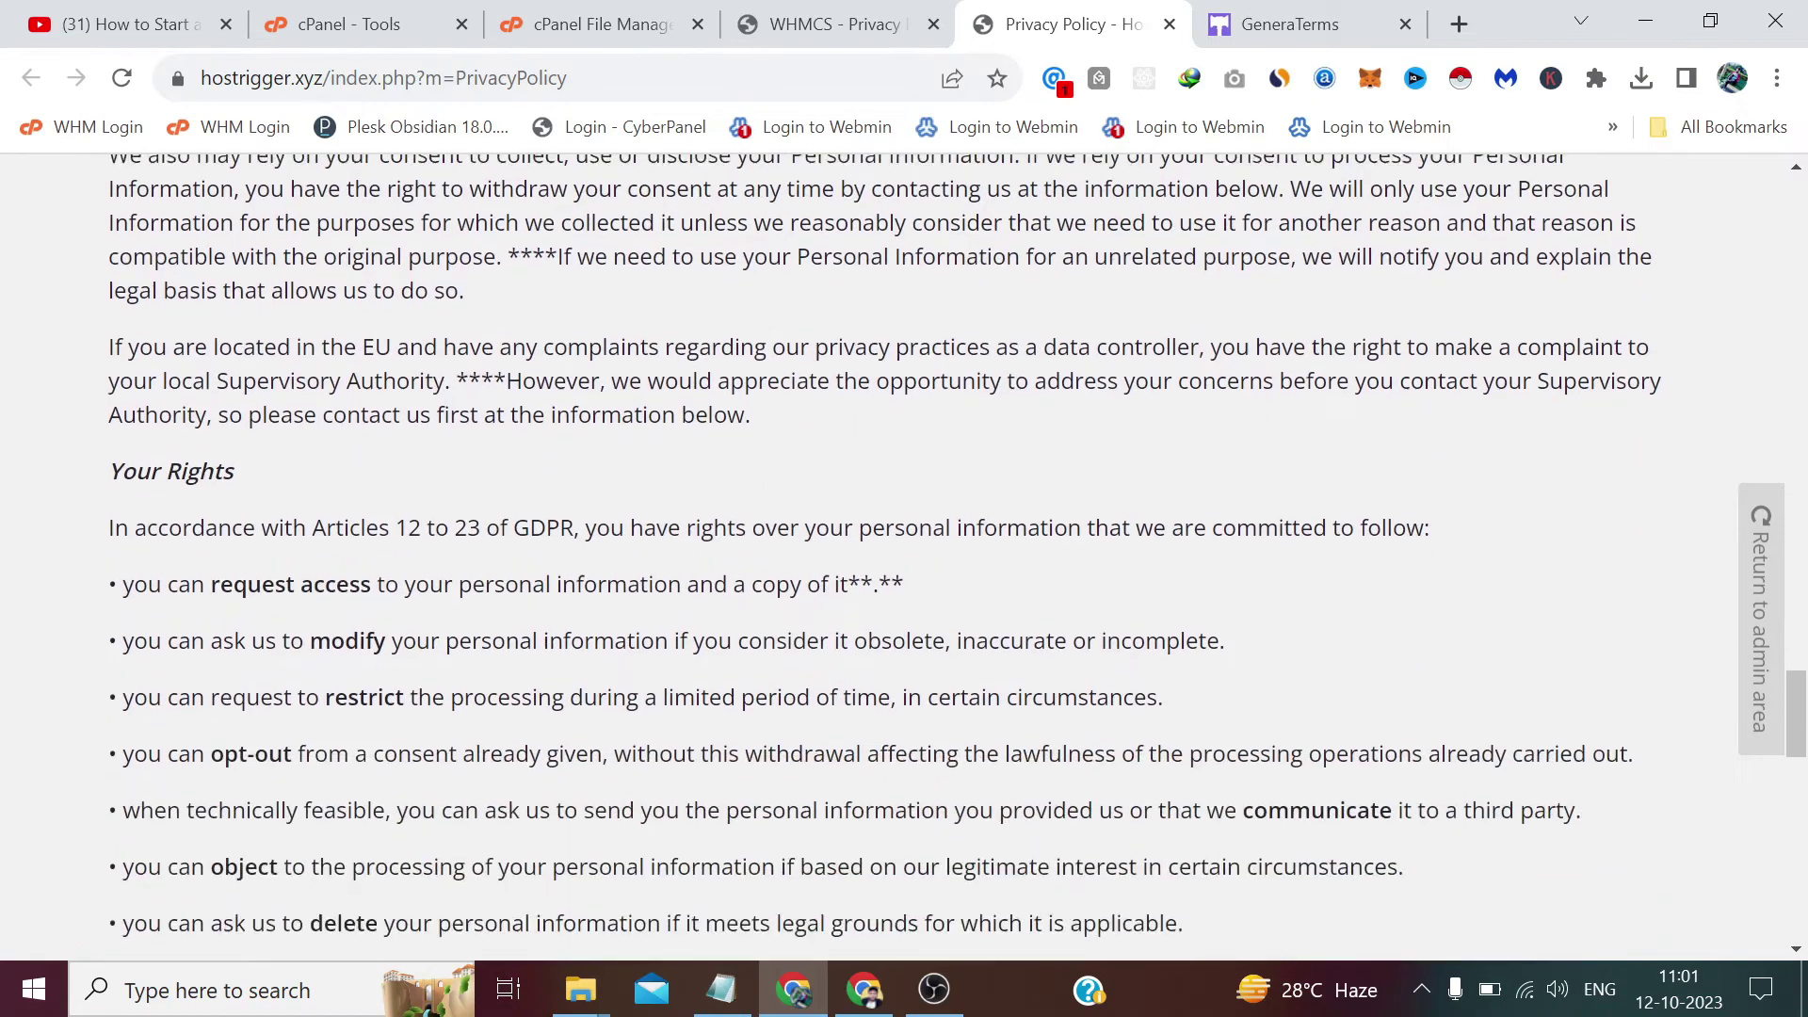
scroll(885, 555, "down", 10)
scroll(885, 556, "up", 18)
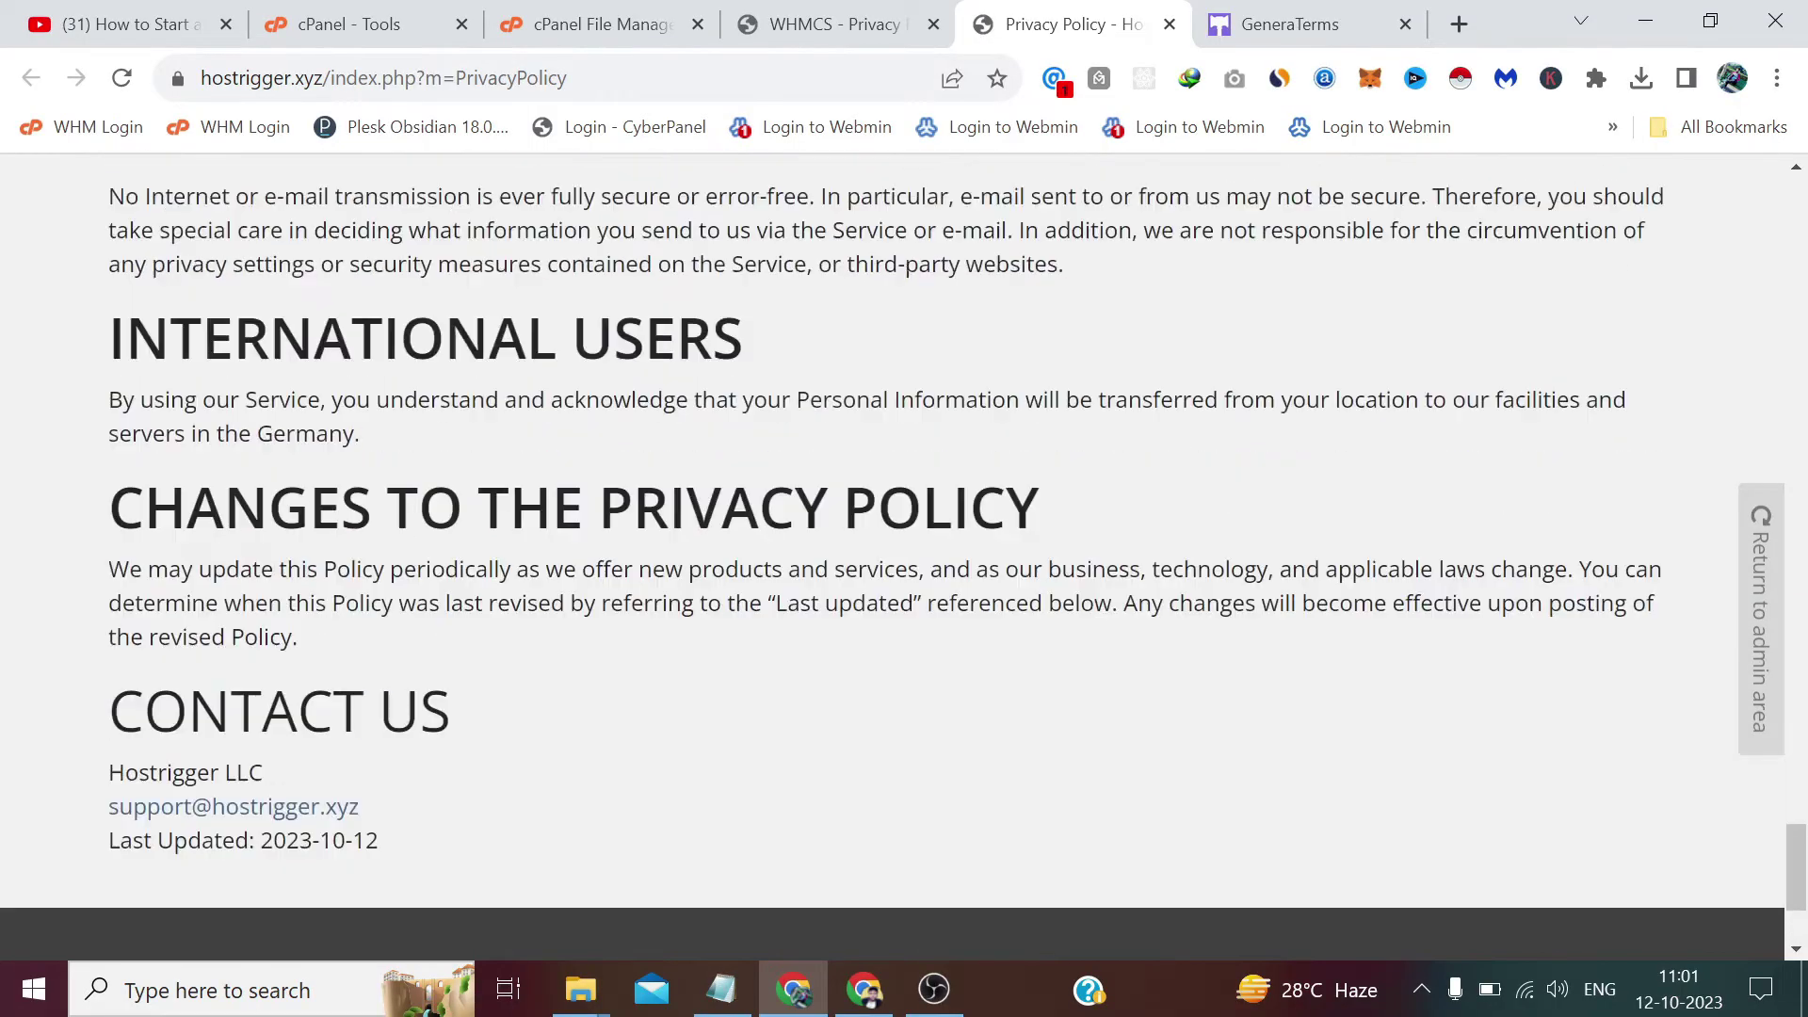
scroll(885, 556, "up", 15)
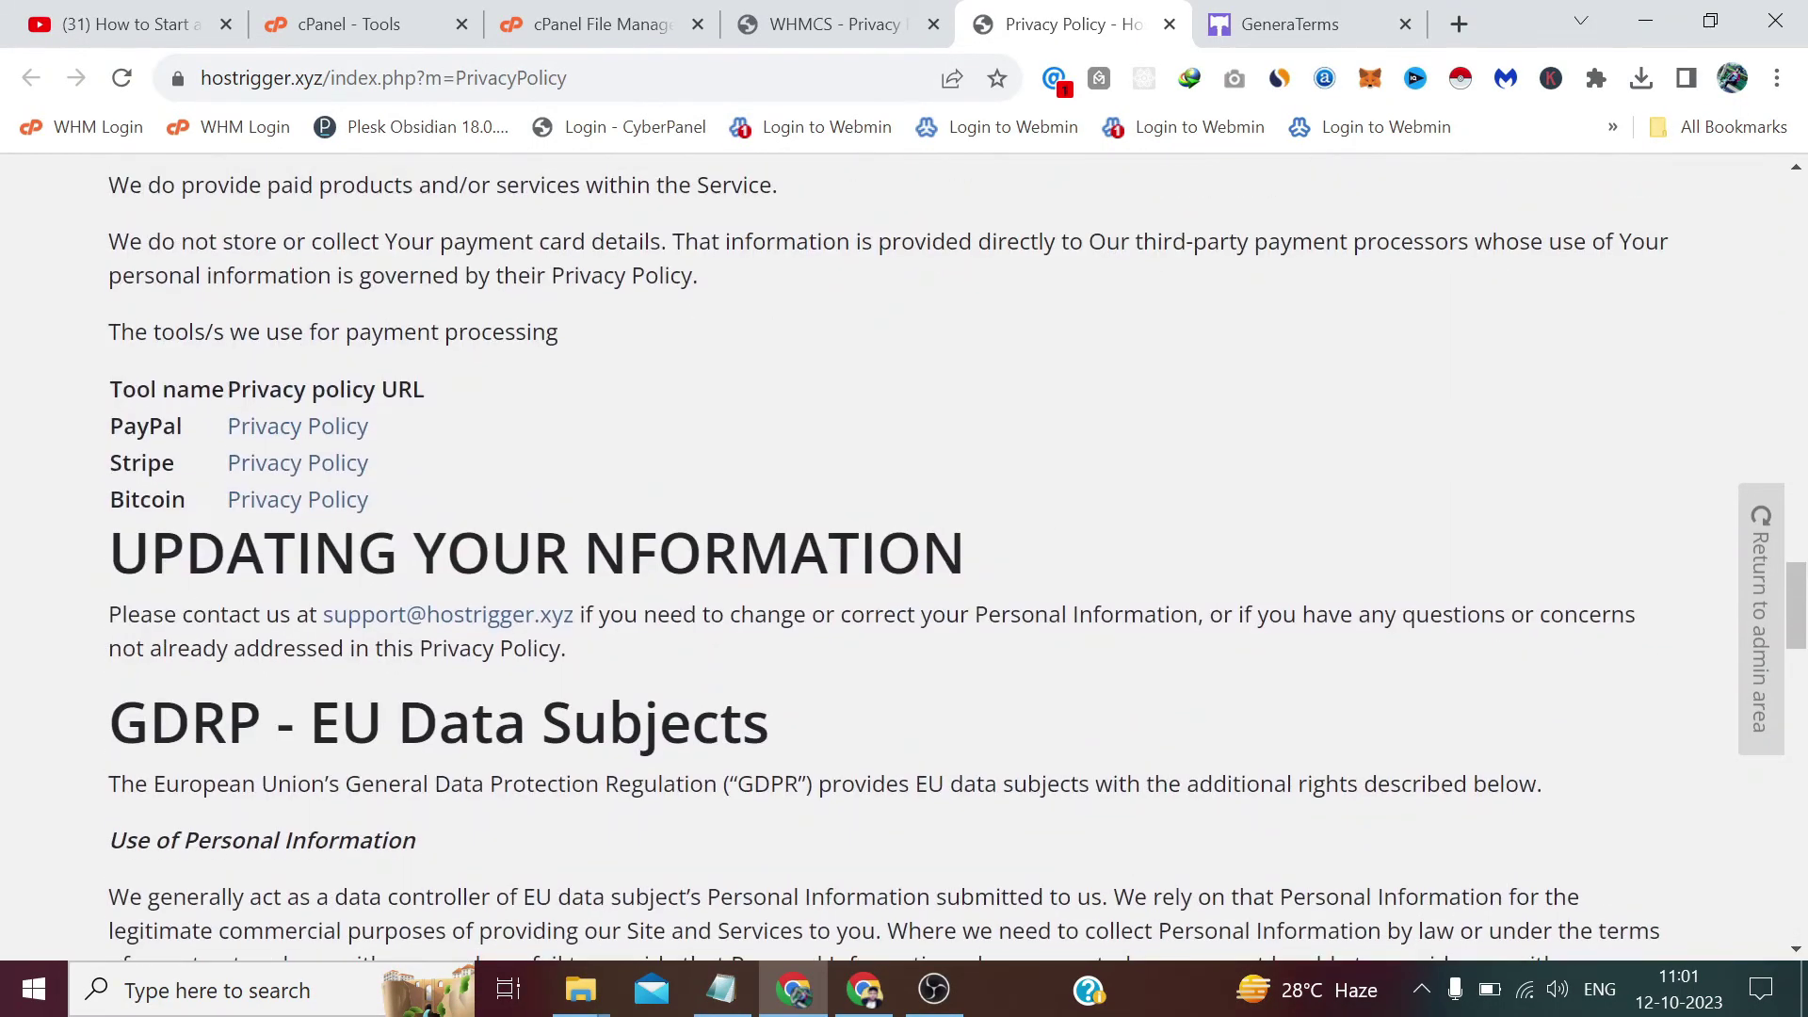
scroll(885, 555, "up", 10)
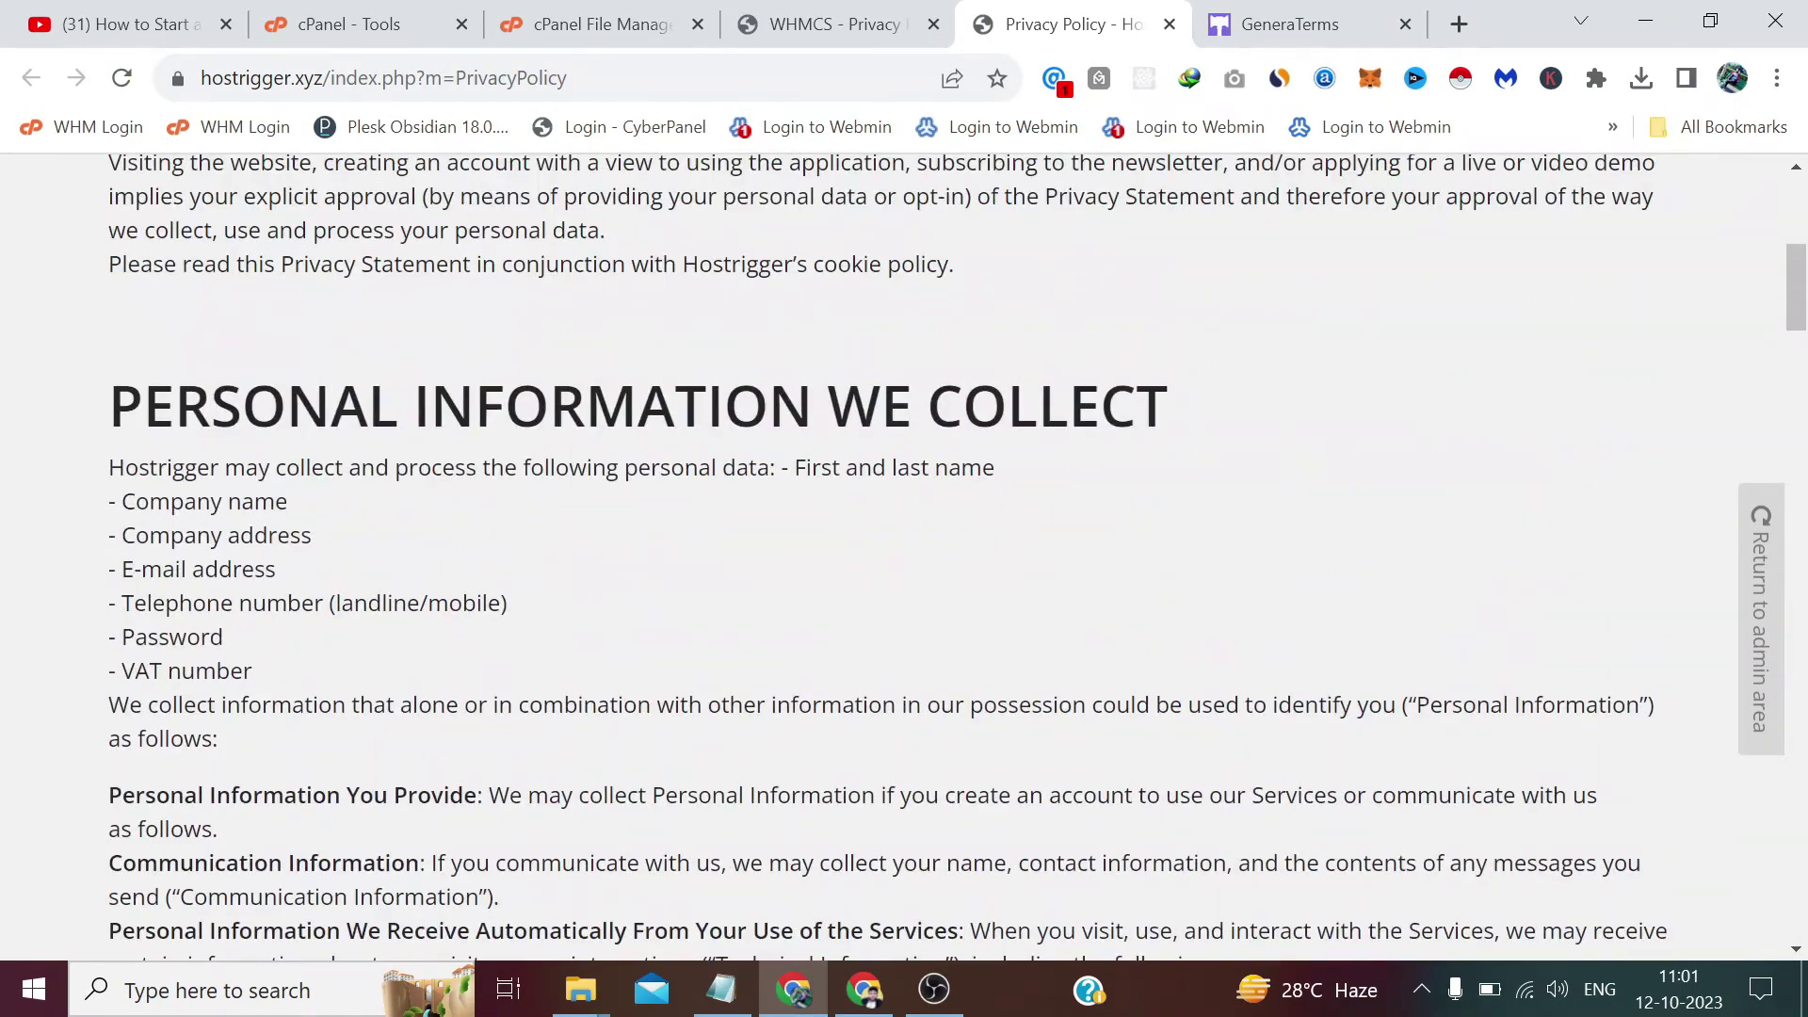
scroll(631, 365, "up", 6)
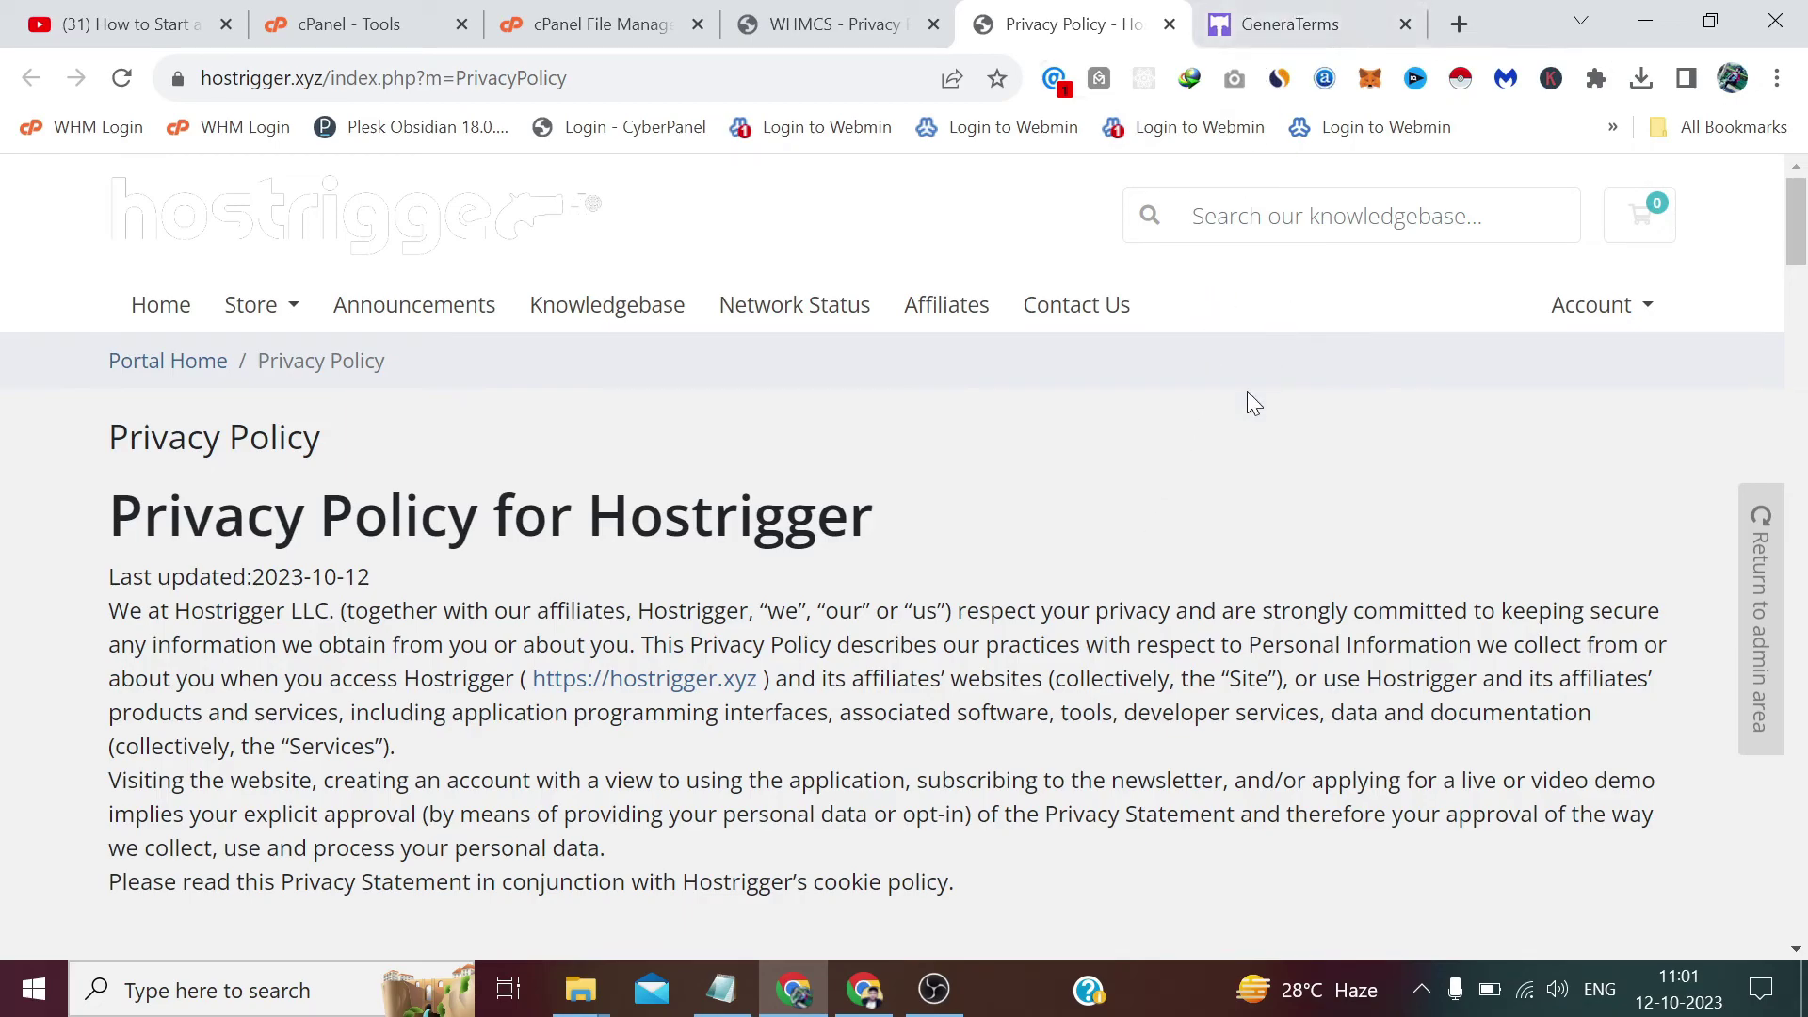
scroll(1245, 400, "down", 20)
scroll(1245, 400, "down", 20)
scroll(1244, 399, "down", 3)
scroll(1245, 399, "up", 20)
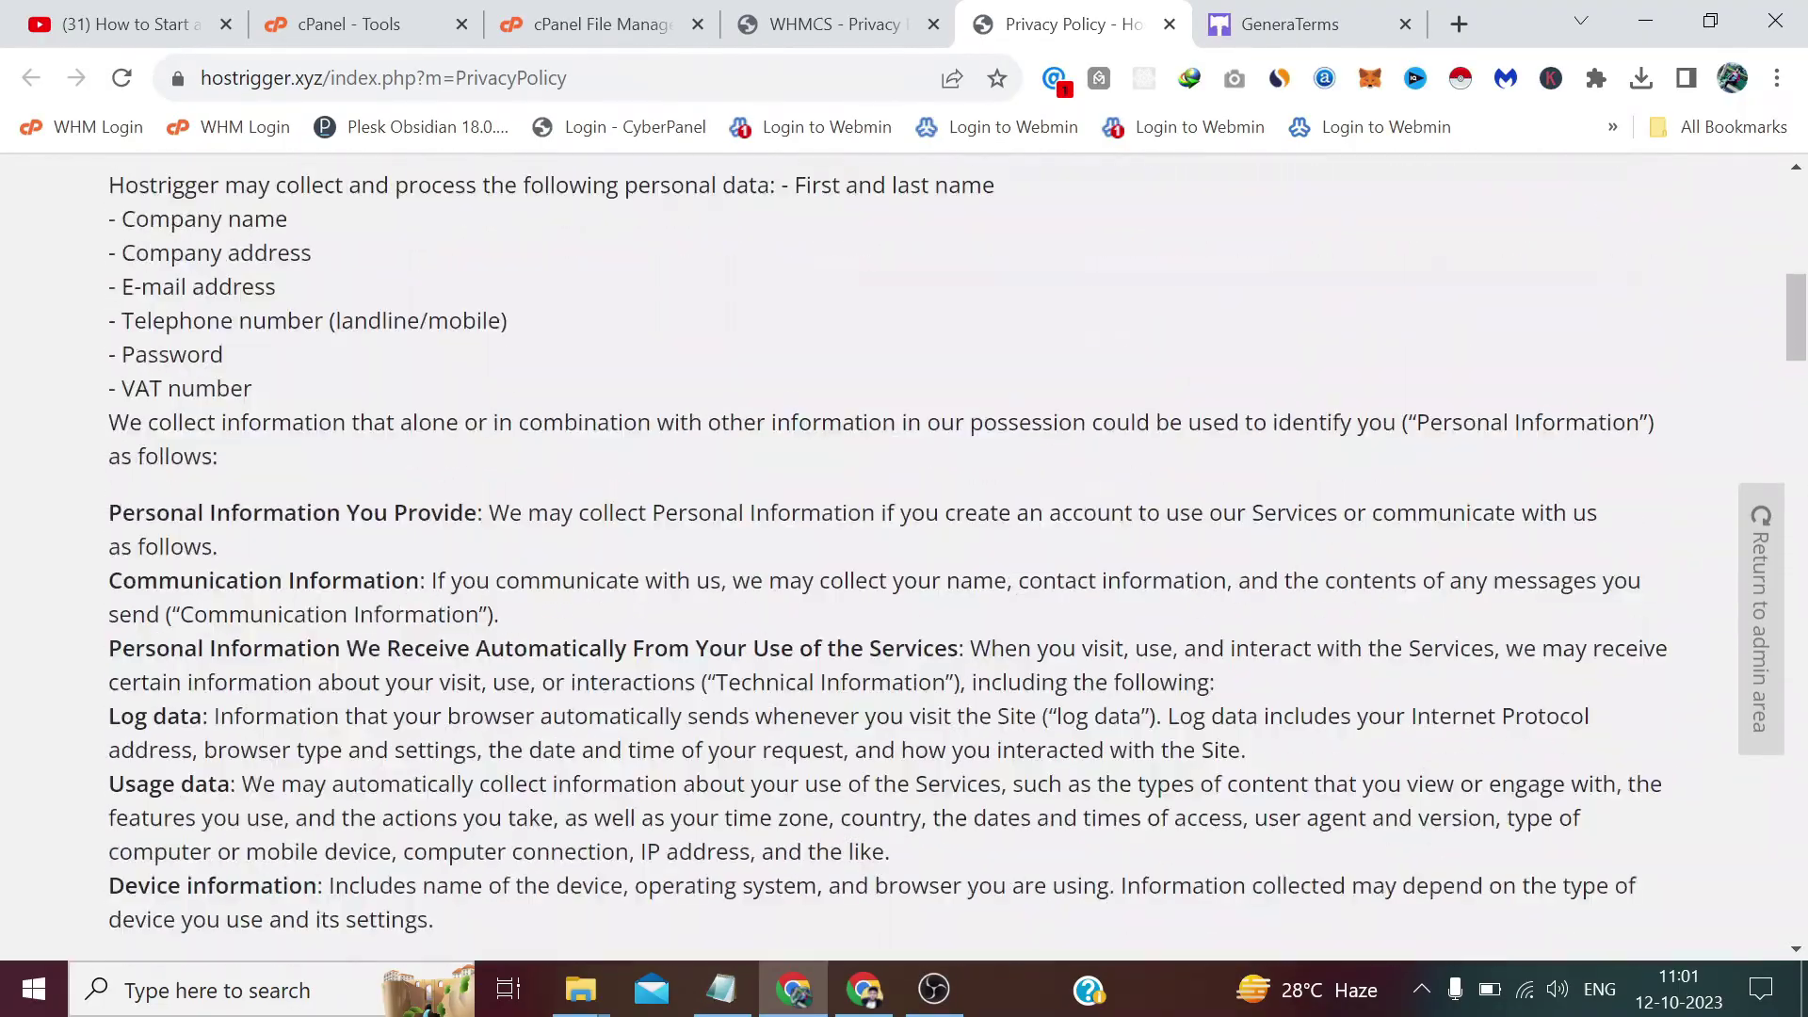
scroll(1245, 399, "up", 10)
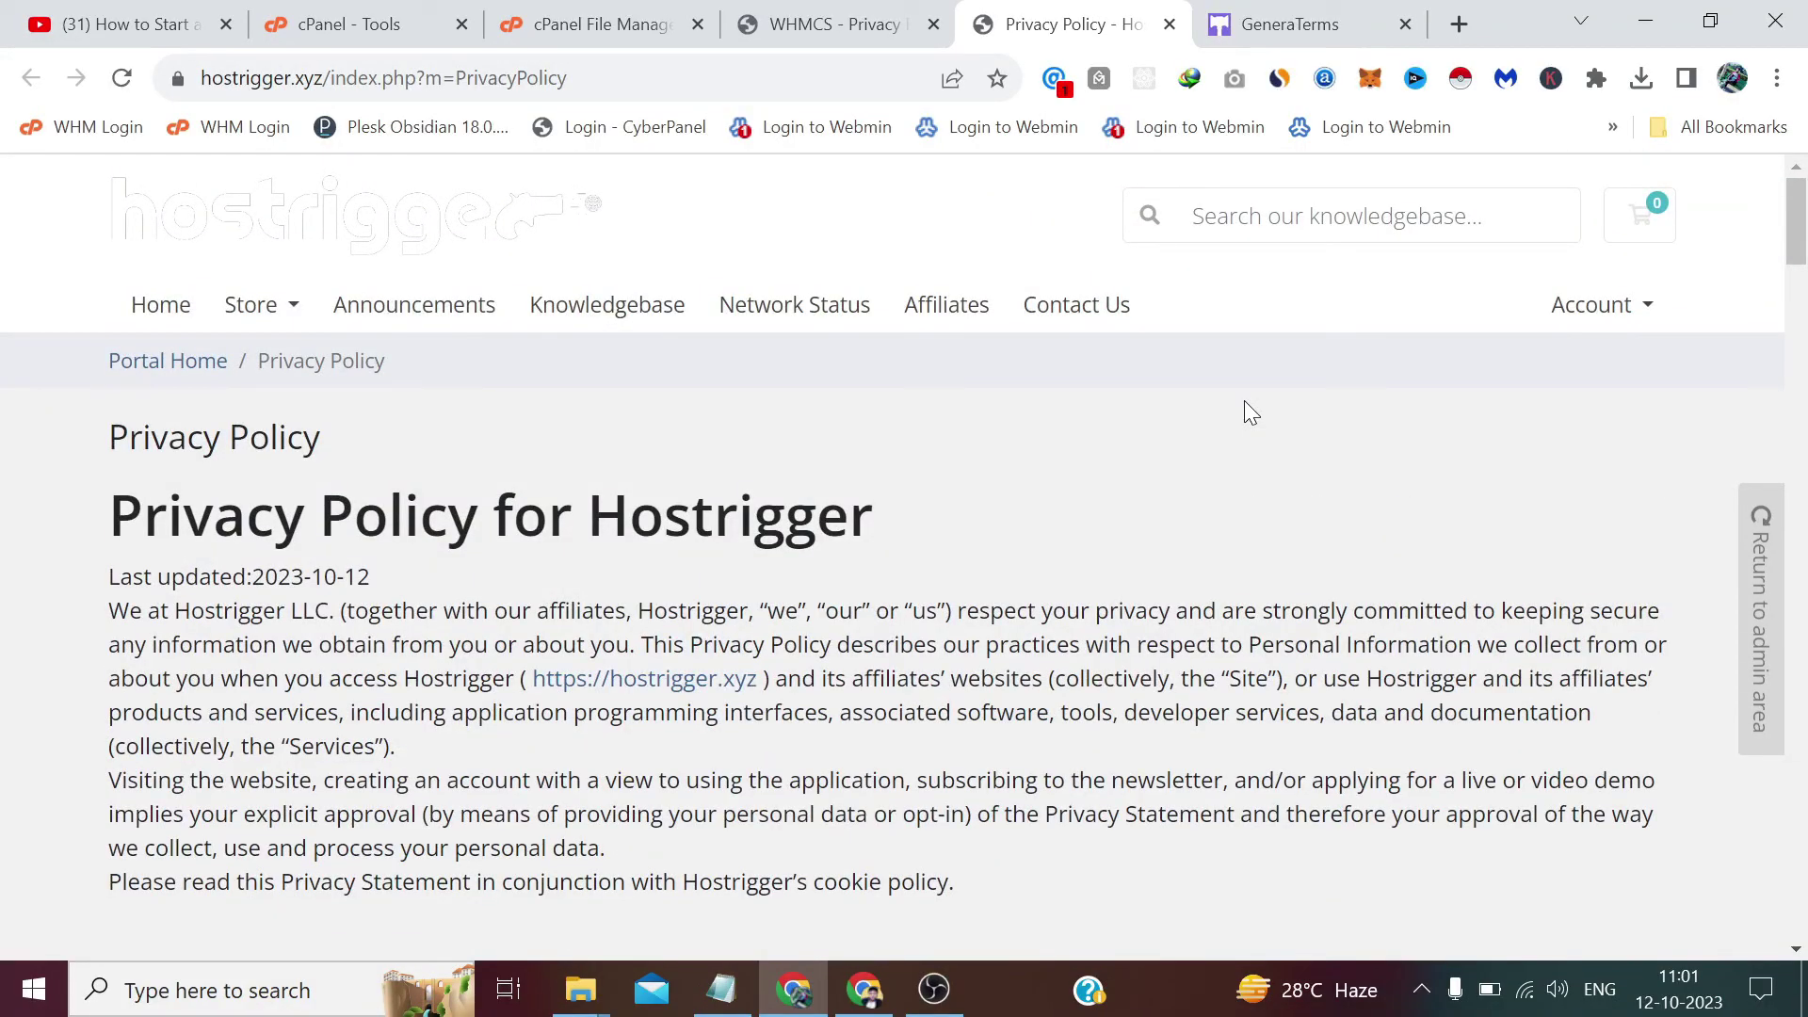